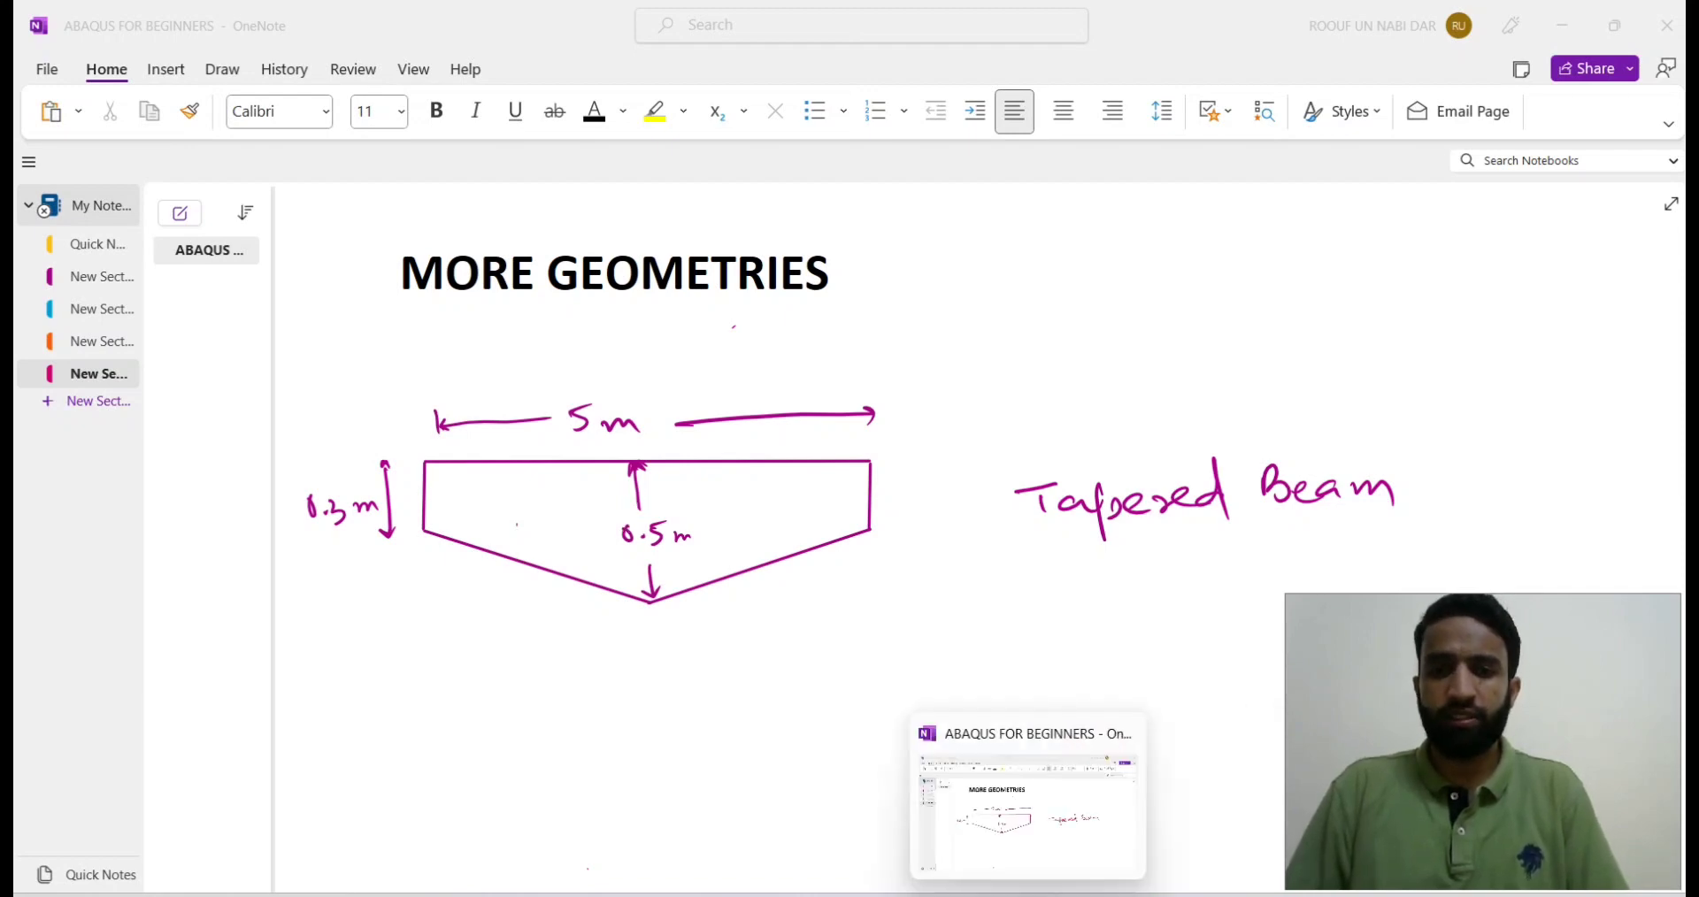
Bring the Abaqus/CAE window to the front, leaving the OneNote tapered beam notes.
key("alt+Tab")
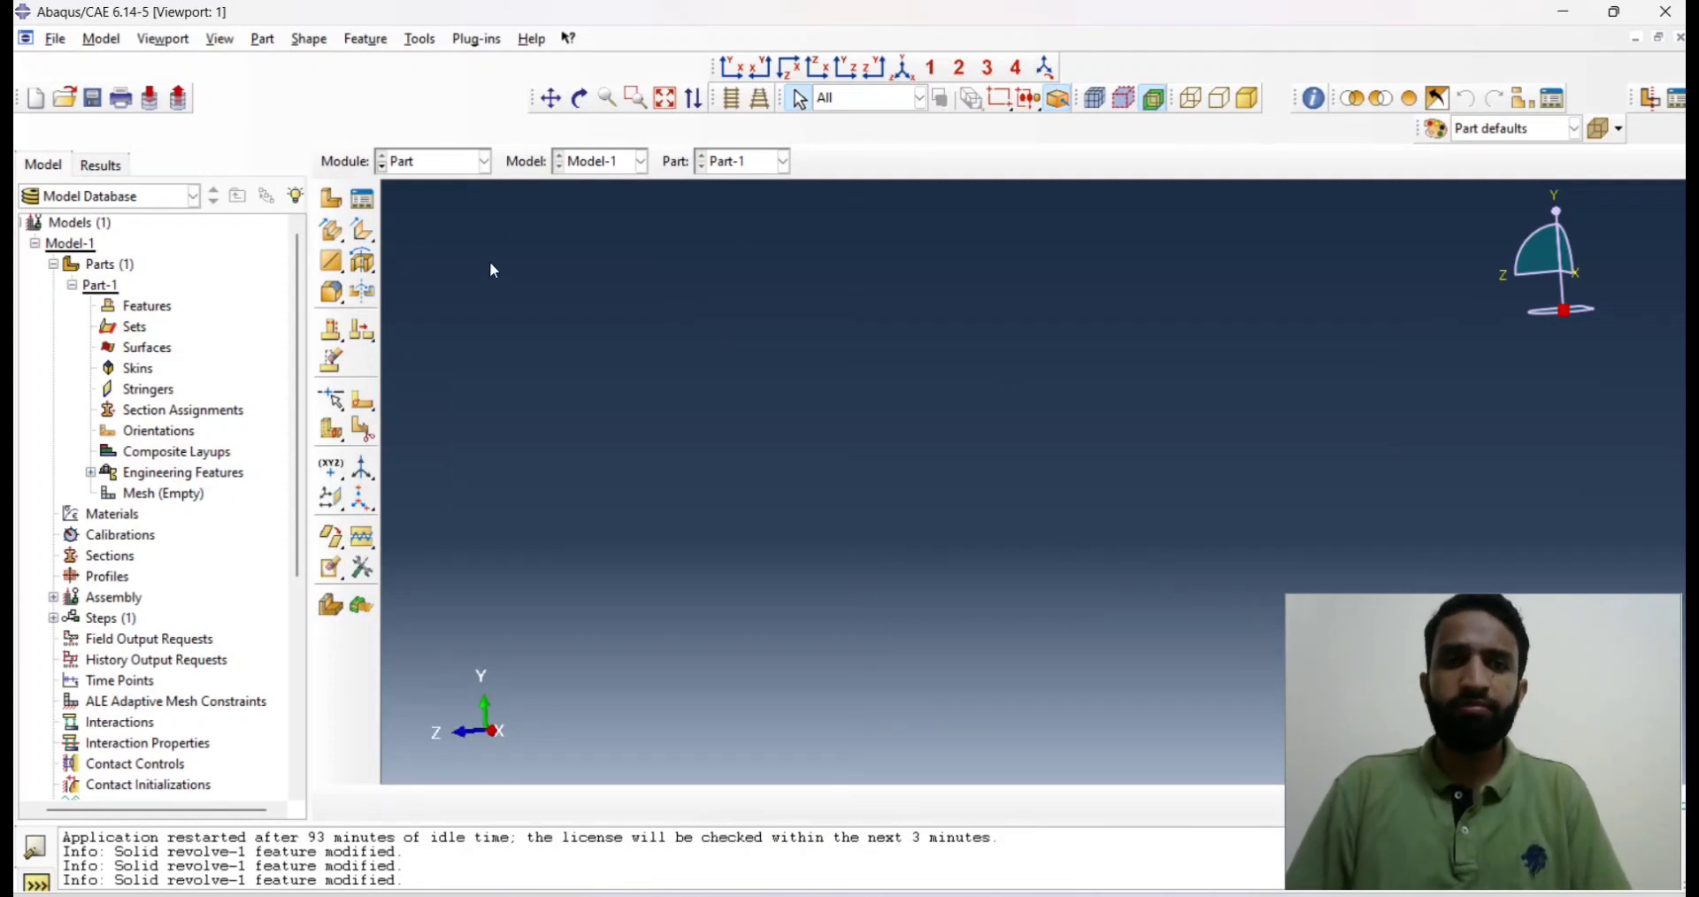
Start a 3D solid extrusion part named TAPBEAM with approximate size 7000 and open its sketcher.
left_click(334, 202)
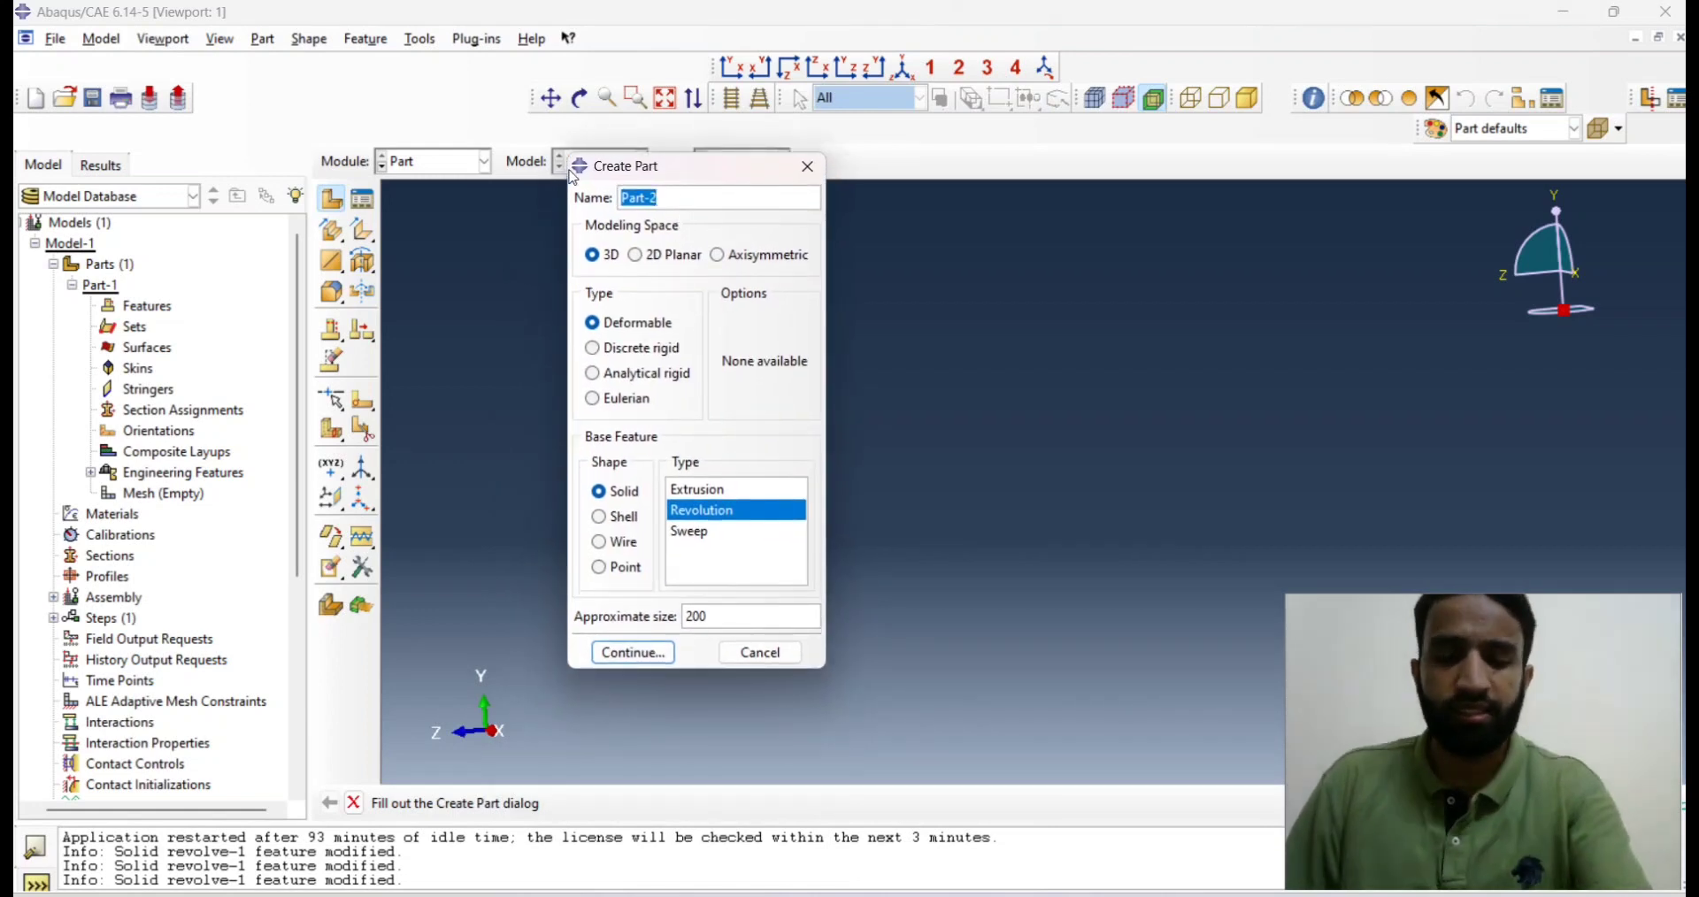
key("BackSpace")
type("TAPBEAM")
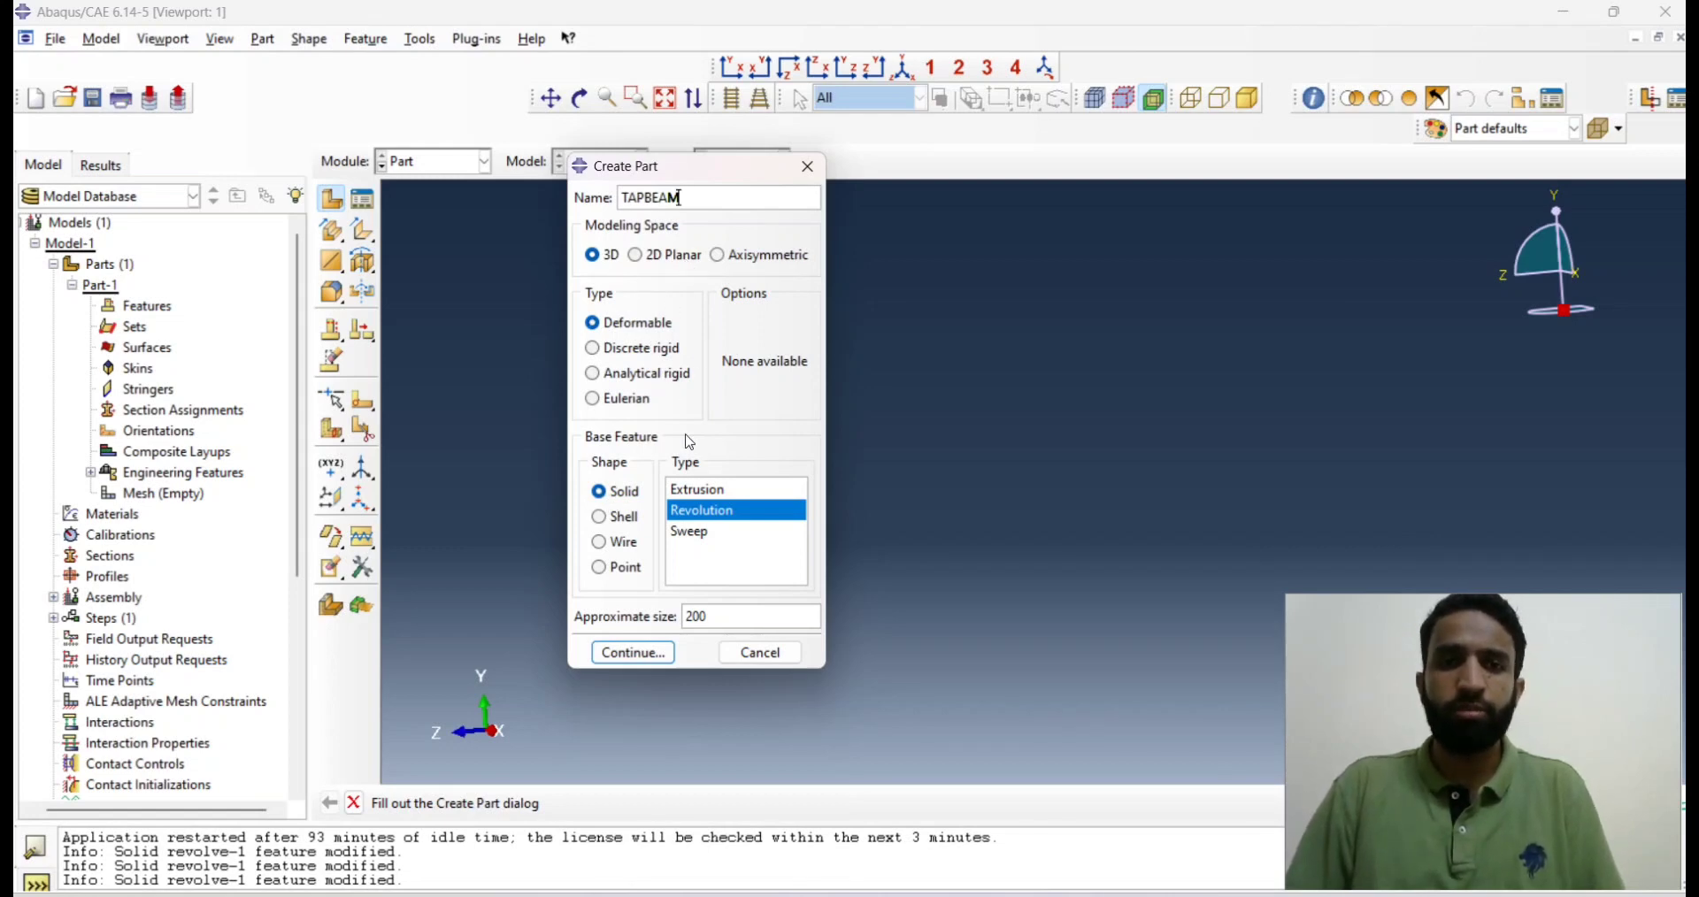
left_click(696, 493)
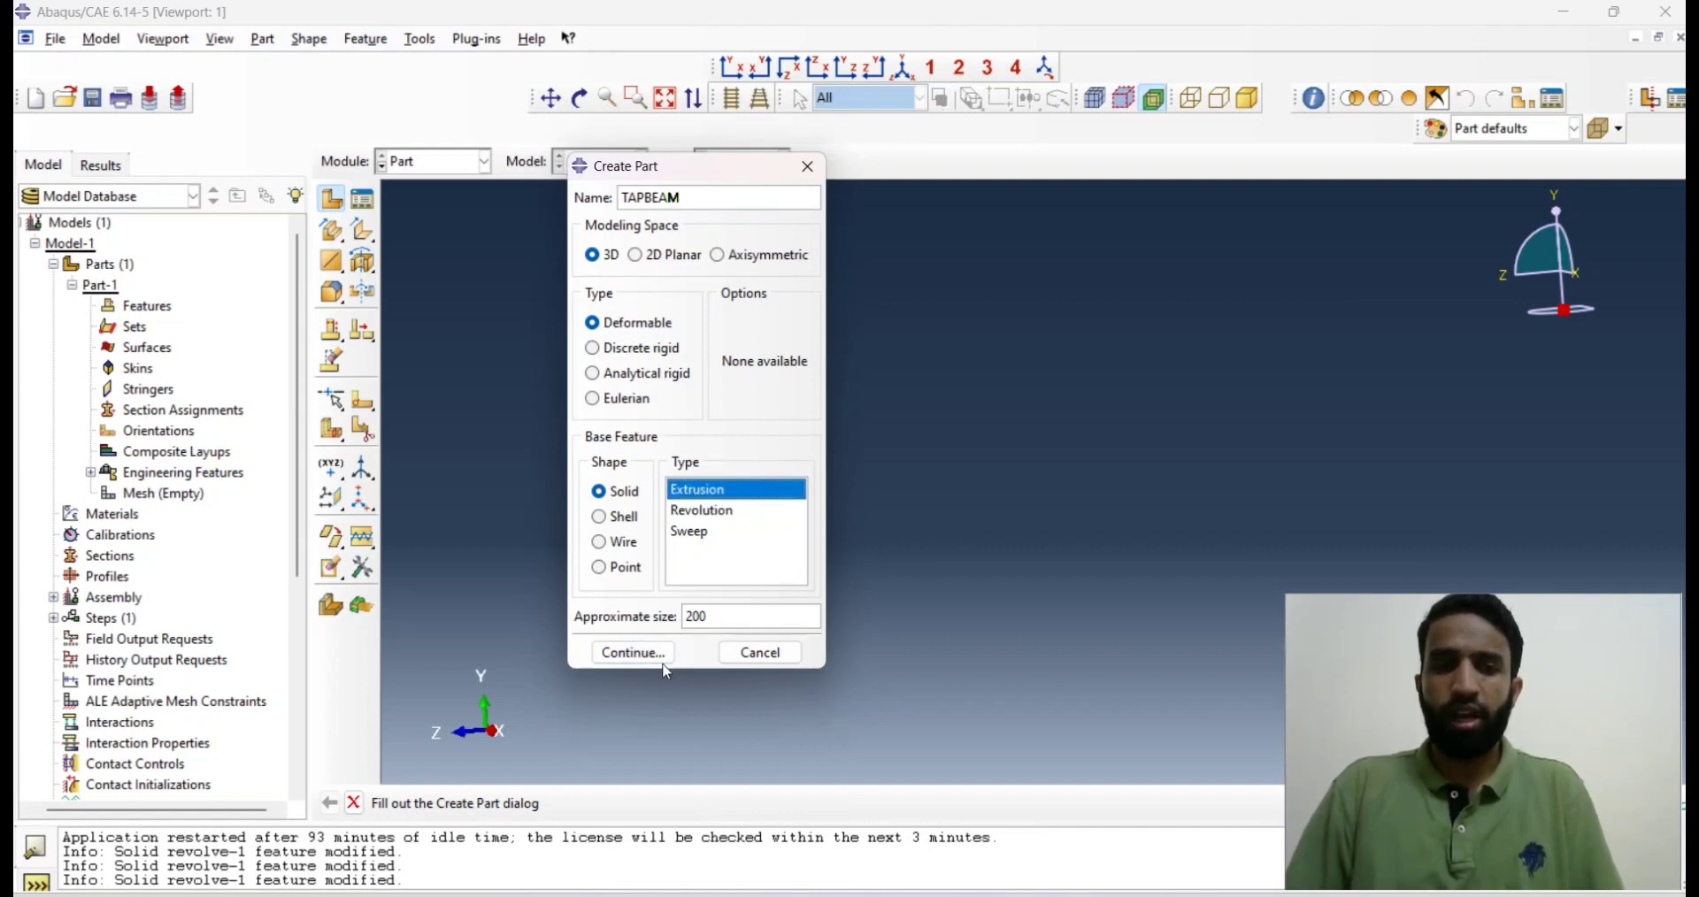
left_click(738, 619)
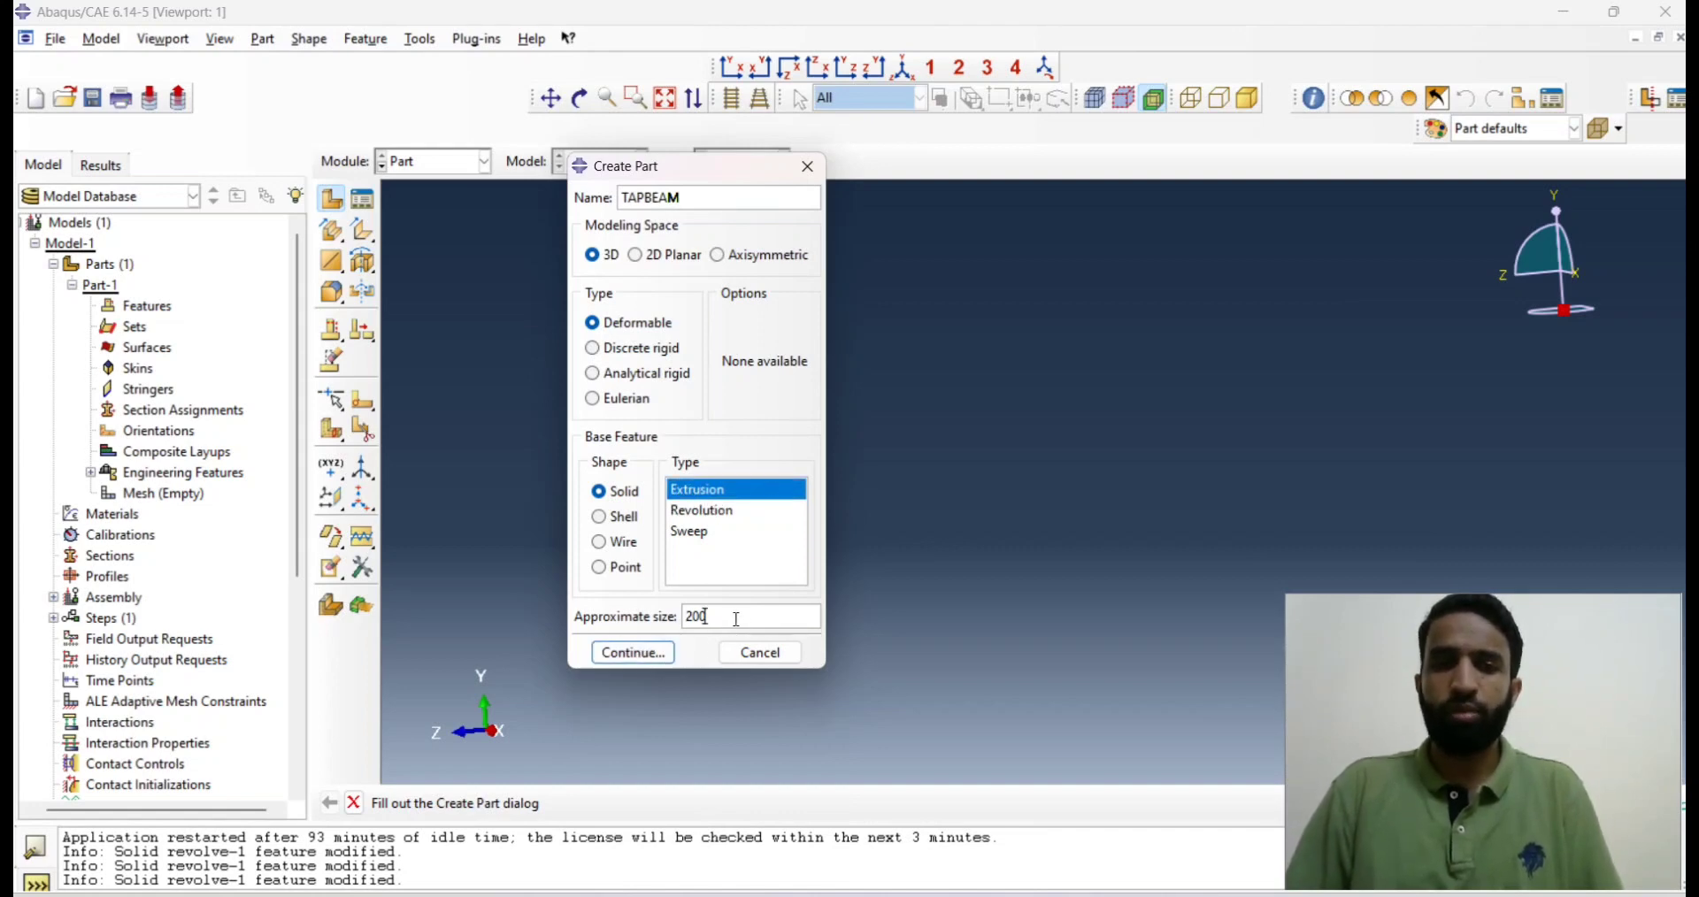
left_click(689, 612)
key("Delete")
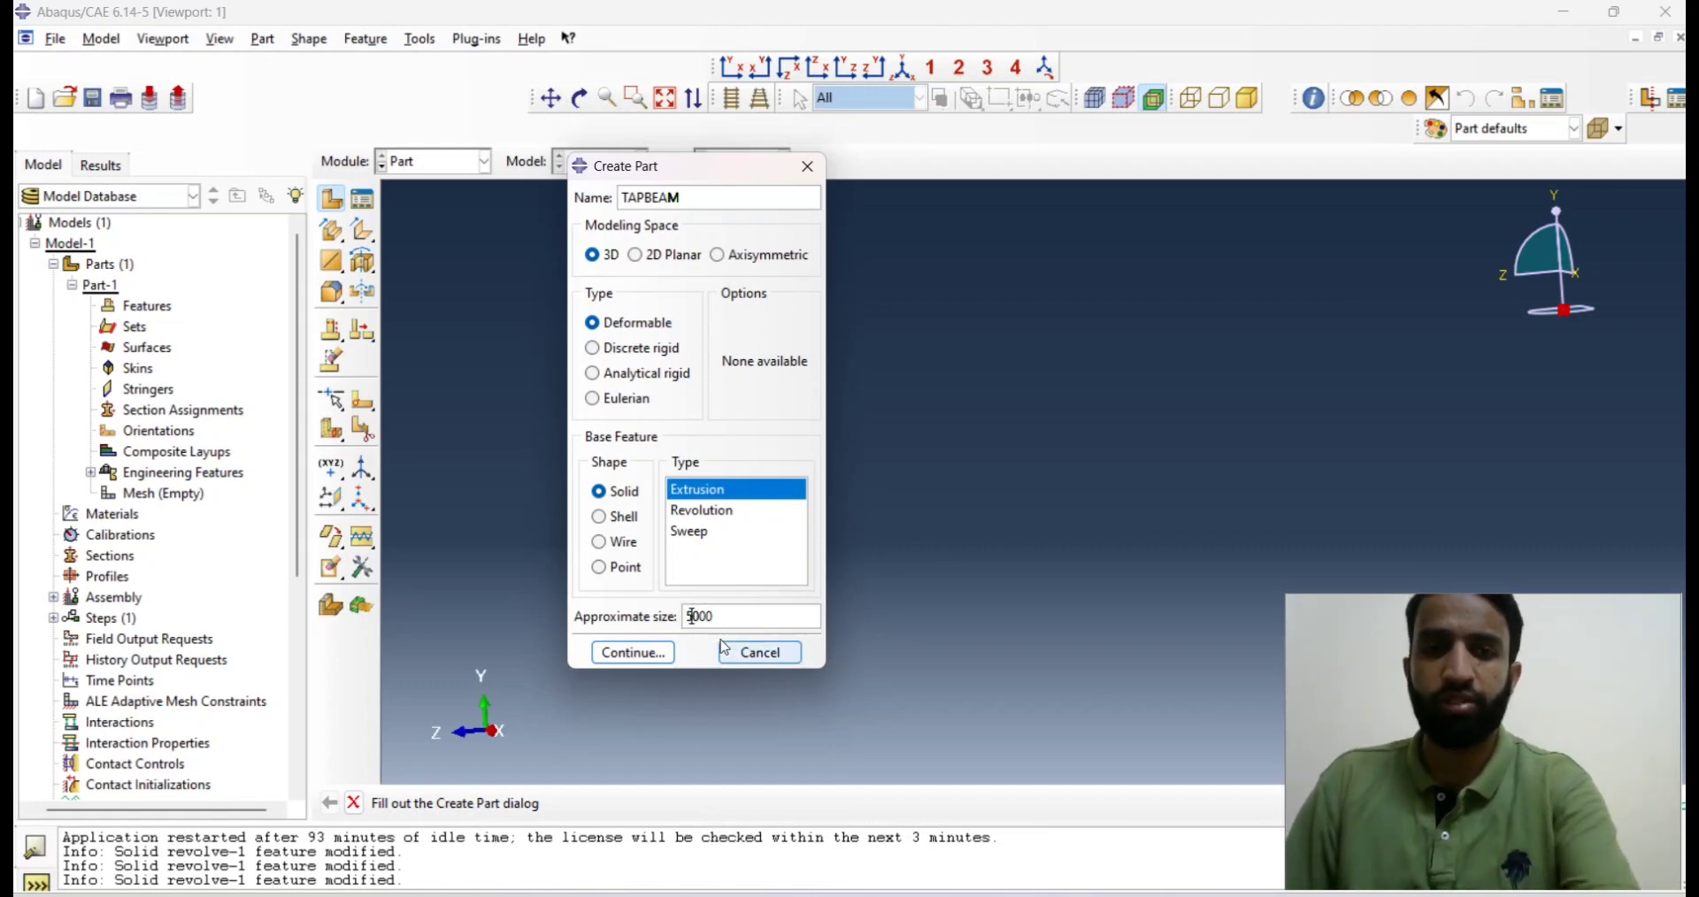
type("7")
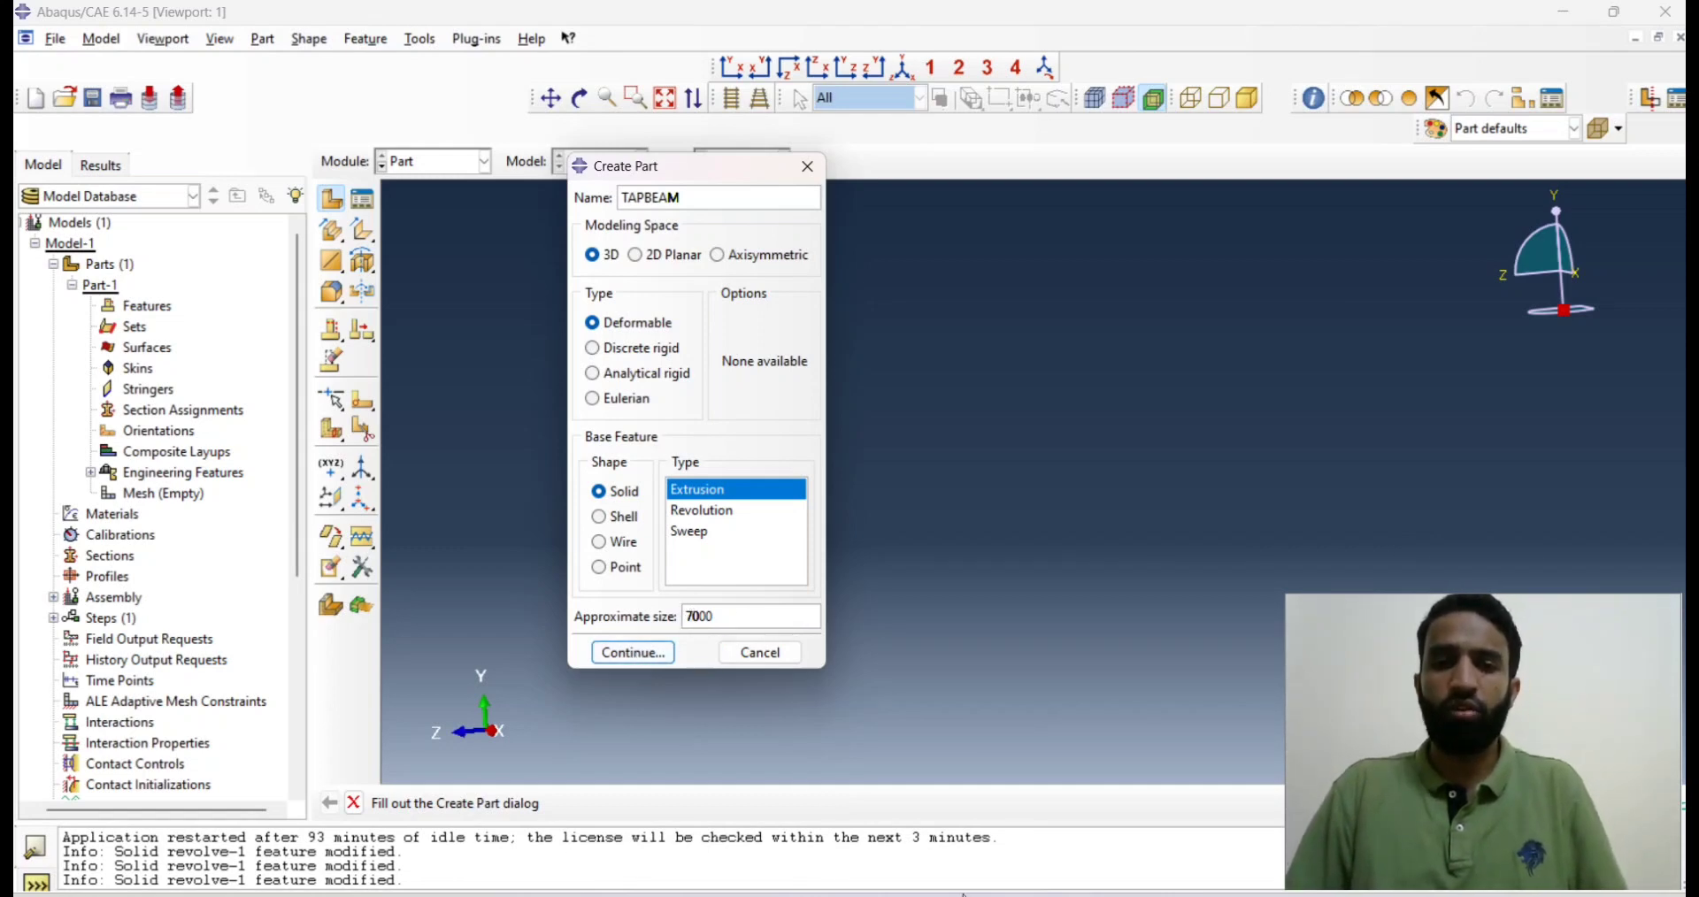
key("alt+Tab")
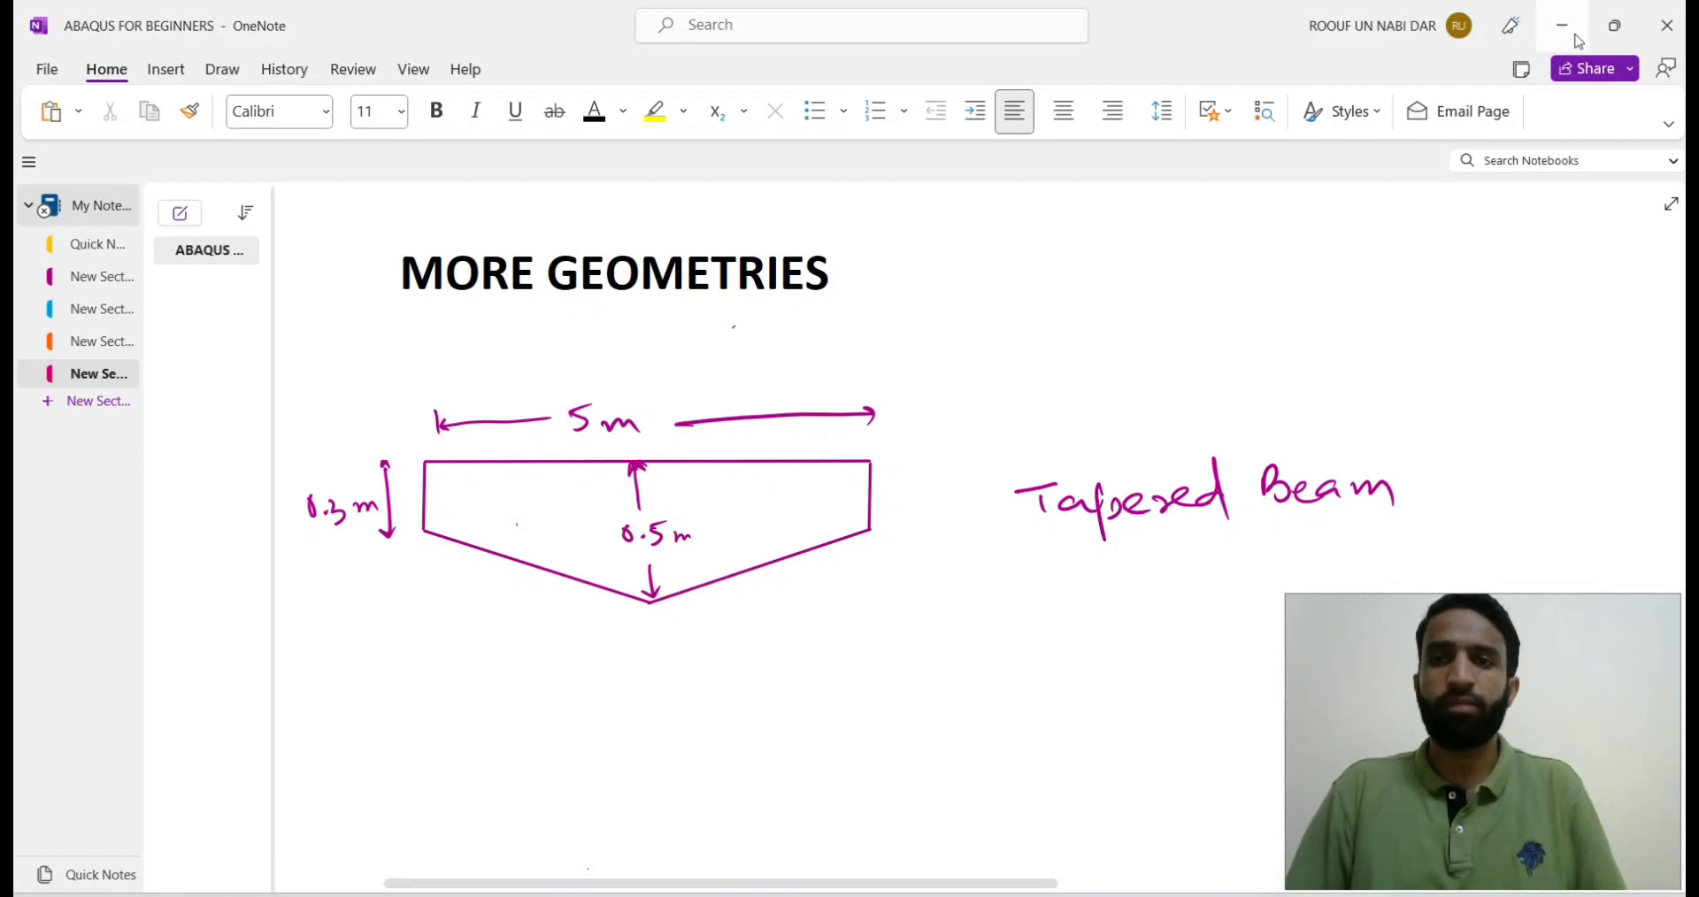
left_click(1564, 27)
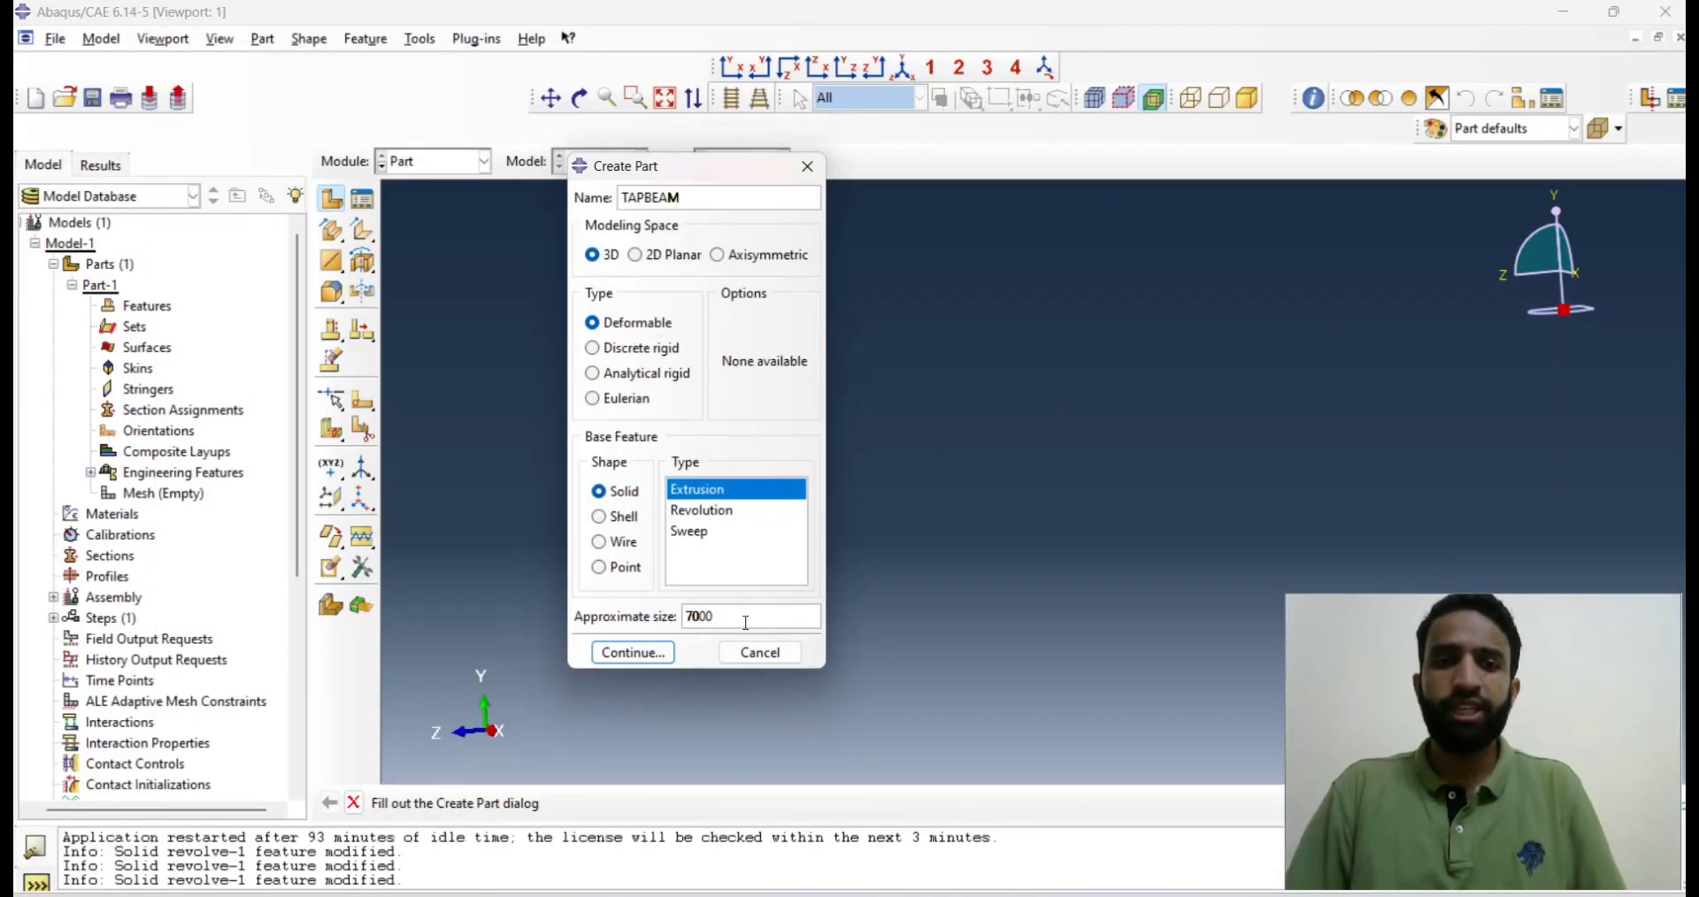
left_click(633, 653)
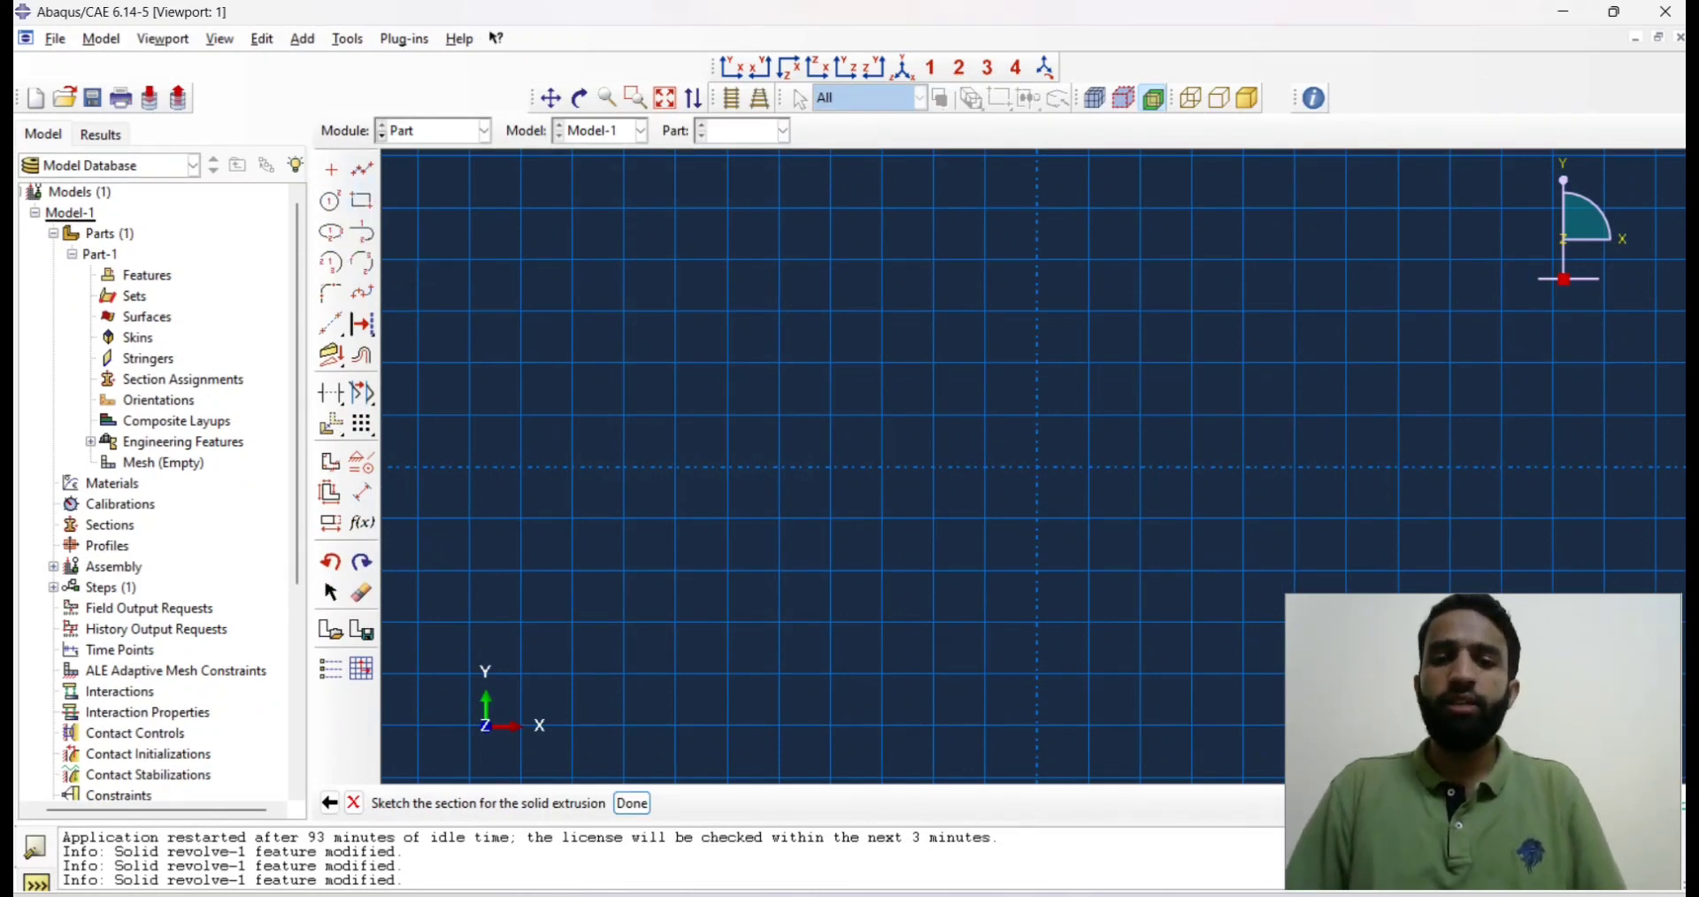
Draw a horizontal line for the beam's top edge in the TAPBEAM sketch.
left_click(1018, 778)
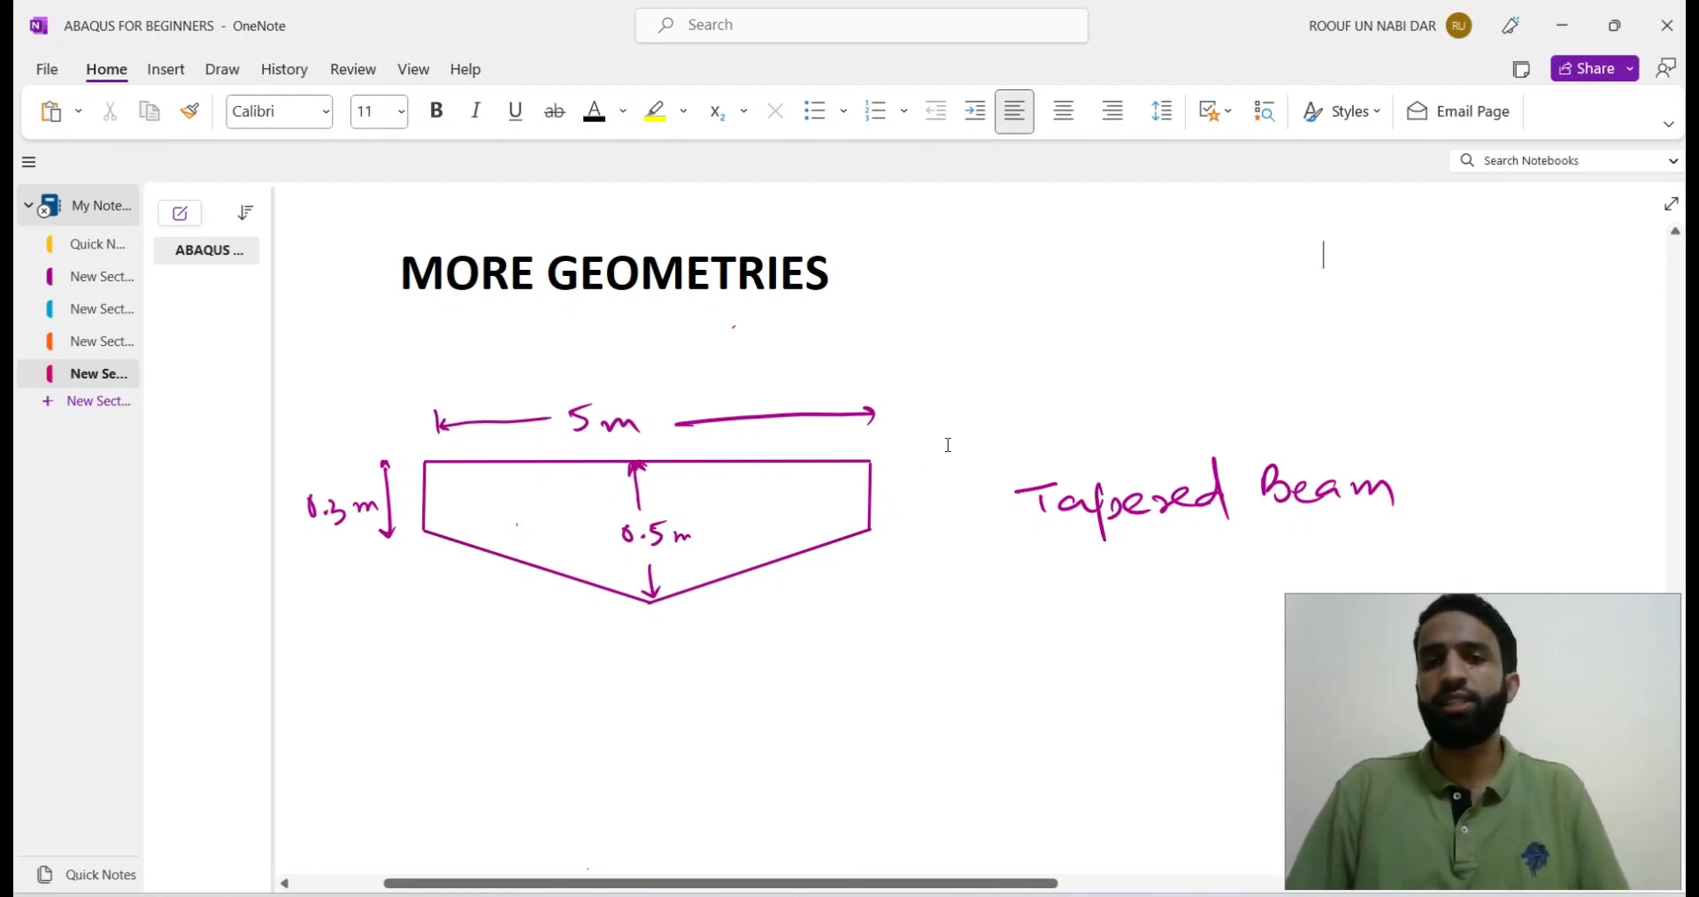
left_click(1566, 17)
left_click(361, 202)
left_click(664, 350)
left_click(364, 170)
left_click(718, 362)
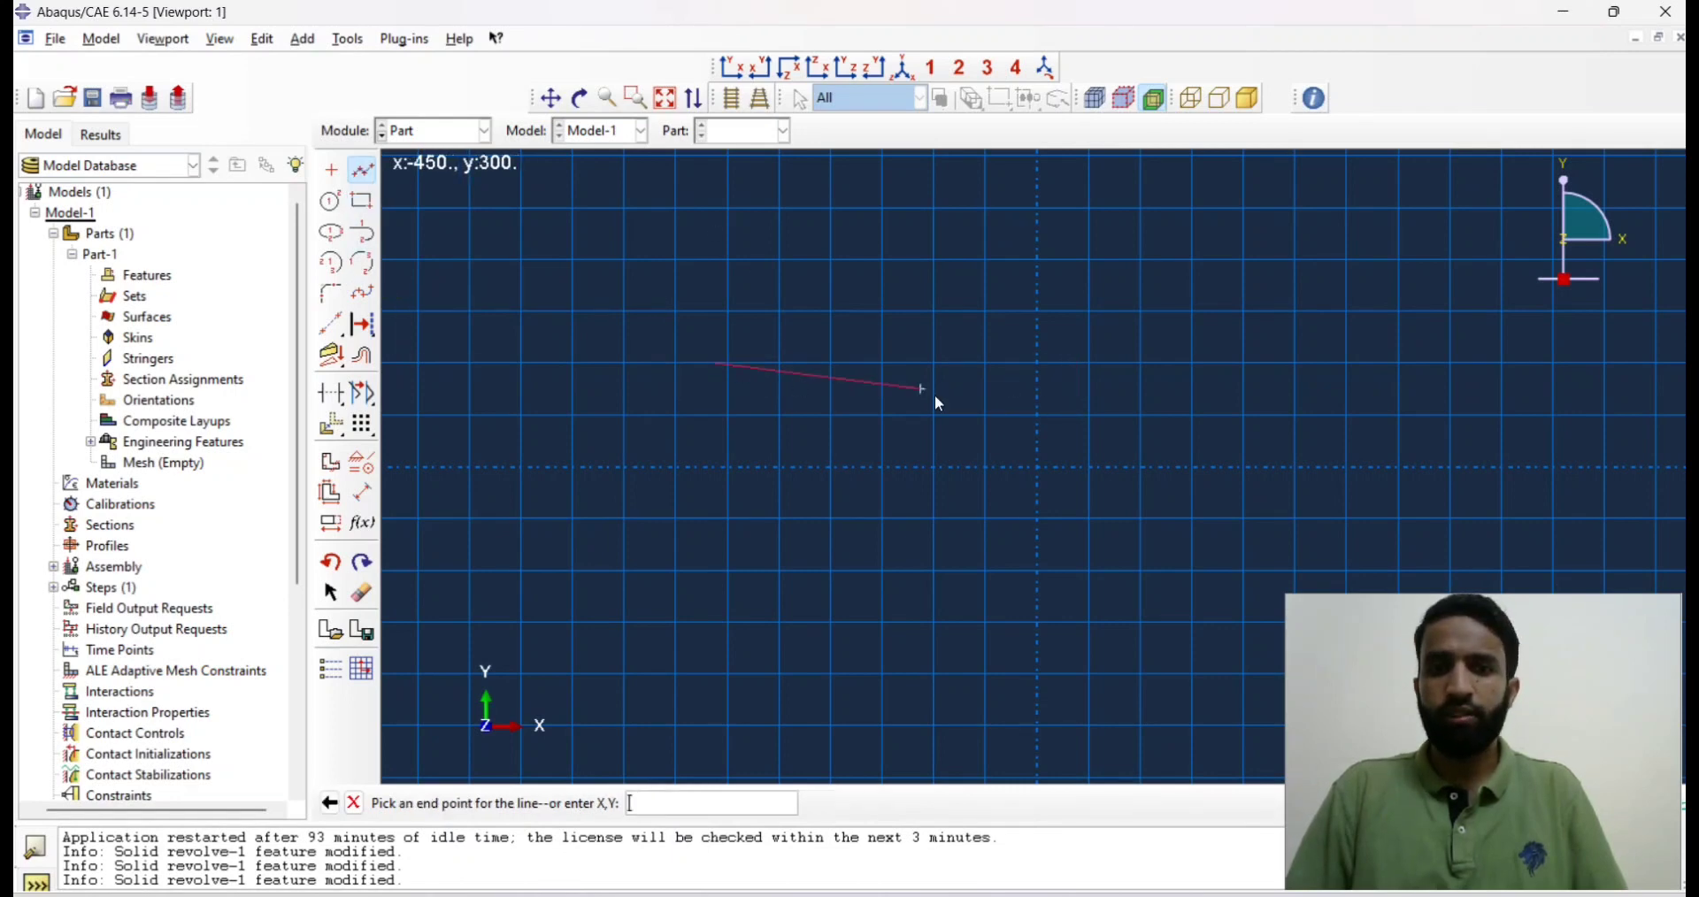
left_click(1104, 365)
Dimension the horizontal line to a length of 5000.
left_click(363, 492)
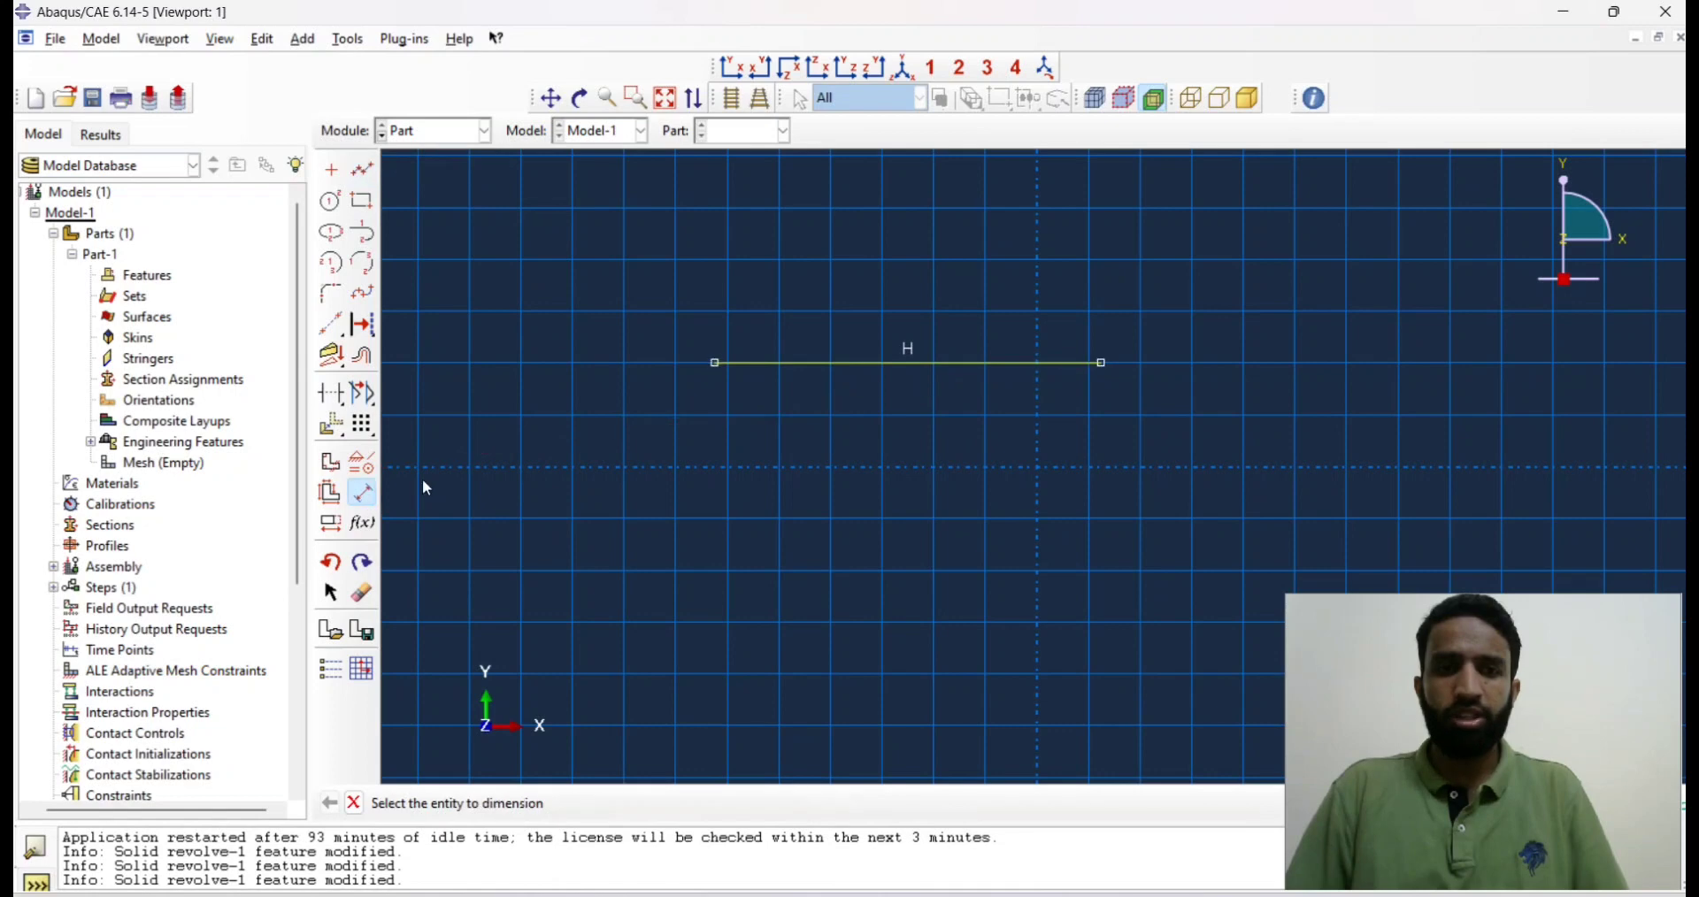
left_click(841, 362)
left_click(835, 290)
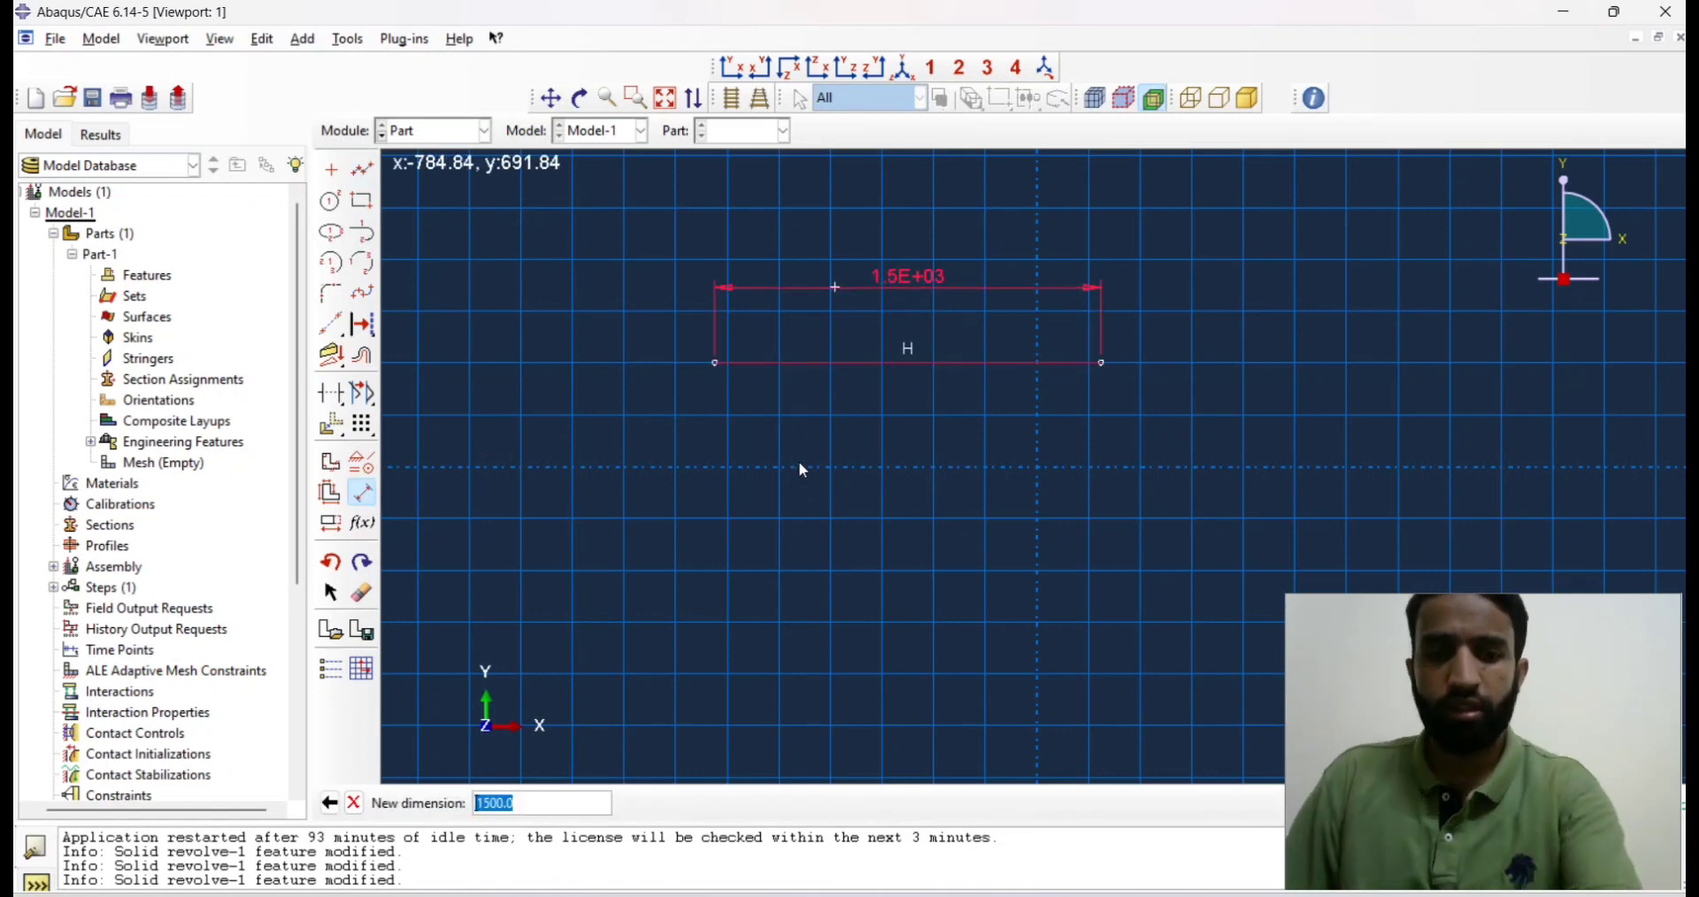
type("5000")
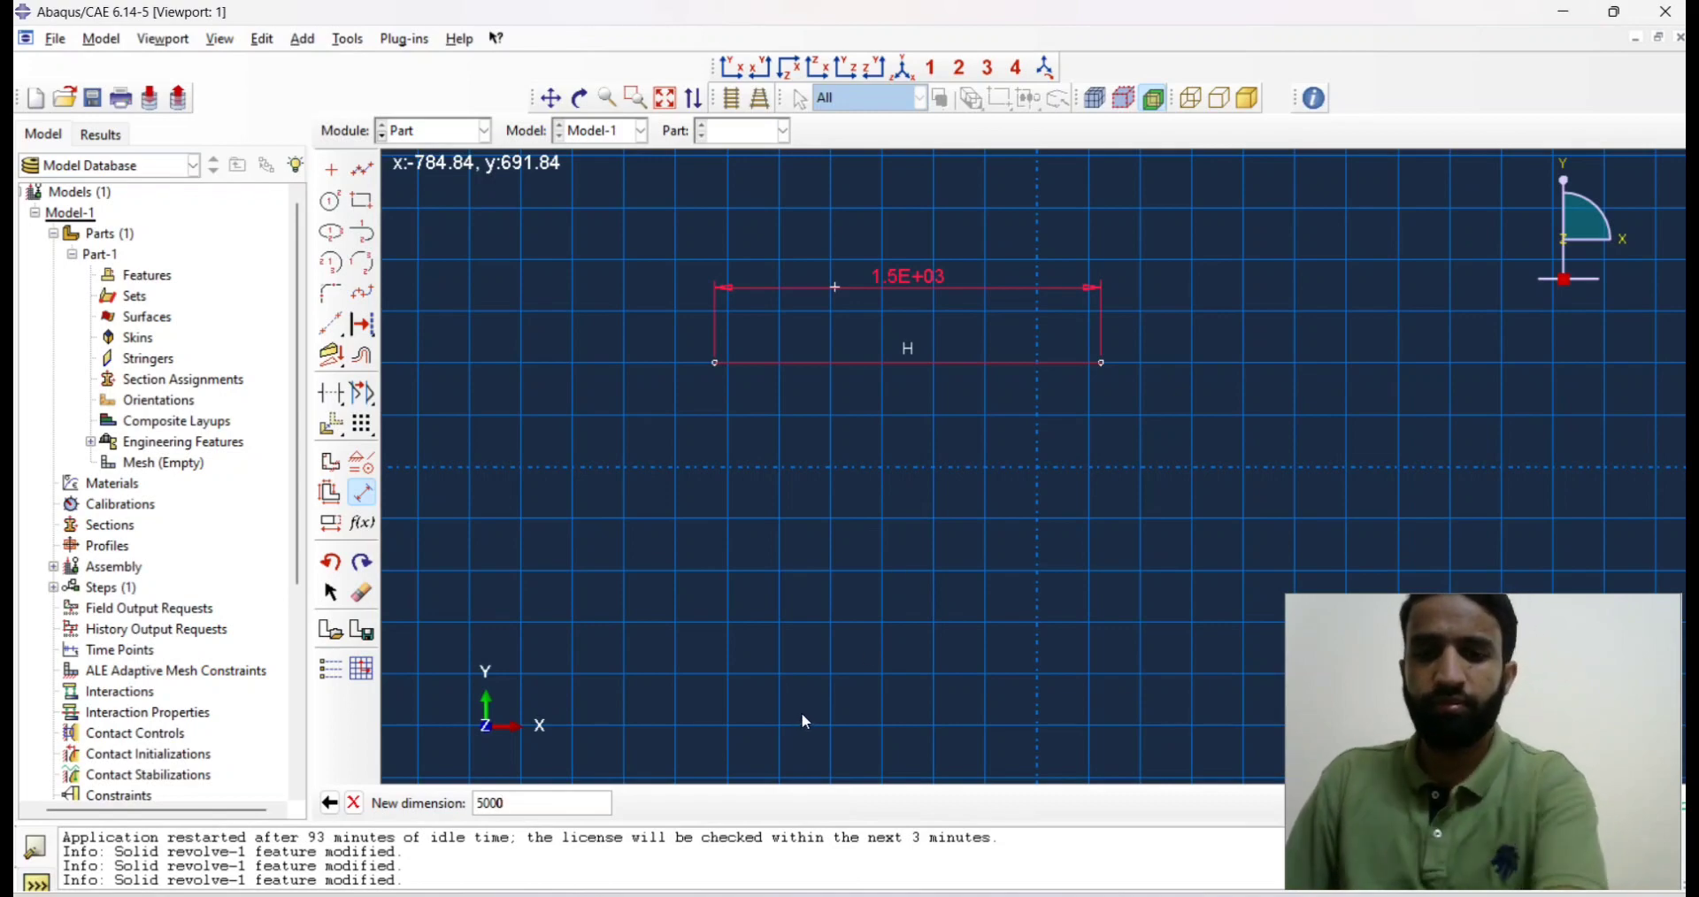
key("Return")
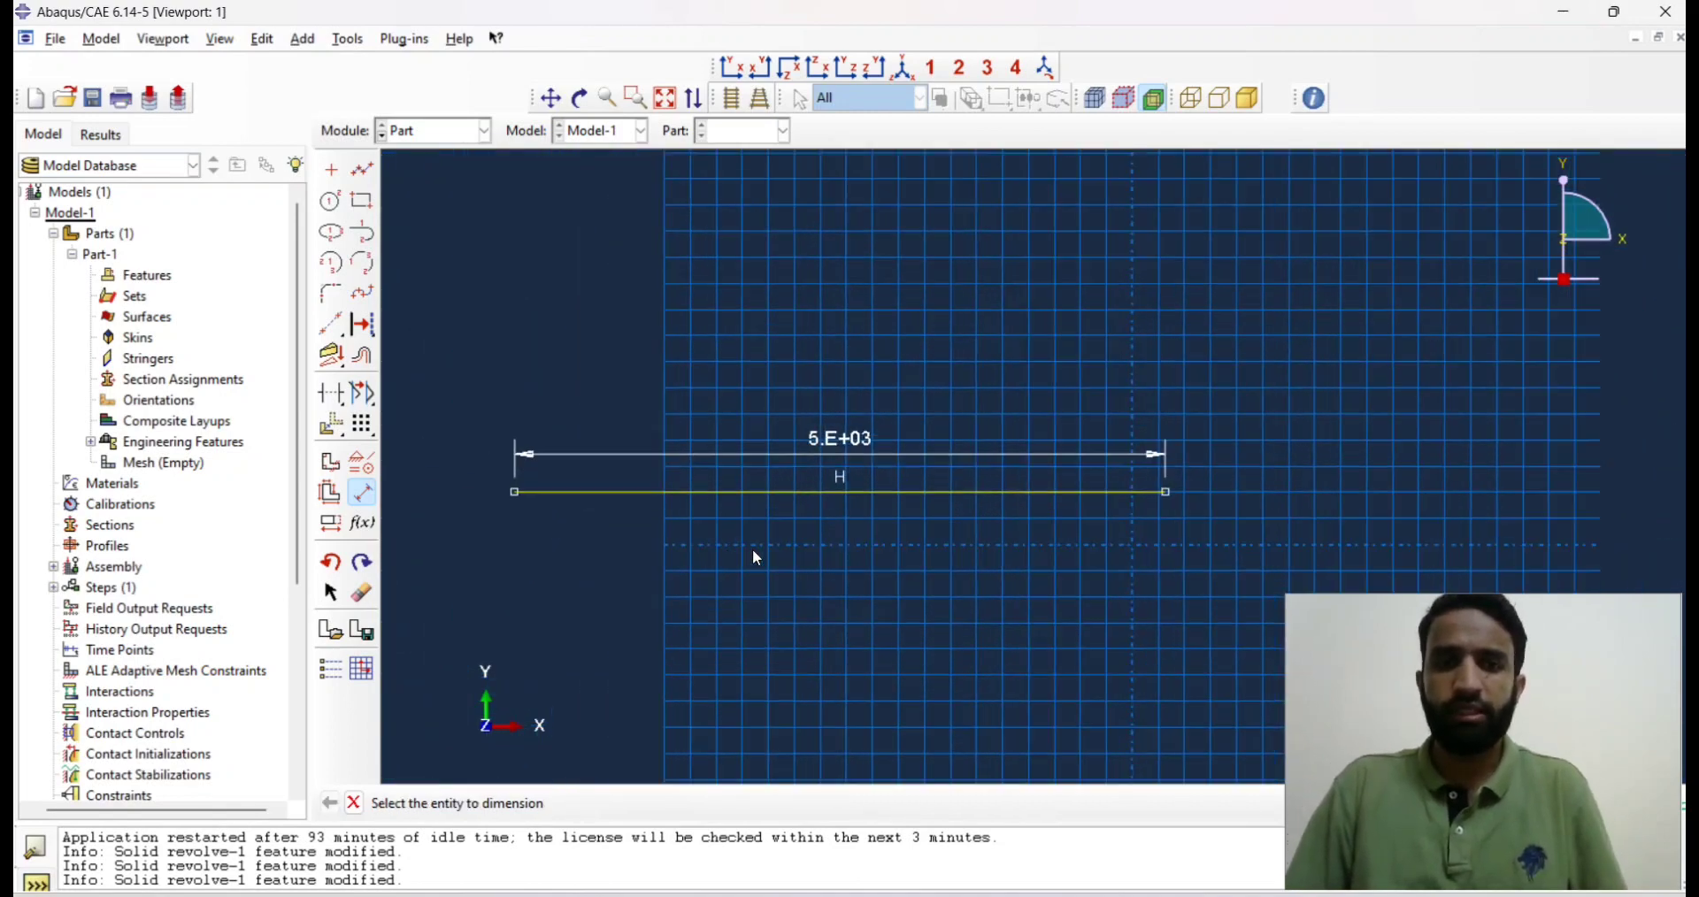
scroll(752, 549, "up", 2)
scroll(1005, 466, "down", 1)
Draw a vertical line down from the top line's left end and dimension it 300.
left_click(363, 169)
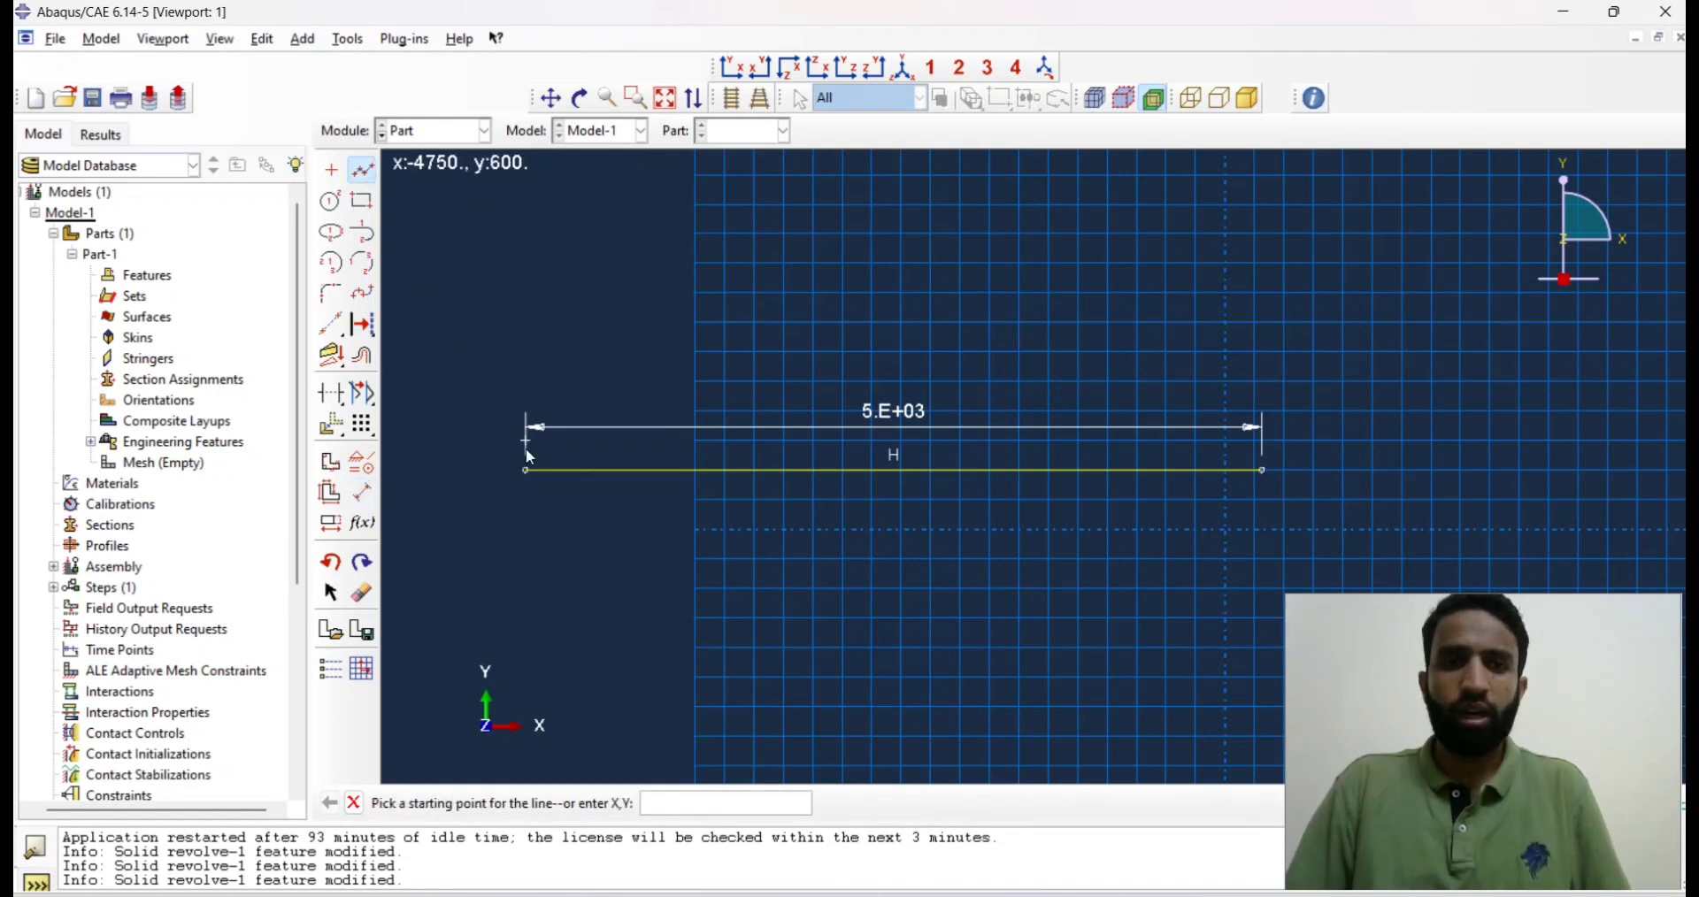
left_click(527, 471)
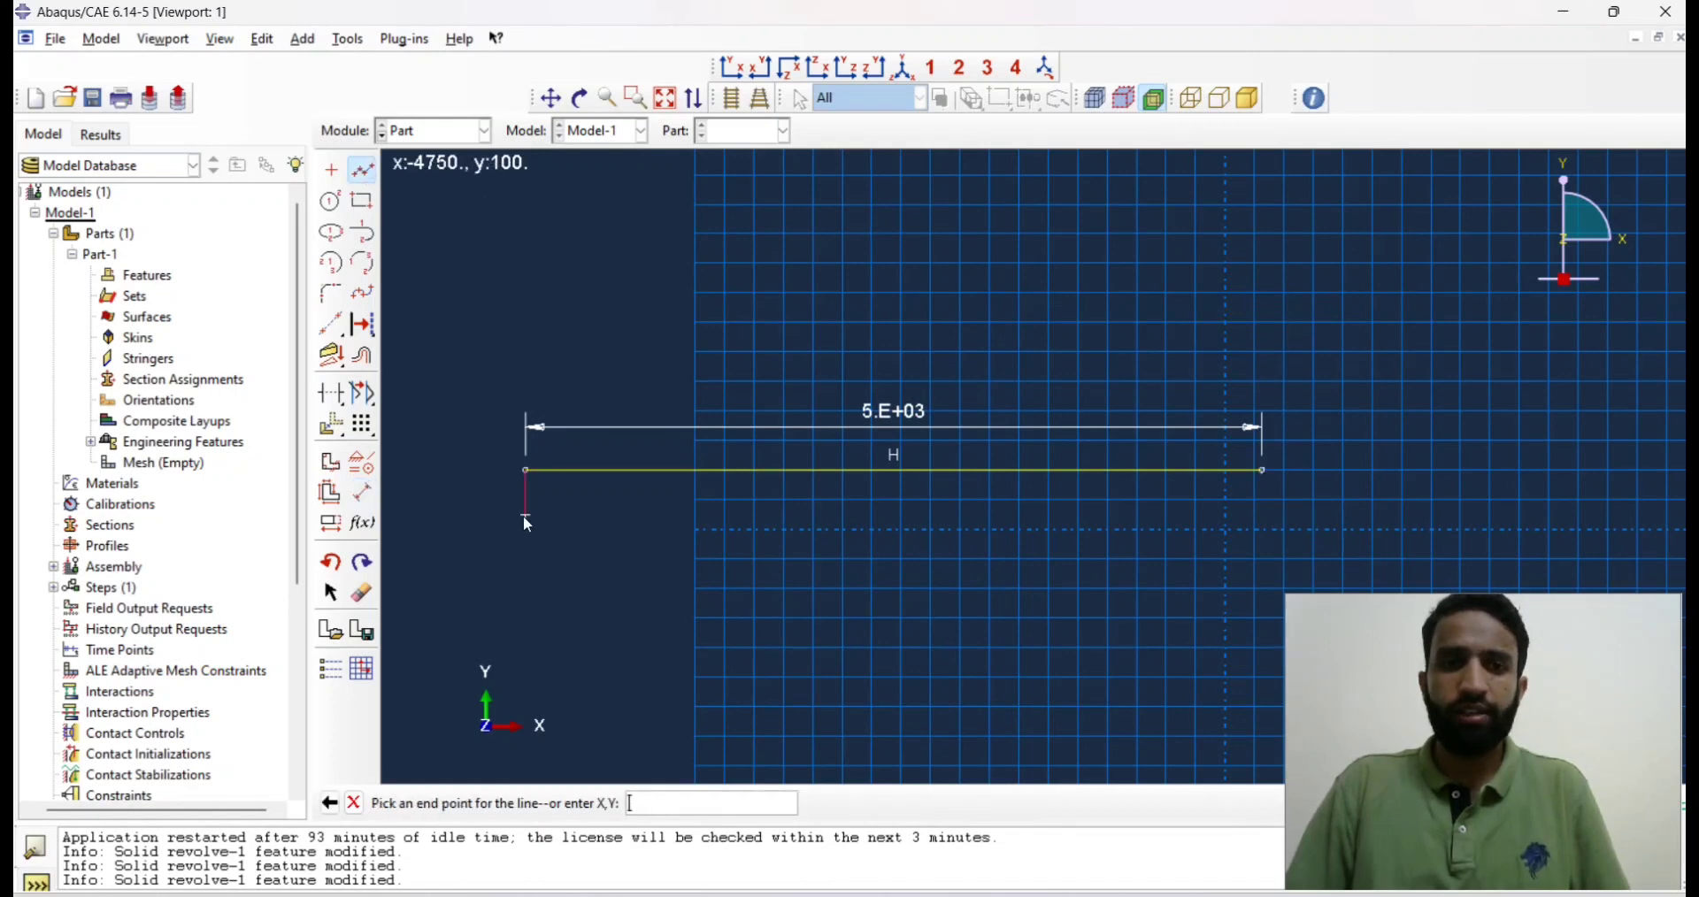
left_click(525, 568)
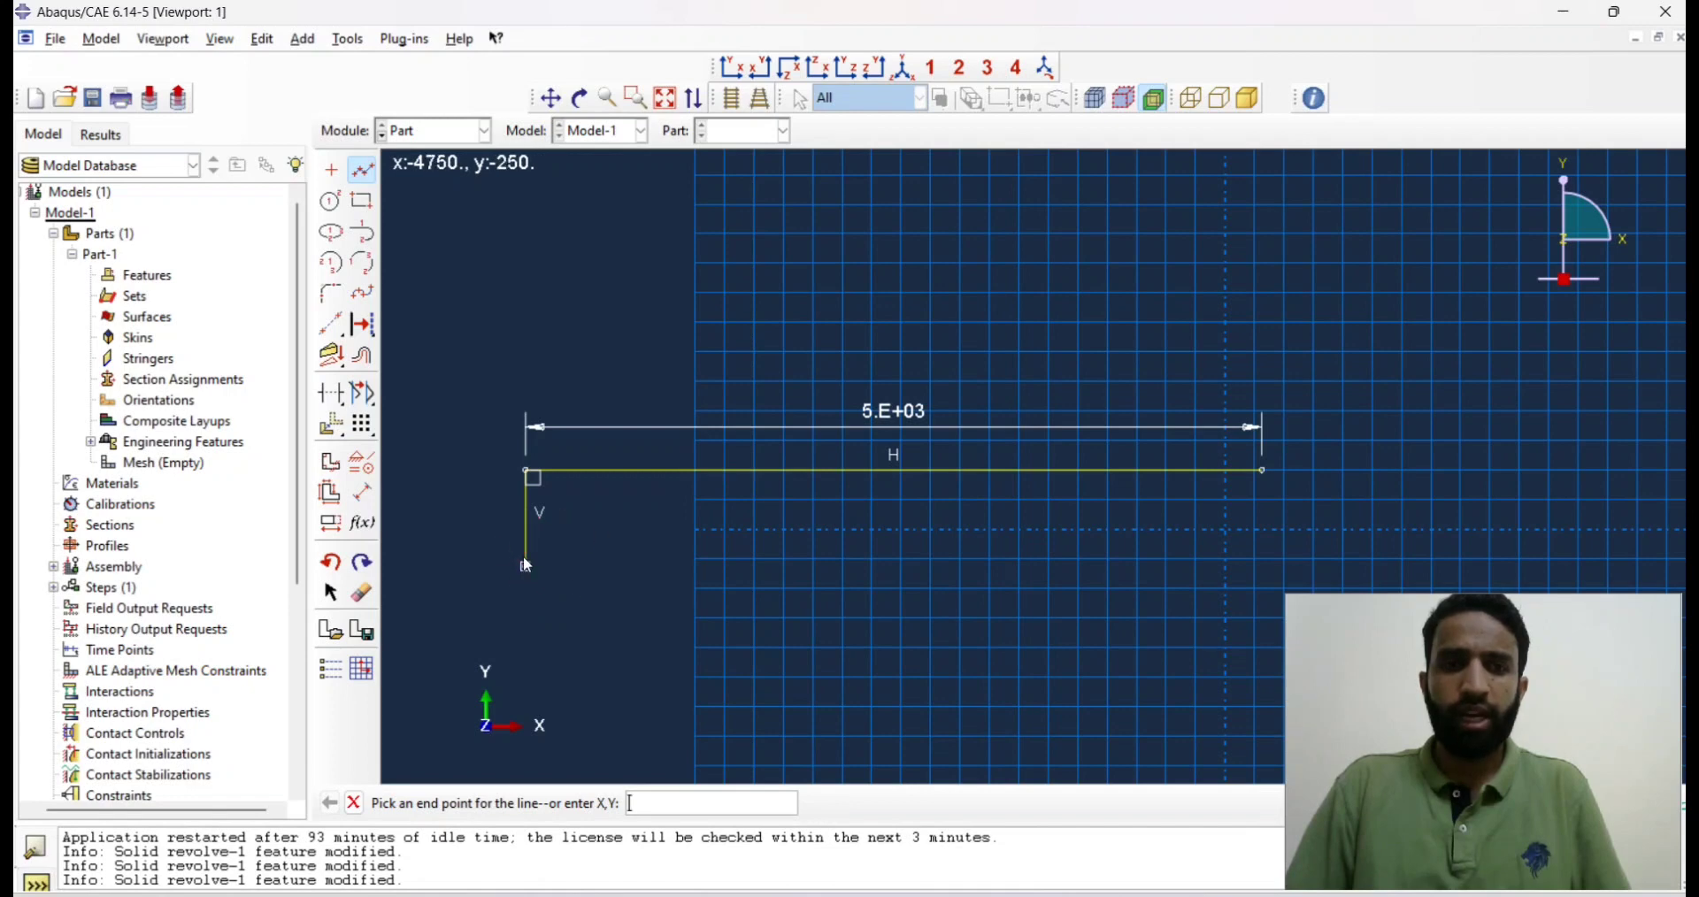
left_click(364, 497)
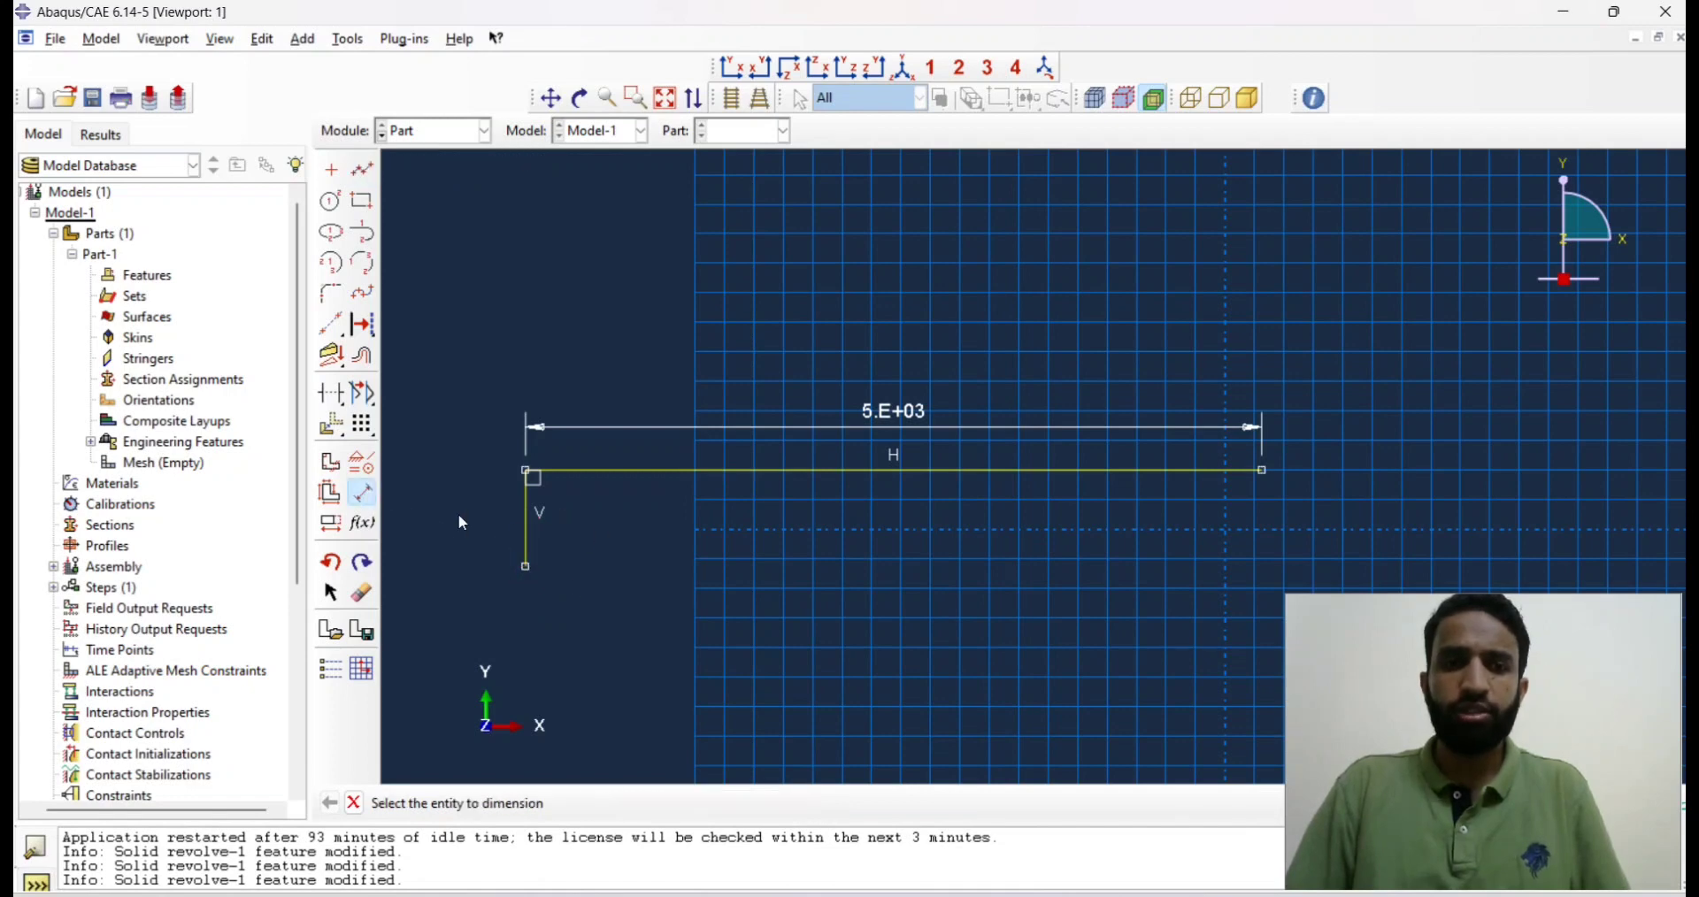
left_click(529, 549)
left_click(503, 563)
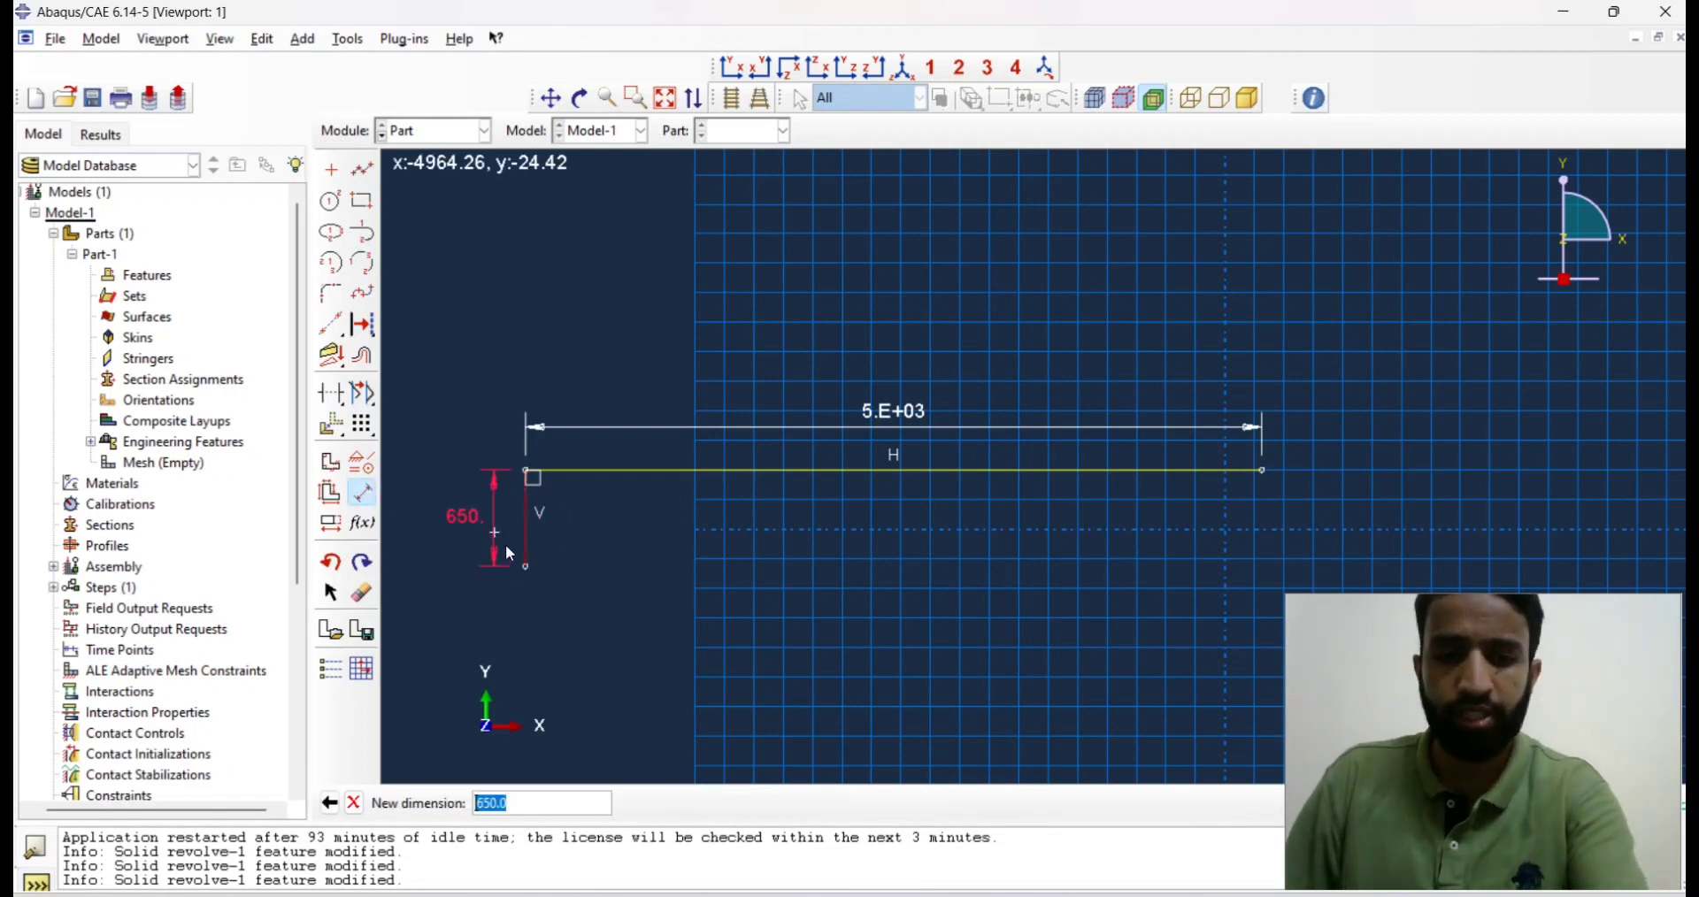
type("5")
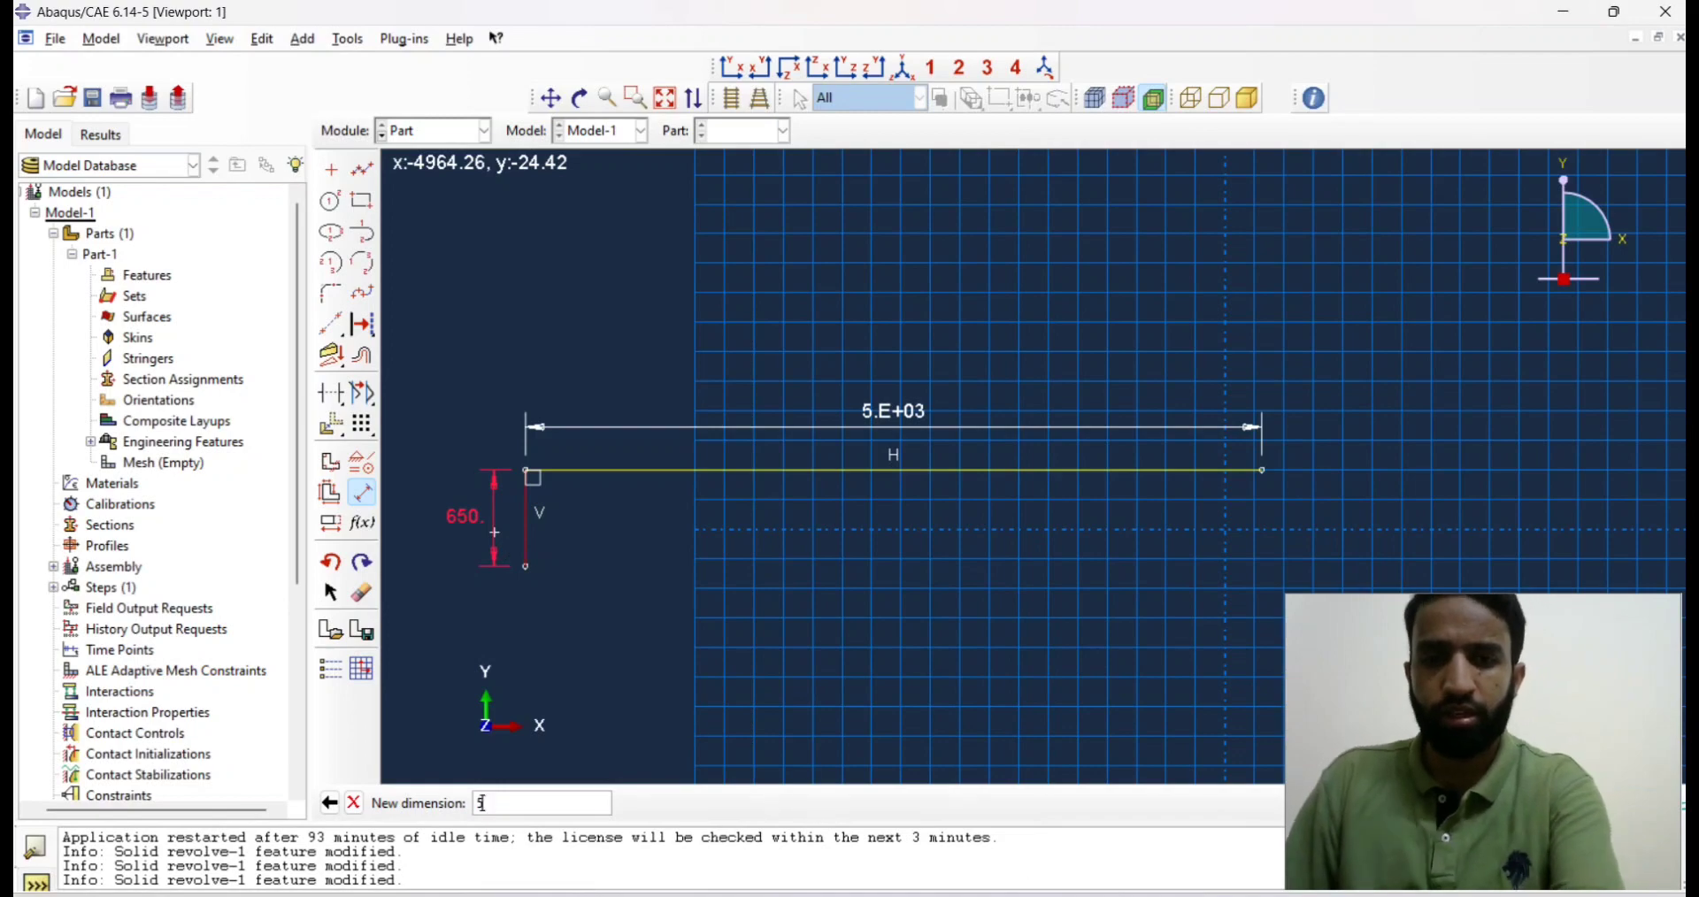
key("alt+Tab")
key("alt+Tab")
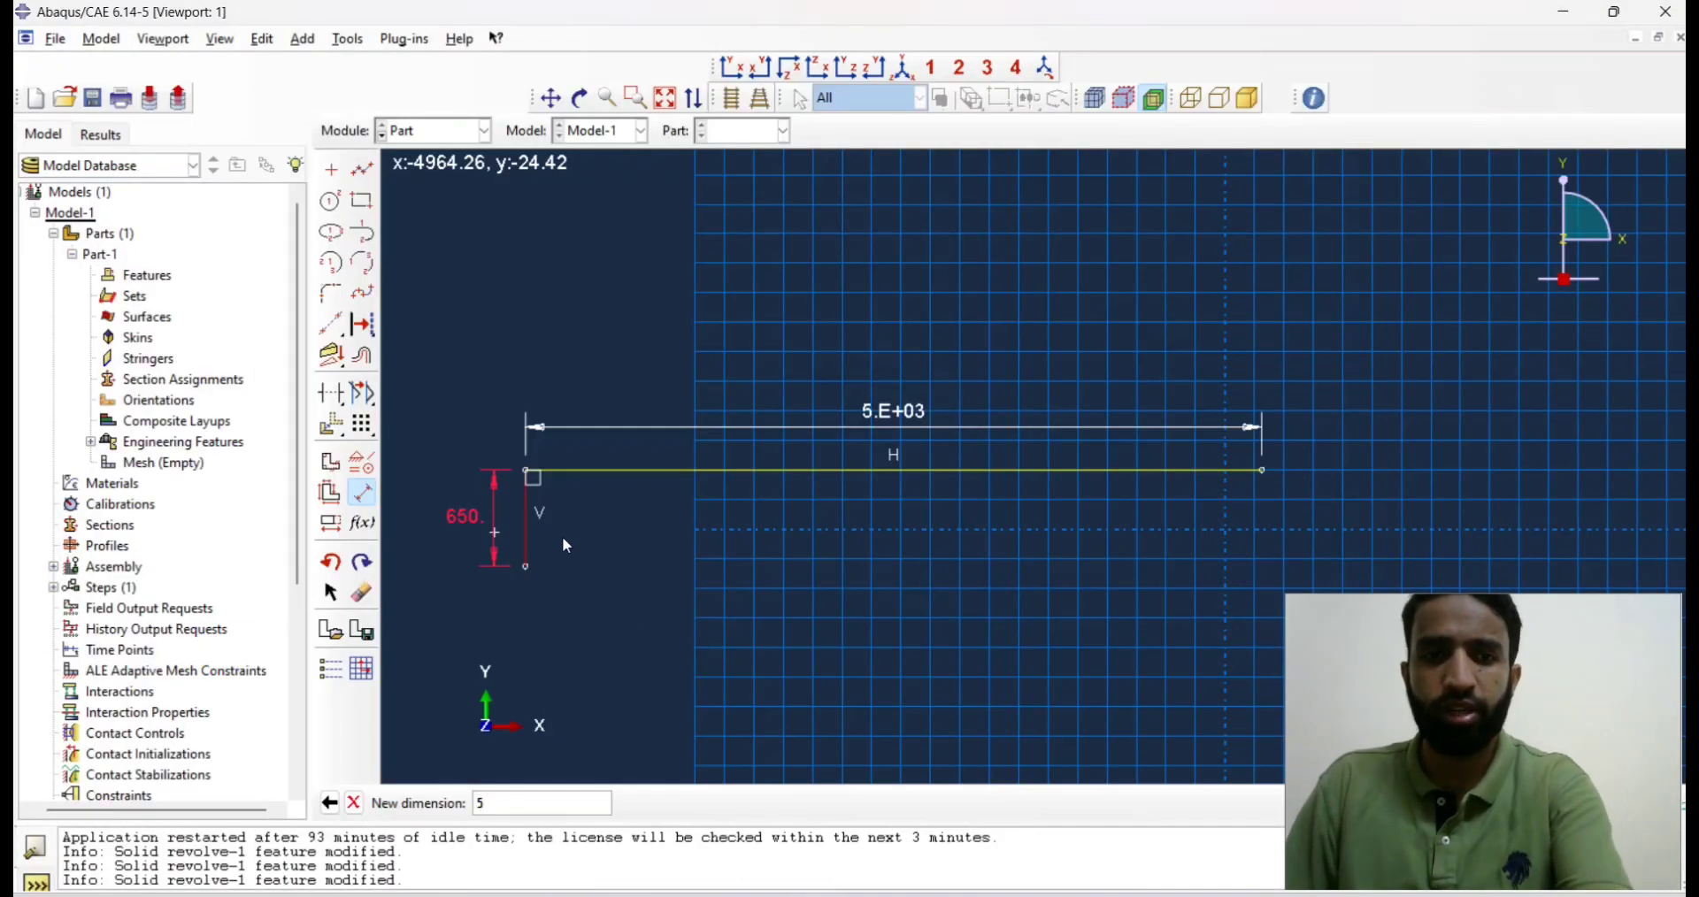
key("BackSpace")
type("300")
key("Return")
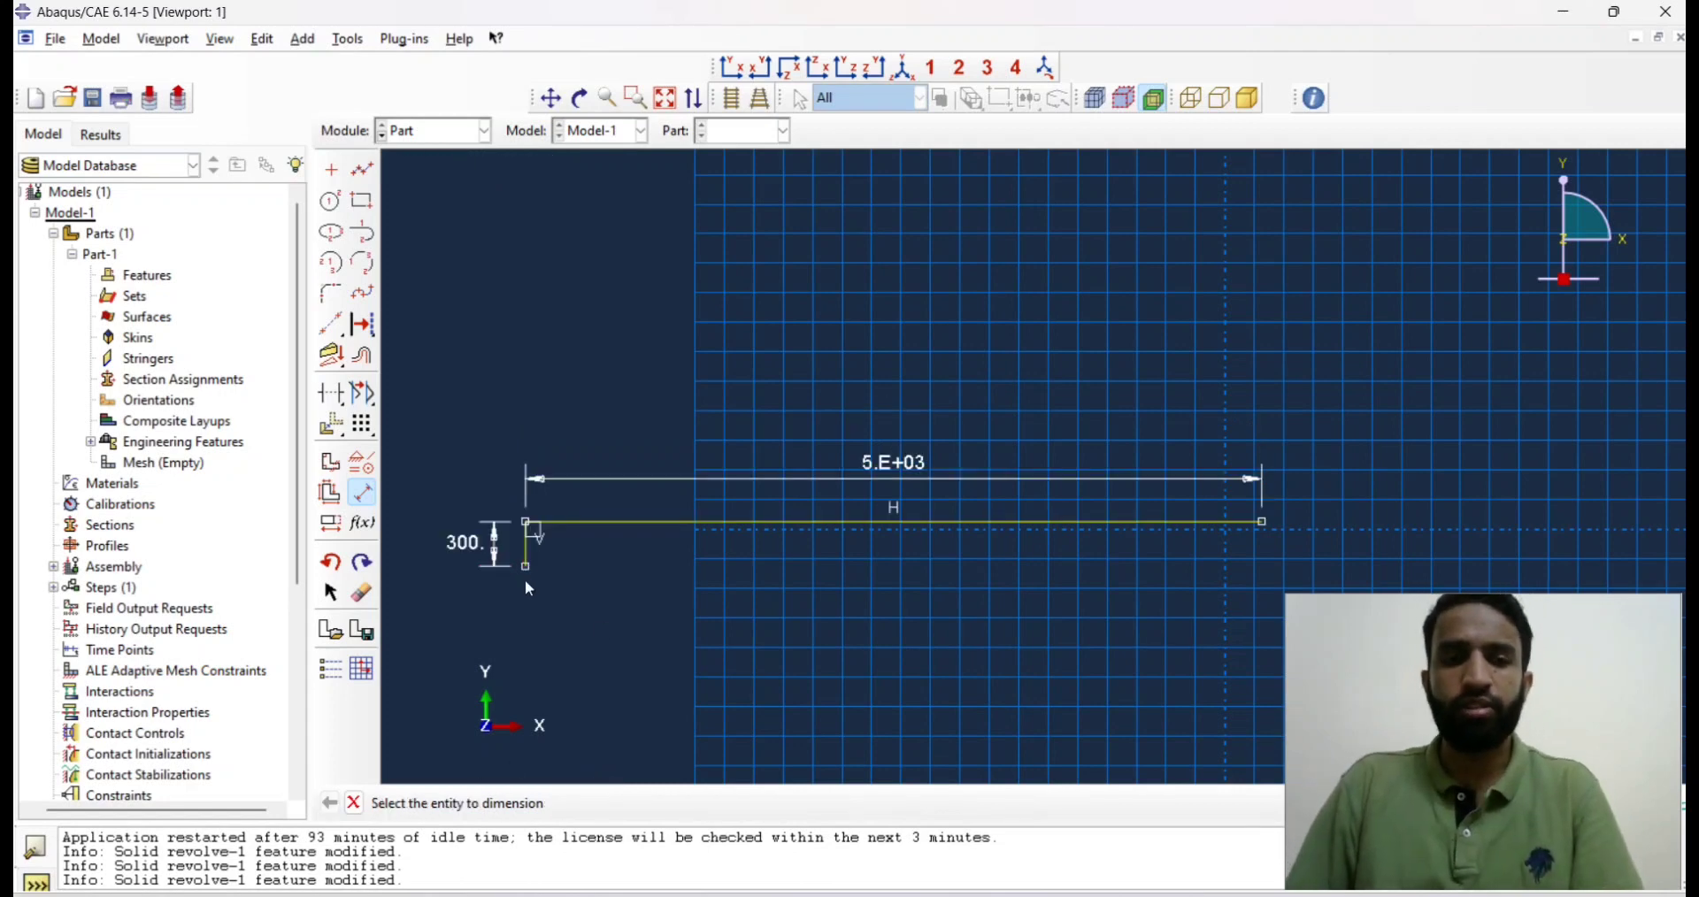
scroll(561, 571, "down", 1)
scroll(561, 571, "up", 3)
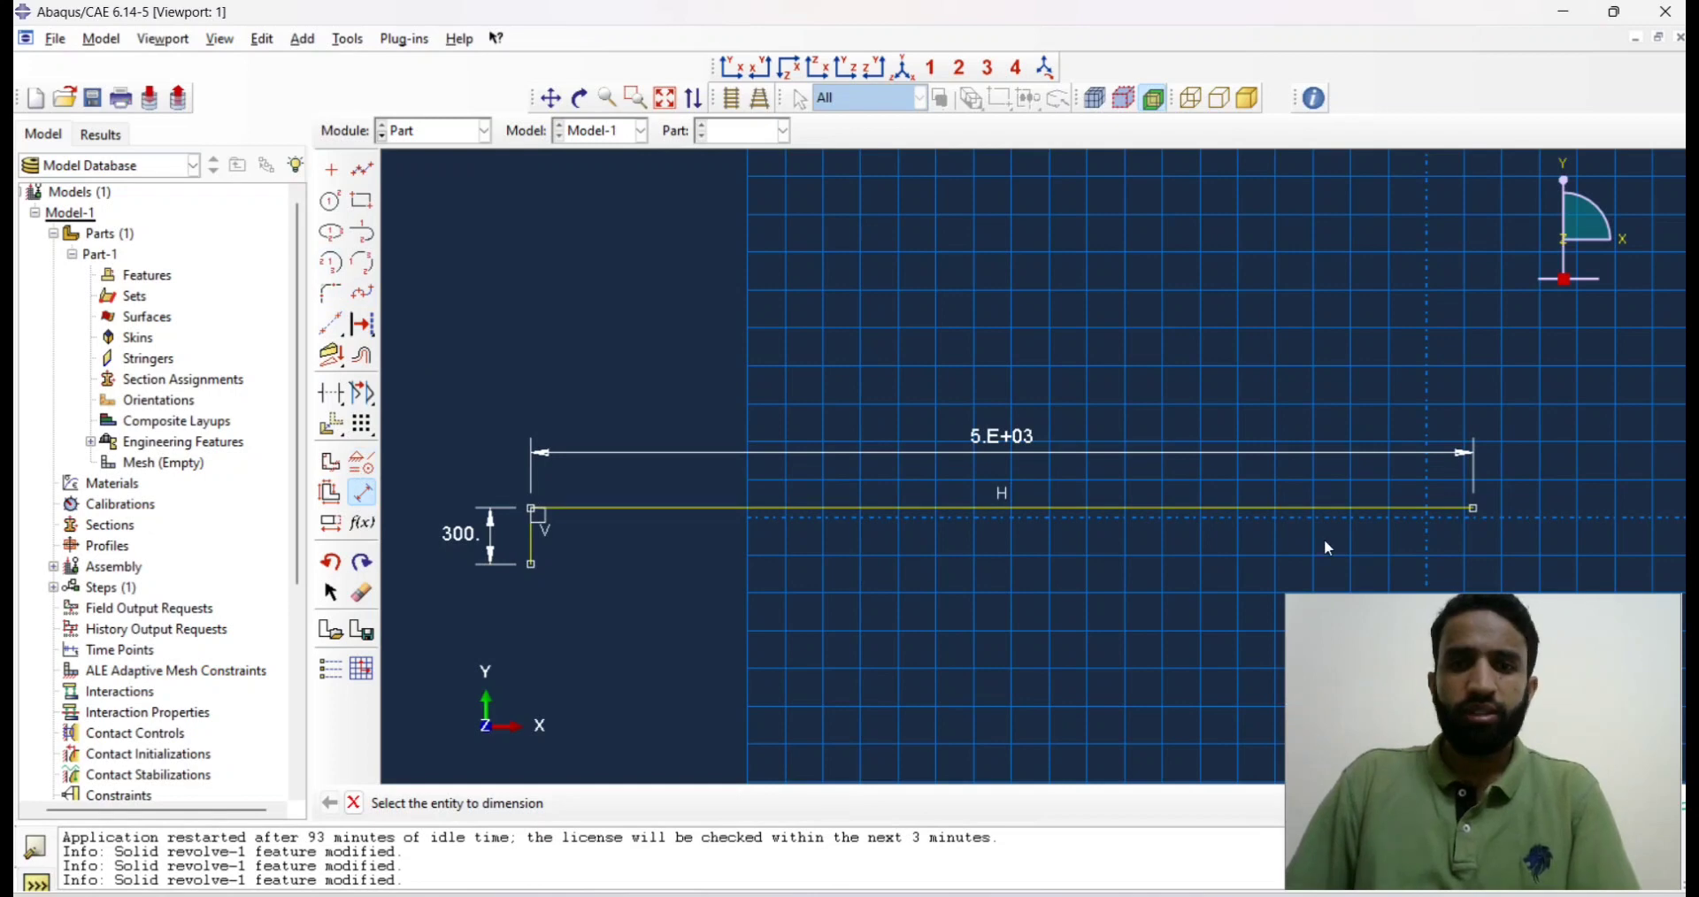
scroll(518, 402, "down", 1)
Draw a matching vertical line at the right end and dimension it 300.
left_click(366, 173)
left_click(1272, 487)
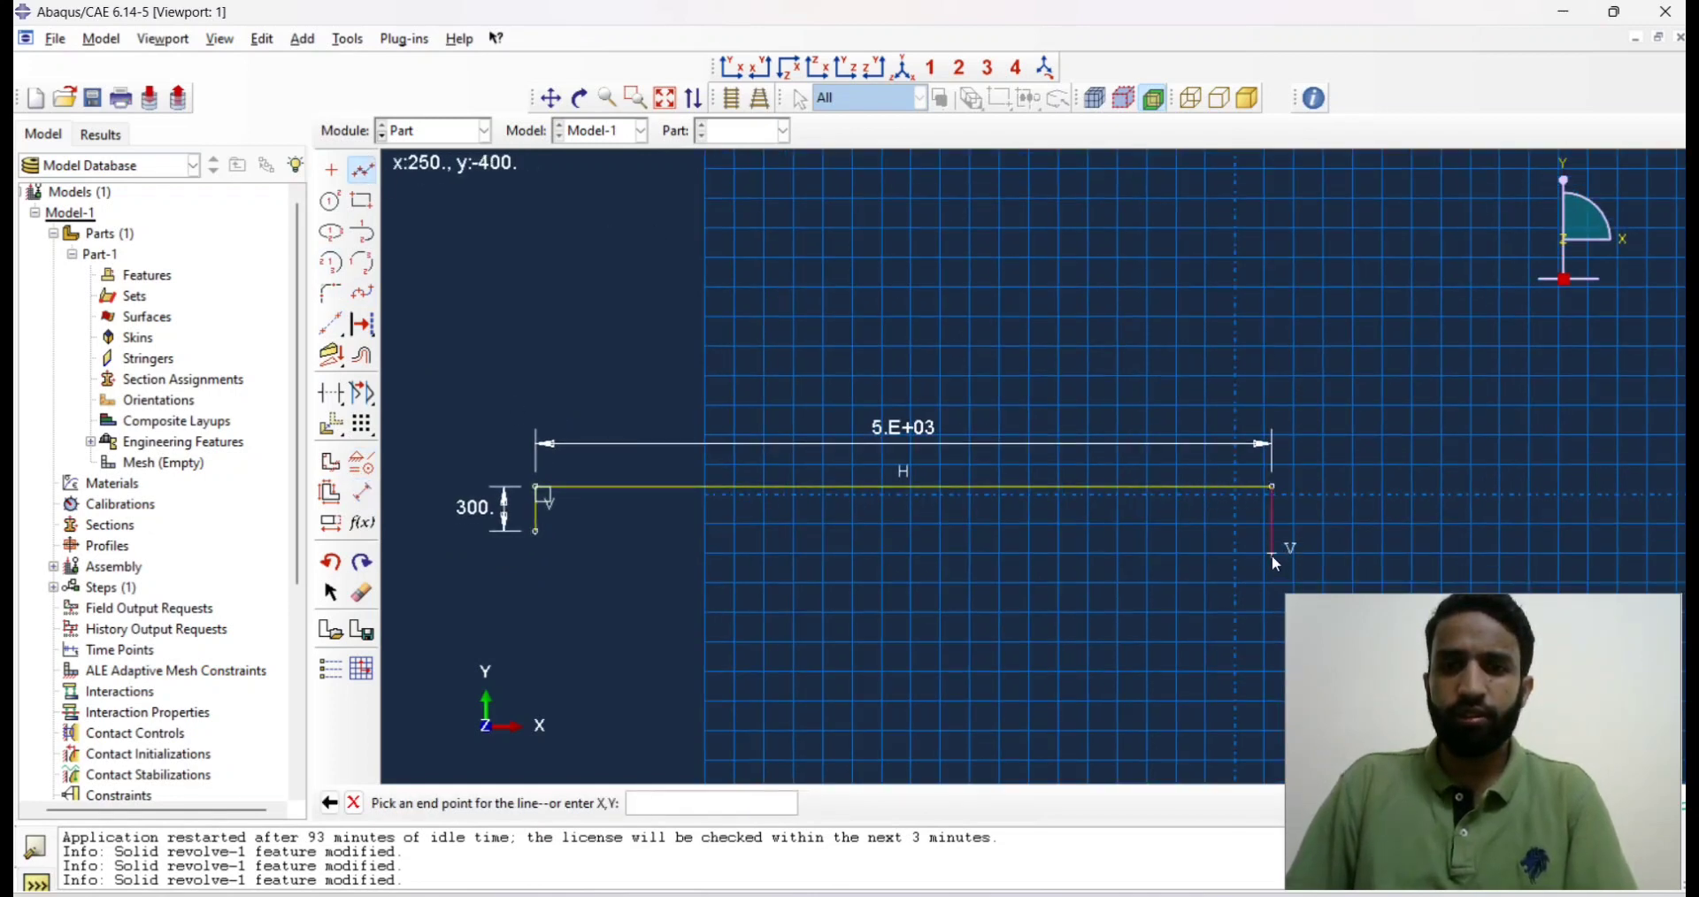
left_click(1271, 558)
left_click(362, 493)
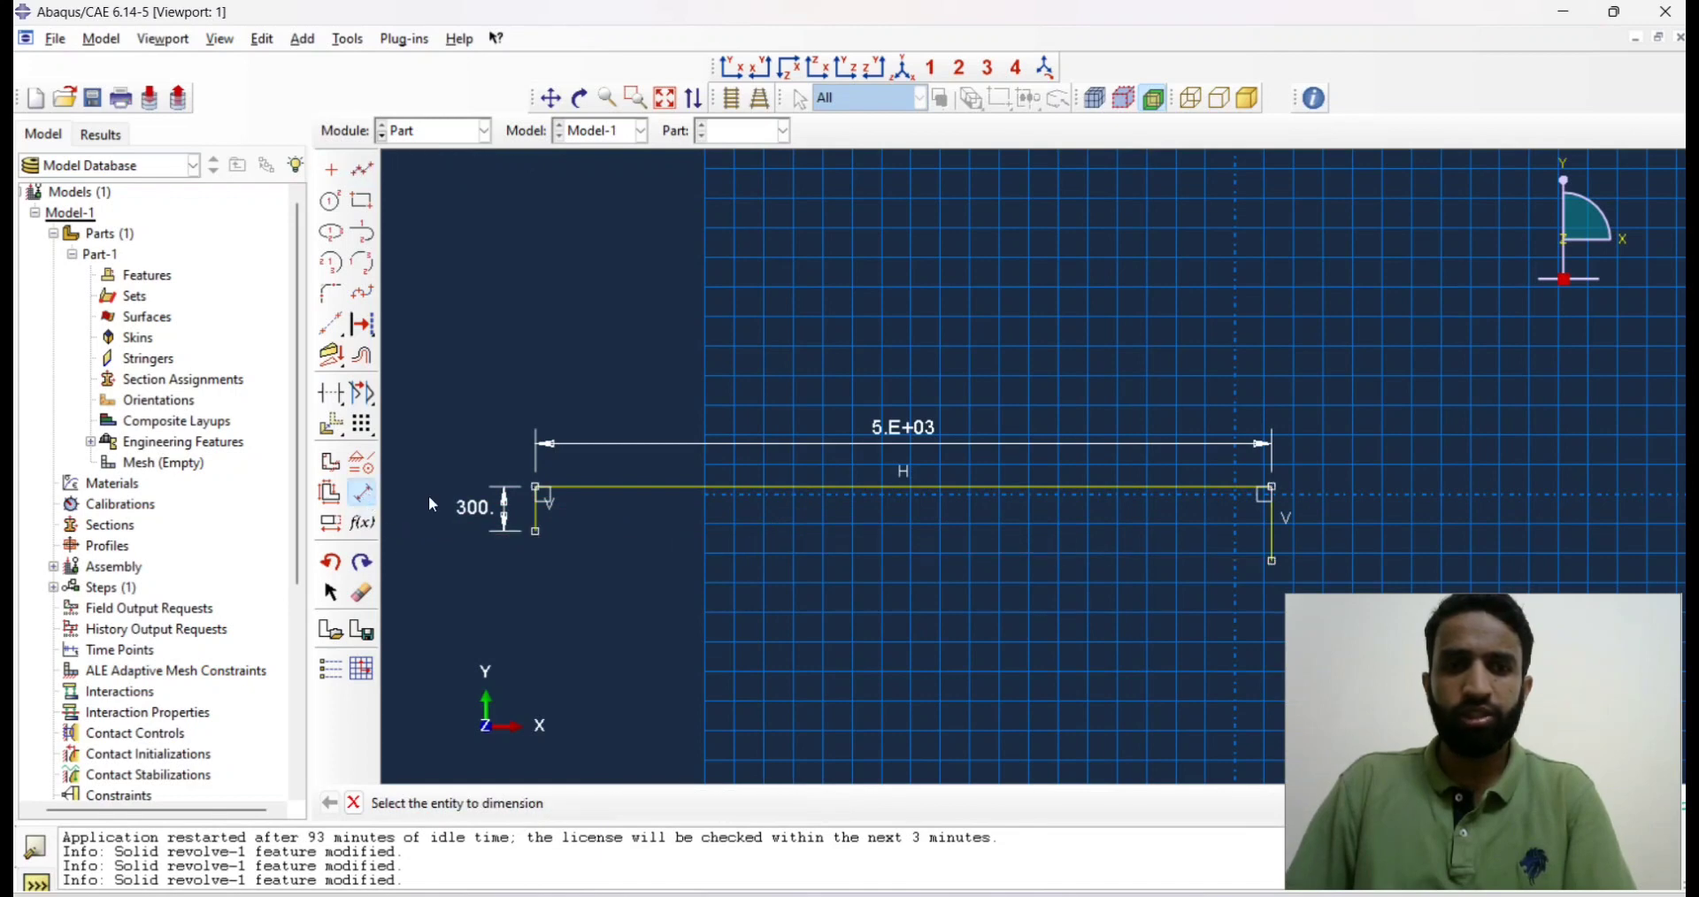
left_click(1290, 541)
left_click(1308, 531)
type("300")
key("Return")
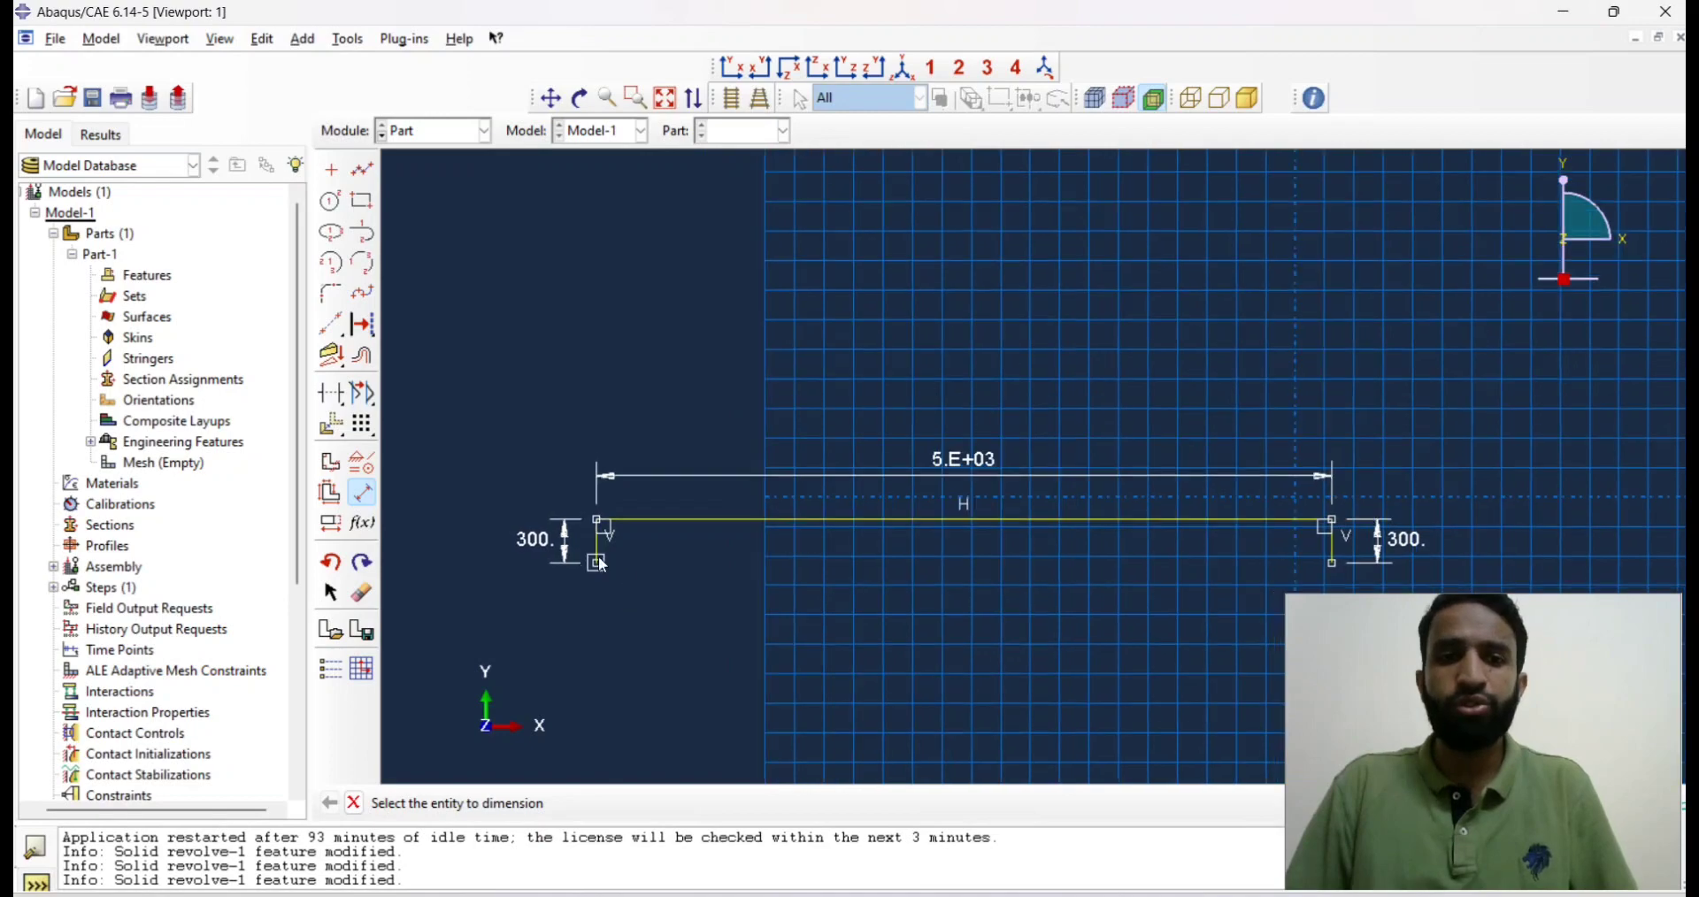
scroll(602, 564, "down", 1)
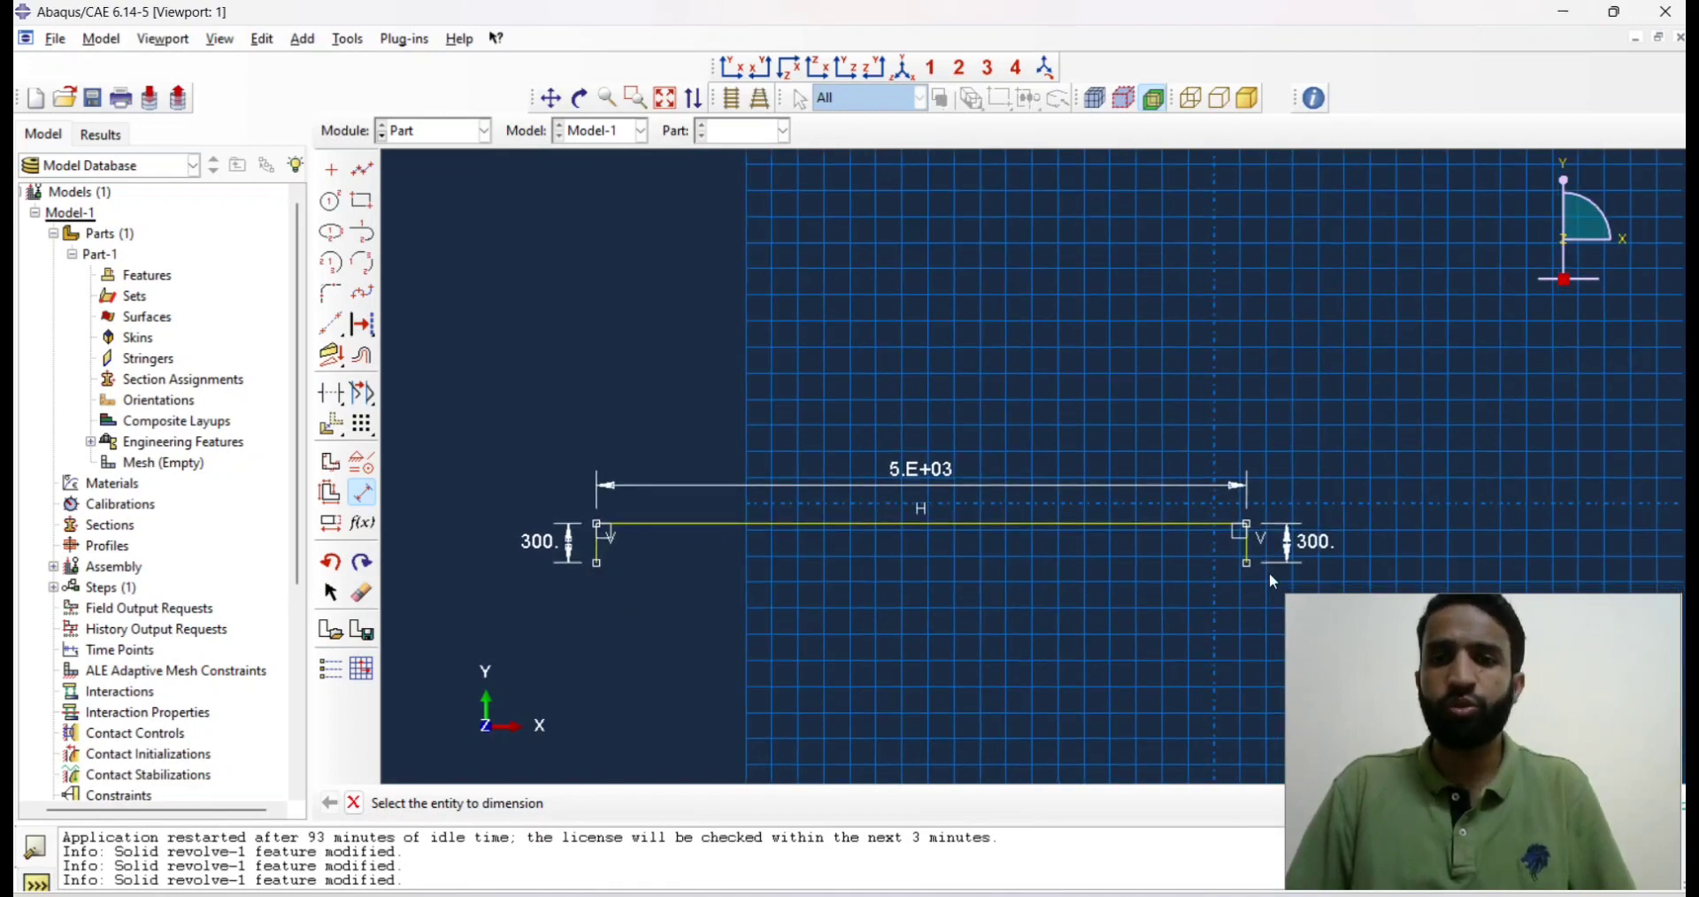
scroll(622, 570, "down", 1)
scroll(643, 591, "up", 1)
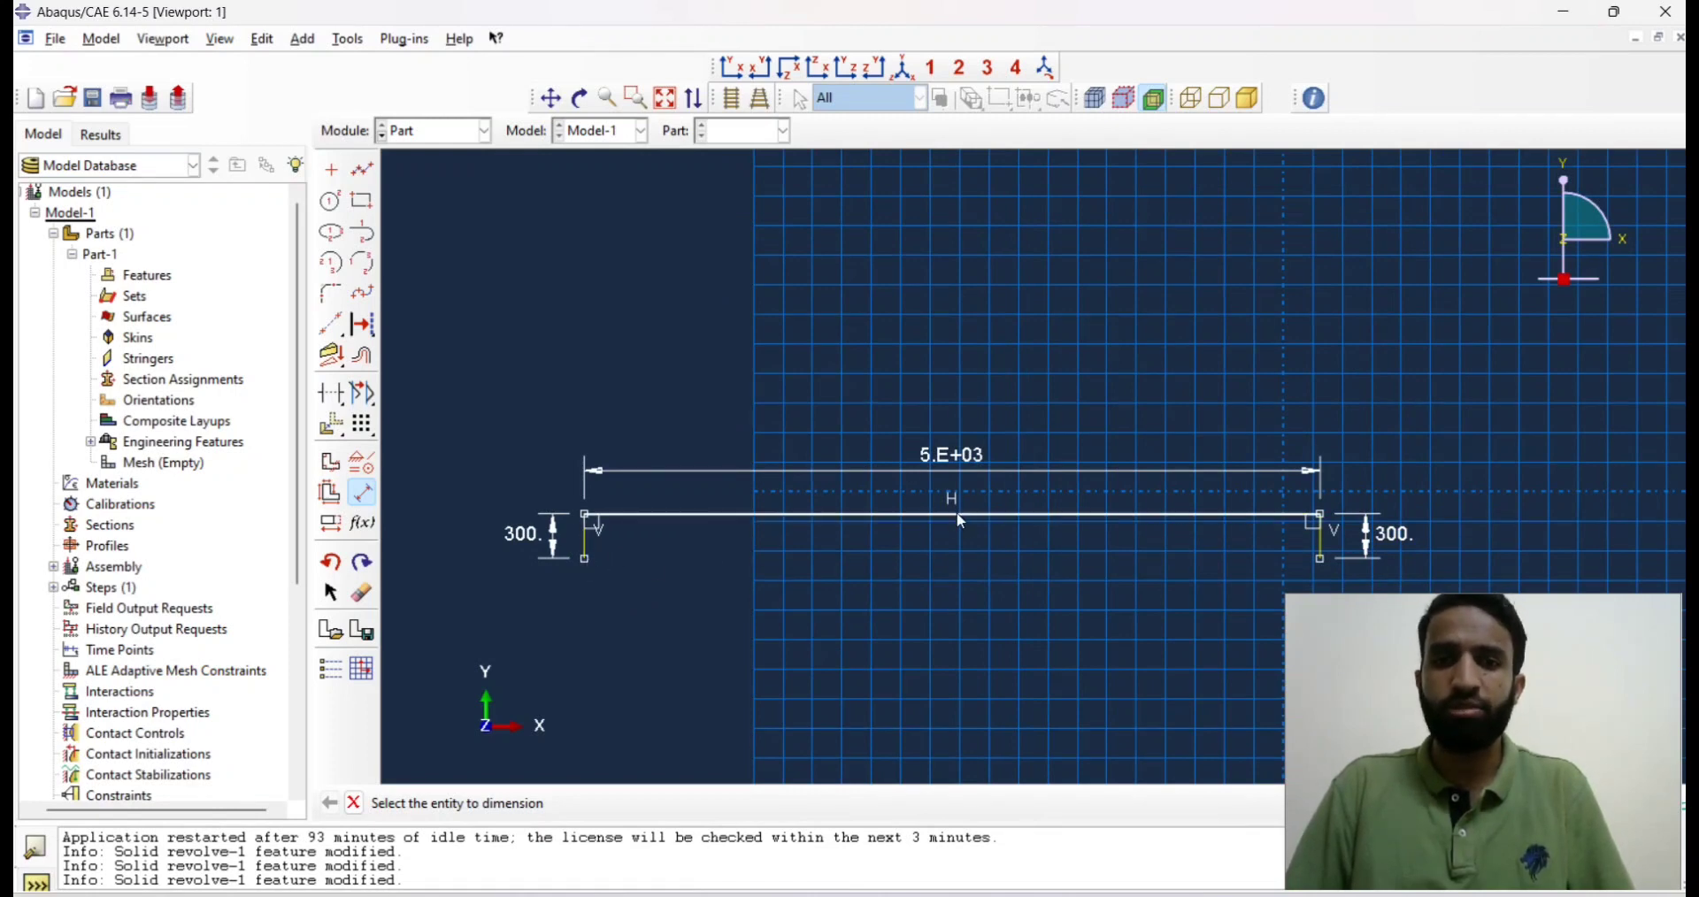
scroll(776, 522, "down", 1)
scroll(849, 553, "up", 1)
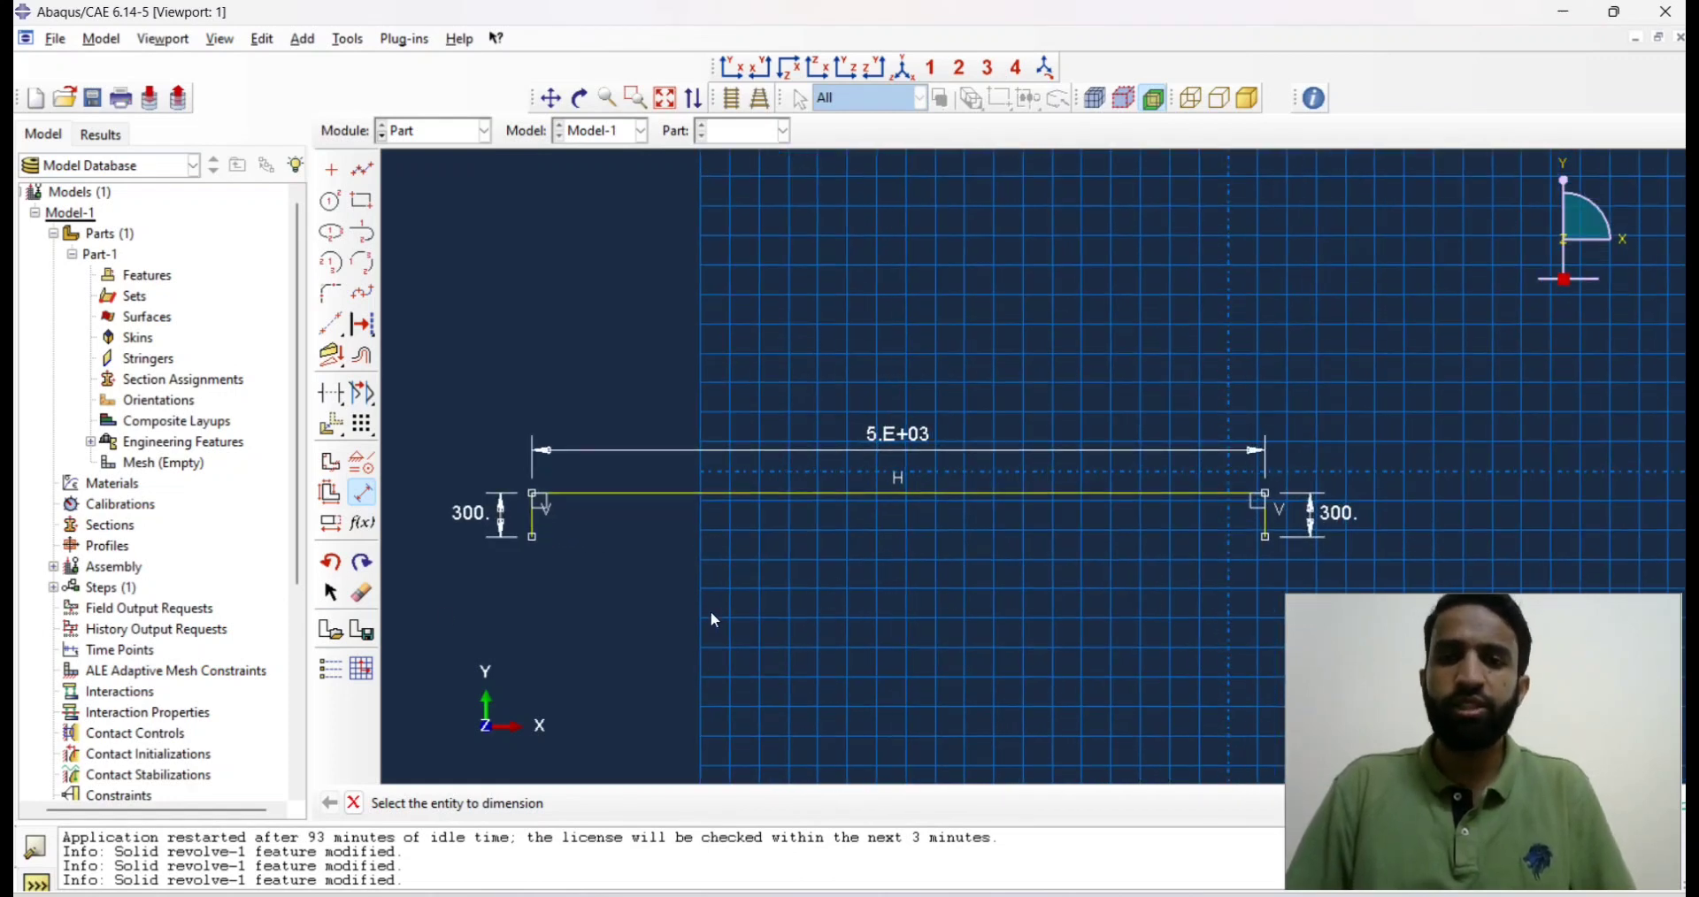
Draw a 500-long vertical helper line down from the top line's midpoint.
left_click(362, 168)
left_click(897, 495)
left_click(899, 640)
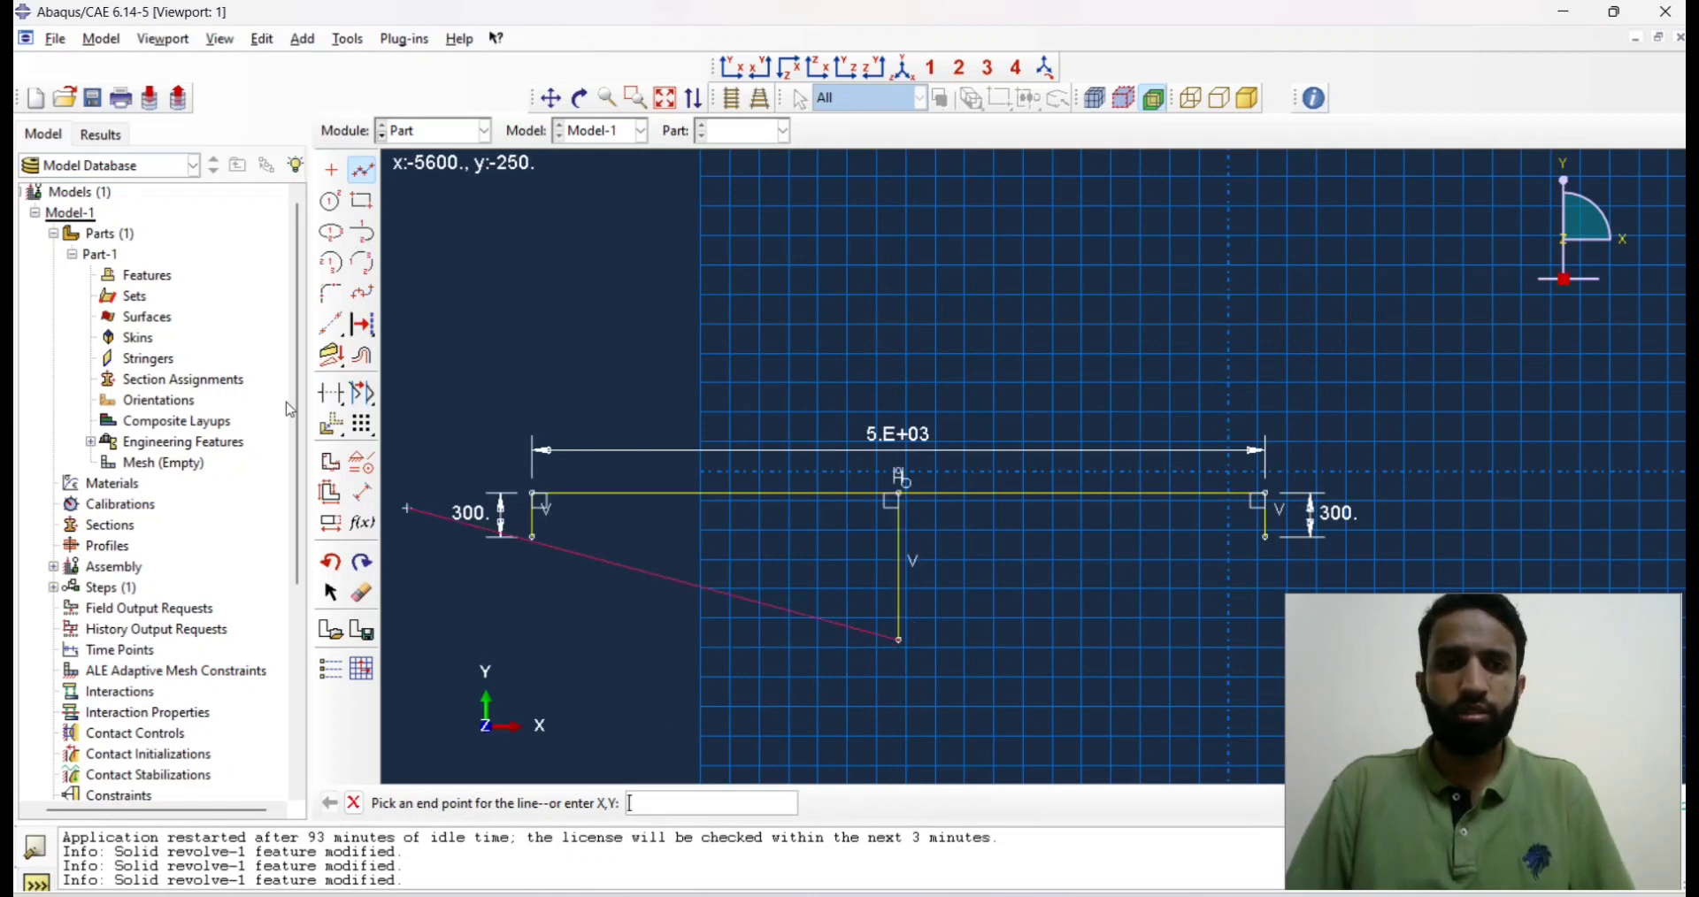
left_click(363, 492)
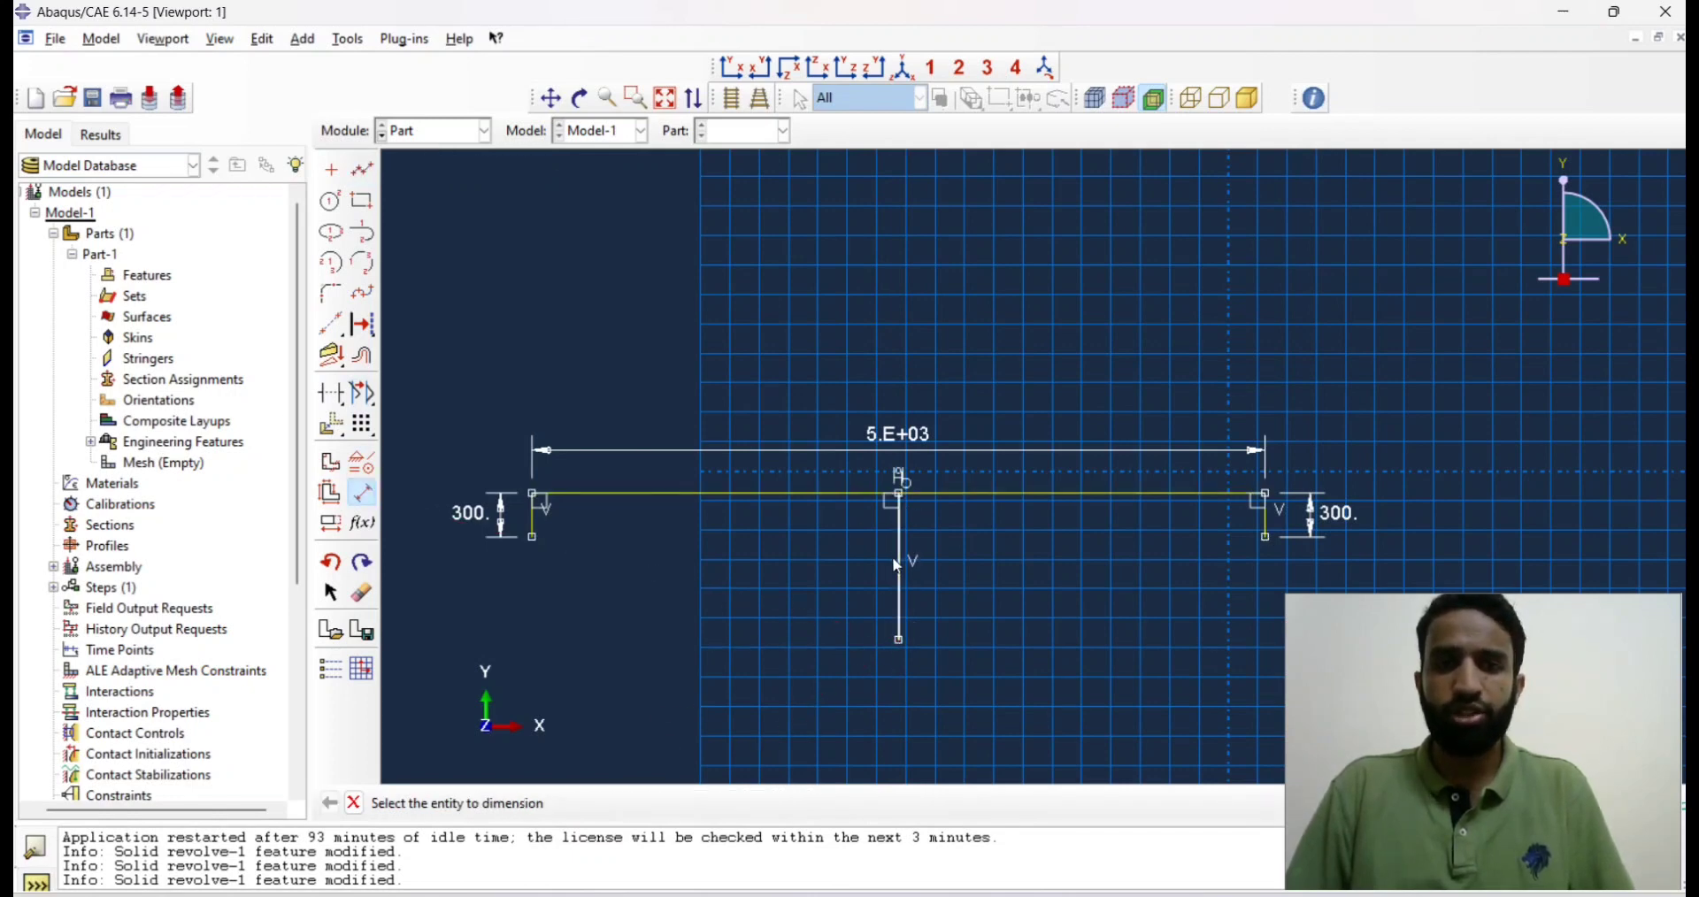
left_click(896, 557)
left_click(814, 584)
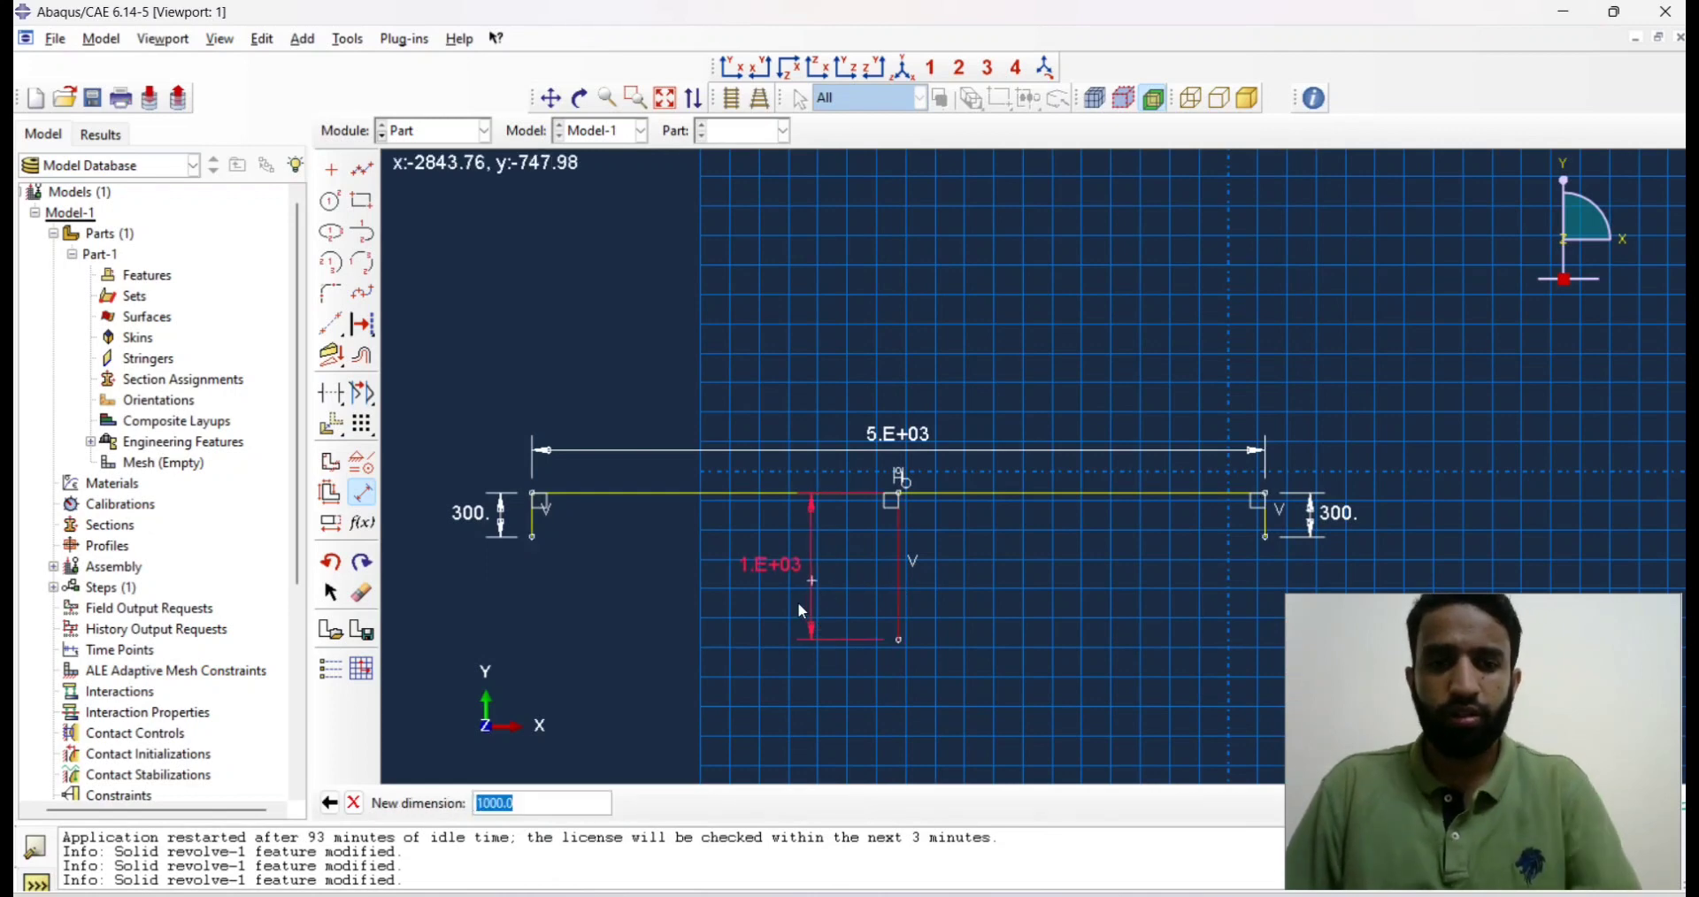
type("500")
key("Return")
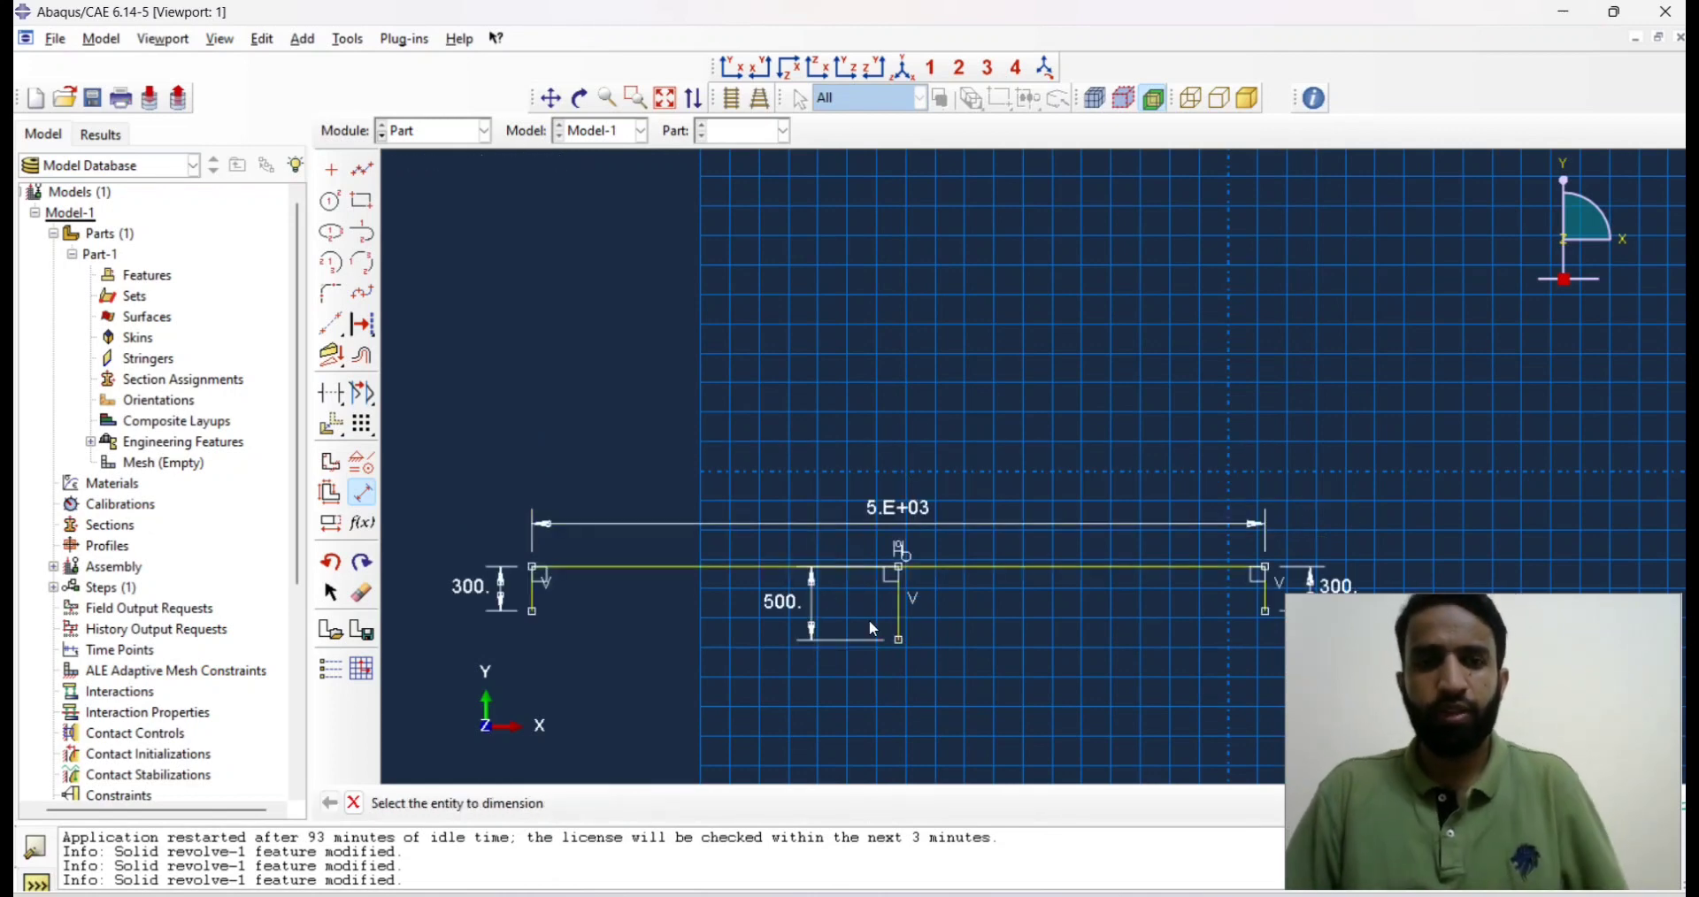
Connect both lower end vertices to the helper line's bottom with sloping lines.
left_click(363, 169)
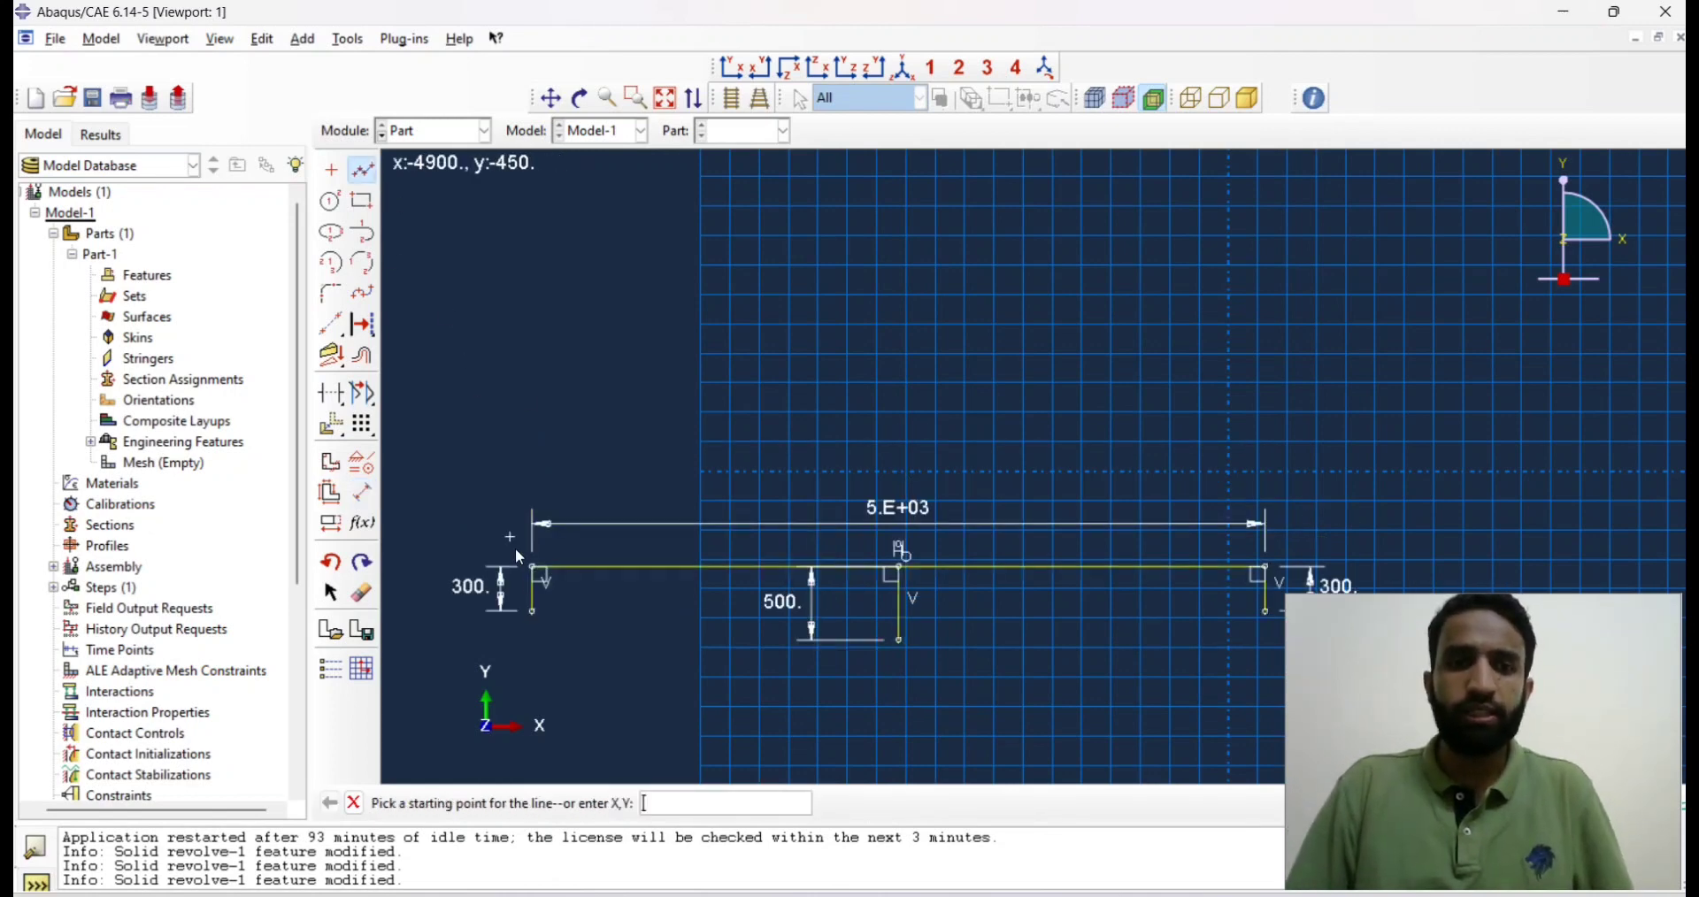
left_click(529, 618)
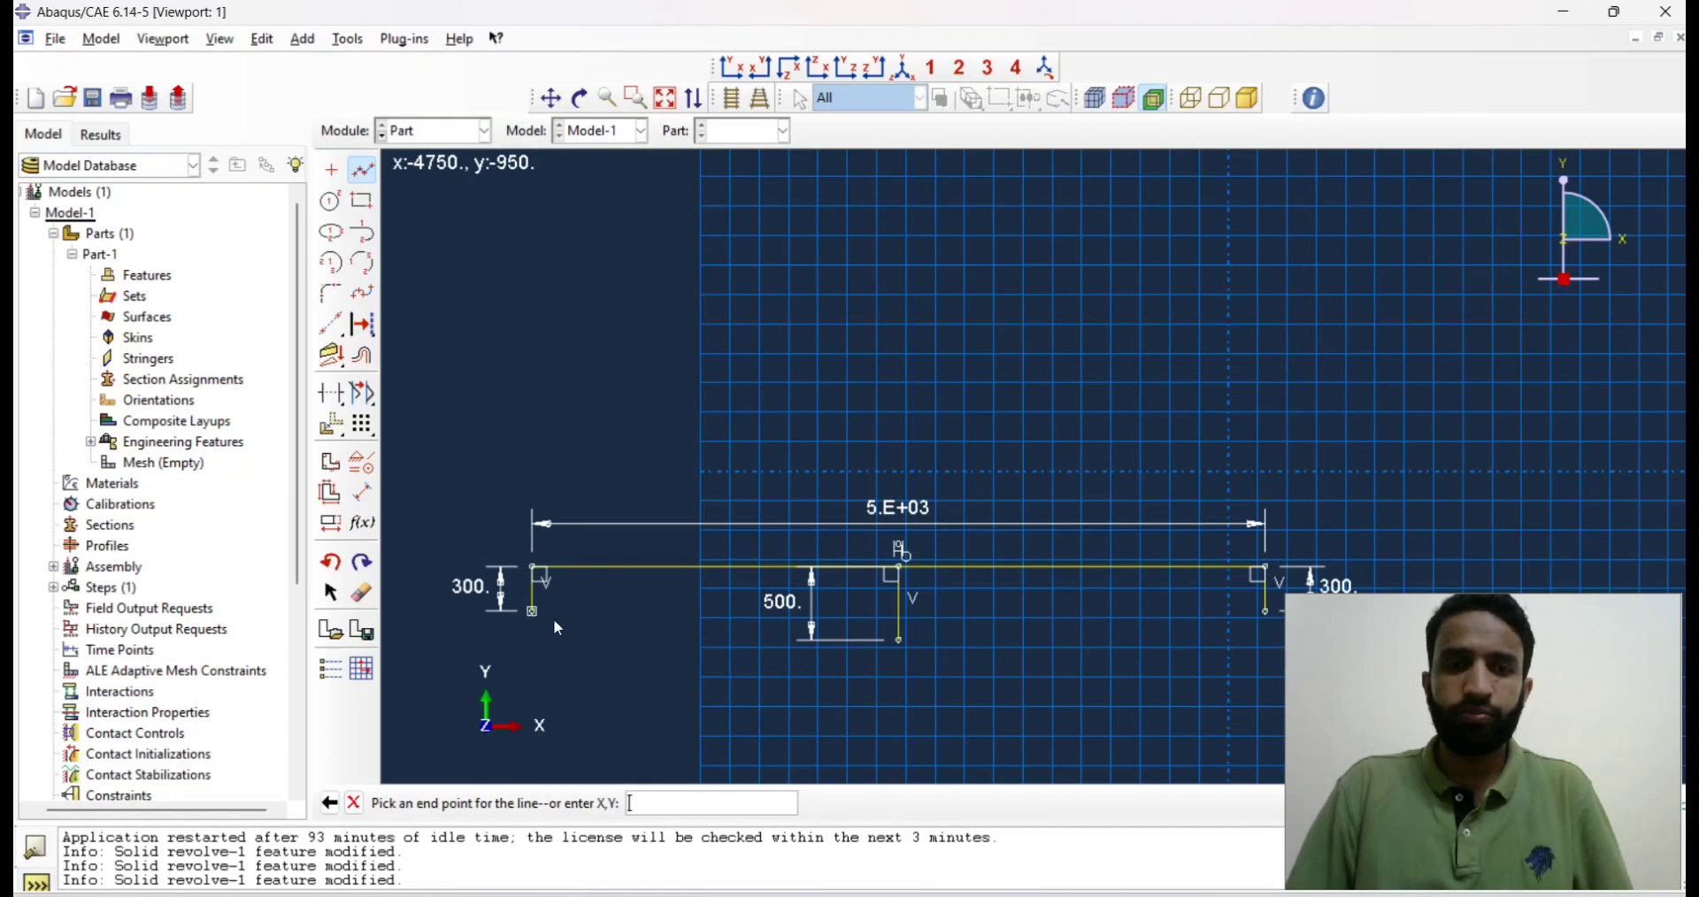
left_click(899, 653)
scroll(694, 644, "down", 2)
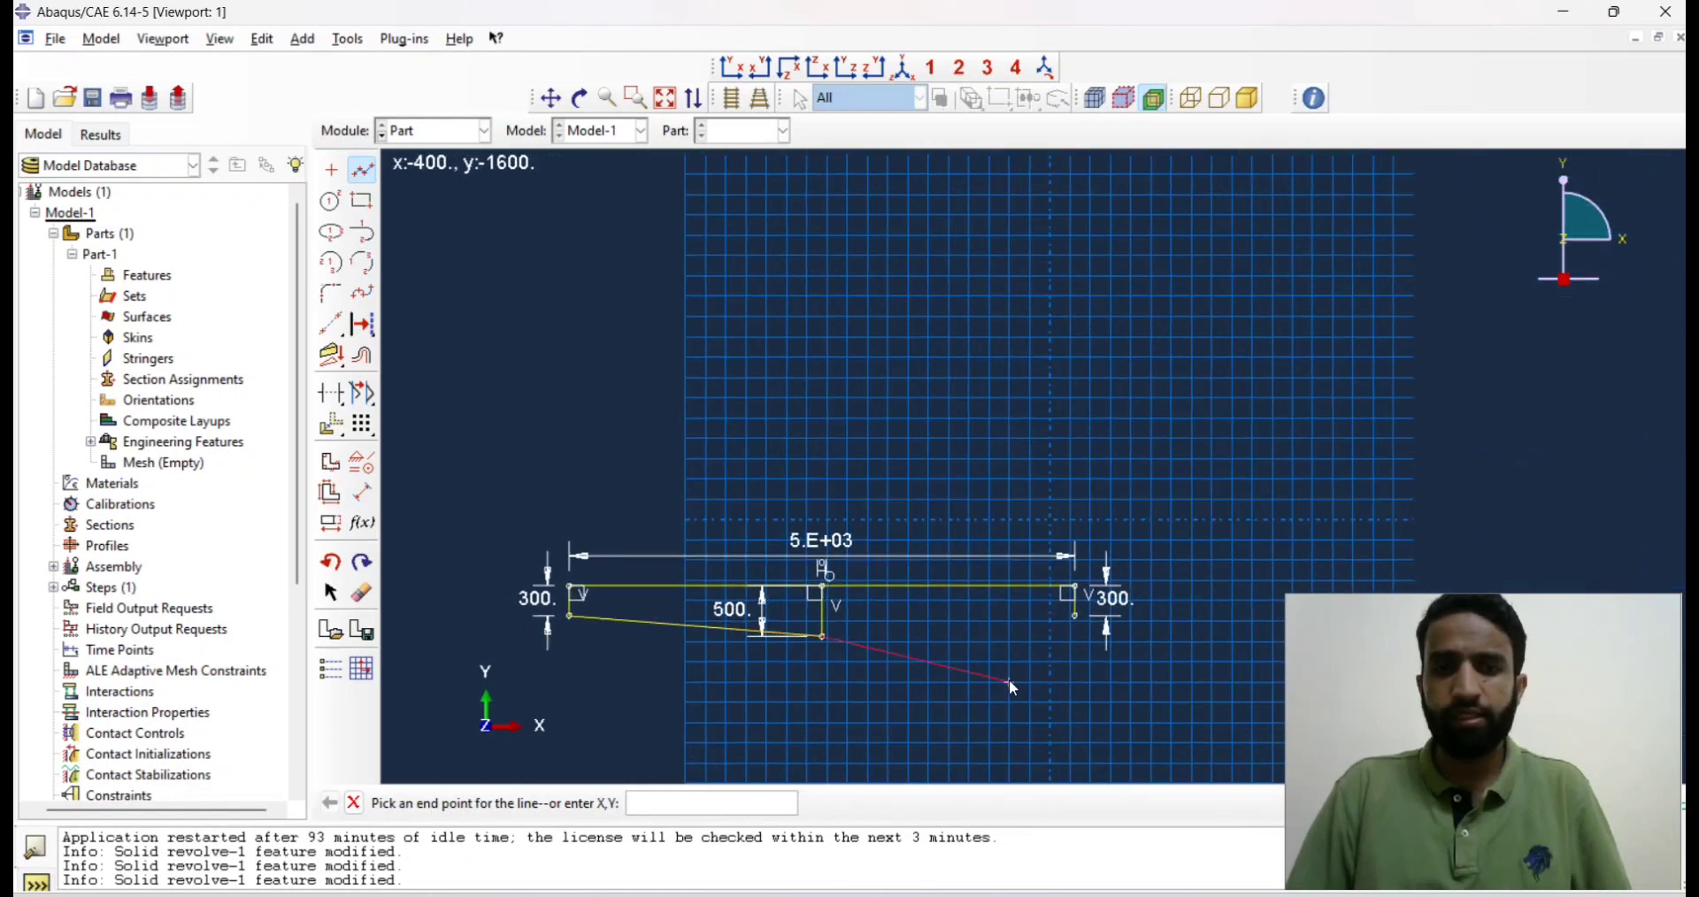
left_click(1075, 618)
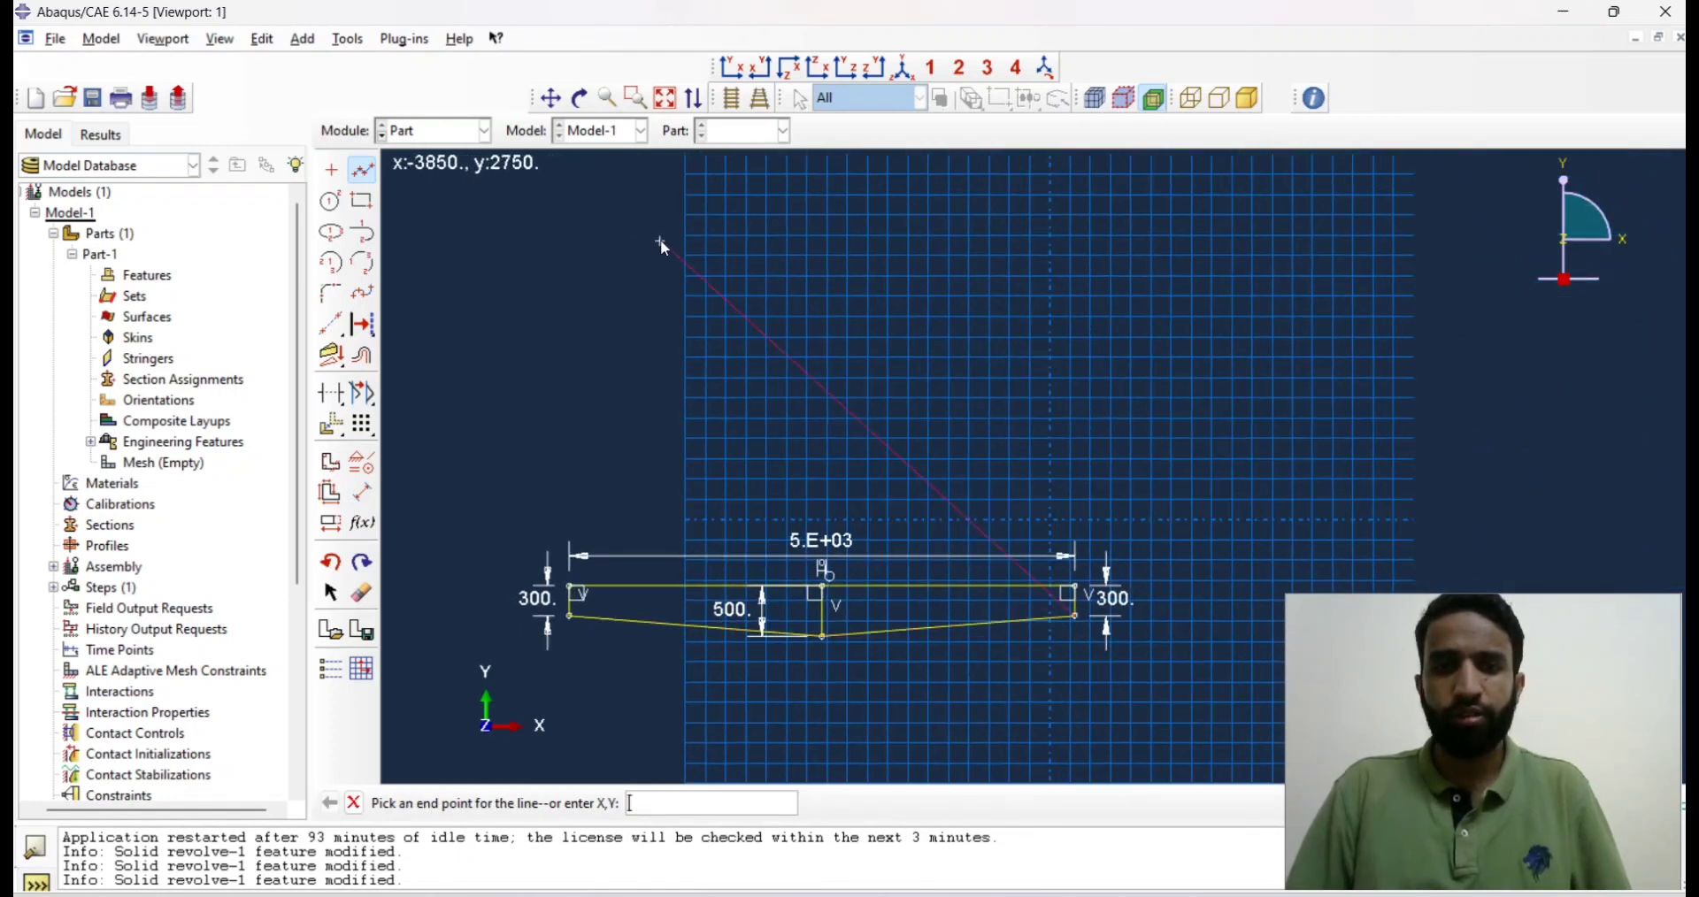
Delete the 500 helper line and its dimension, leaving the closed tapered profile.
left_click(372, 591)
left_click(816, 593)
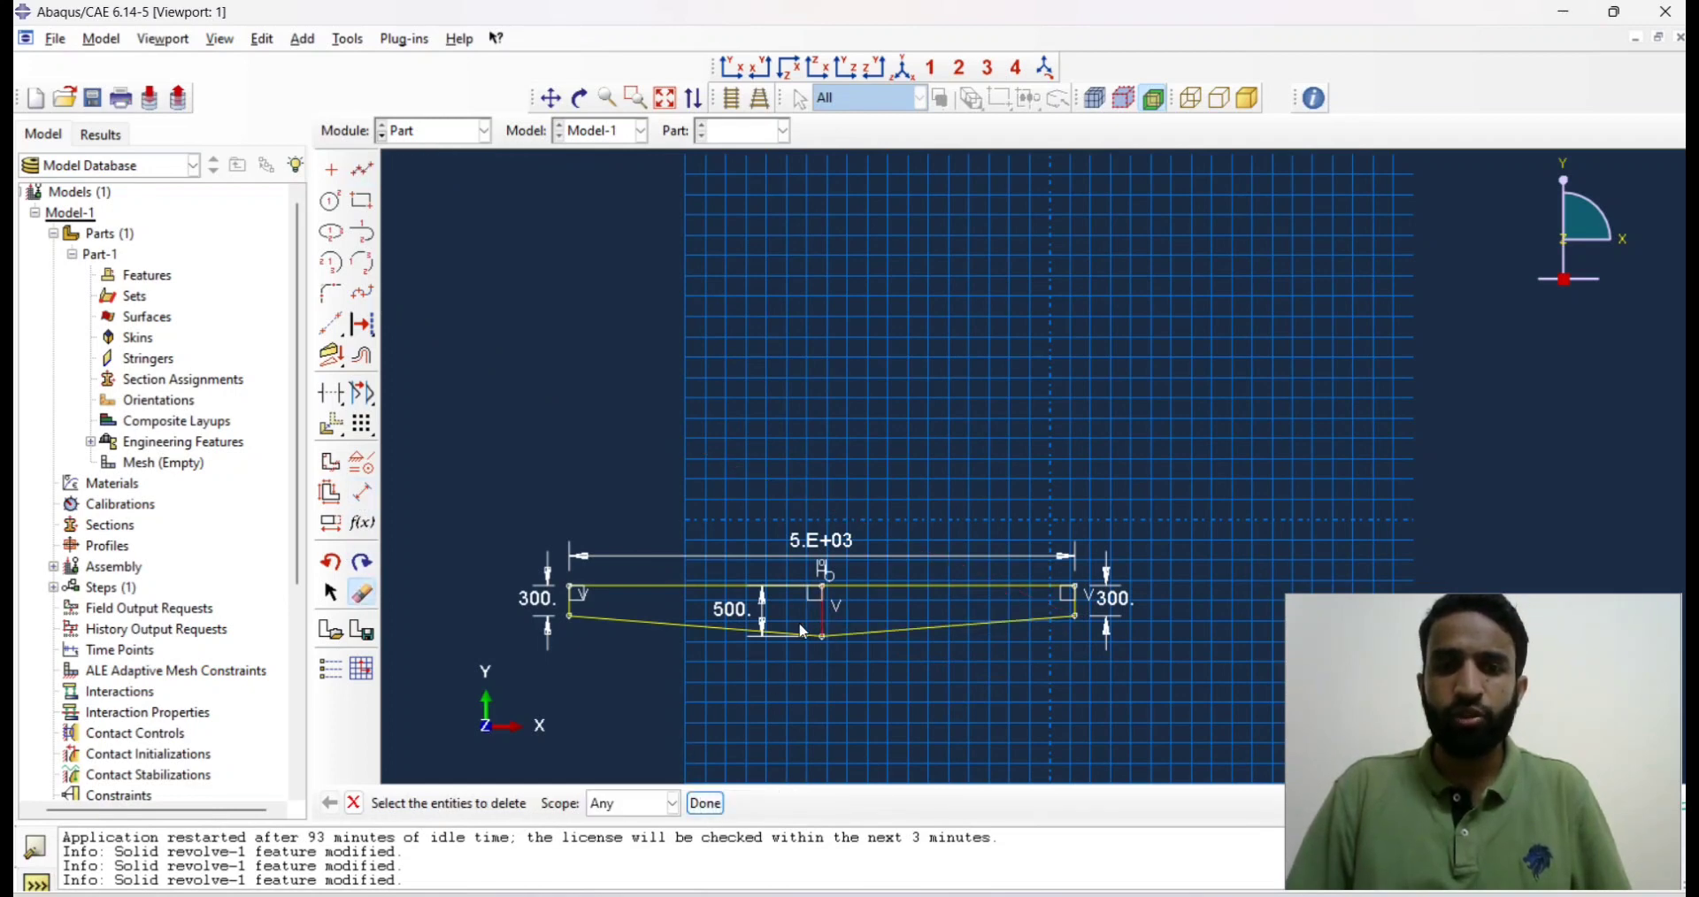
left_click(705, 804)
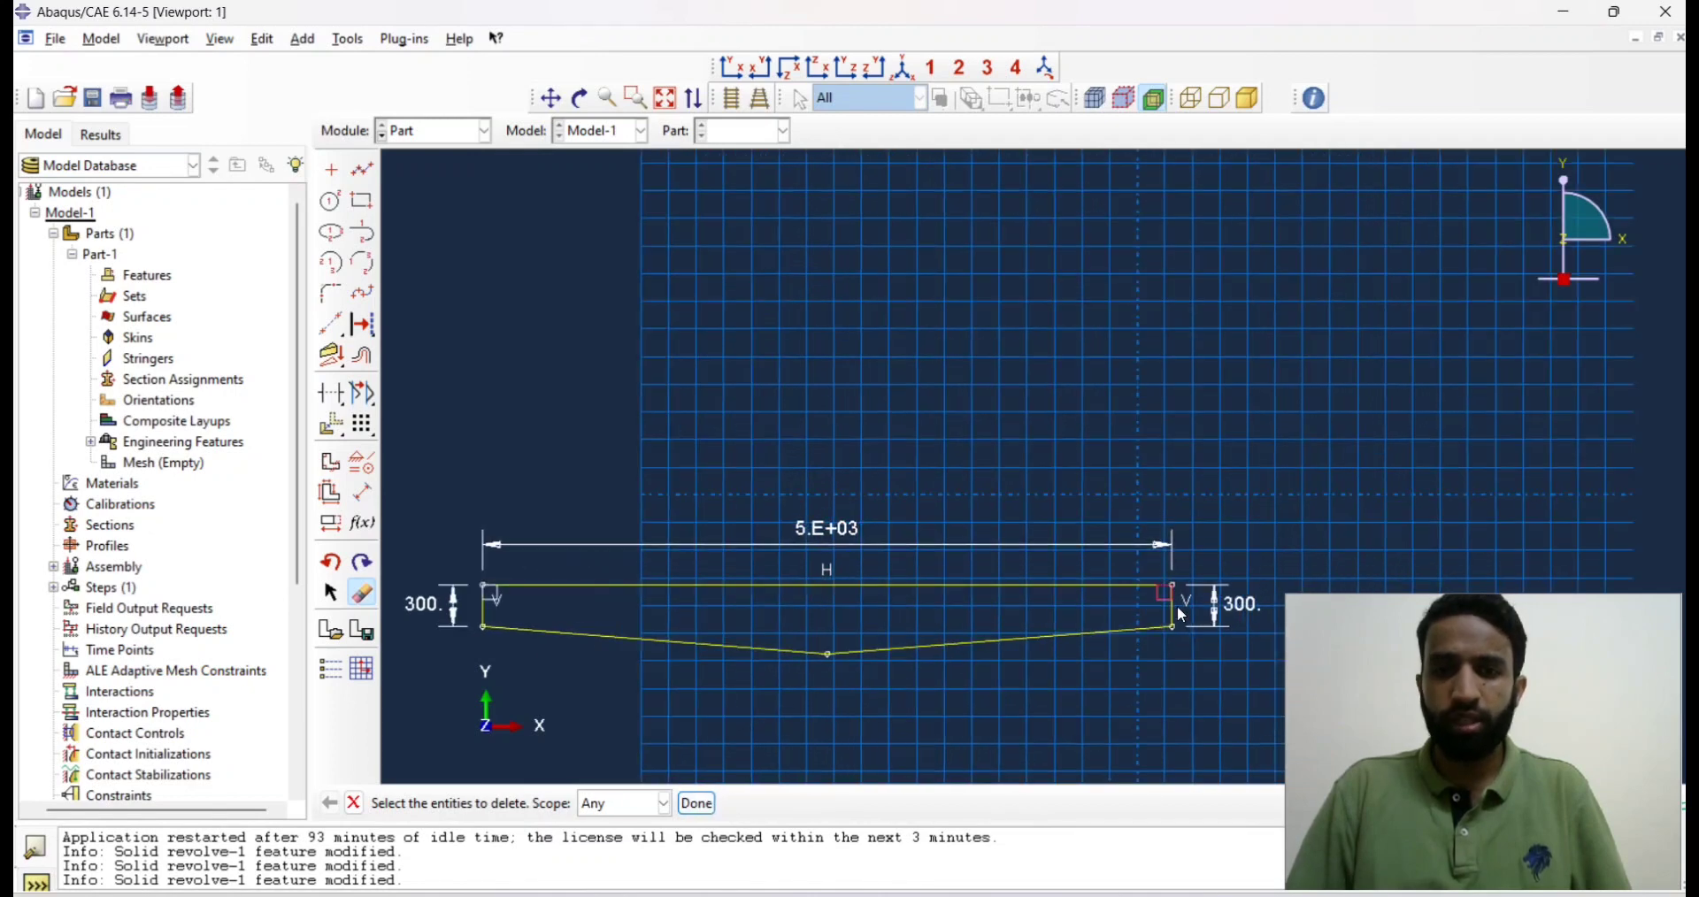
left_click(697, 803)
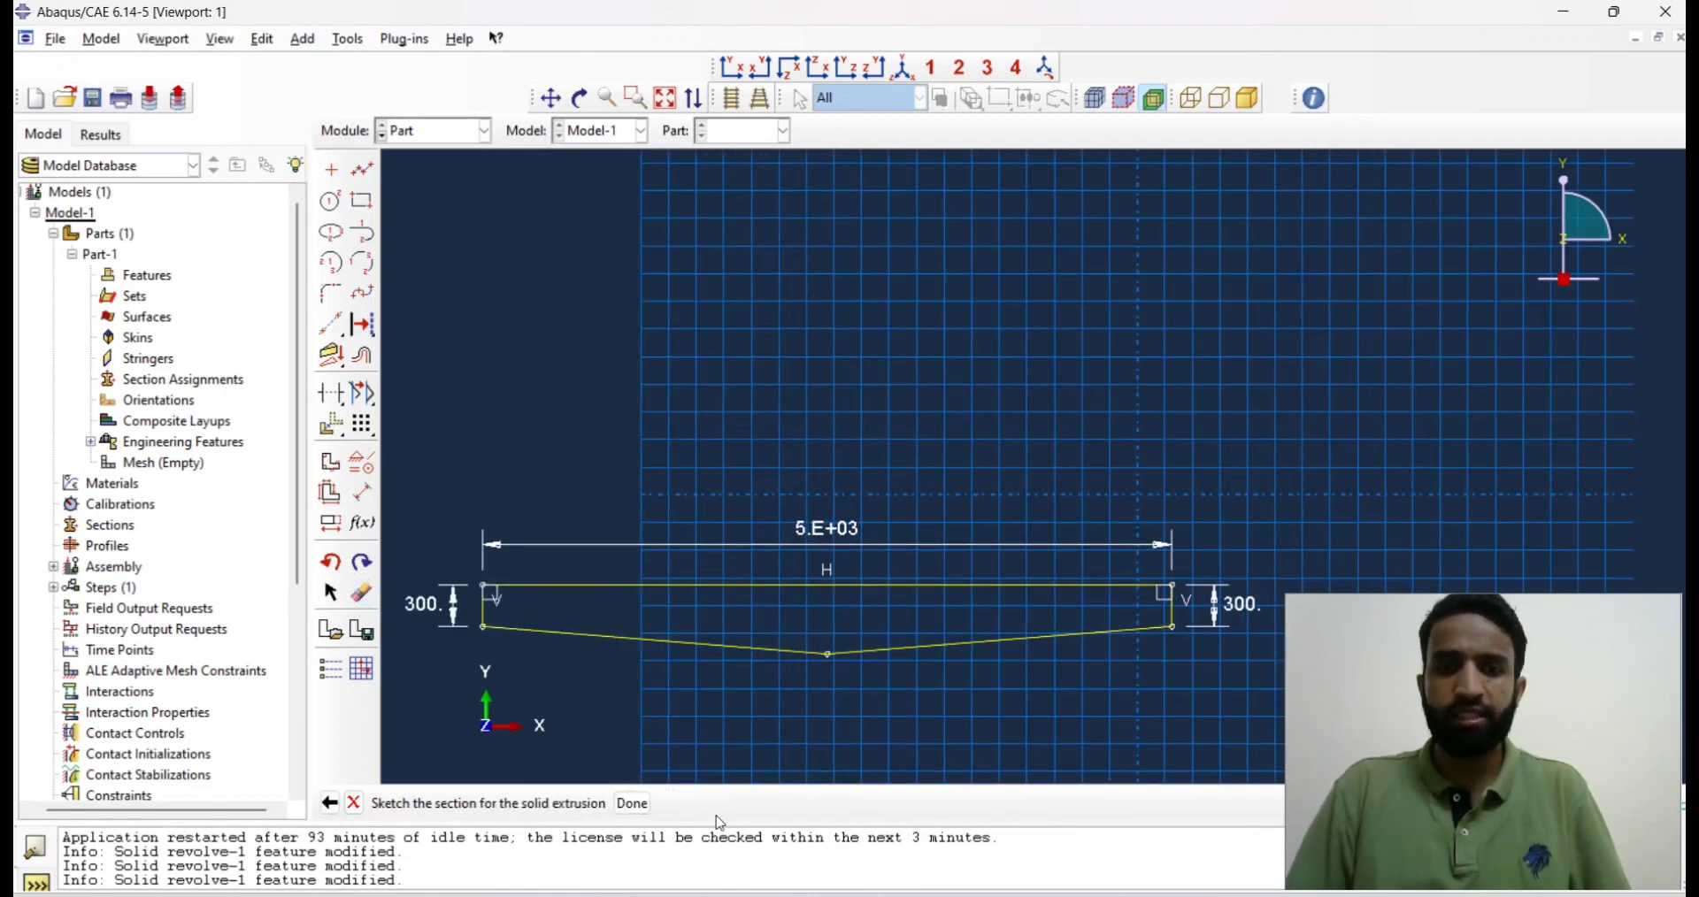
Finish the sketch and extrude the tapered profile to a depth of 300.
left_click(639, 807)
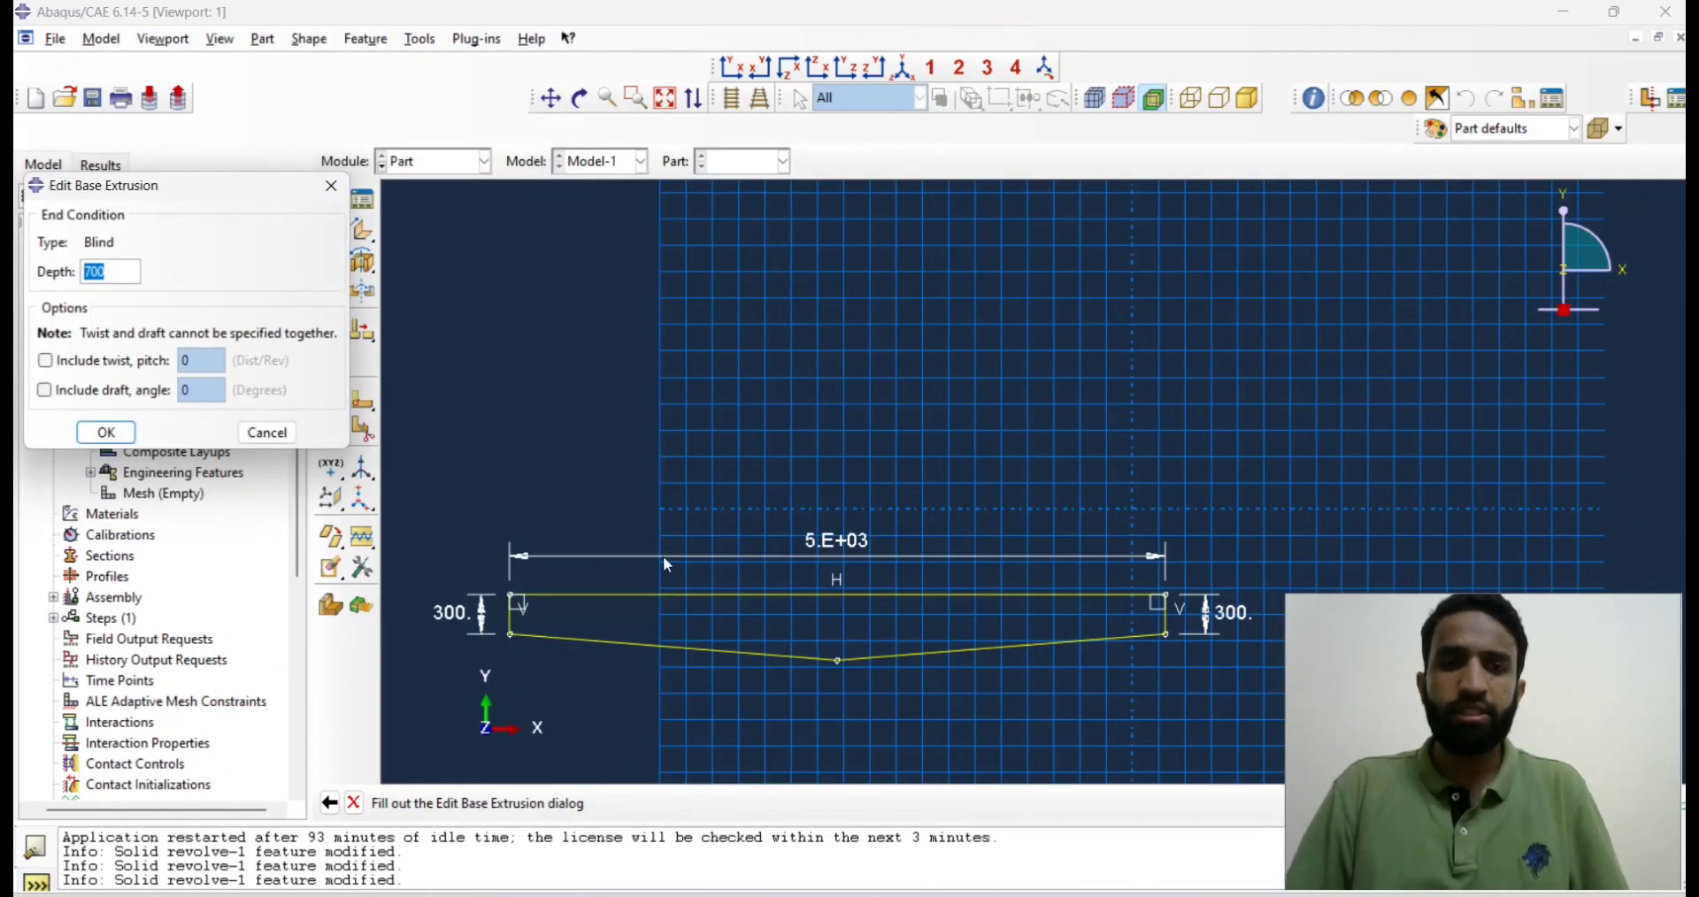
left_click_drag(240, 204, 672, 236)
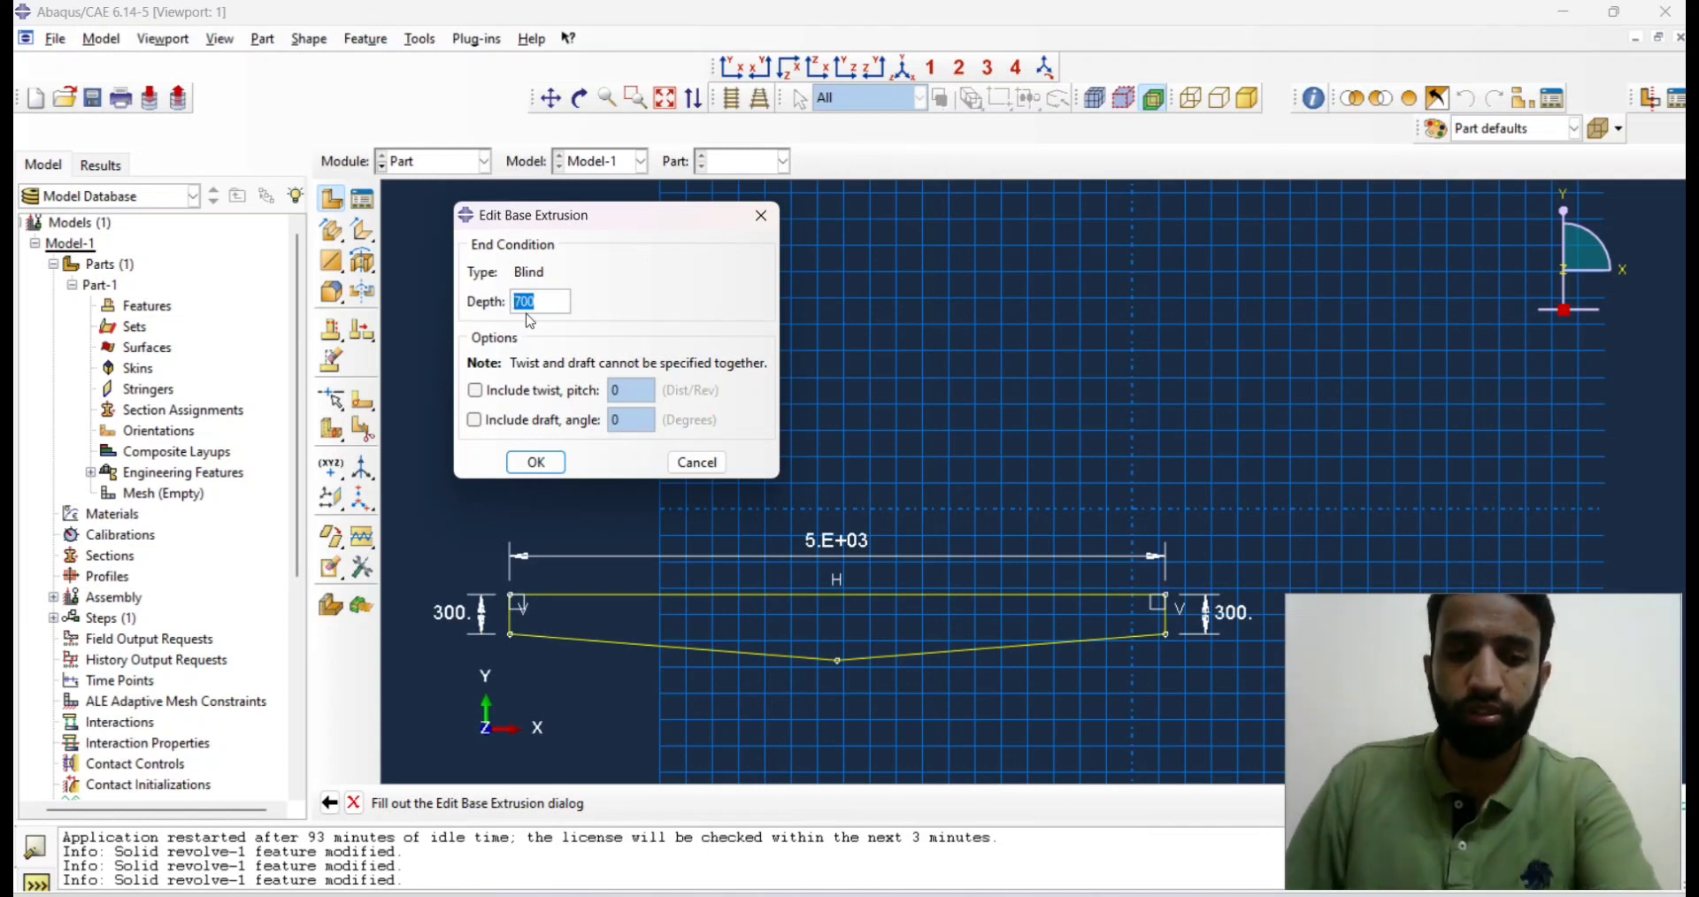
type("300")
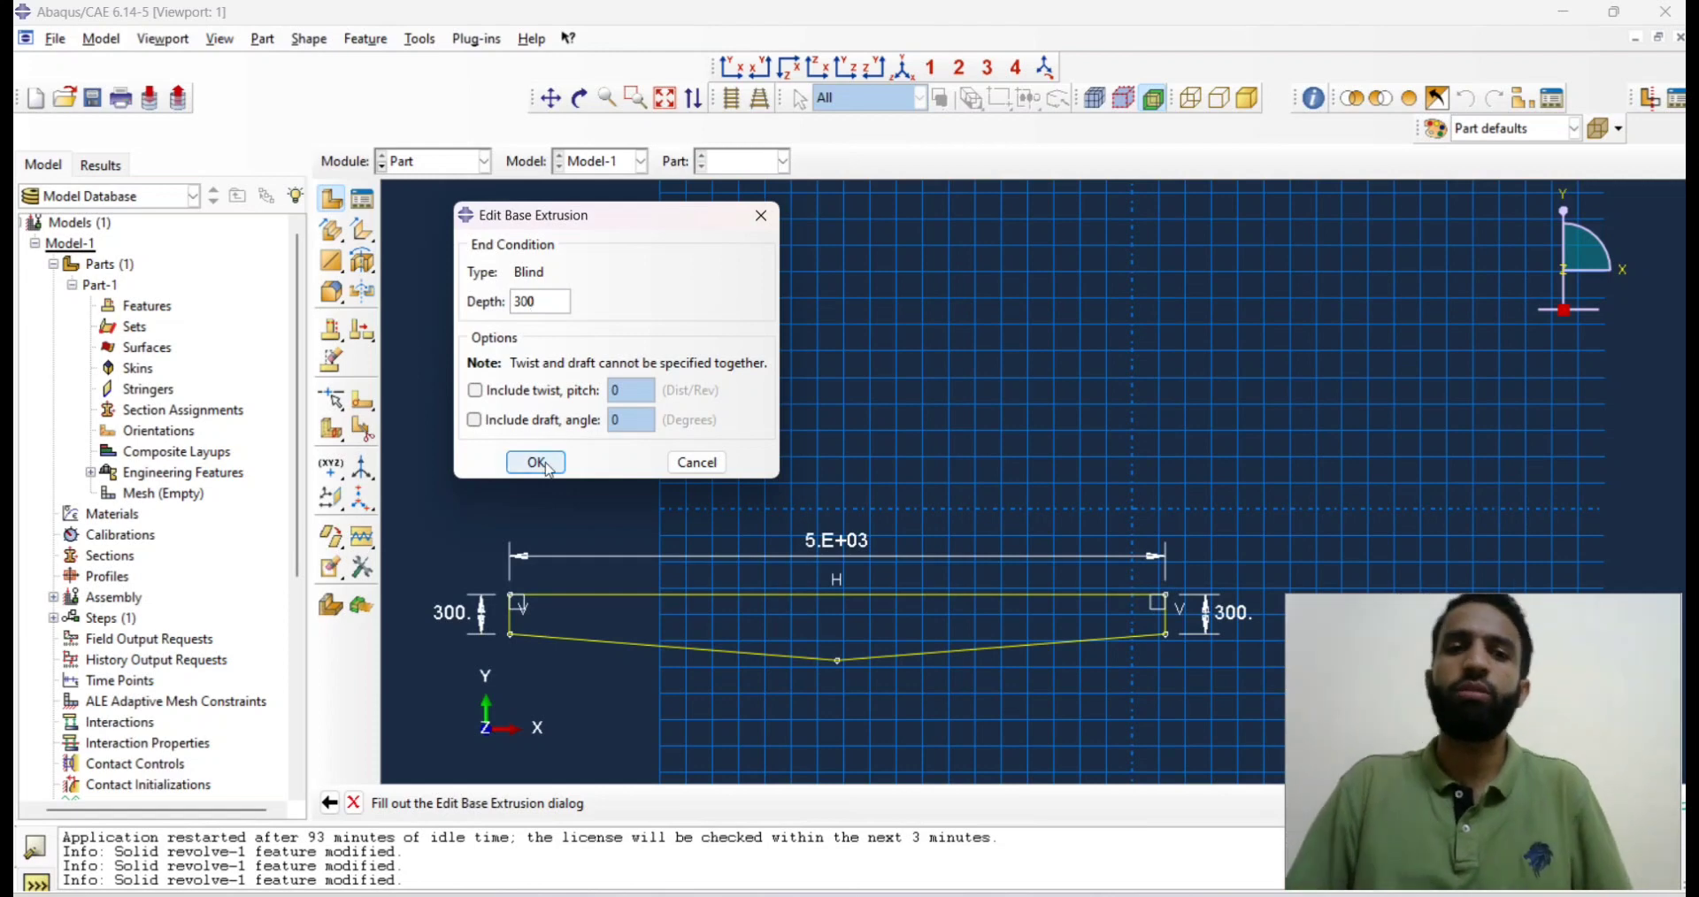
left_click(542, 464)
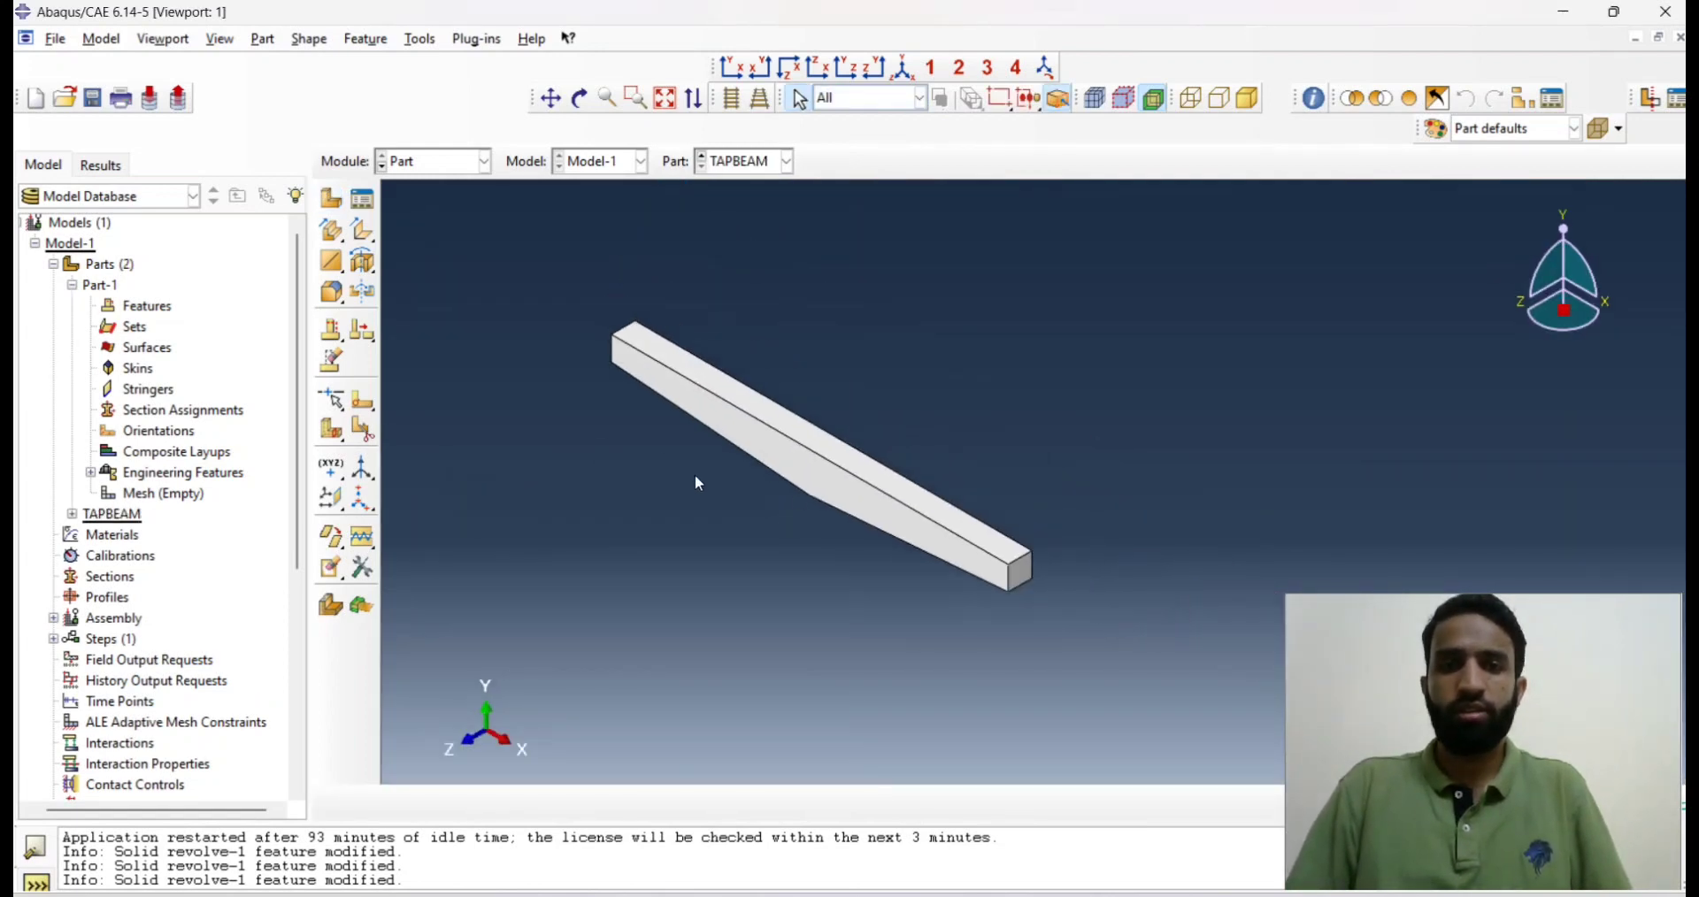
left_click(582, 98)
left_click_drag(876, 405, 1008, 507)
left_click_drag(883, 524, 1312, 507)
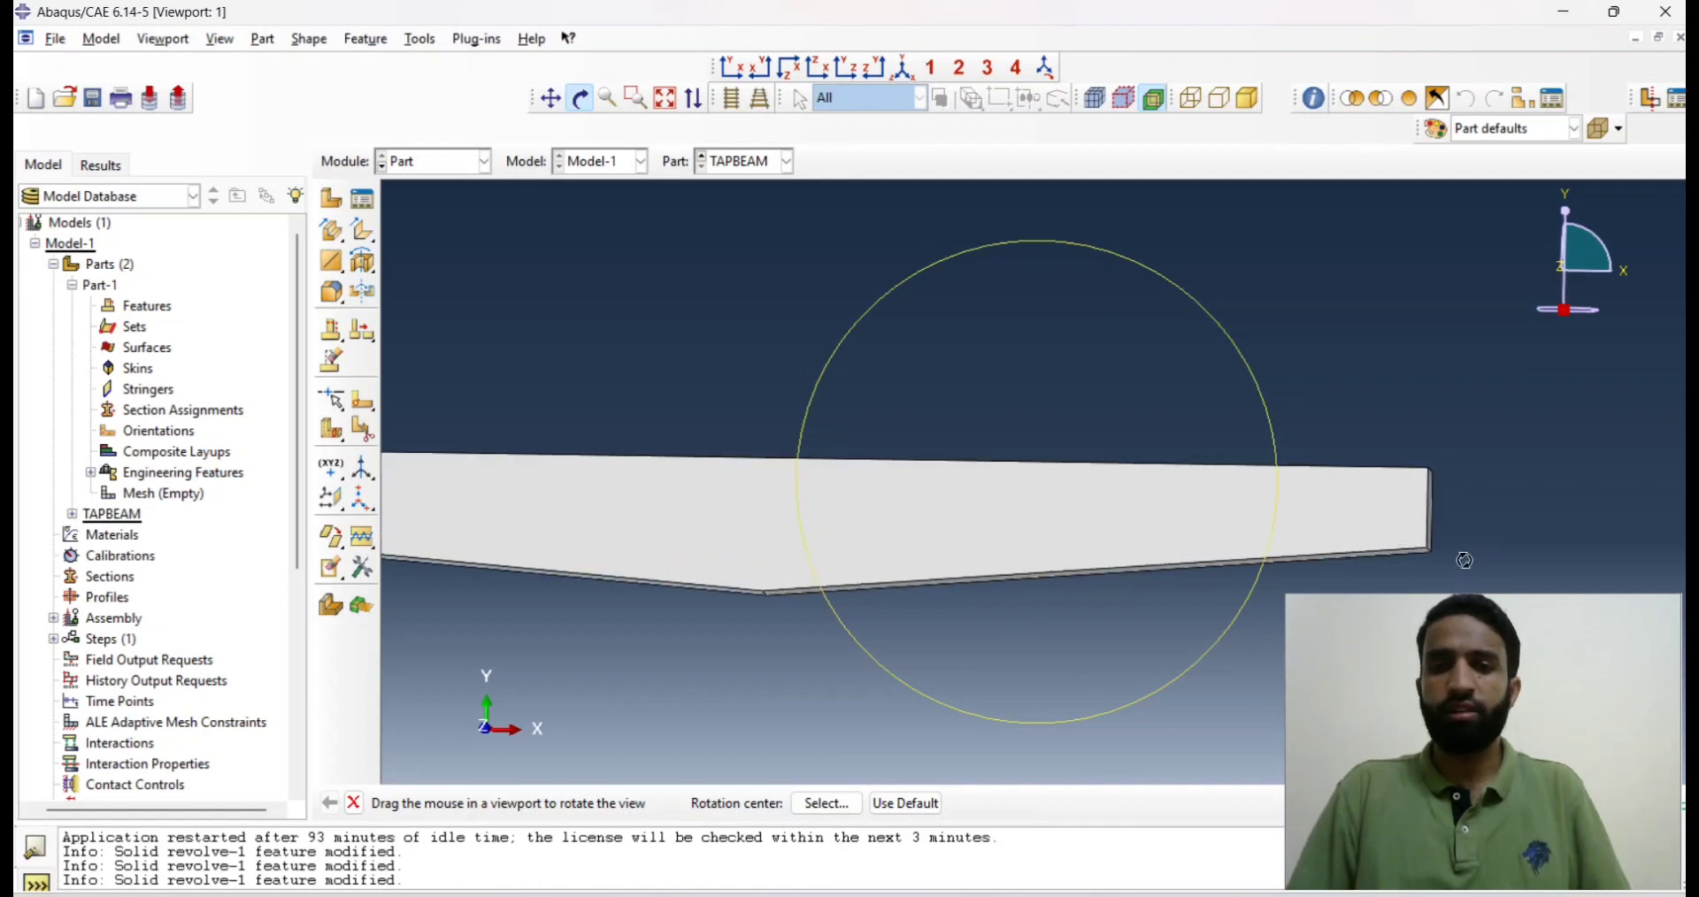
left_click_drag(1464, 560, 1026, 592)
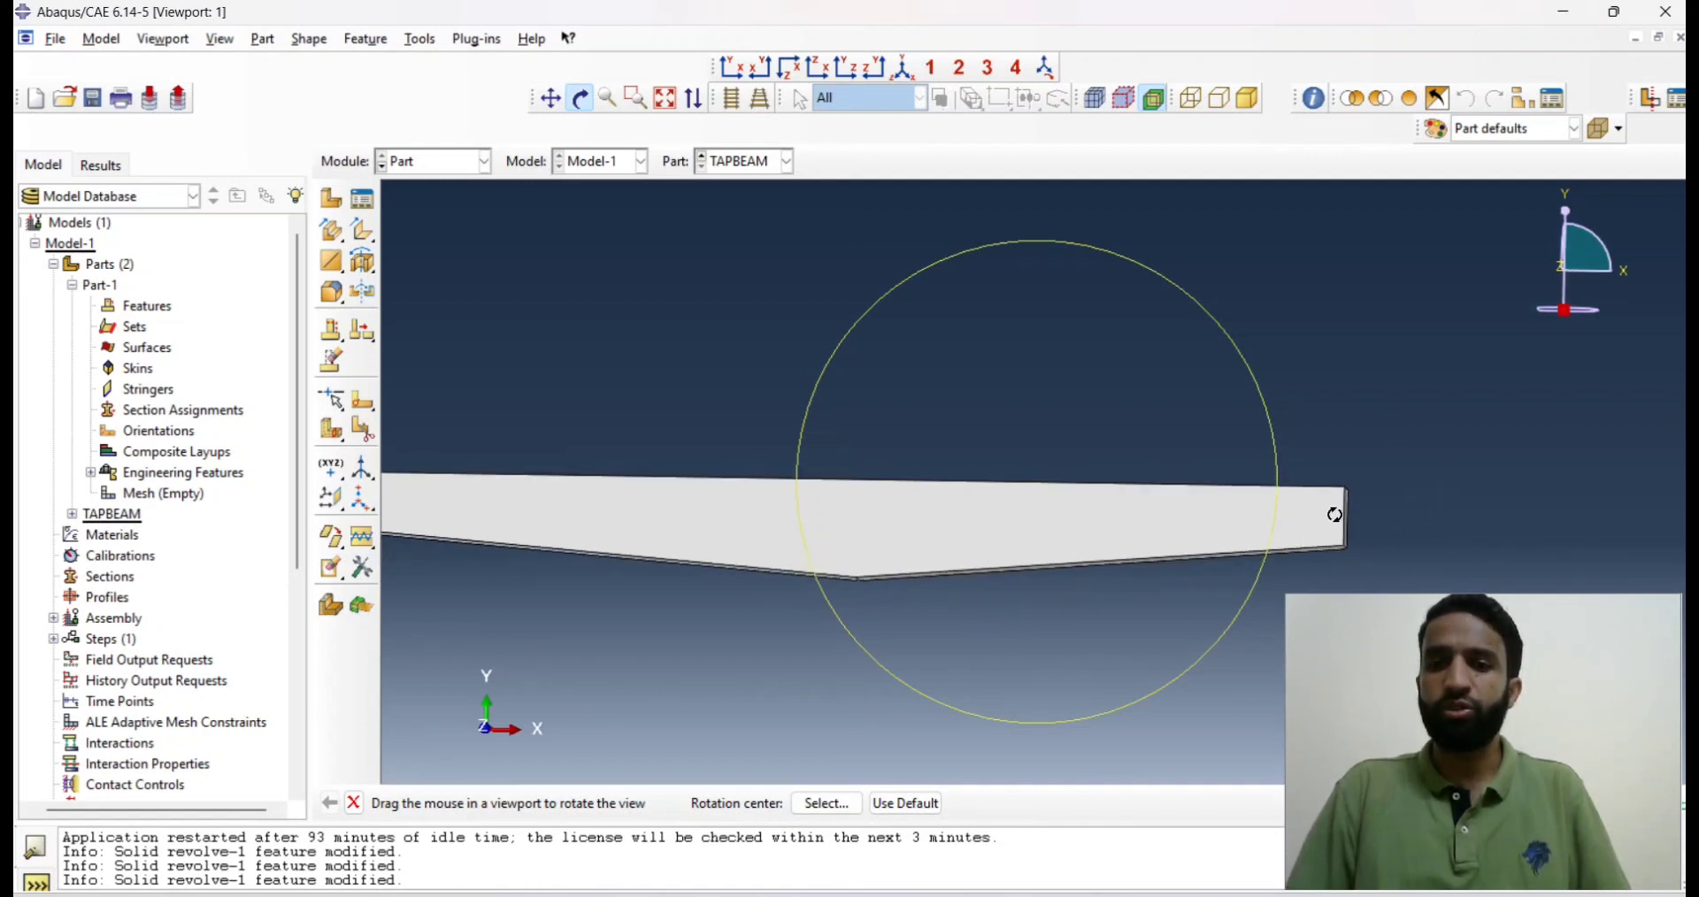
left_click_drag(1335, 514, 987, 534)
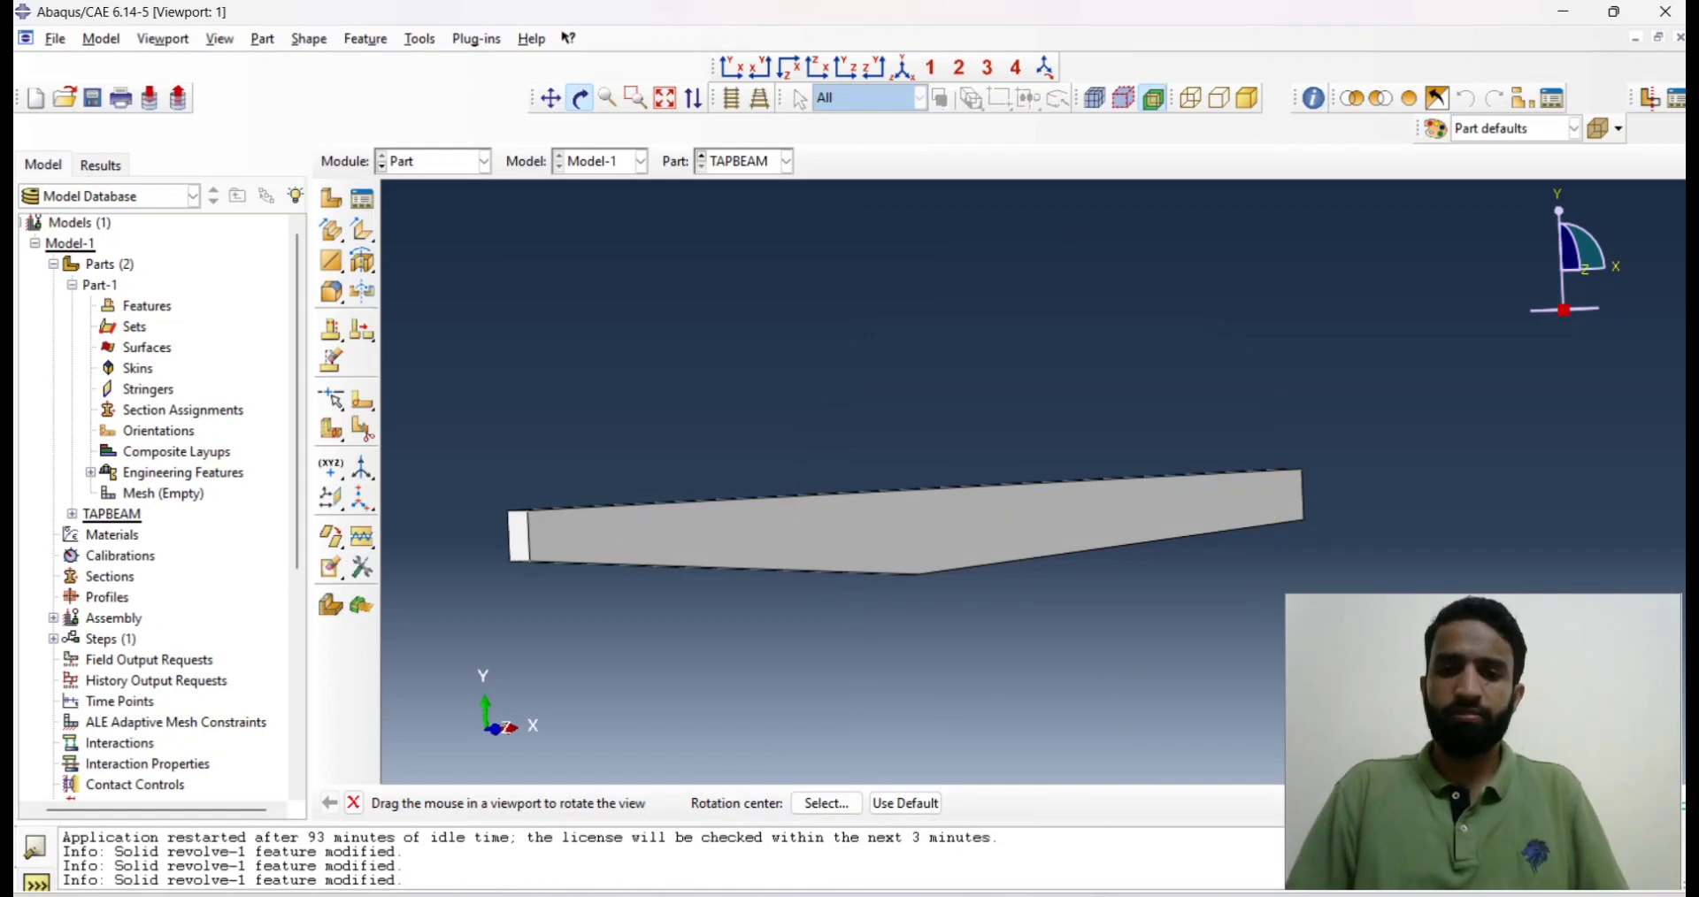
key("alt+Tab")
scroll(730, 509, "down", 6)
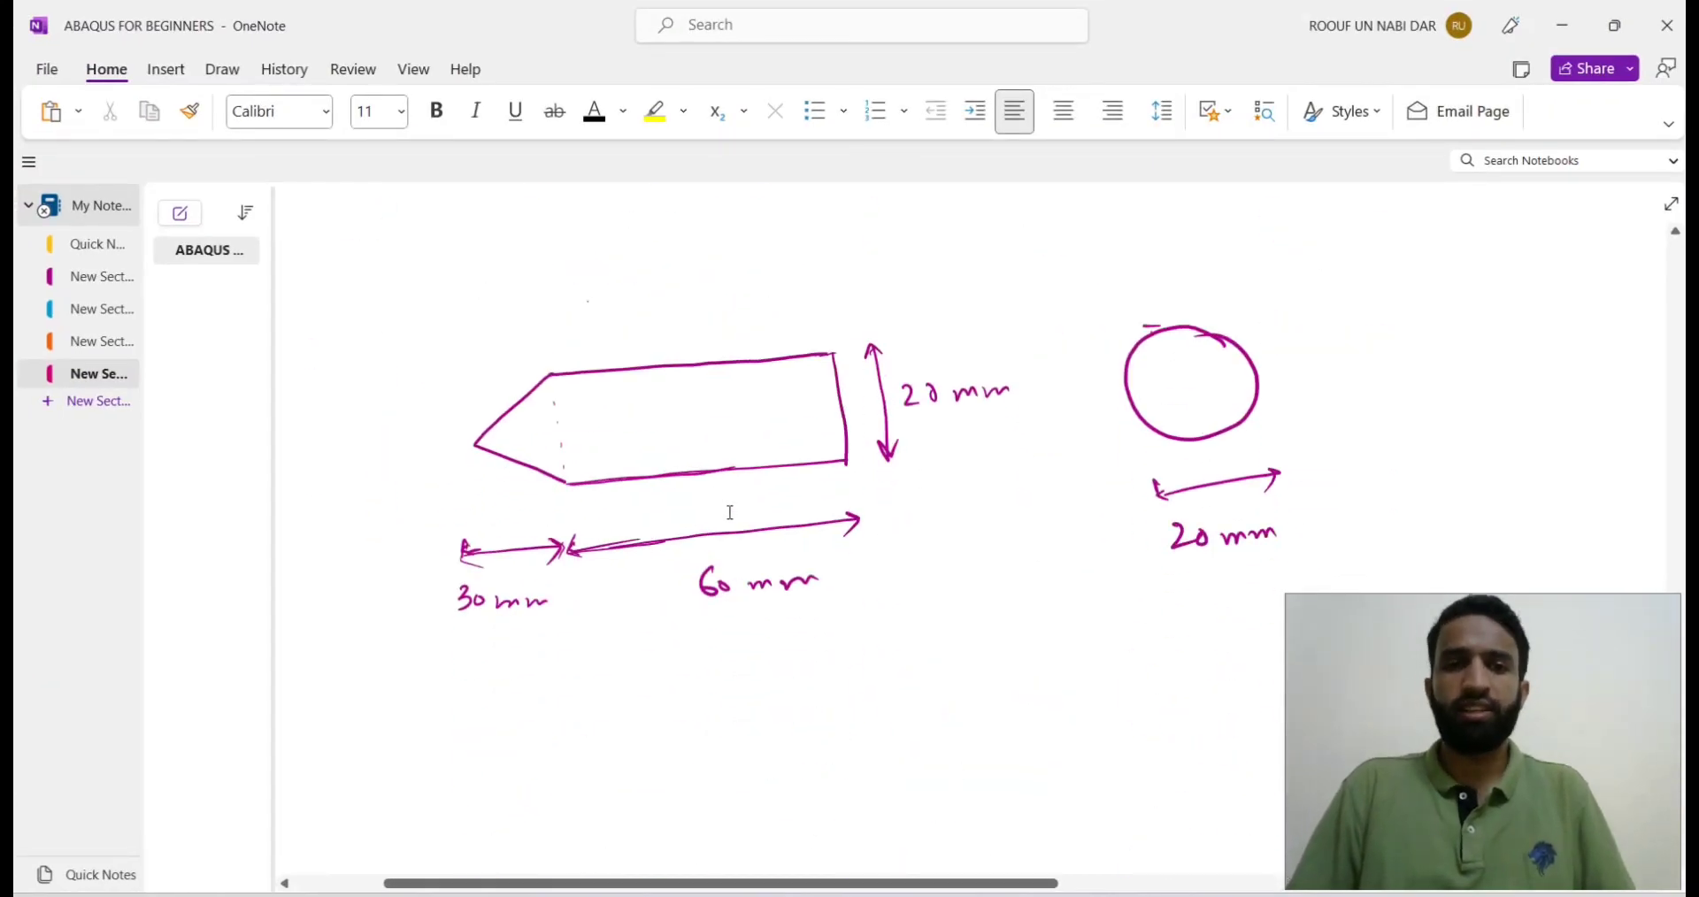
scroll(730, 513, "up", 2)
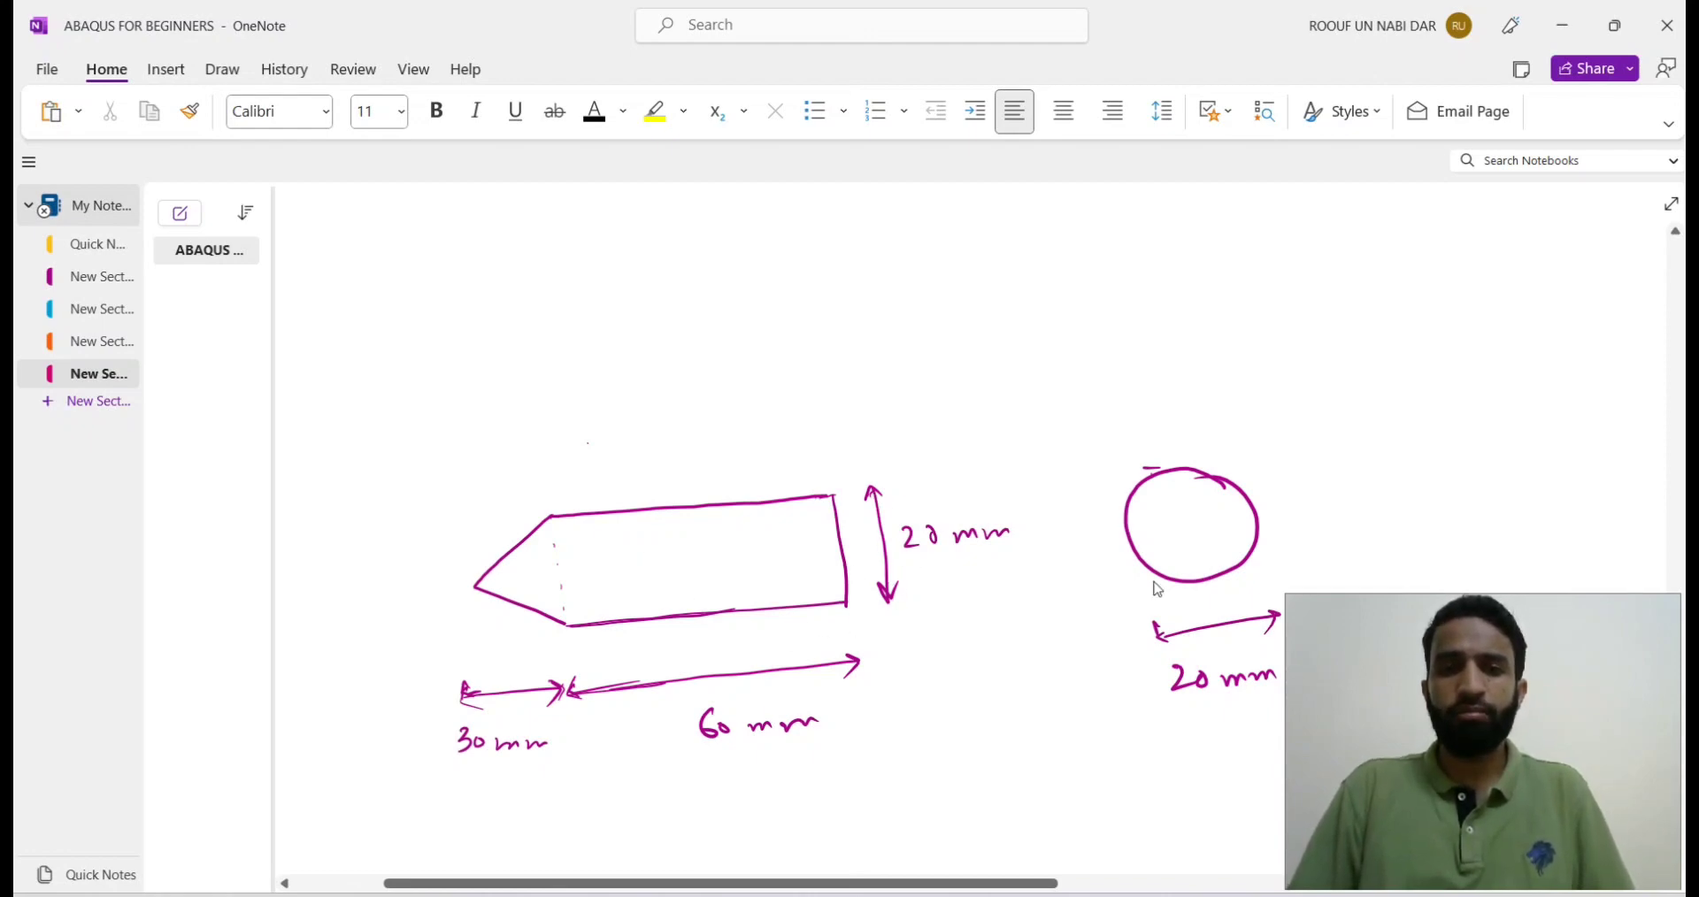
scroll(1157, 589, "up", 3)
scroll(1153, 584, "down", 3)
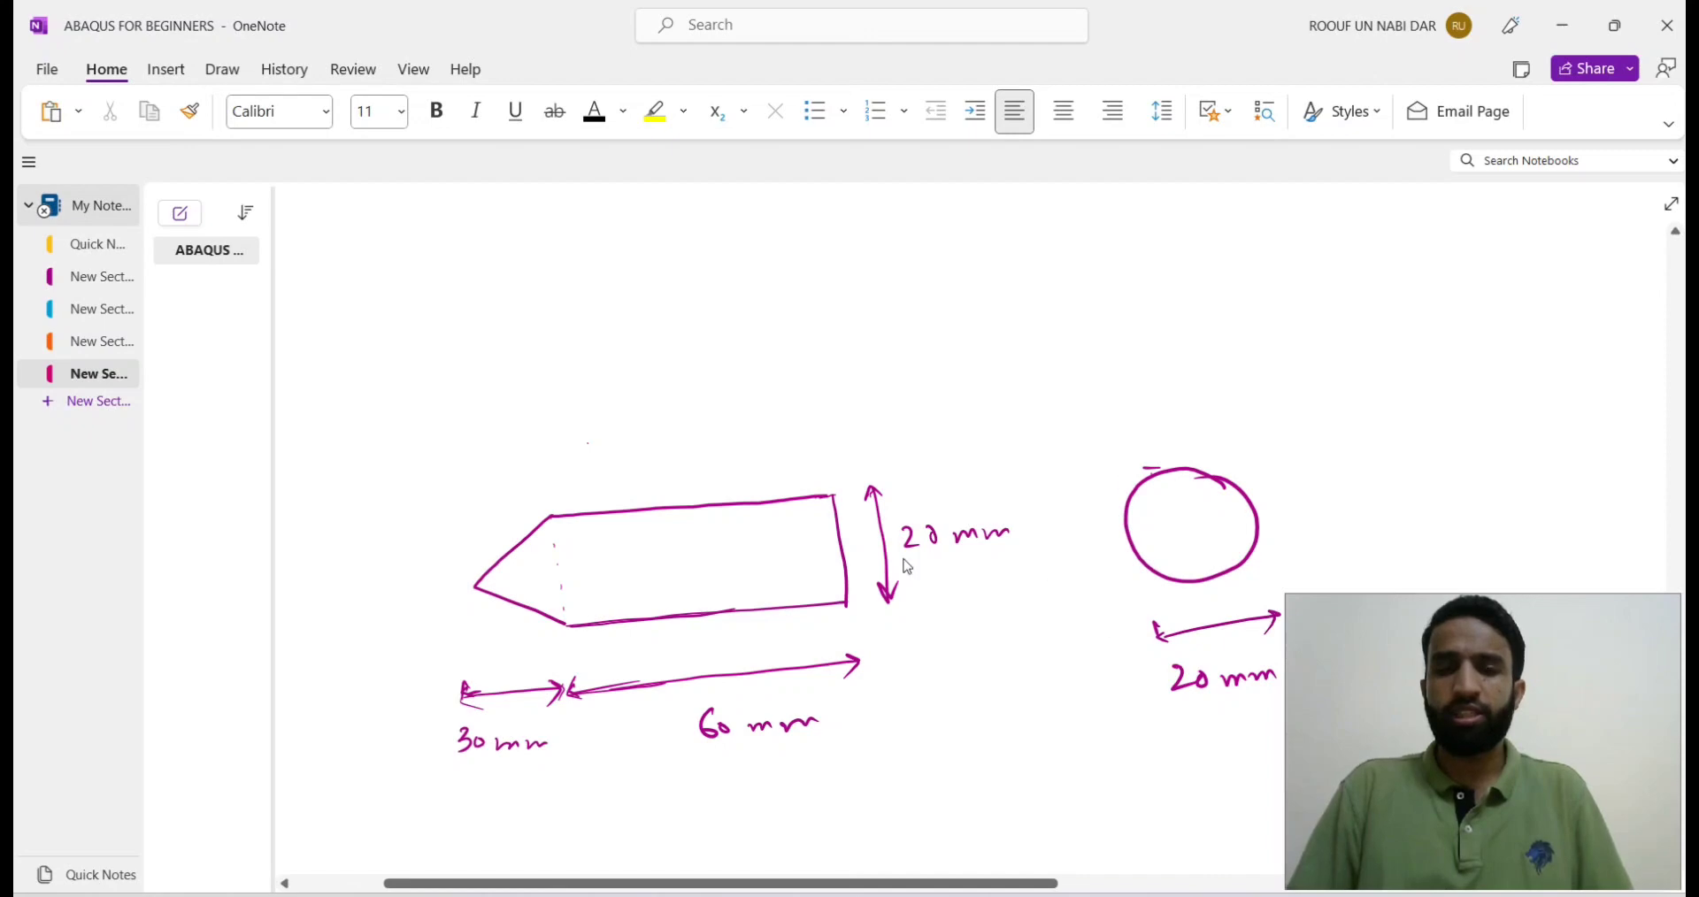
scroll(884, 549, "up", 2)
scroll(1018, 558, "down", 2)
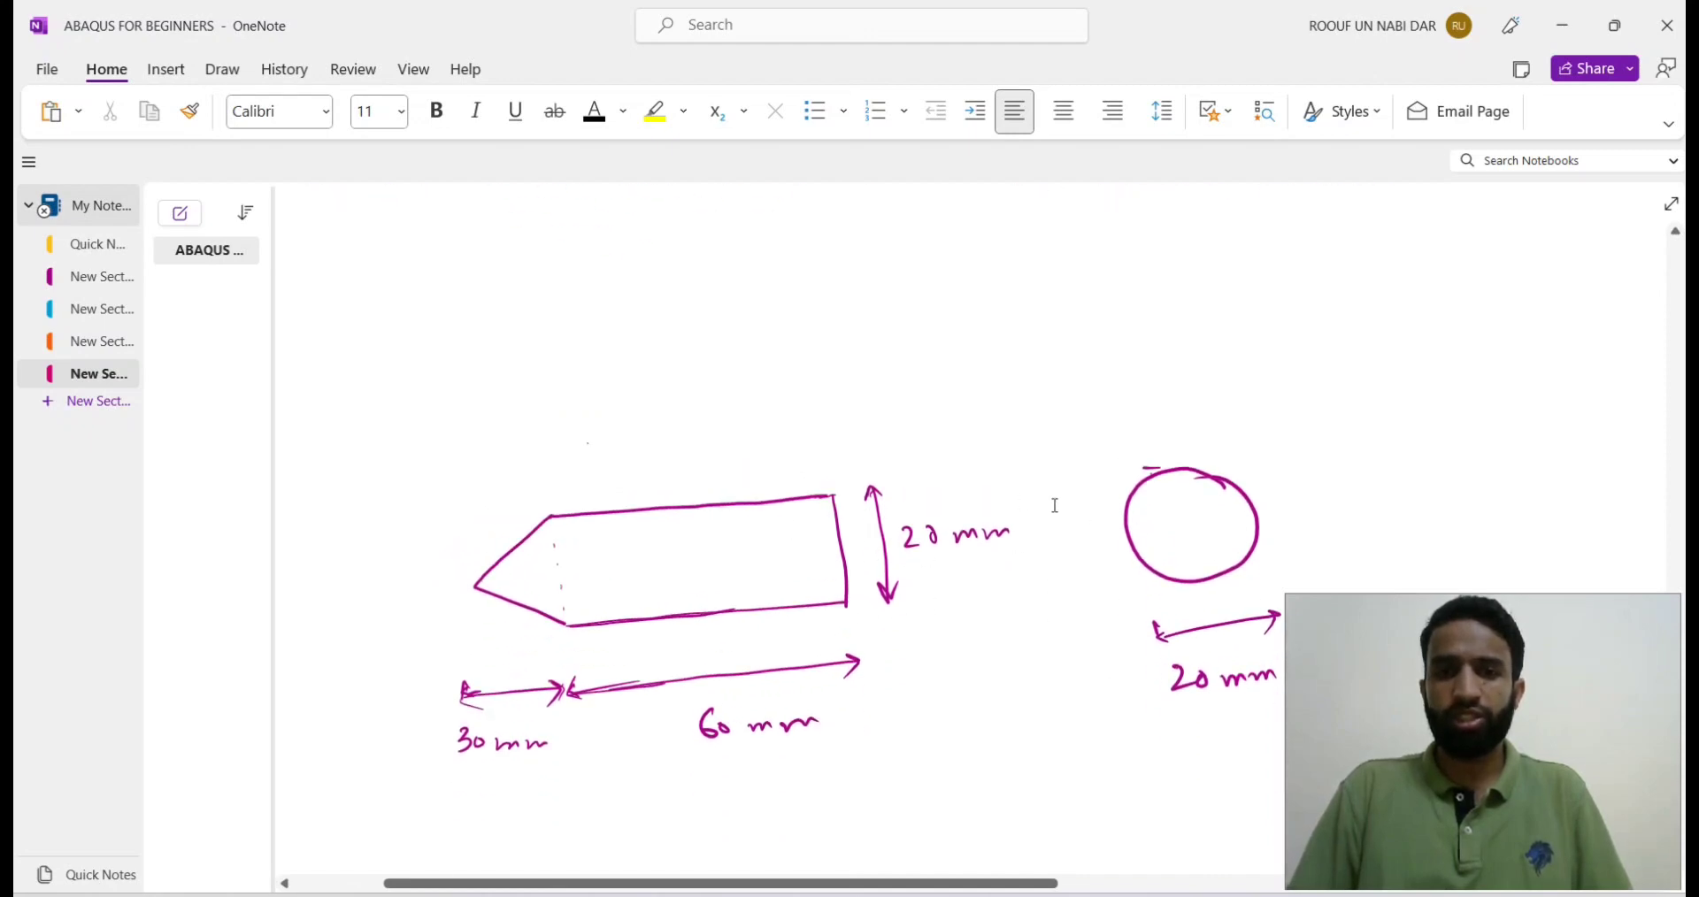
scroll(1093, 568, "down", 3)
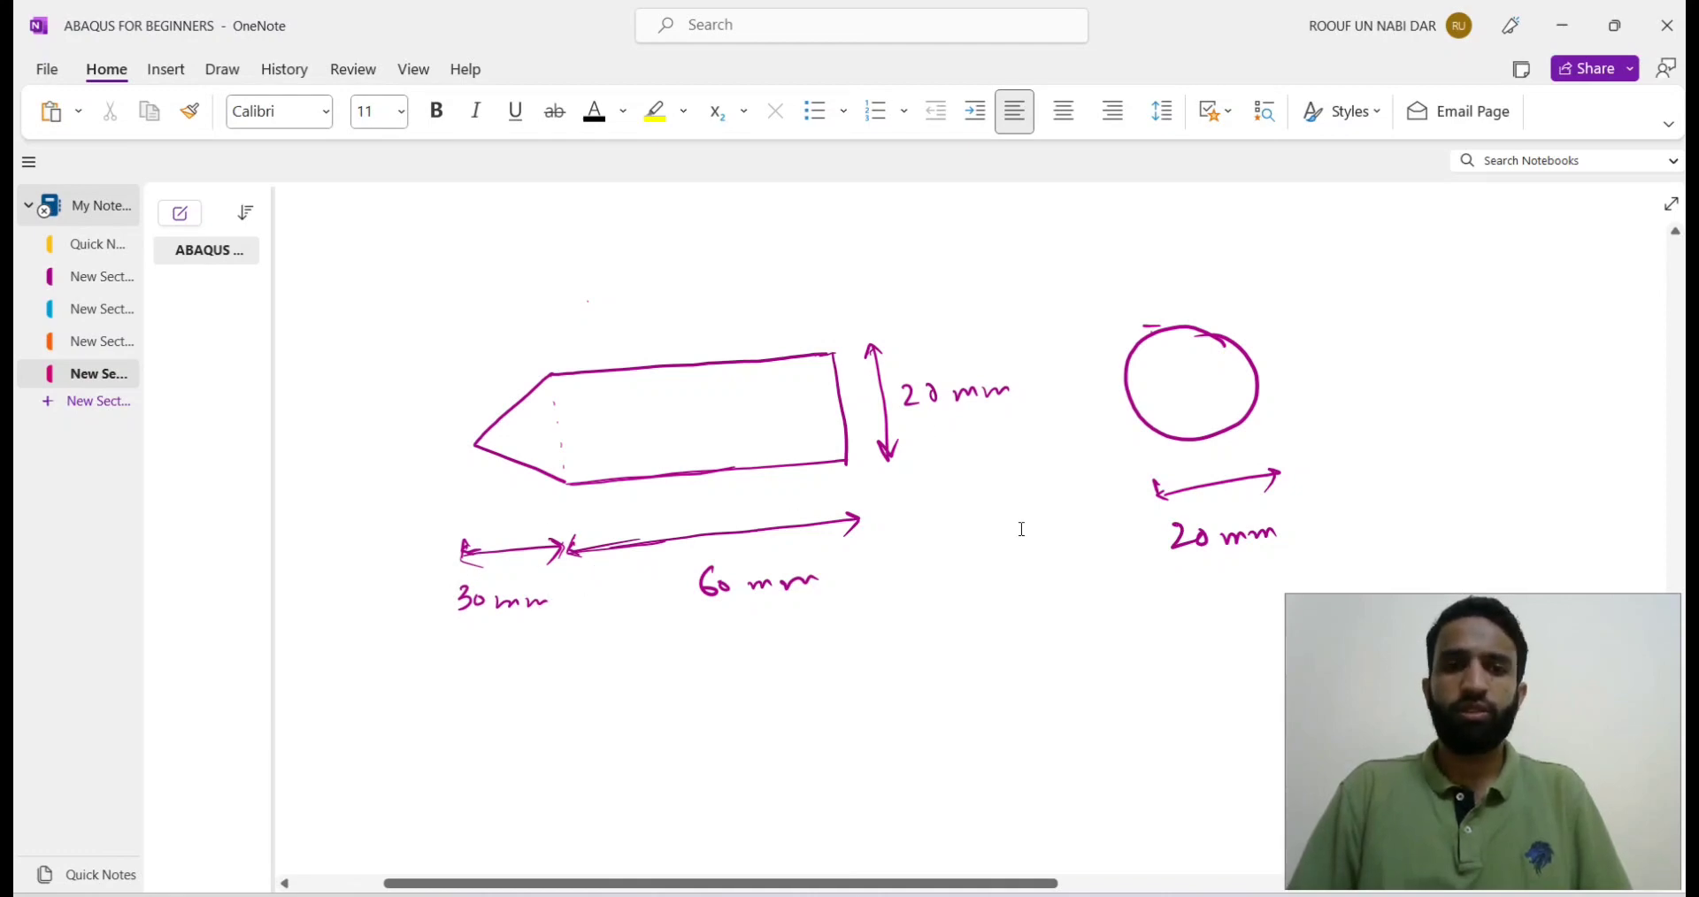
Begin a new part, then cancel its extrusion sketch to return to the empty Part viewport.
left_click(1562, 27)
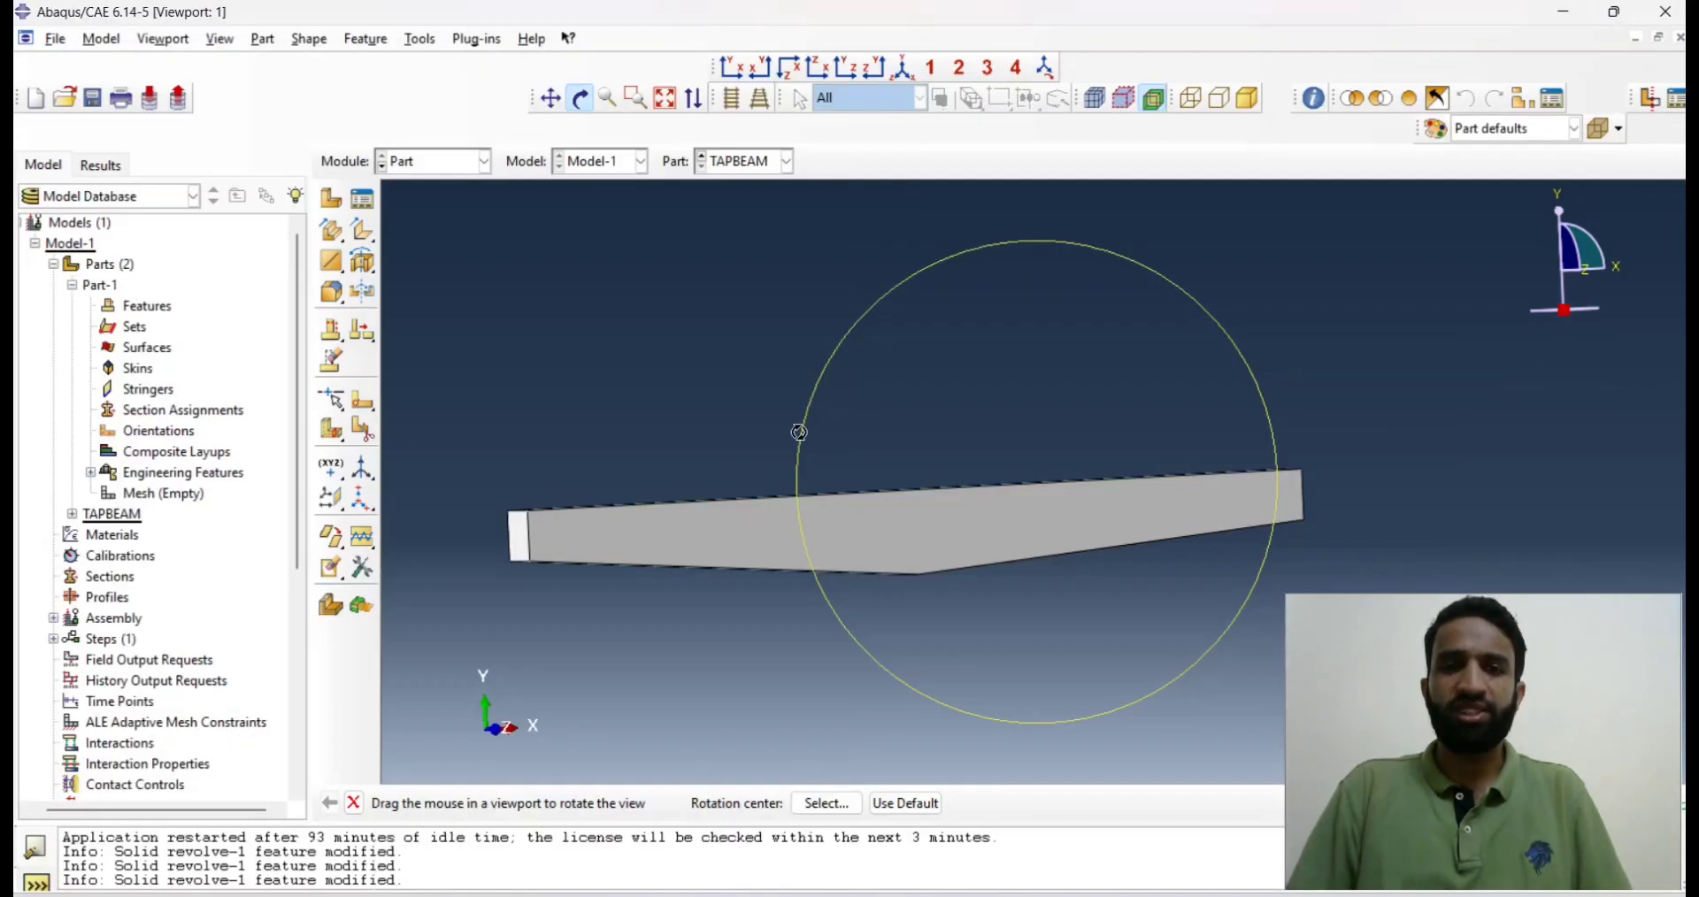
left_click(331, 198)
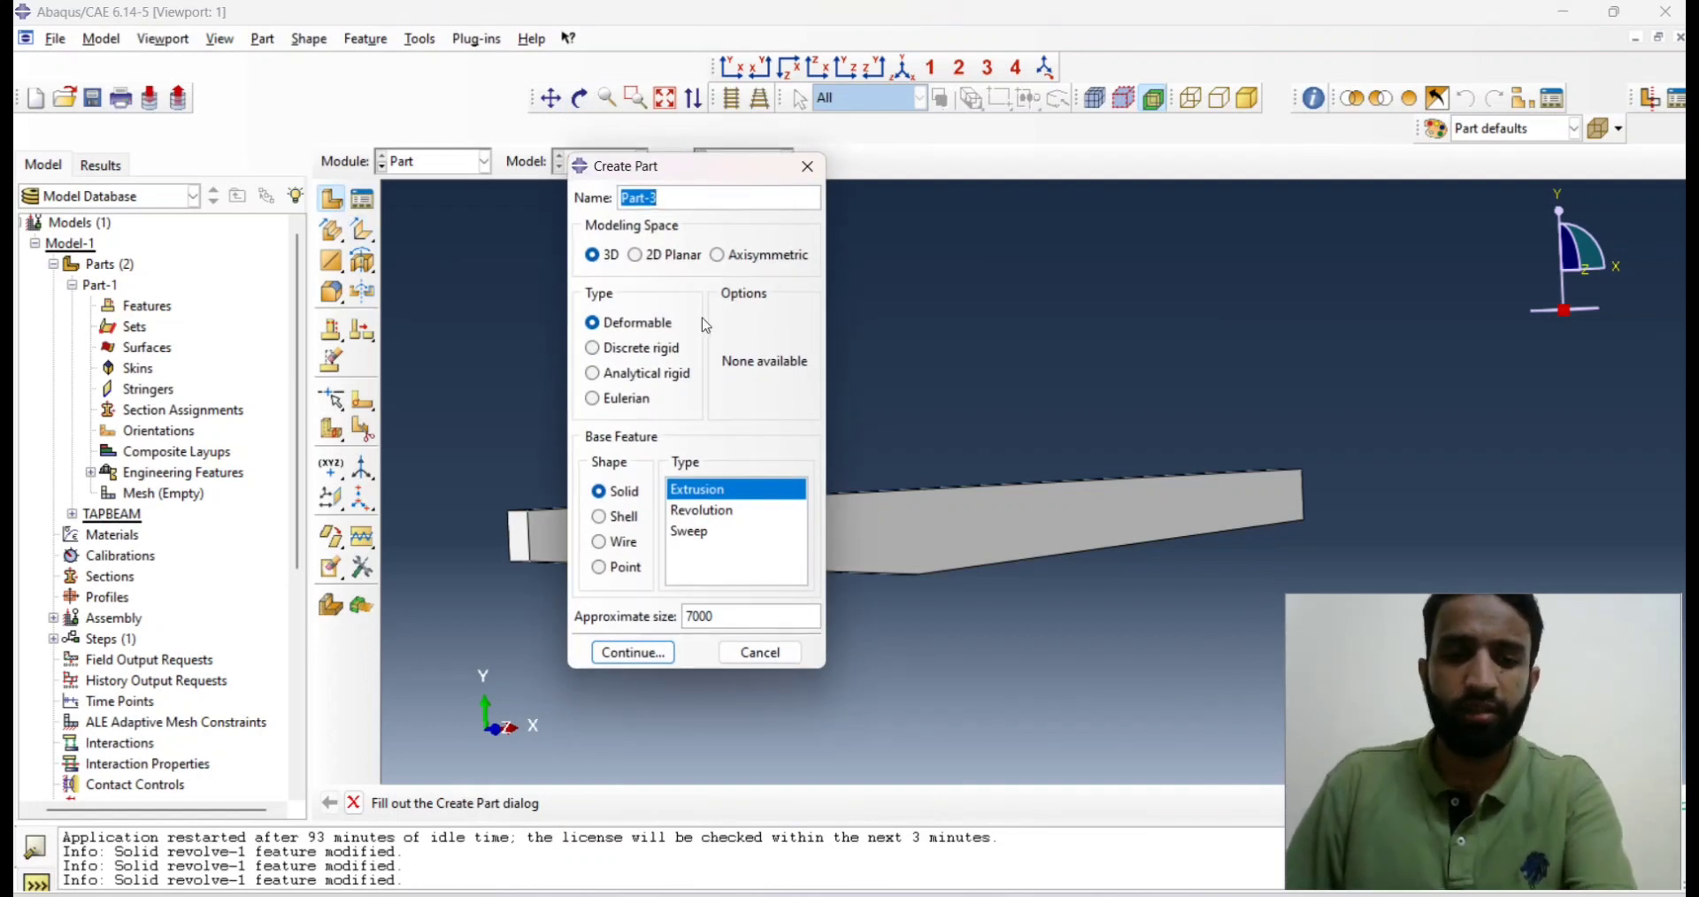
type("BULLET")
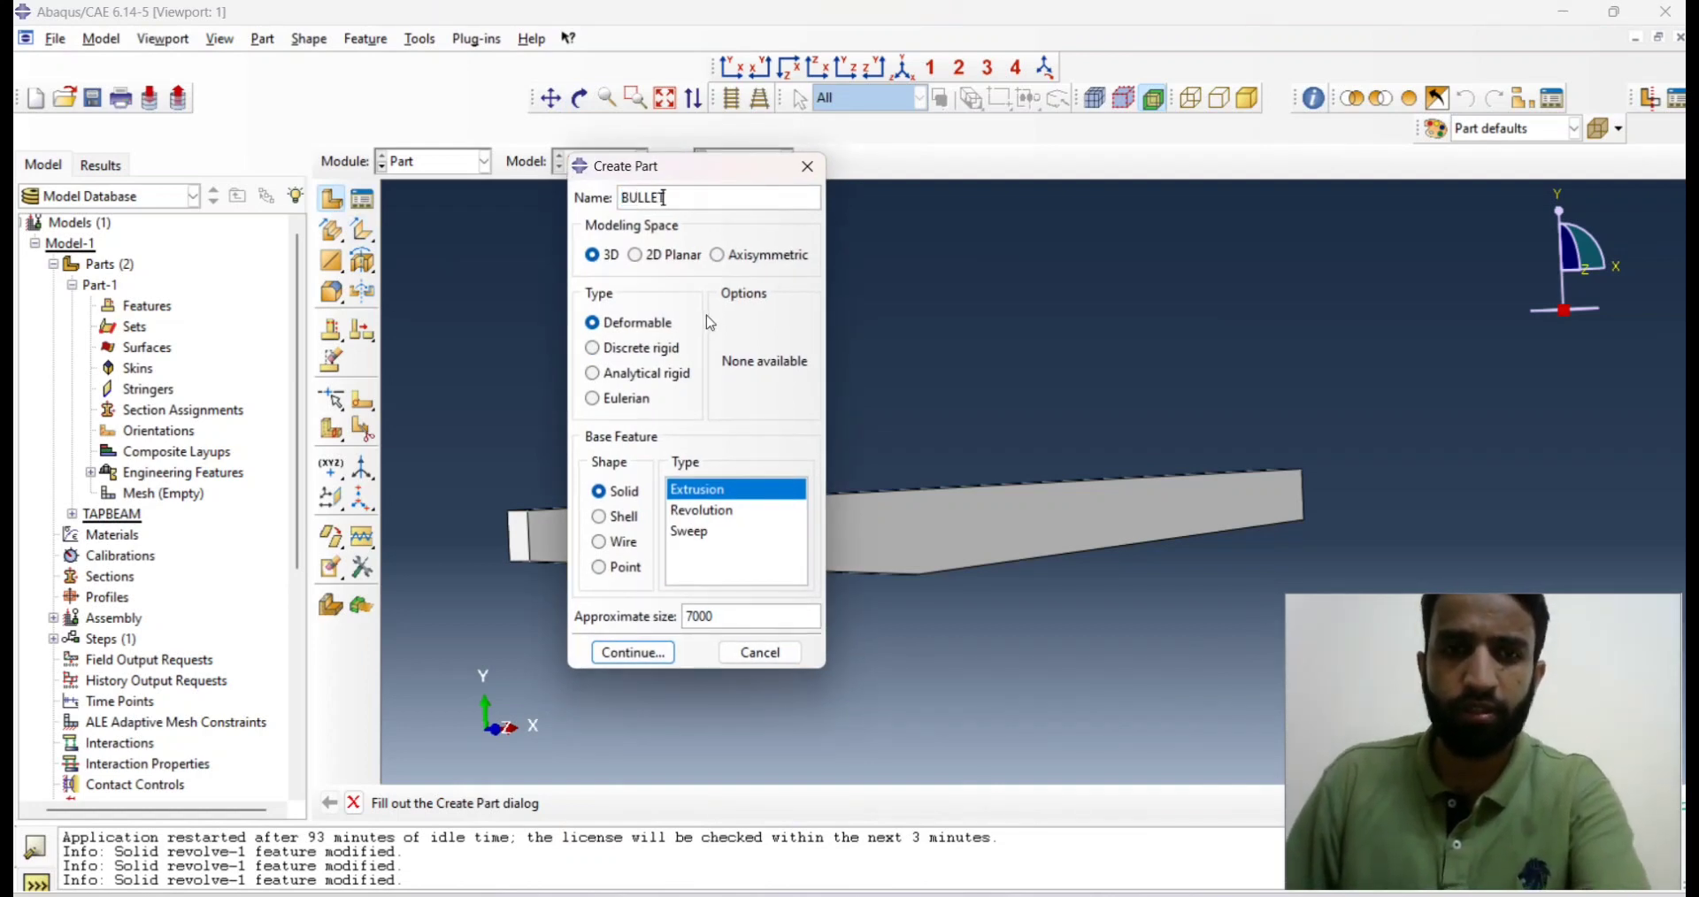
key("Return")
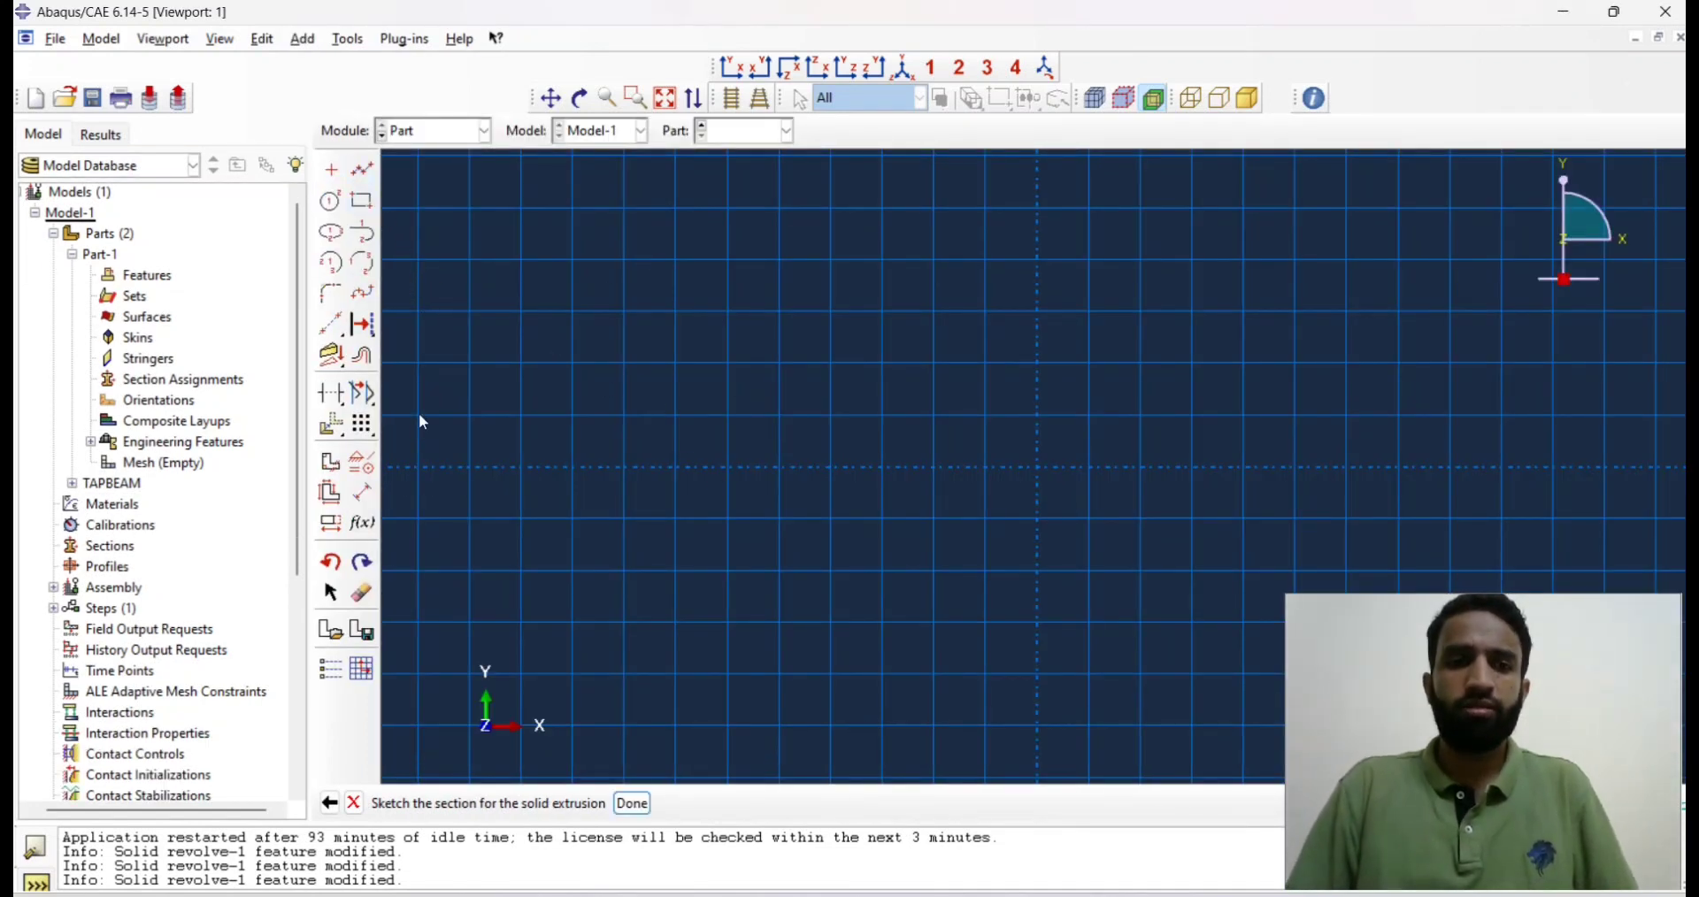
left_click(411, 137)
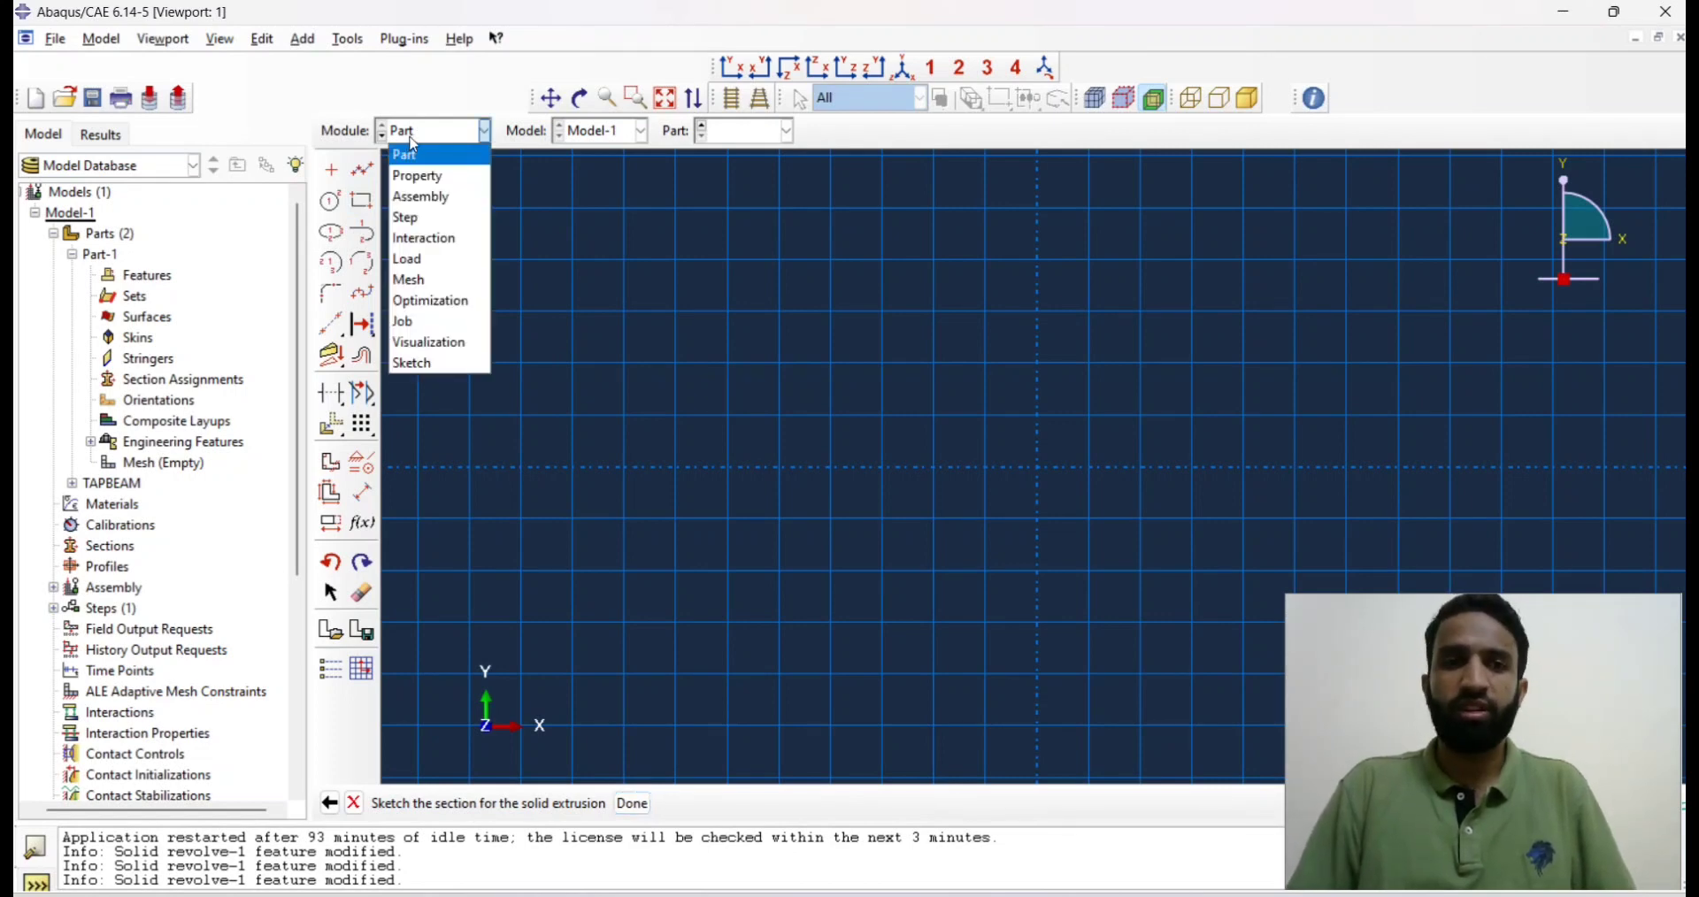
left_click(561, 253)
left_click(773, 497)
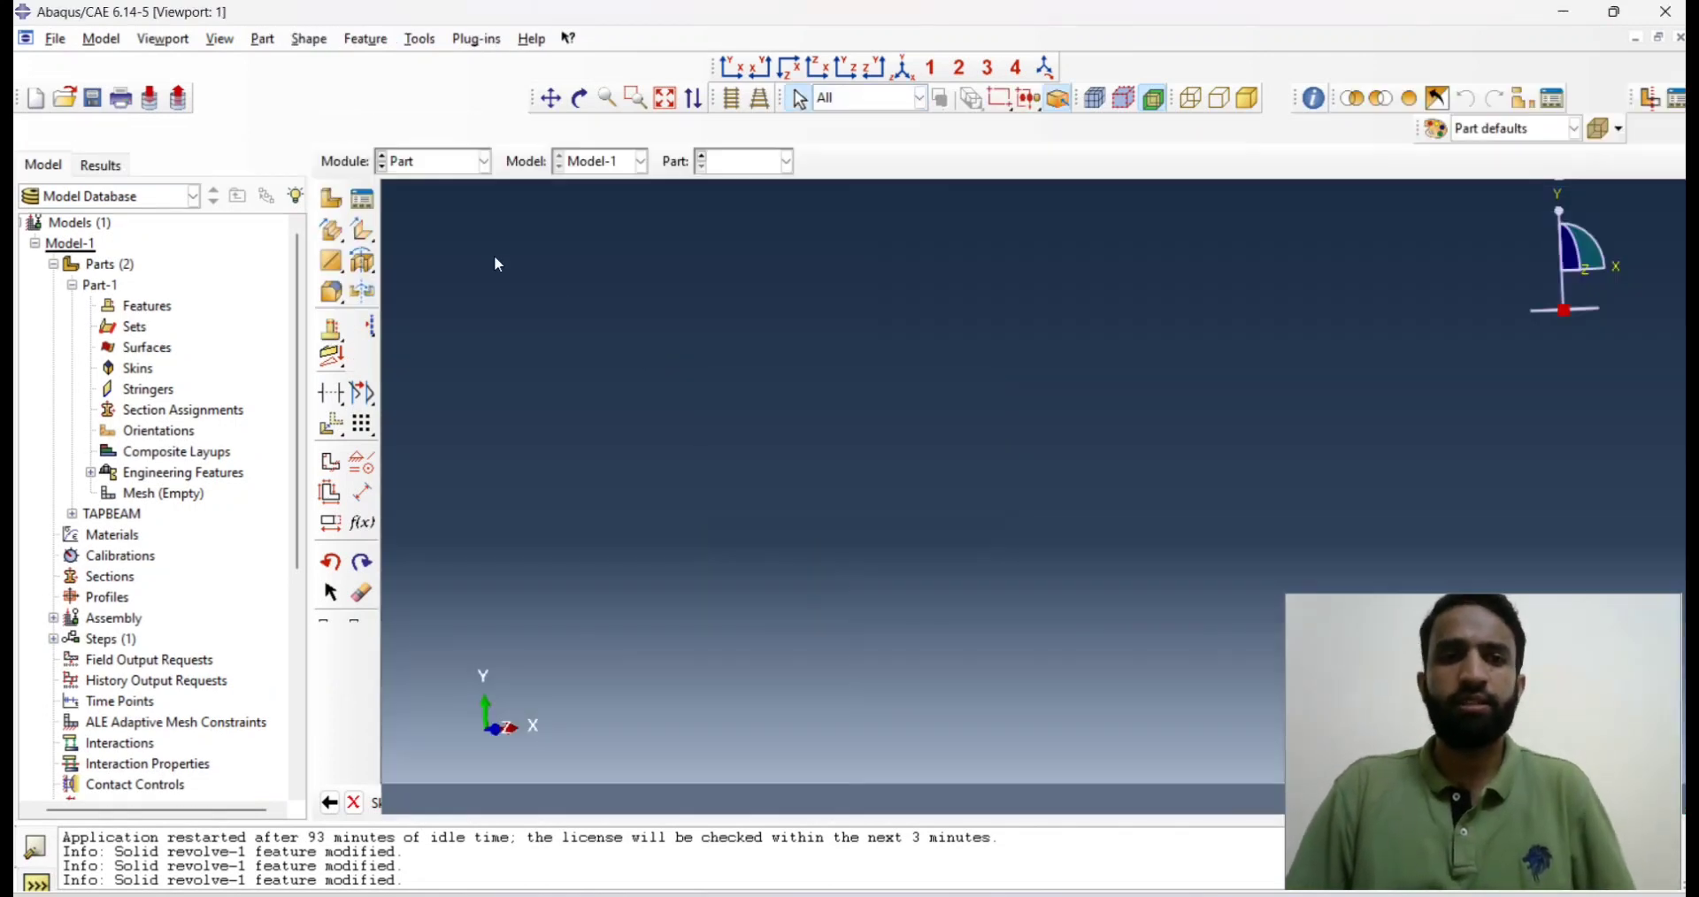
Create a 3D deformable solid revolution part named BULLE and open its sketcher.
left_click(332, 200)
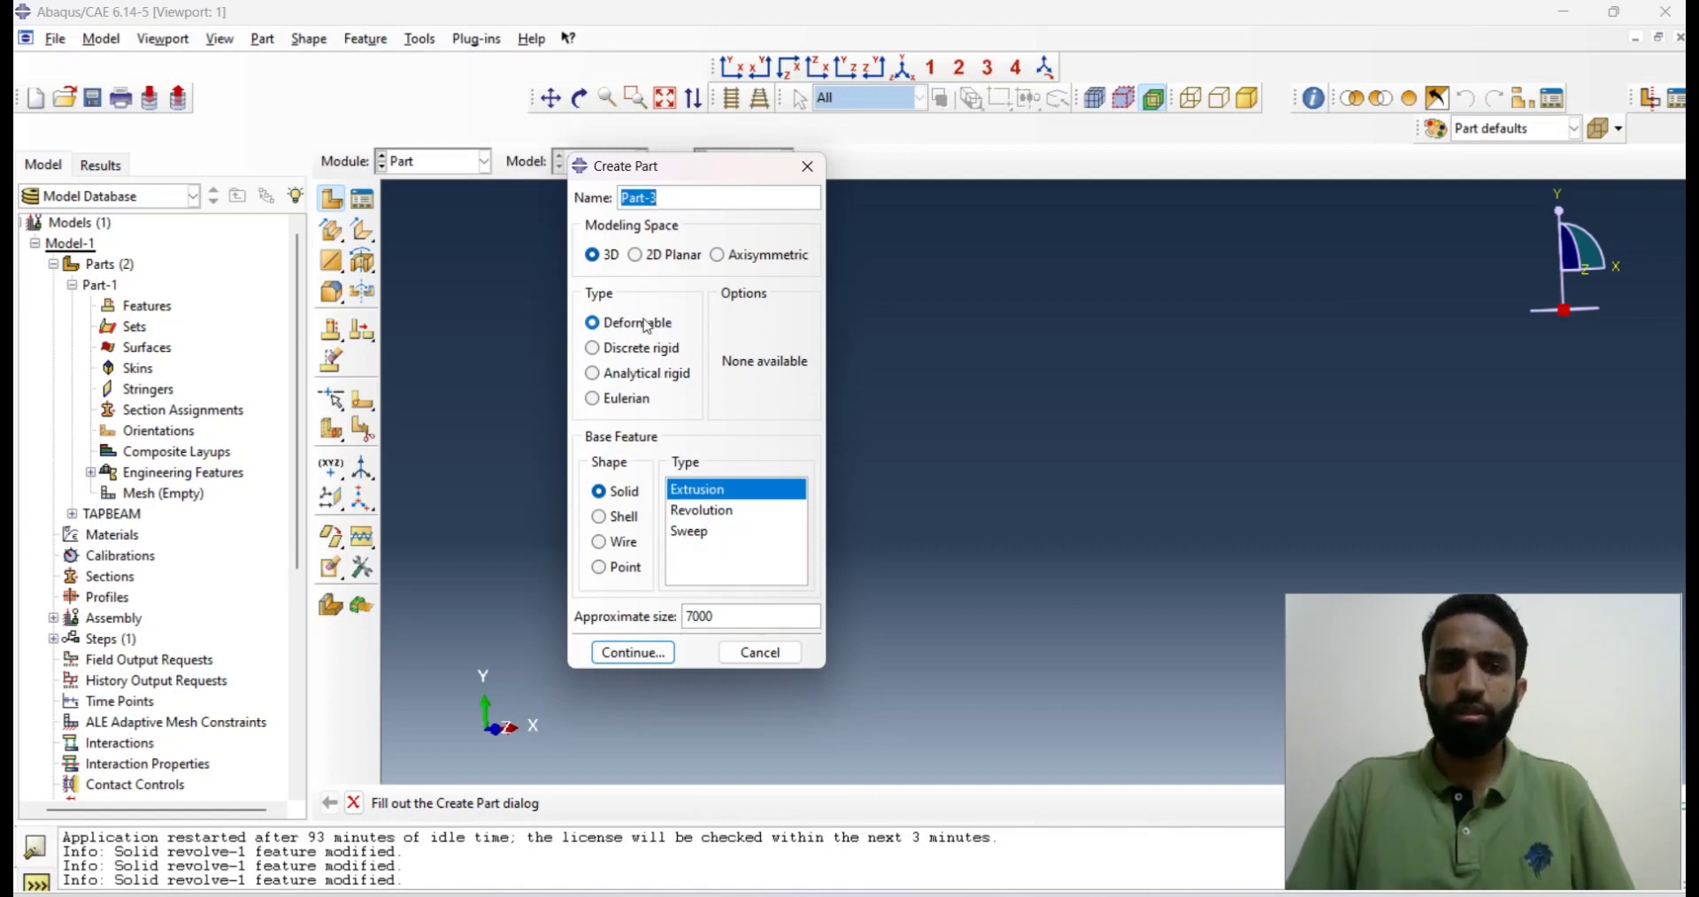
left_click(713, 517)
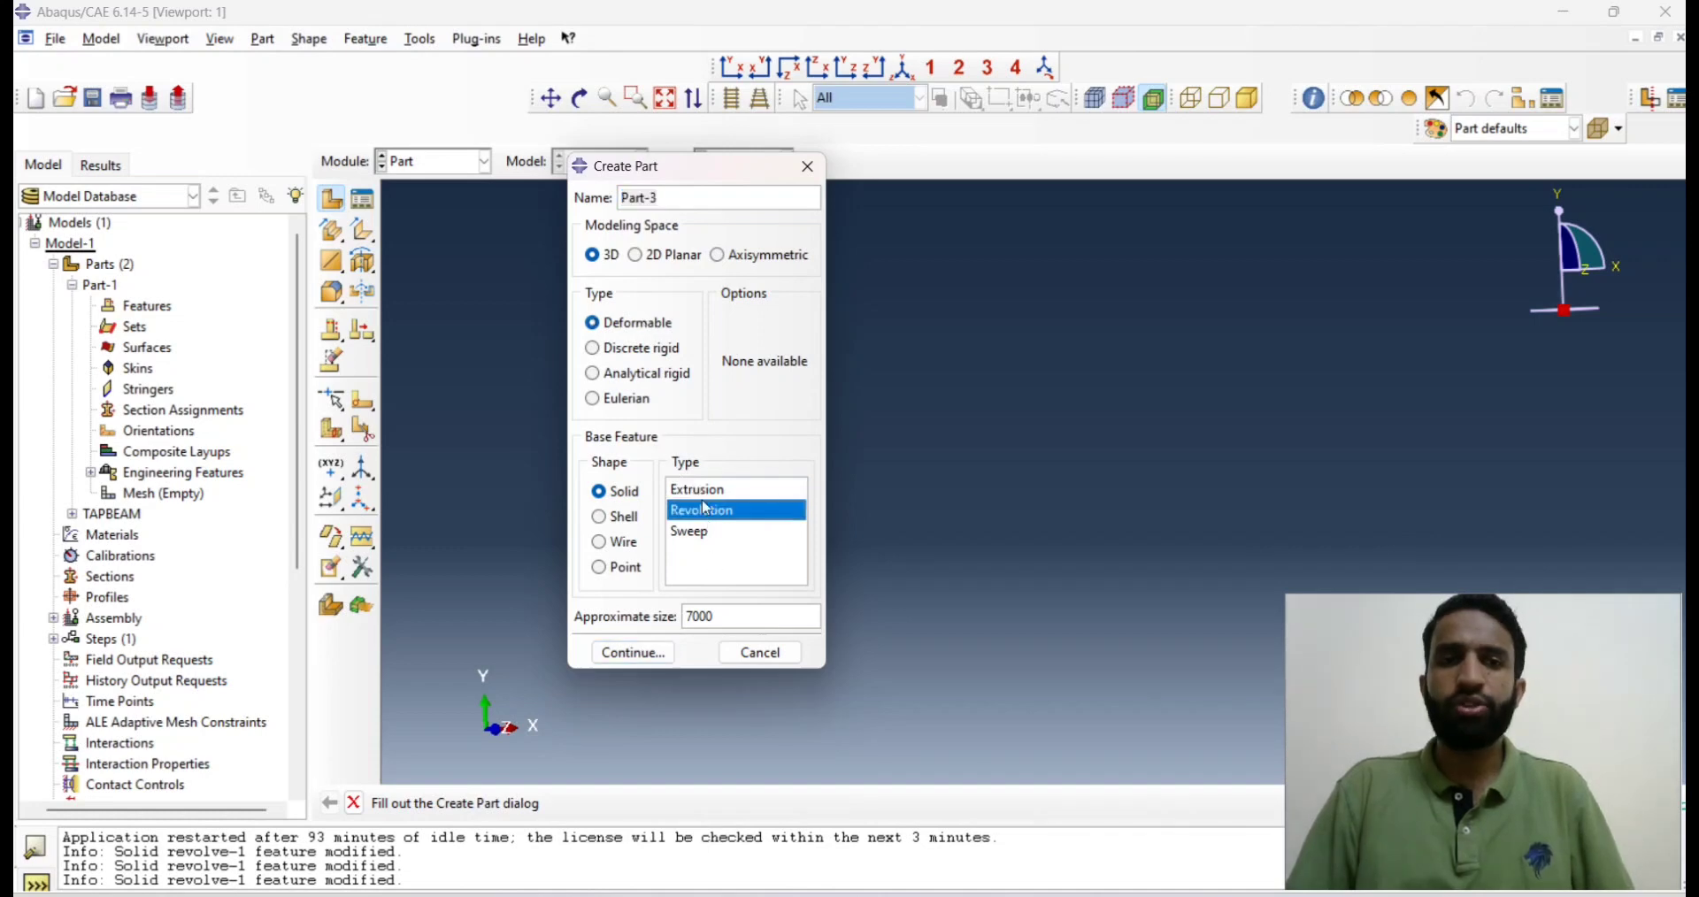
triple_click(637, 197)
type("BULLET")
key("Return")
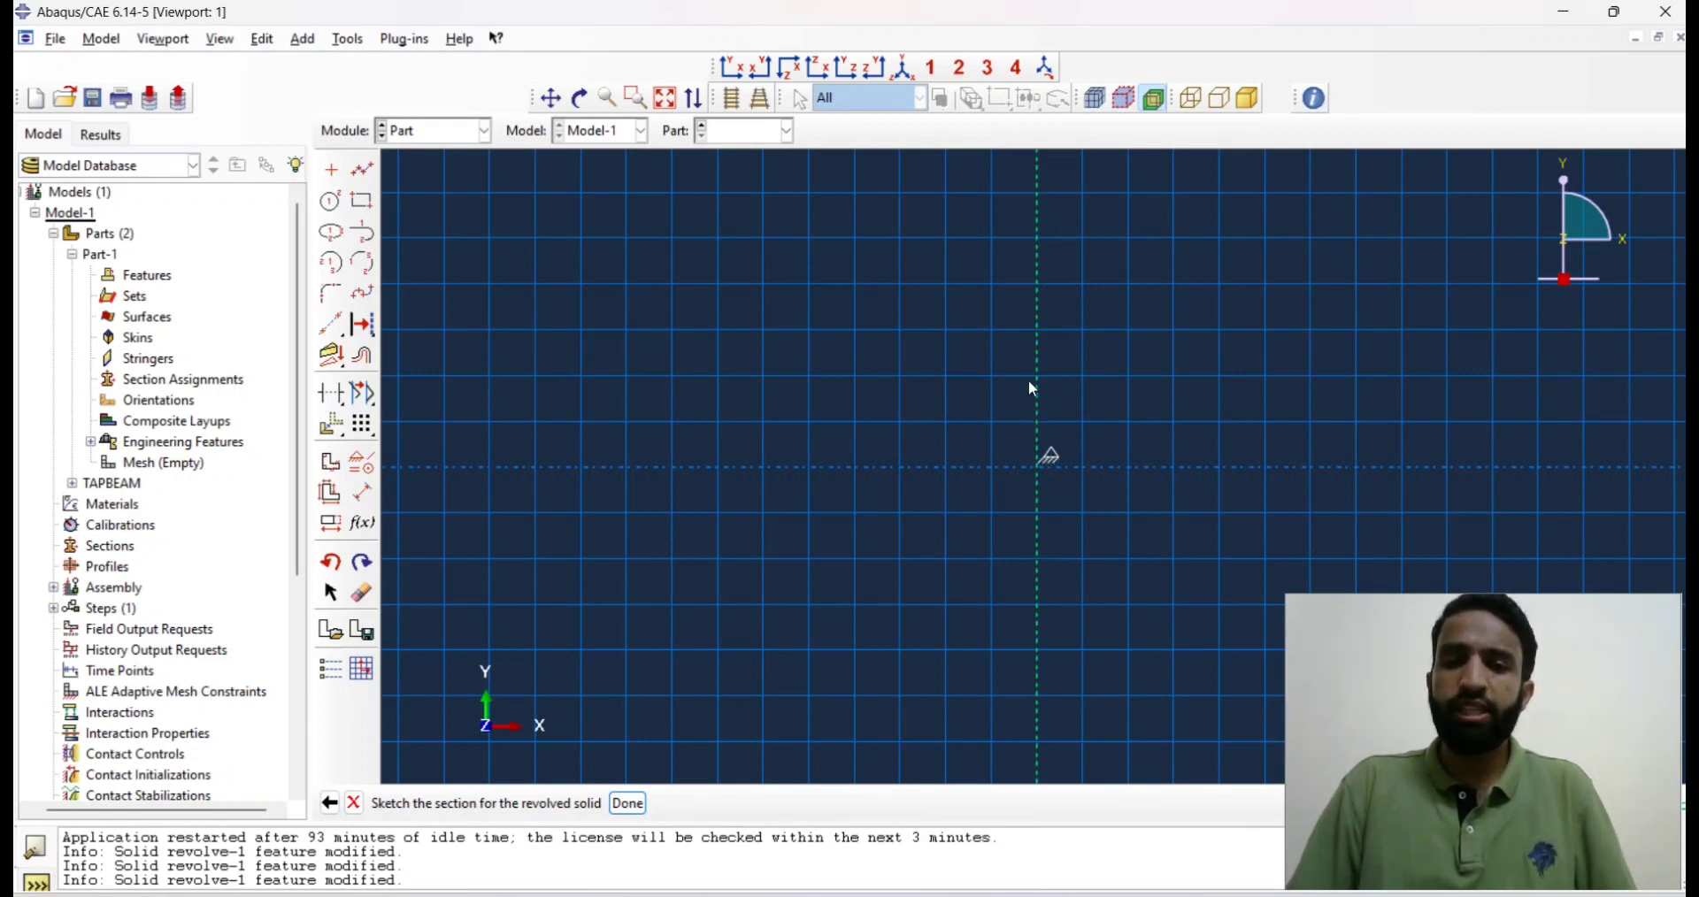
Draw a horizontal line out from the revolve axis and dimension it to 10.
scroll(1009, 364, "down", 2)
scroll(1043, 338, "up", 1)
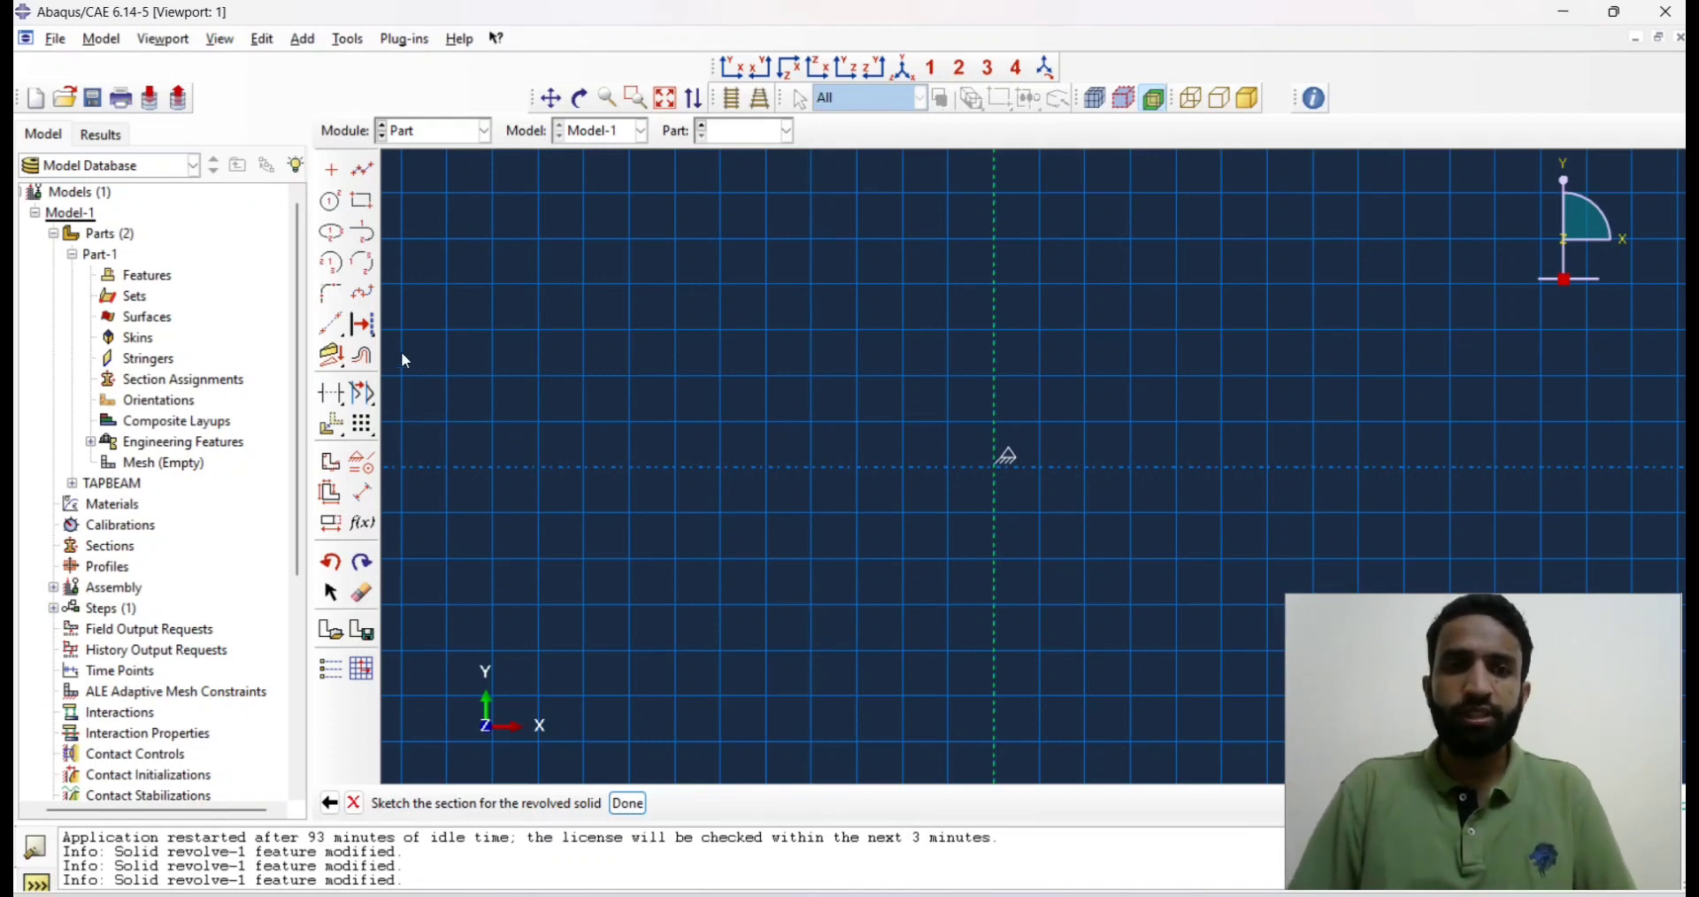
left_click(364, 169)
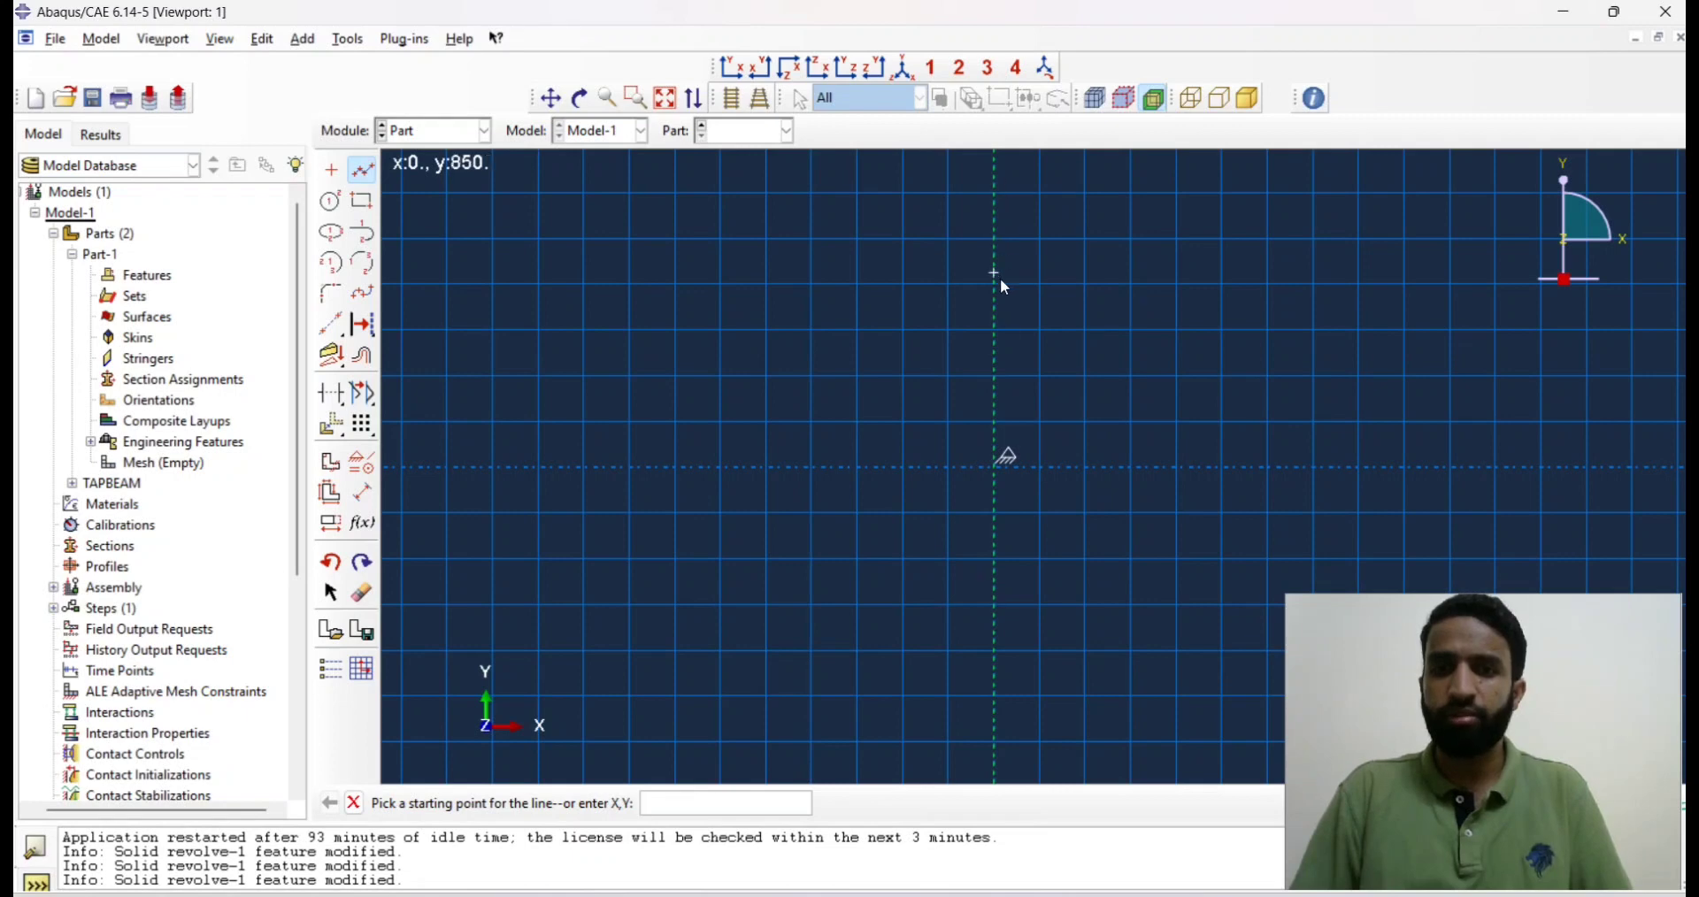
left_click(996, 196)
left_click(1123, 200)
left_click(361, 493)
scroll(1040, 395, "down", 2)
left_click(1048, 259)
left_click(1054, 226)
type("10")
key("Return")
scroll(1051, 267, "up", 5)
scroll(1015, 268, "up", 3)
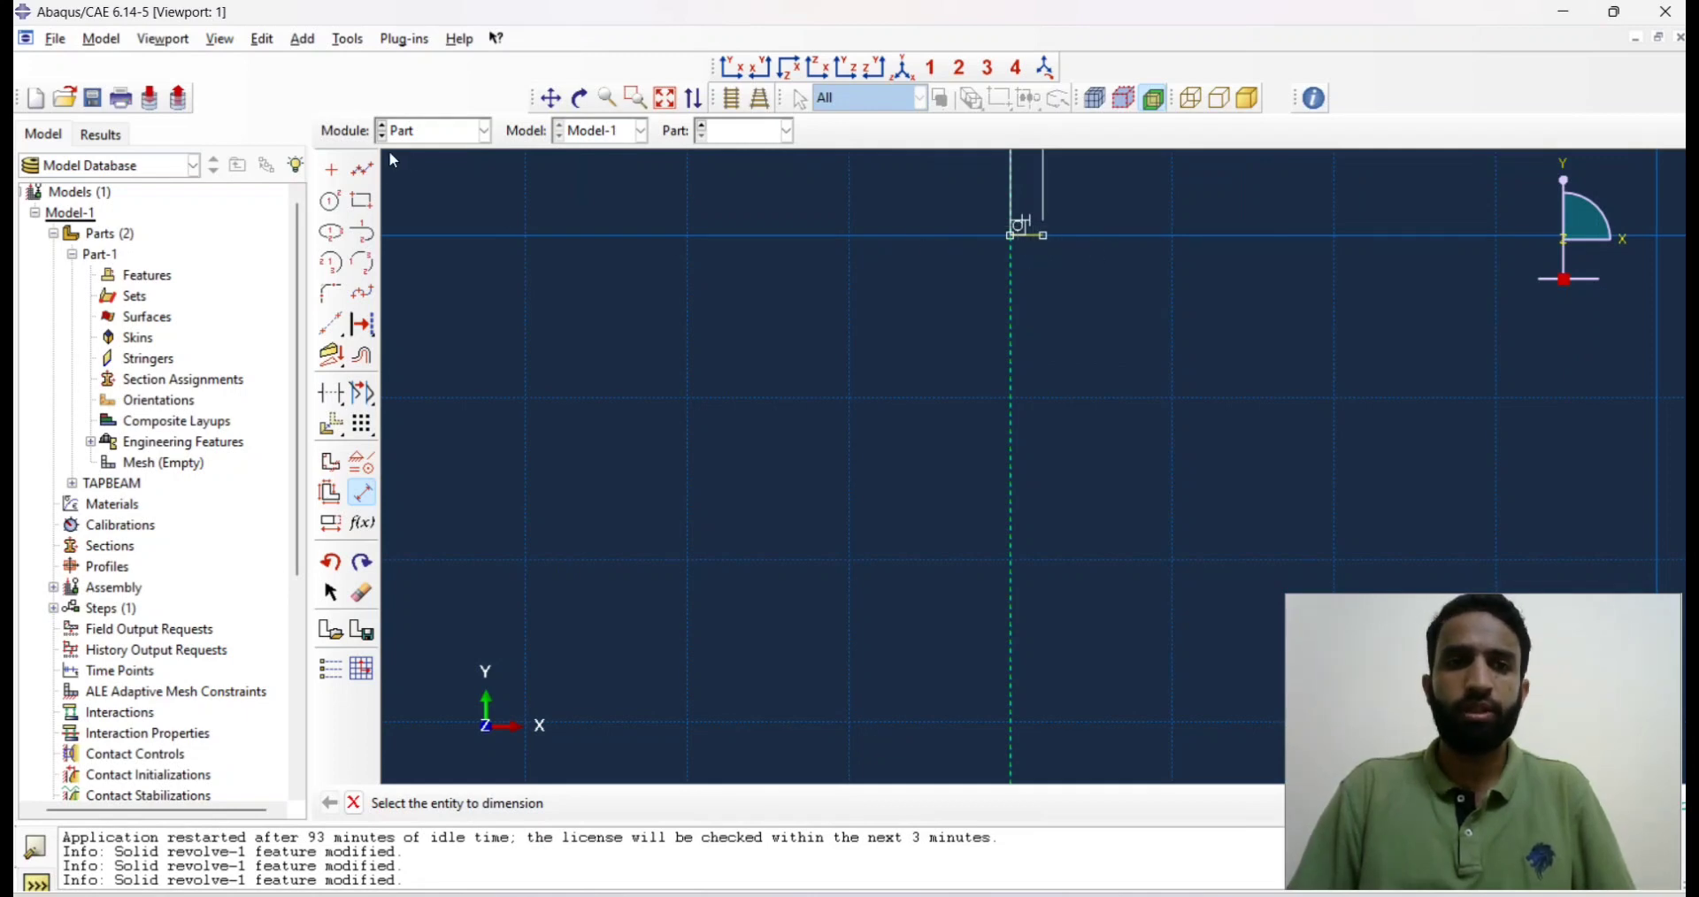
Draw a vertical edge down from the 10 line's end and dimension it 60.
left_click(364, 170)
left_click(1046, 236)
scroll(1063, 546, "down", 1)
scroll(1065, 551, "up", 1)
left_click(1046, 629)
left_click(364, 494)
left_click(1026, 420)
left_click(1147, 412)
type("60")
key("Return")
scroll(1045, 303, "up", 3)
scroll(1081, 433, "down", 1)
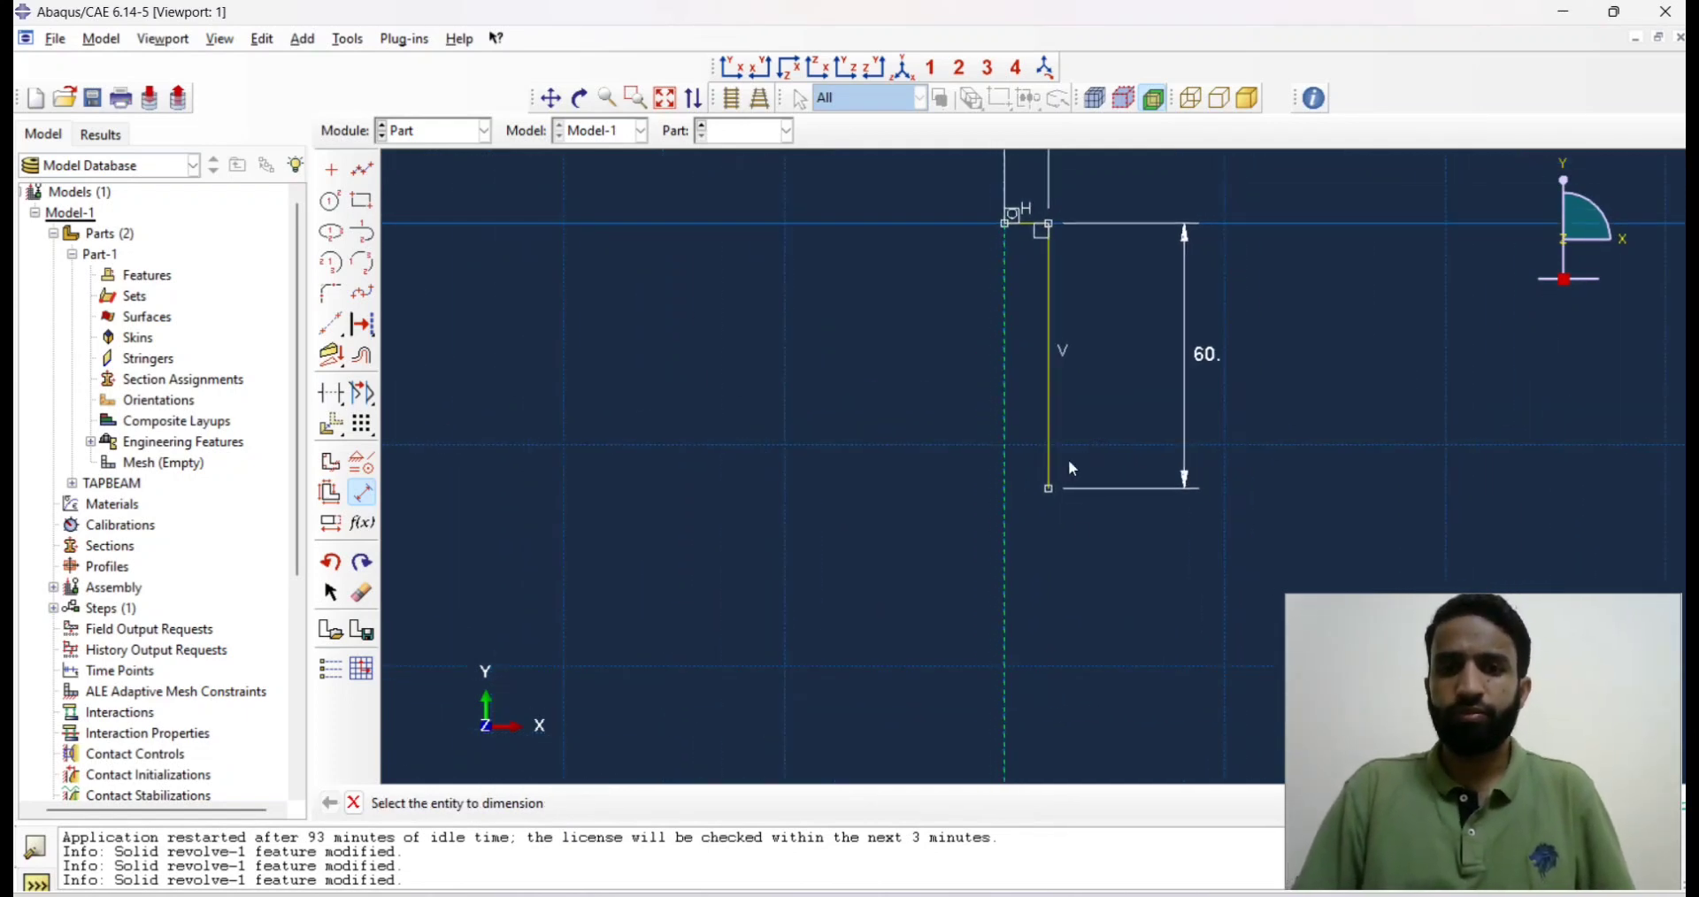
Add a short line back to the axis and a segment down it dimensioned 30.
left_click(364, 170)
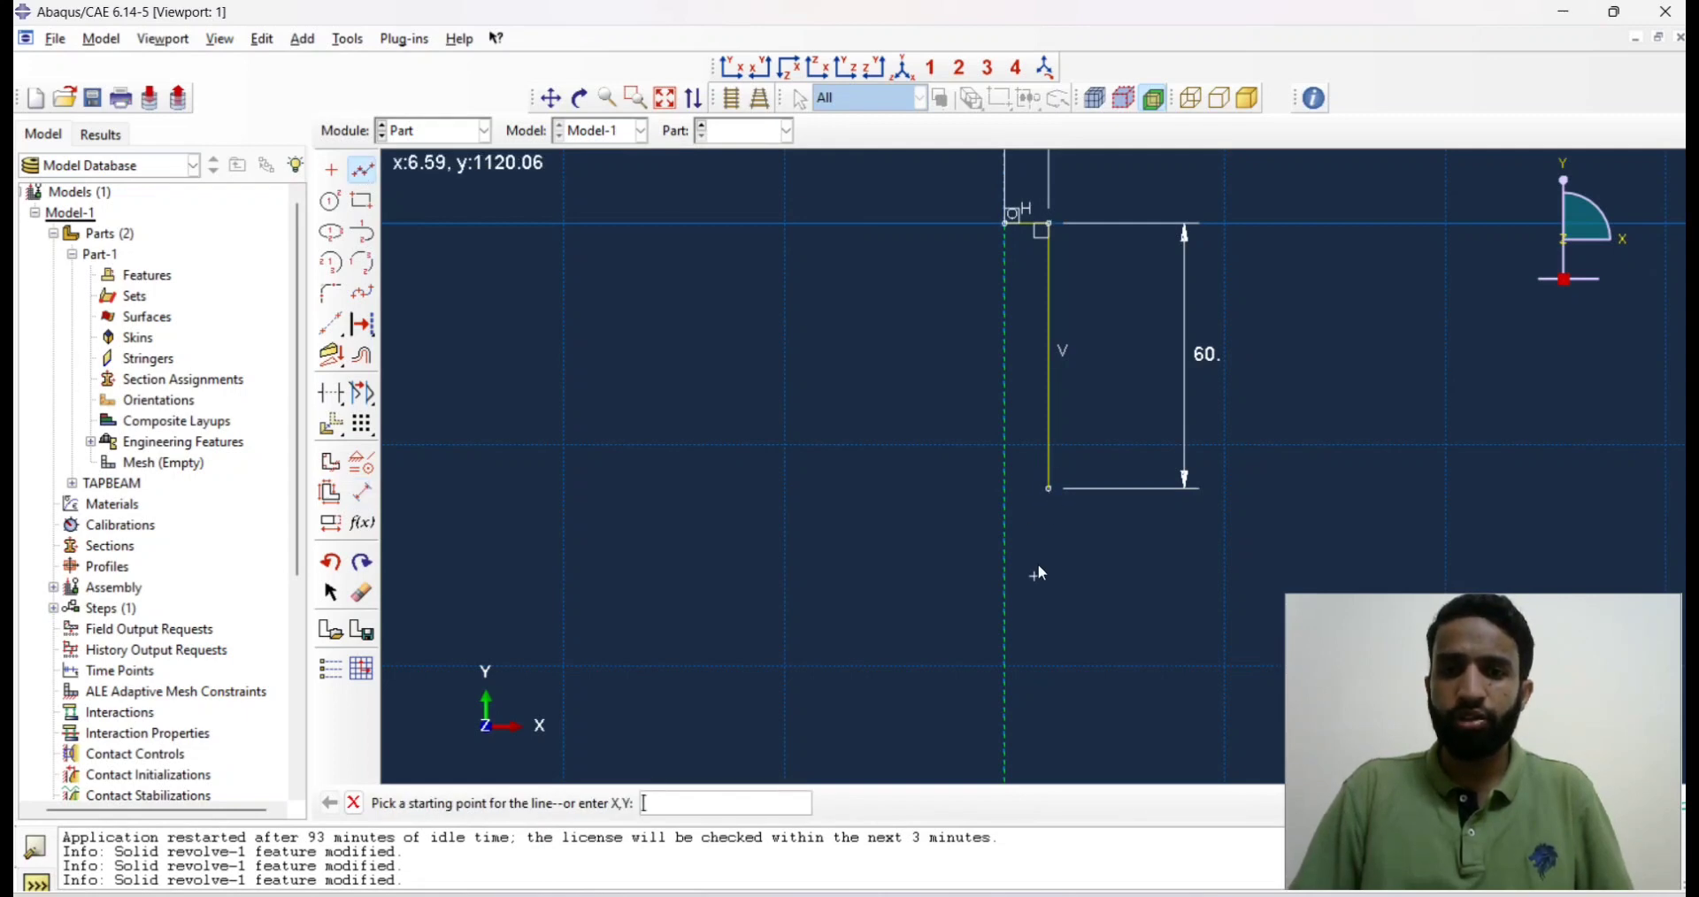
left_click(1048, 489)
left_click(1006, 489)
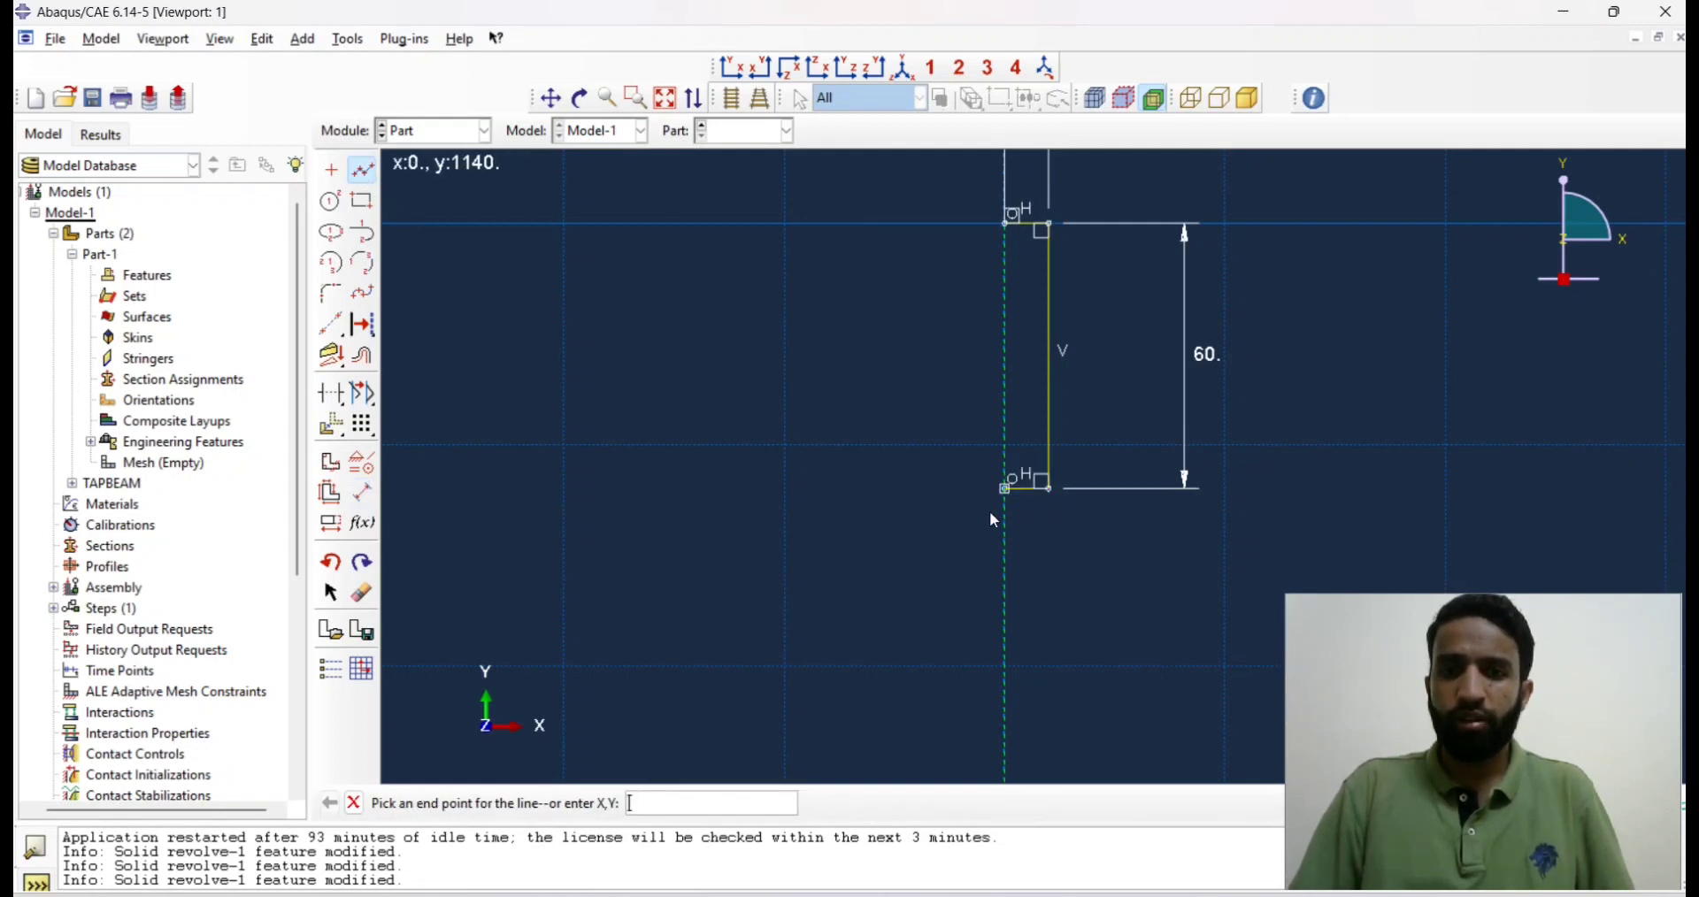
left_click(1011, 570)
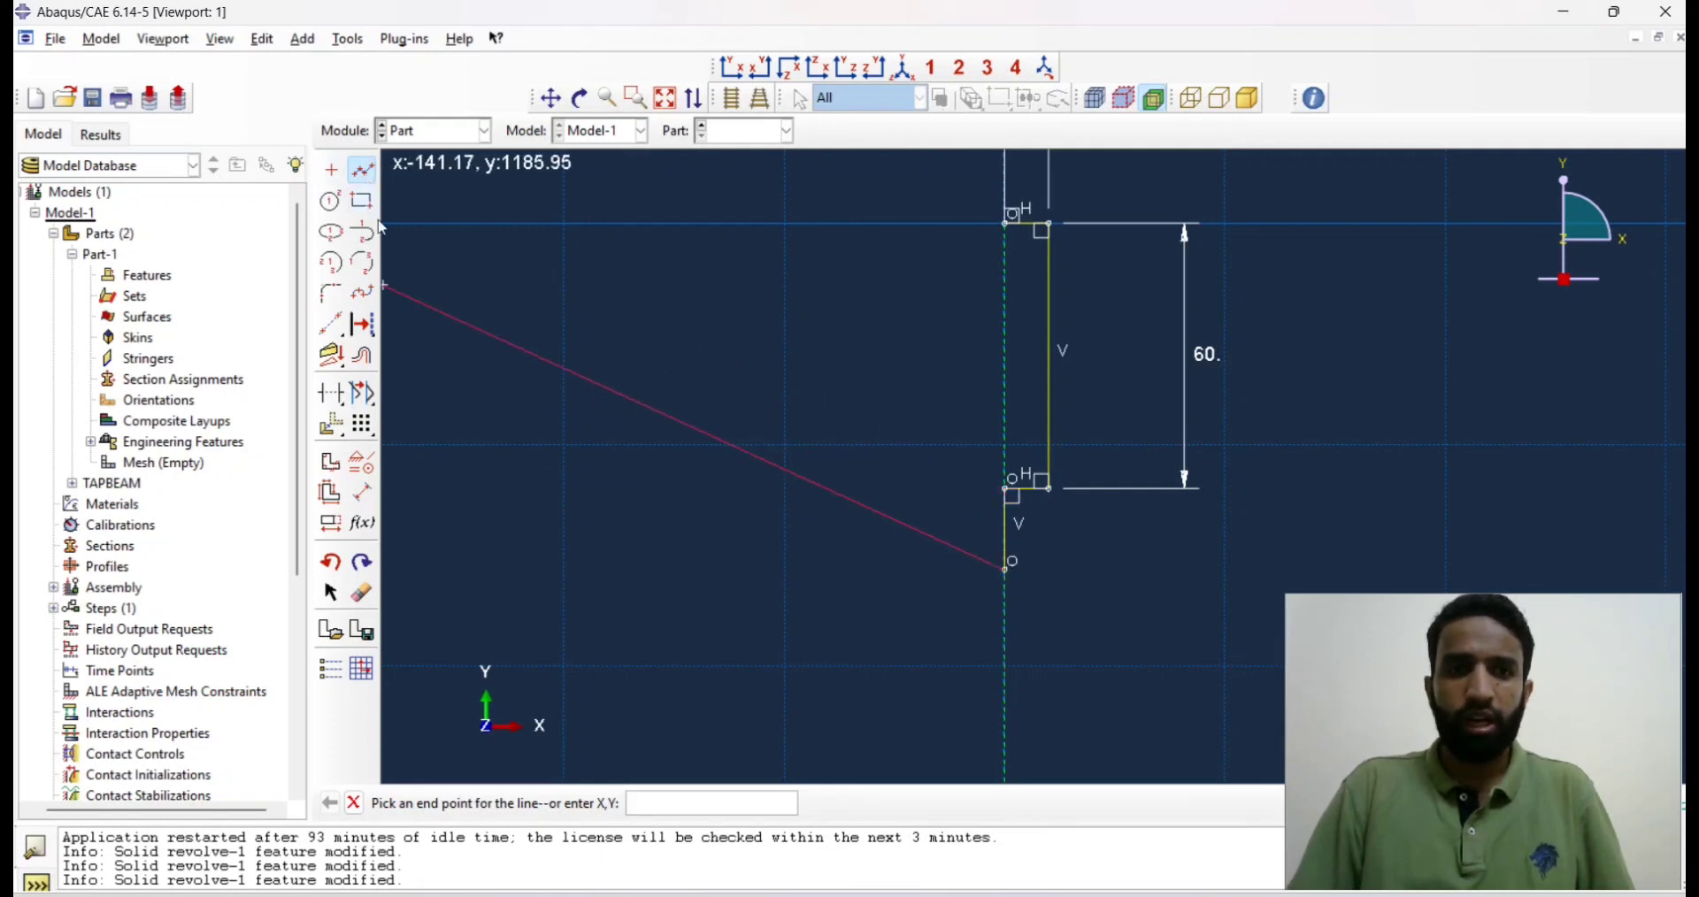
left_click(362, 492)
left_click(1006, 549)
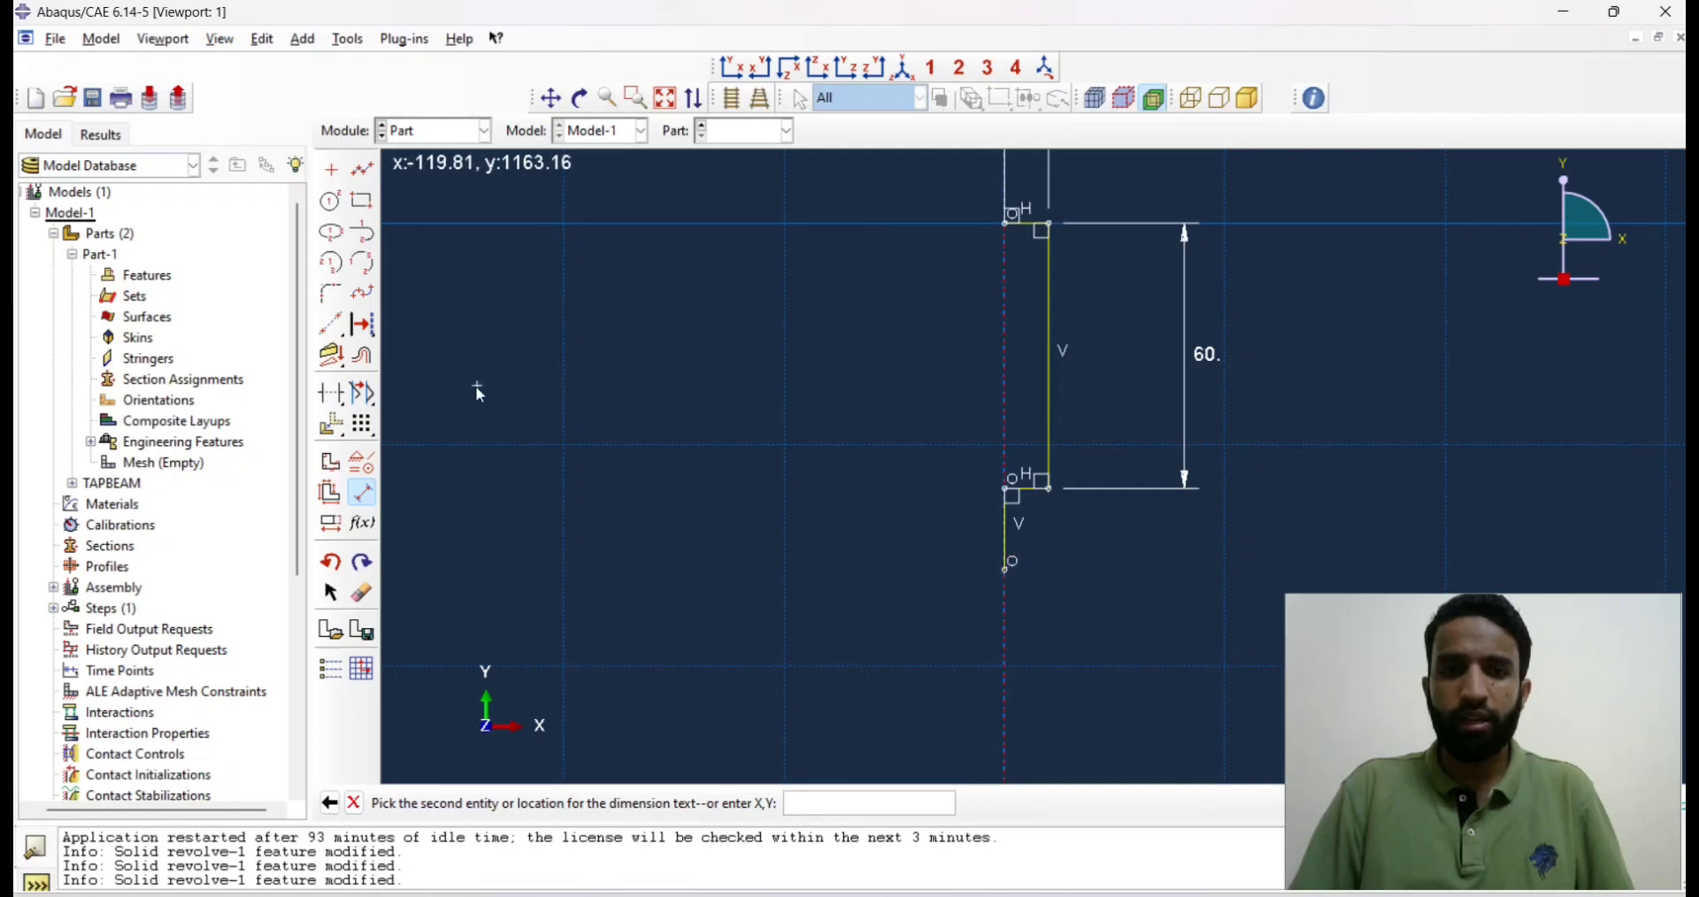
left_click(364, 496)
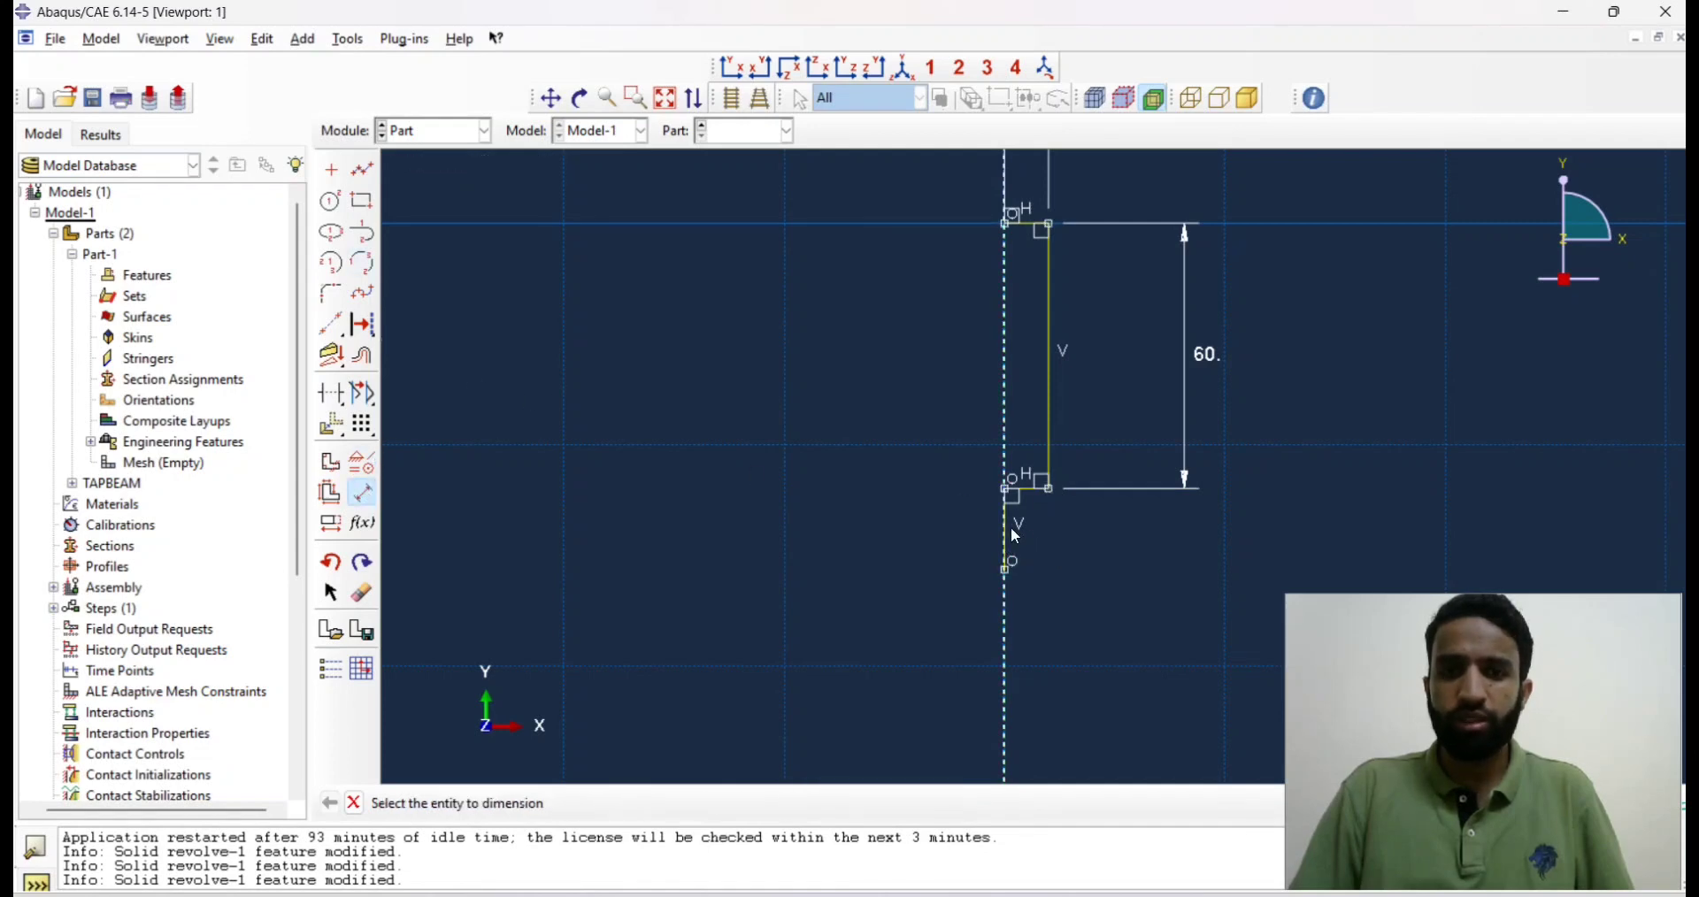
left_click(1006, 489)
left_click(1006, 569)
left_click(1072, 577)
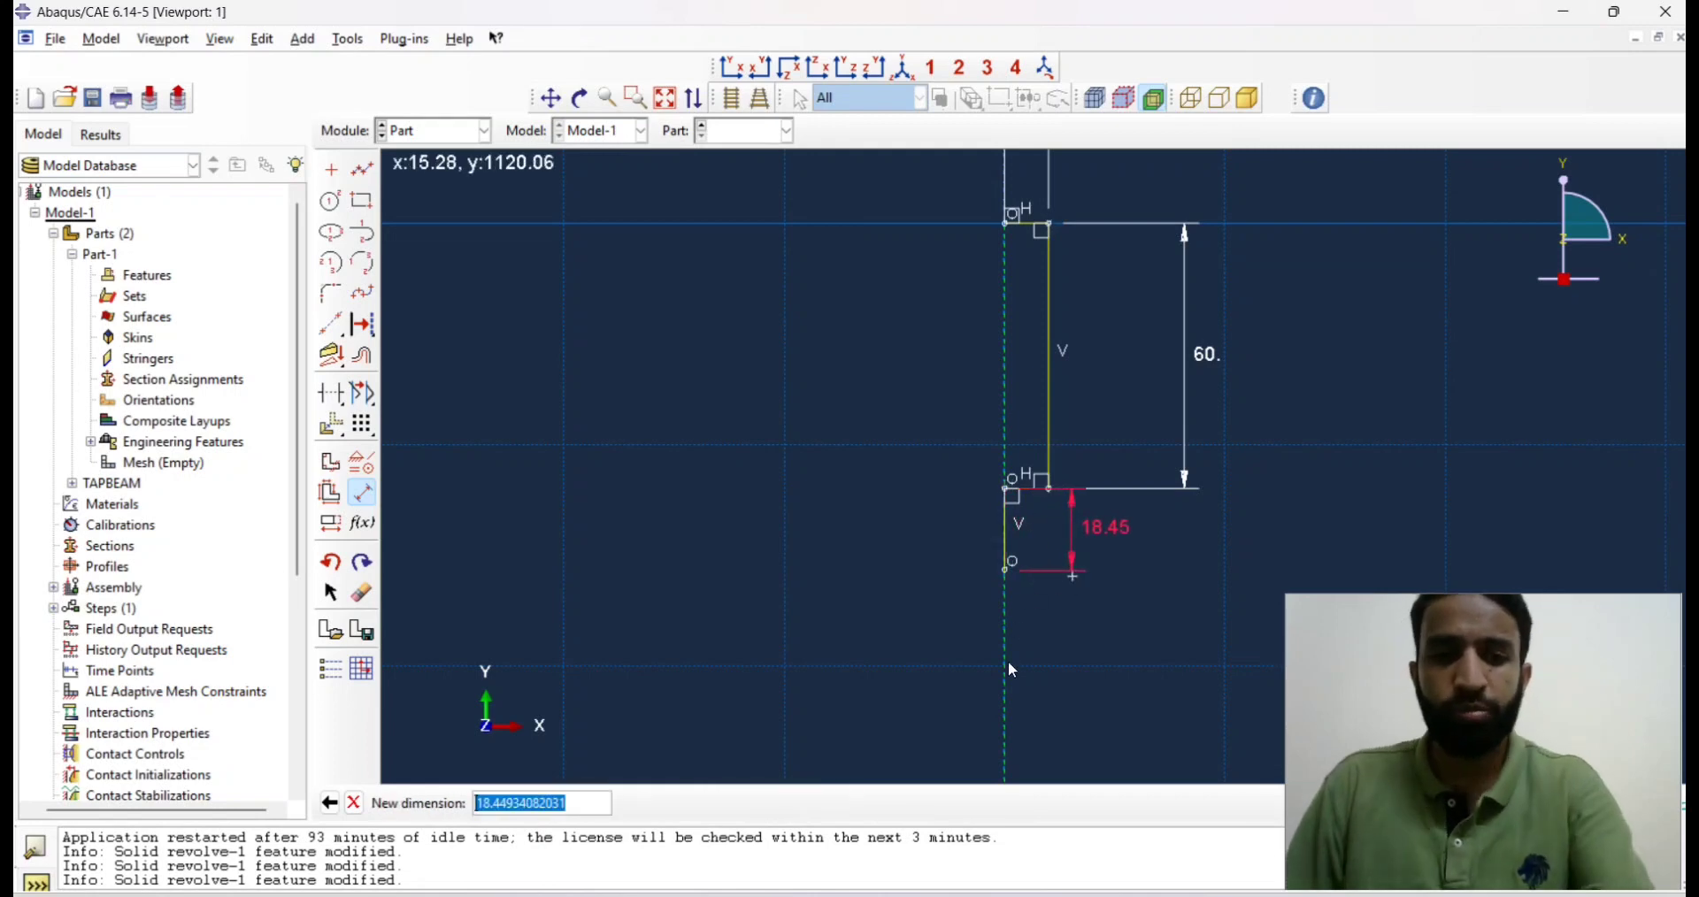
key("alt+Tab")
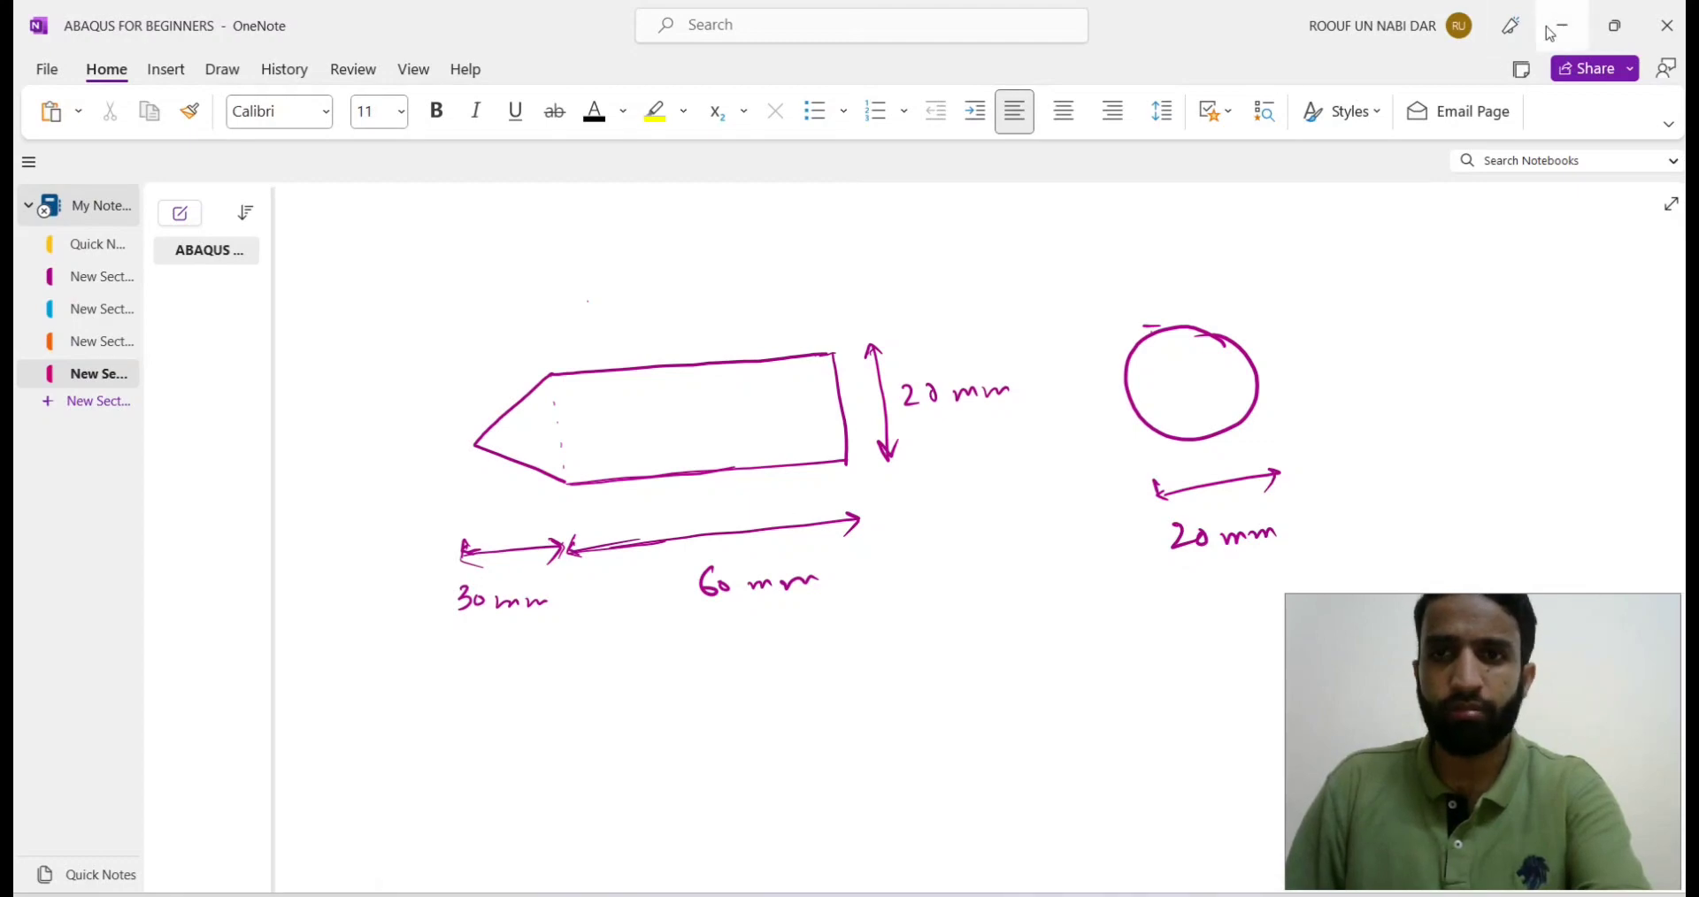
key("alt+Tab")
key("BackSpace")
type("30")
key("Return")
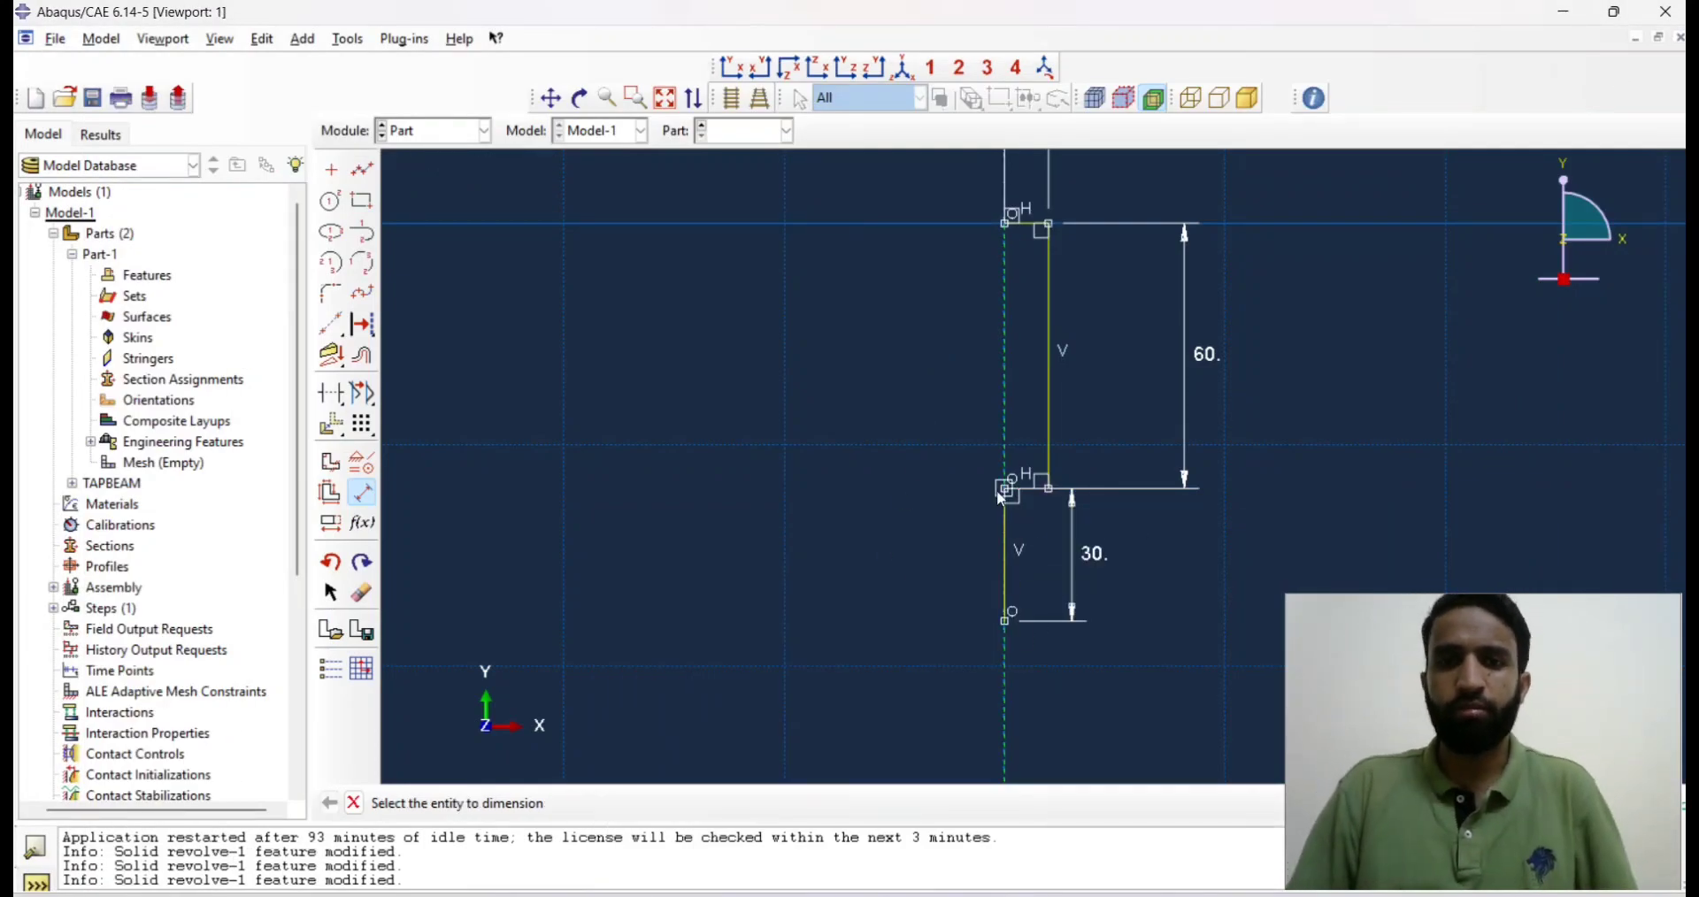
Remove the lower horizontal constraint, draw a slanted line to the lower axis vertex, and delete the short axis segment.
left_click(363, 594)
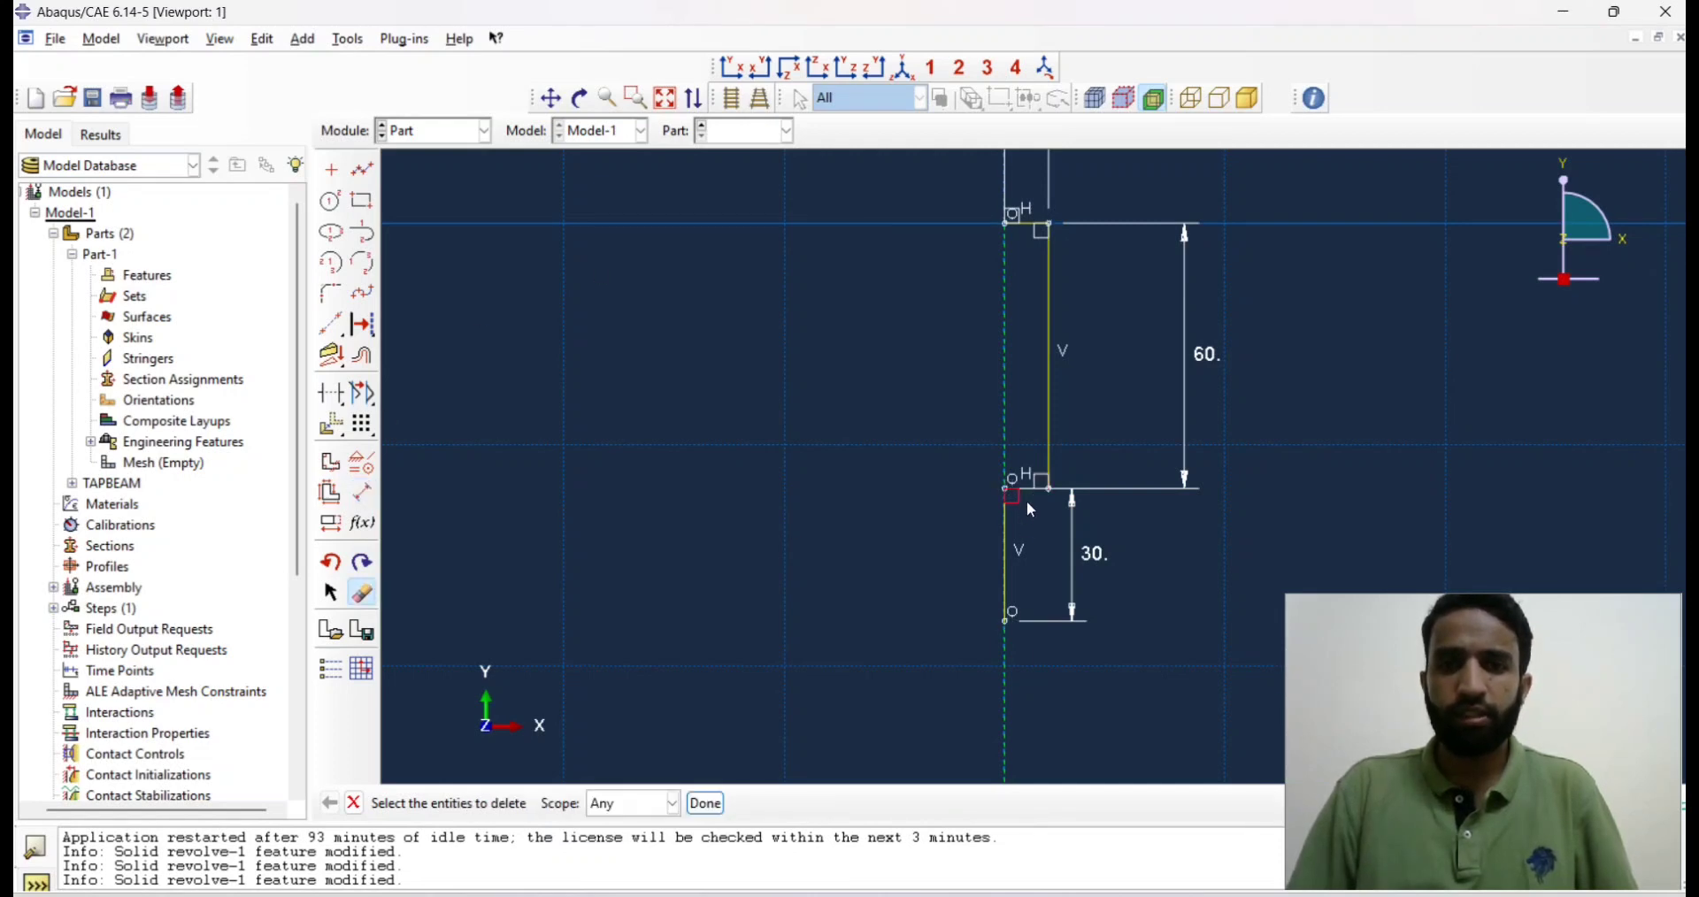
scroll(1017, 478, "up", 4)
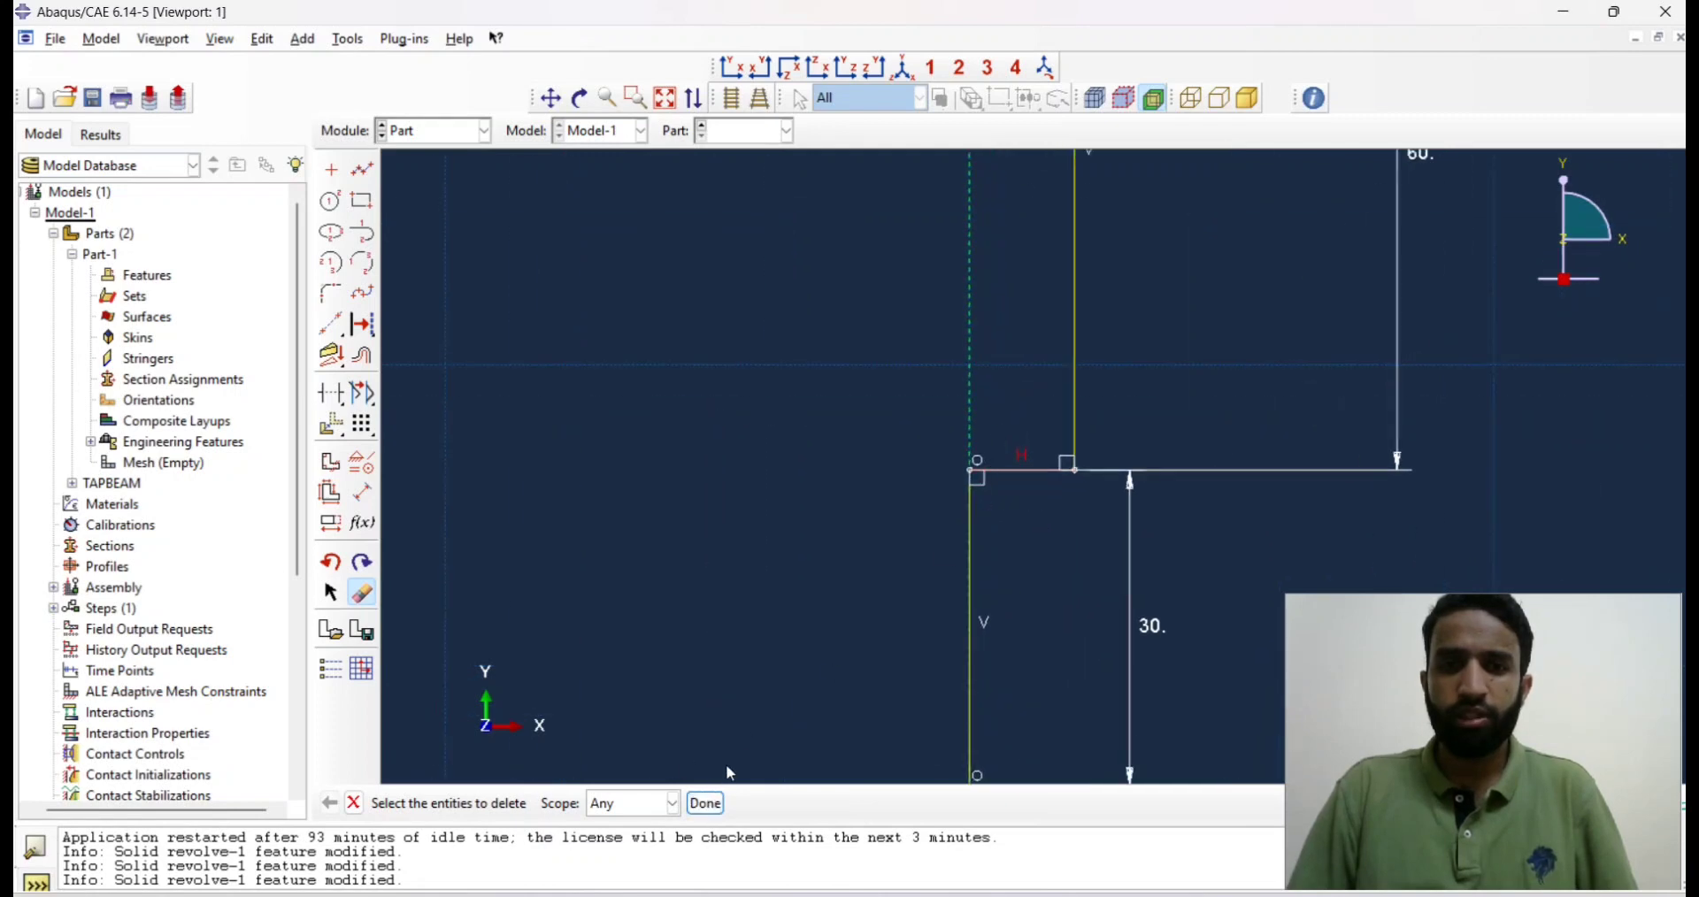
left_click(706, 805)
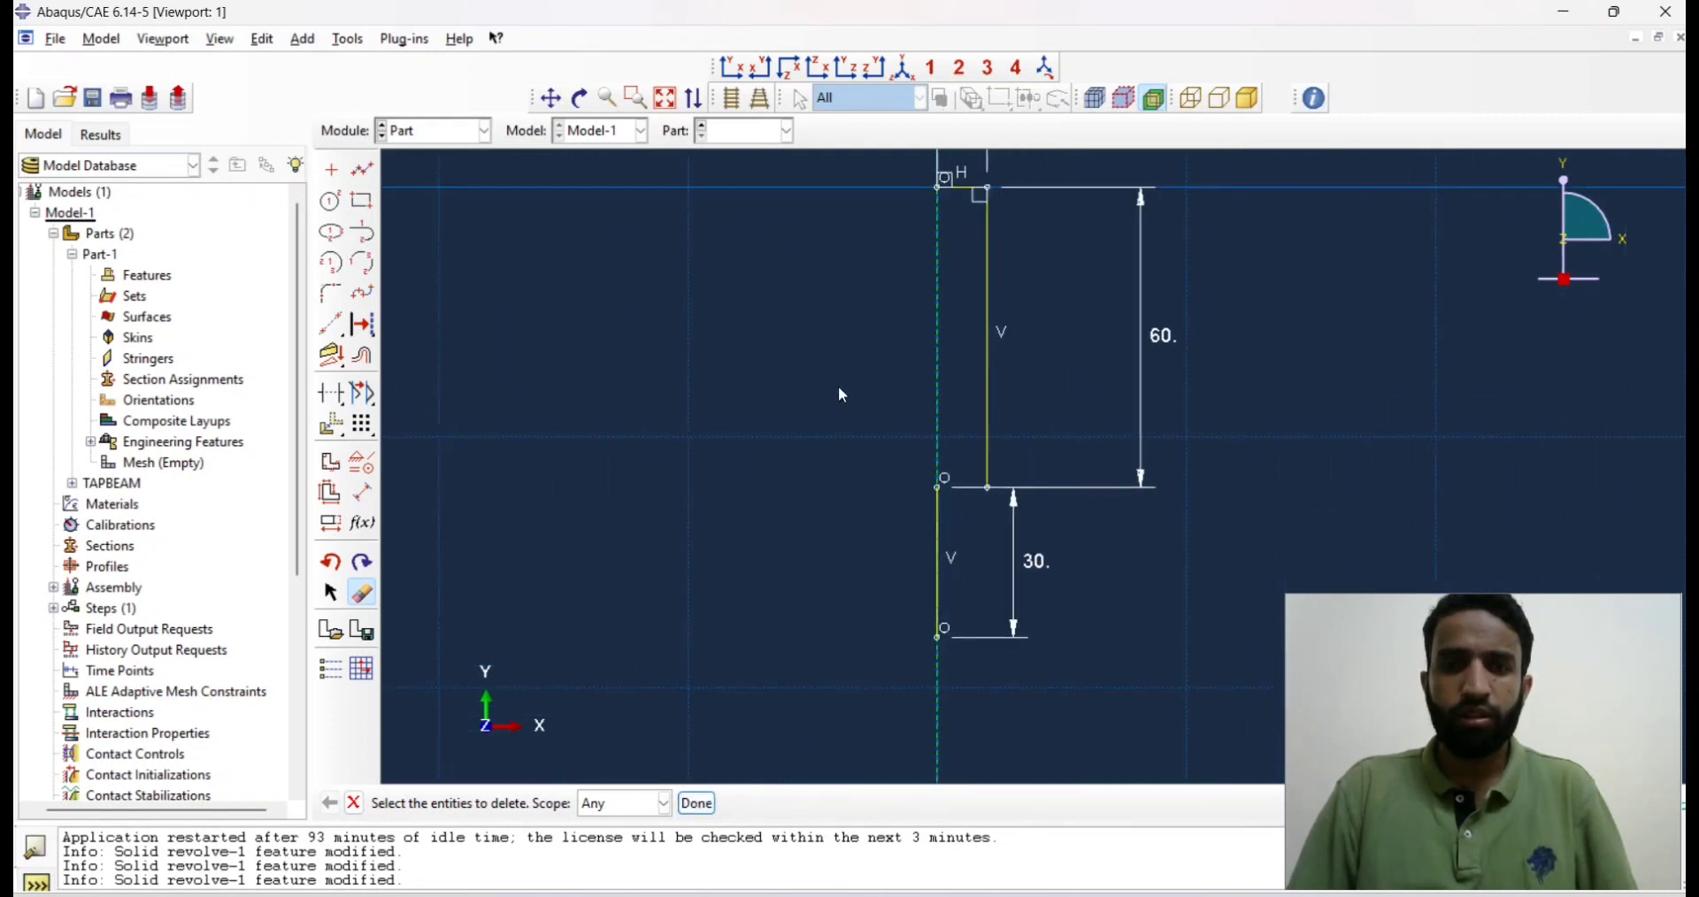
left_click(365, 169)
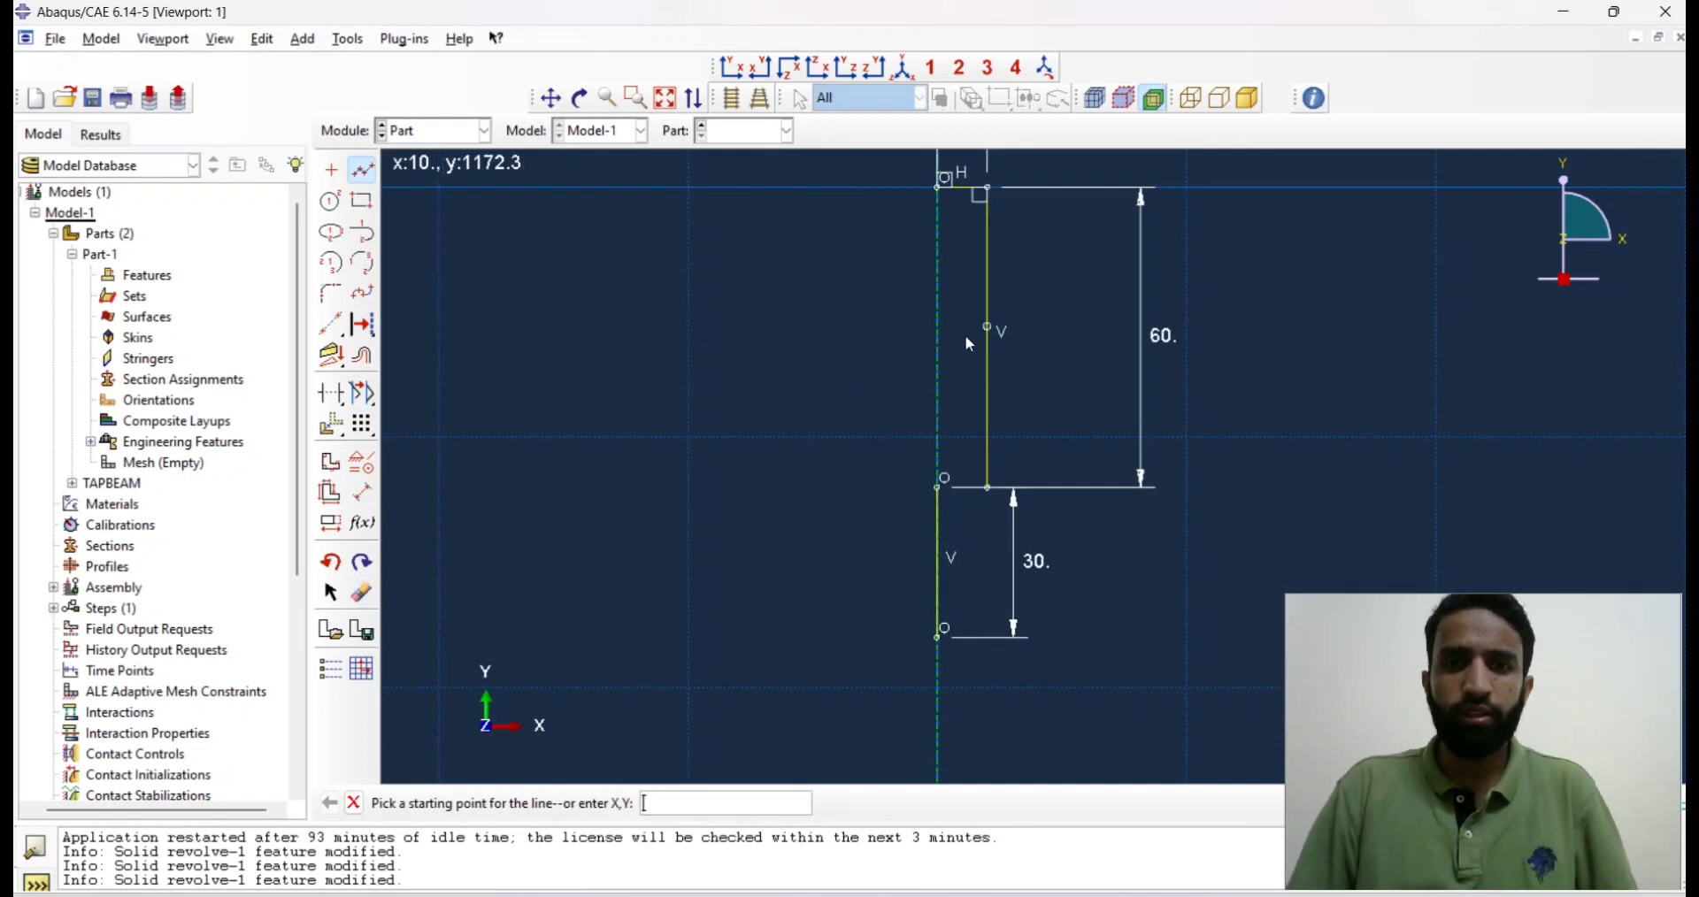
left_click(989, 489)
left_click(939, 633)
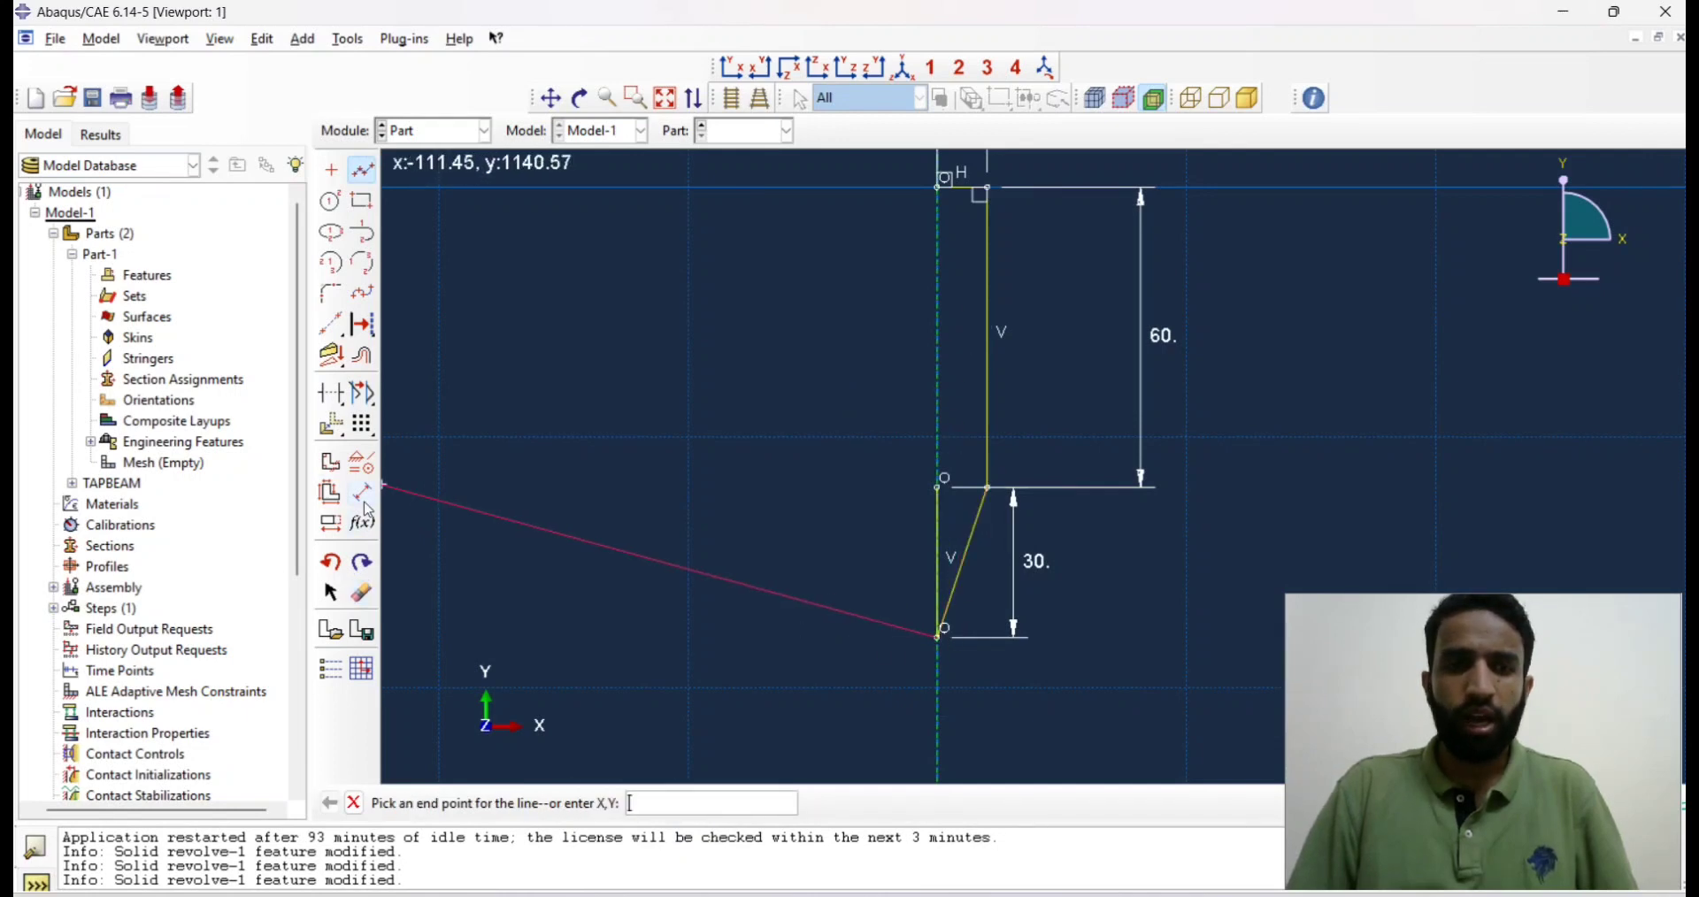
left_click(363, 594)
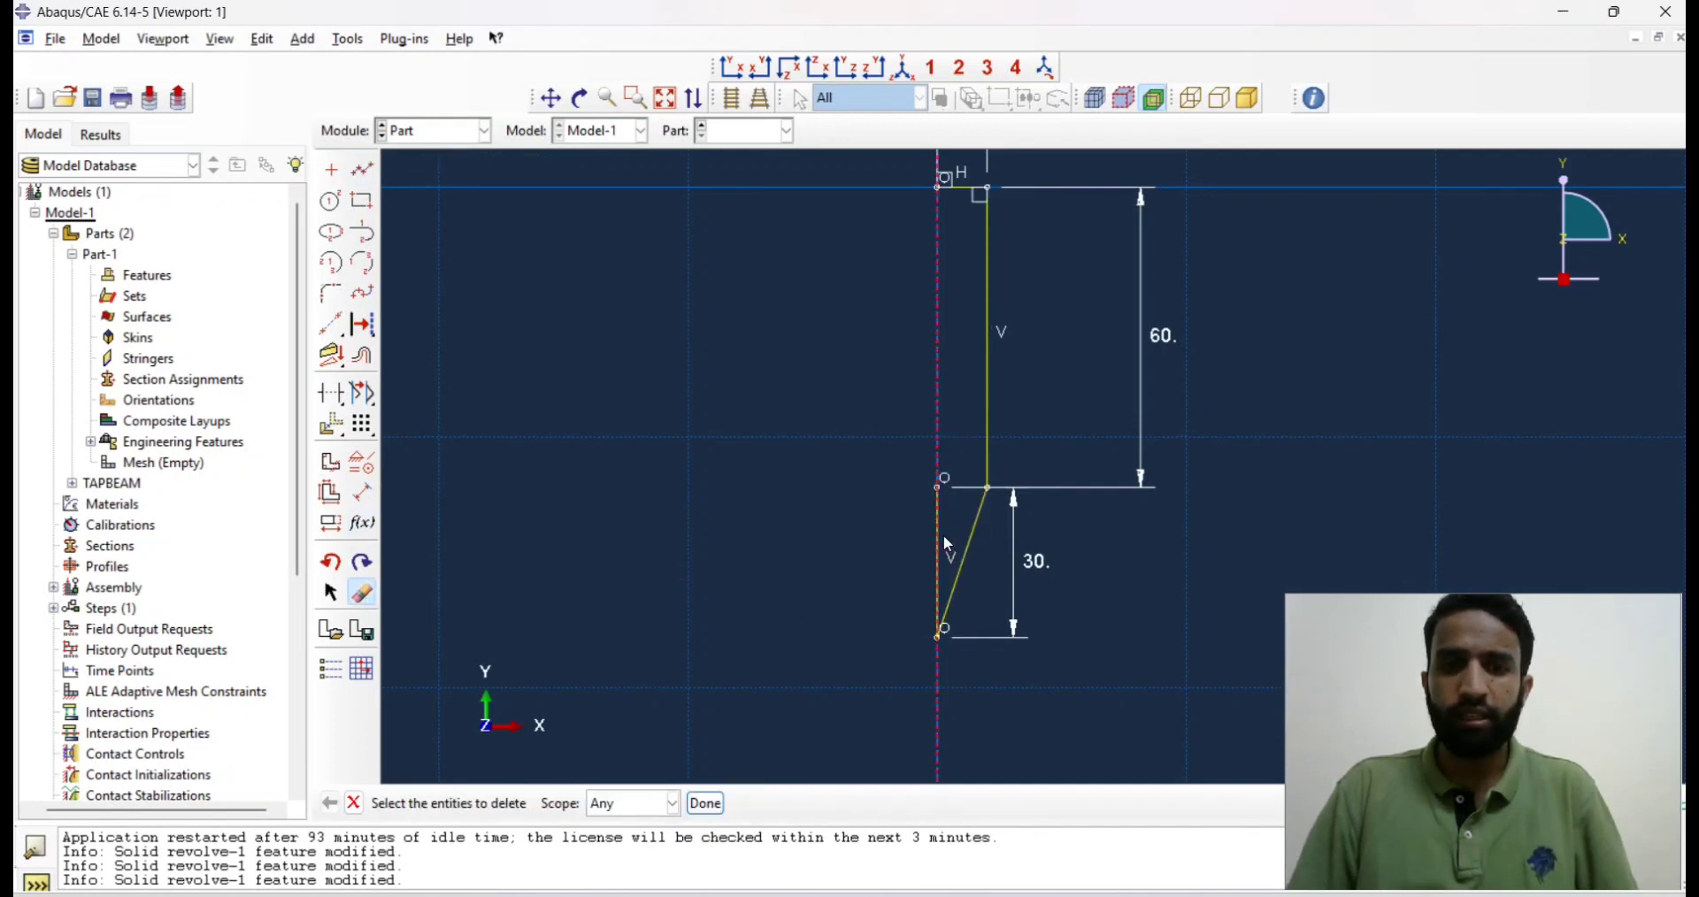
scroll(984, 488, "down", 2)
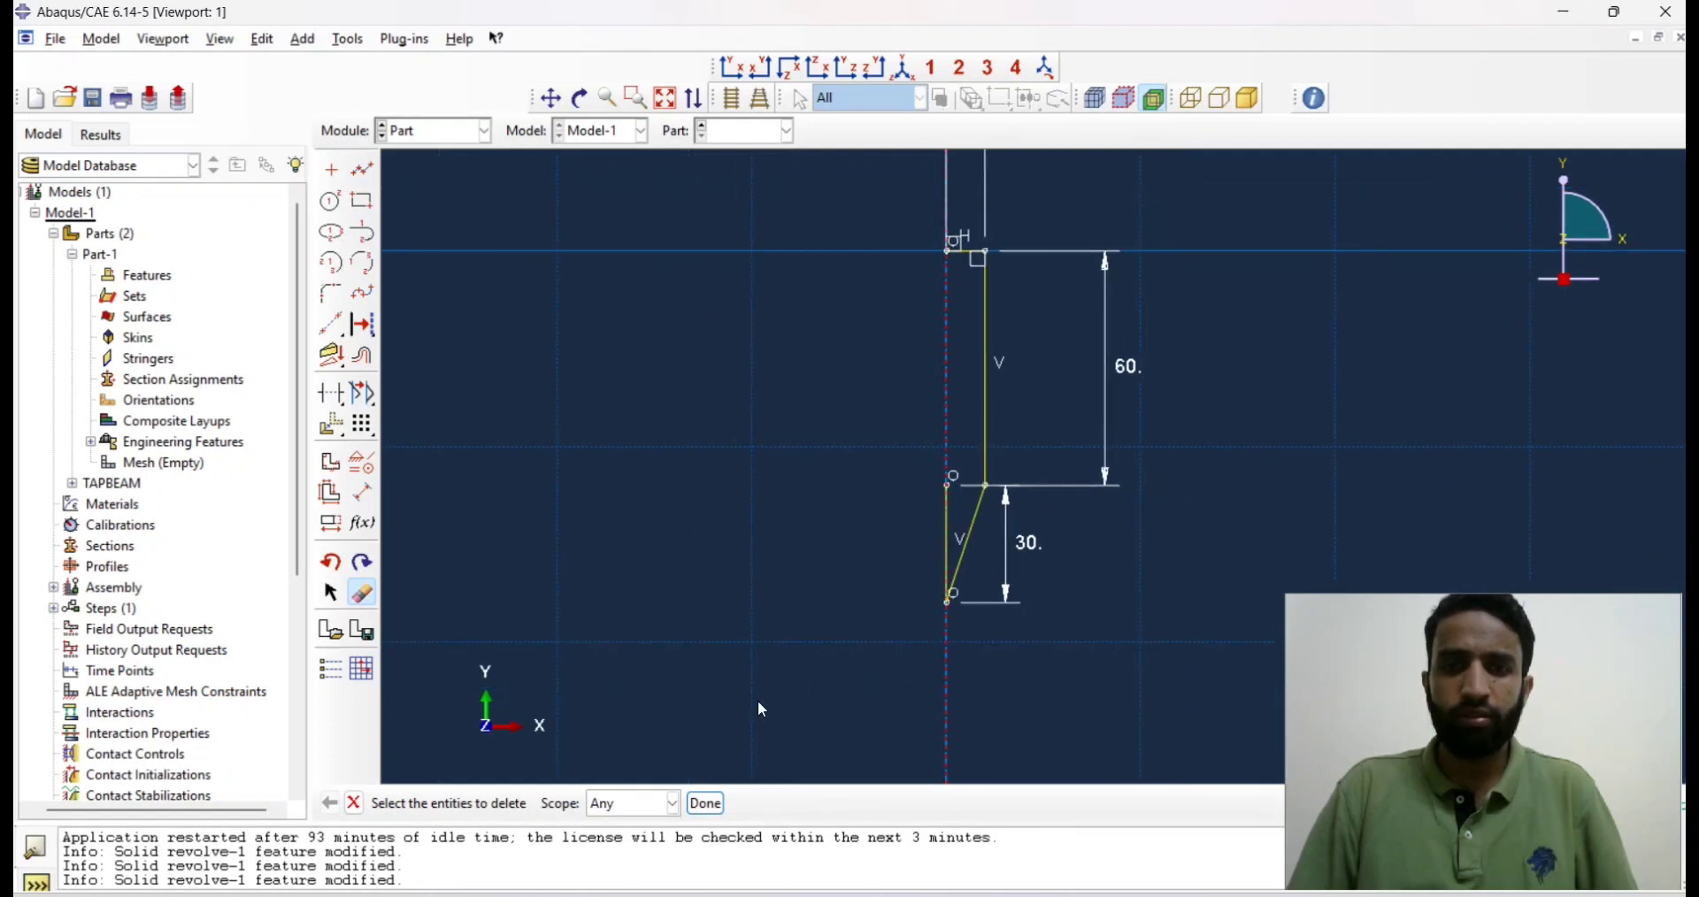
left_click(949, 524)
middle_click(740, 567)
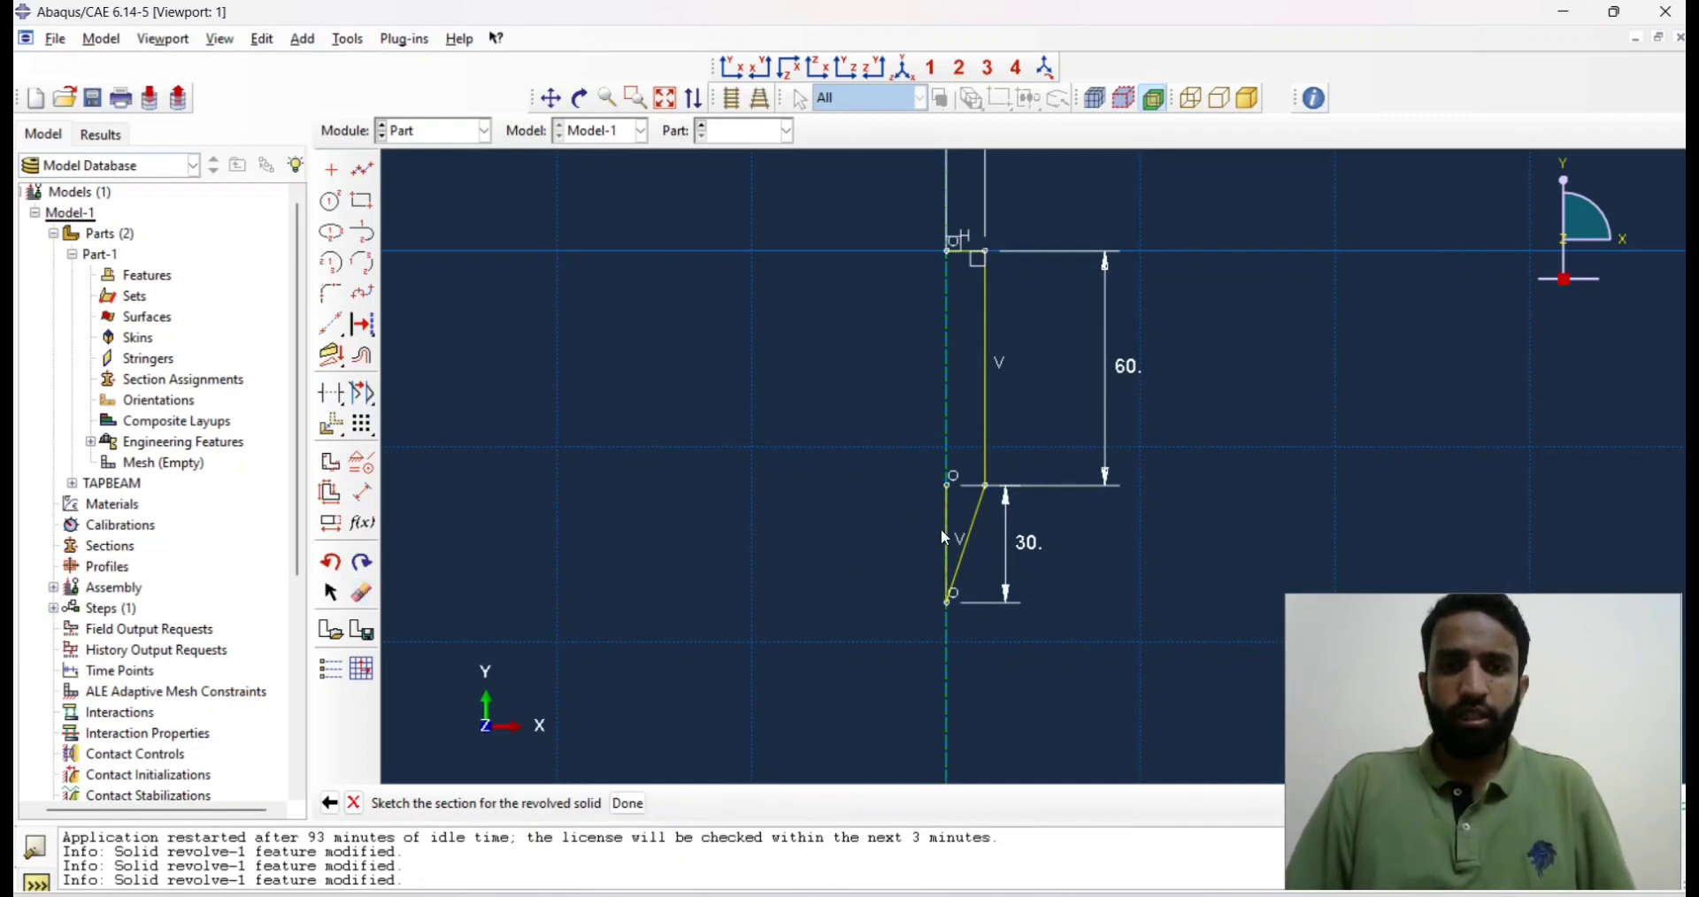
Try finishing the sketch and dismiss the open-section error.
left_click(628, 804)
left_click(876, 482)
scroll(946, 509, "down", 3)
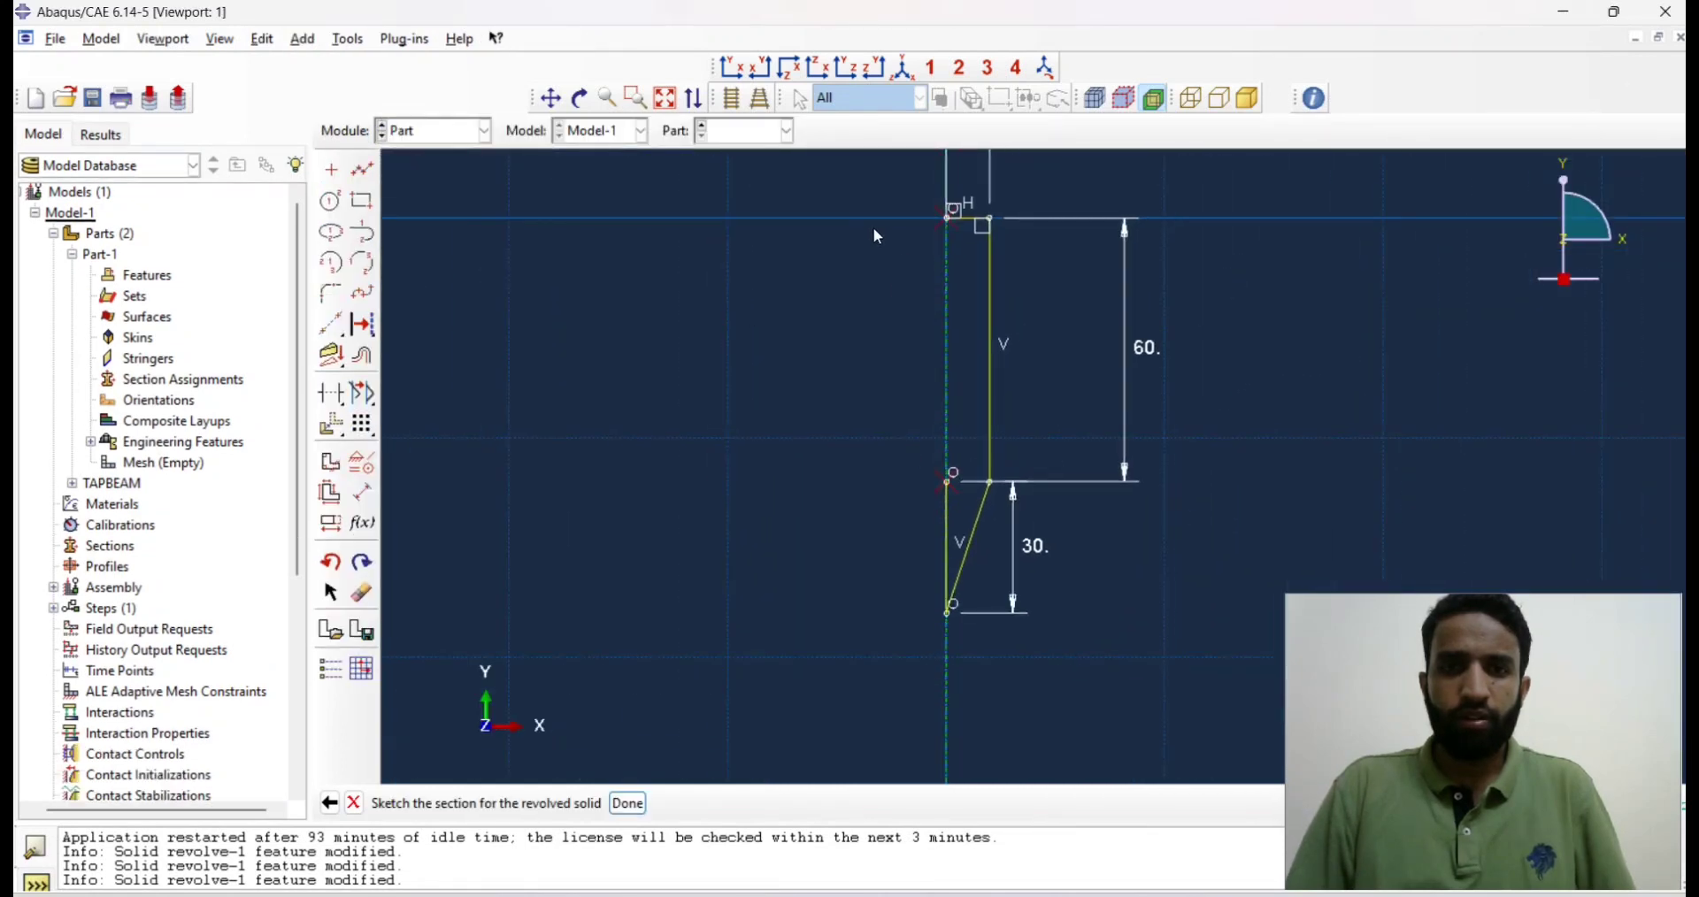
scroll(950, 542, "up", 2)
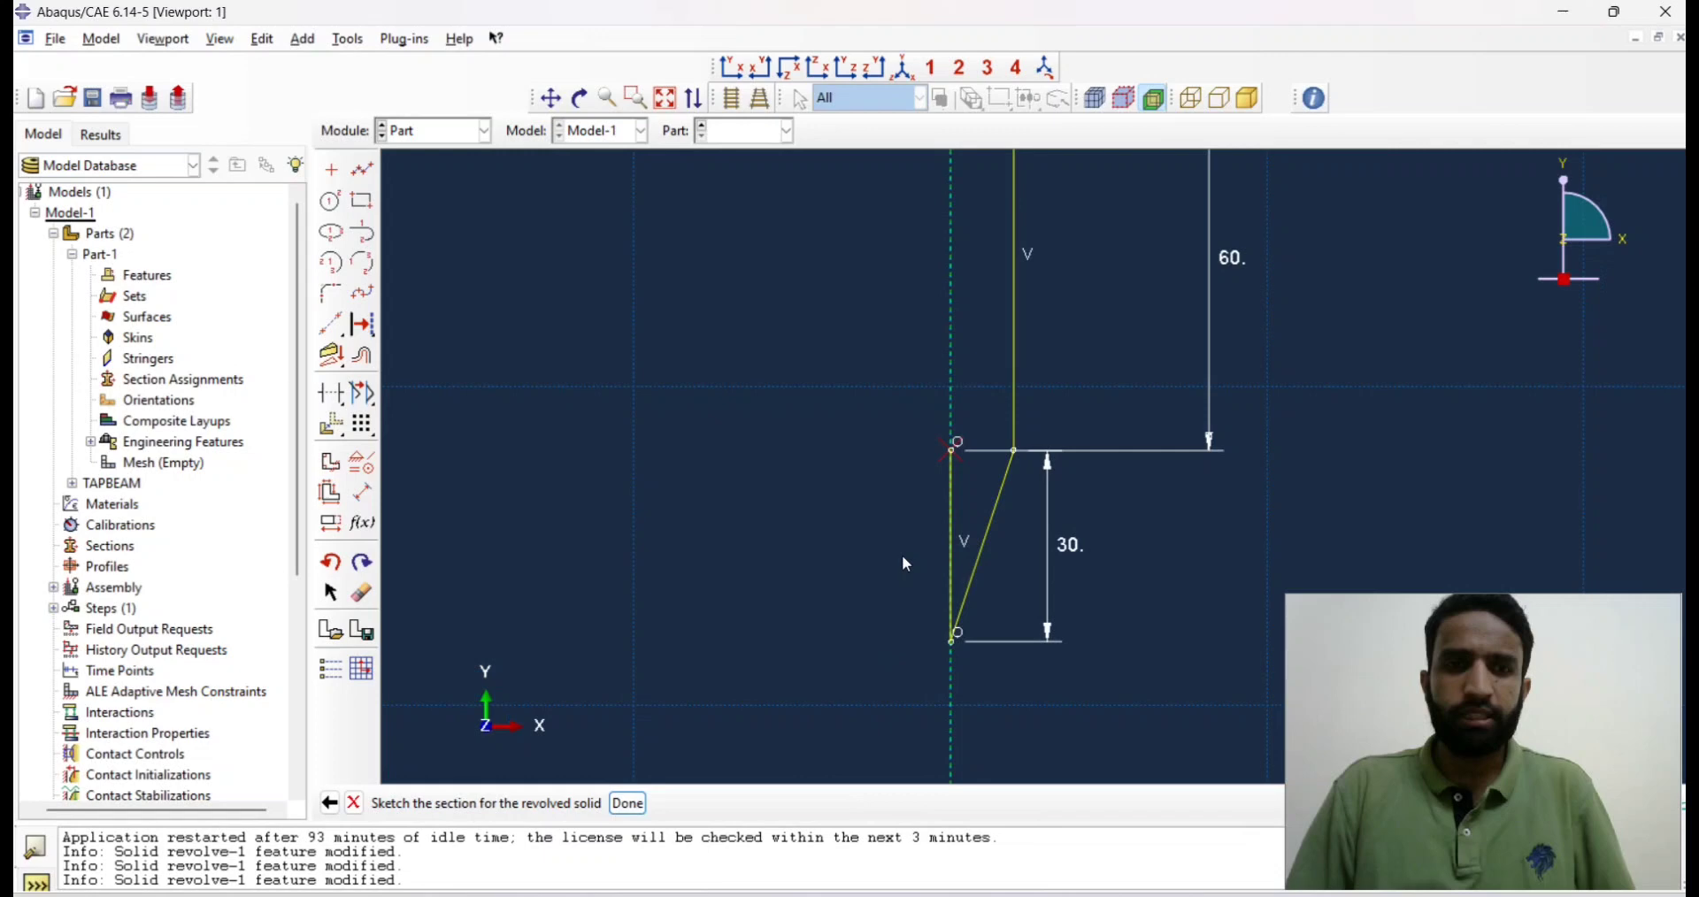
Remove an extra entity and draw a new line from the top vertex to the bottom vertex.
left_click(363, 600)
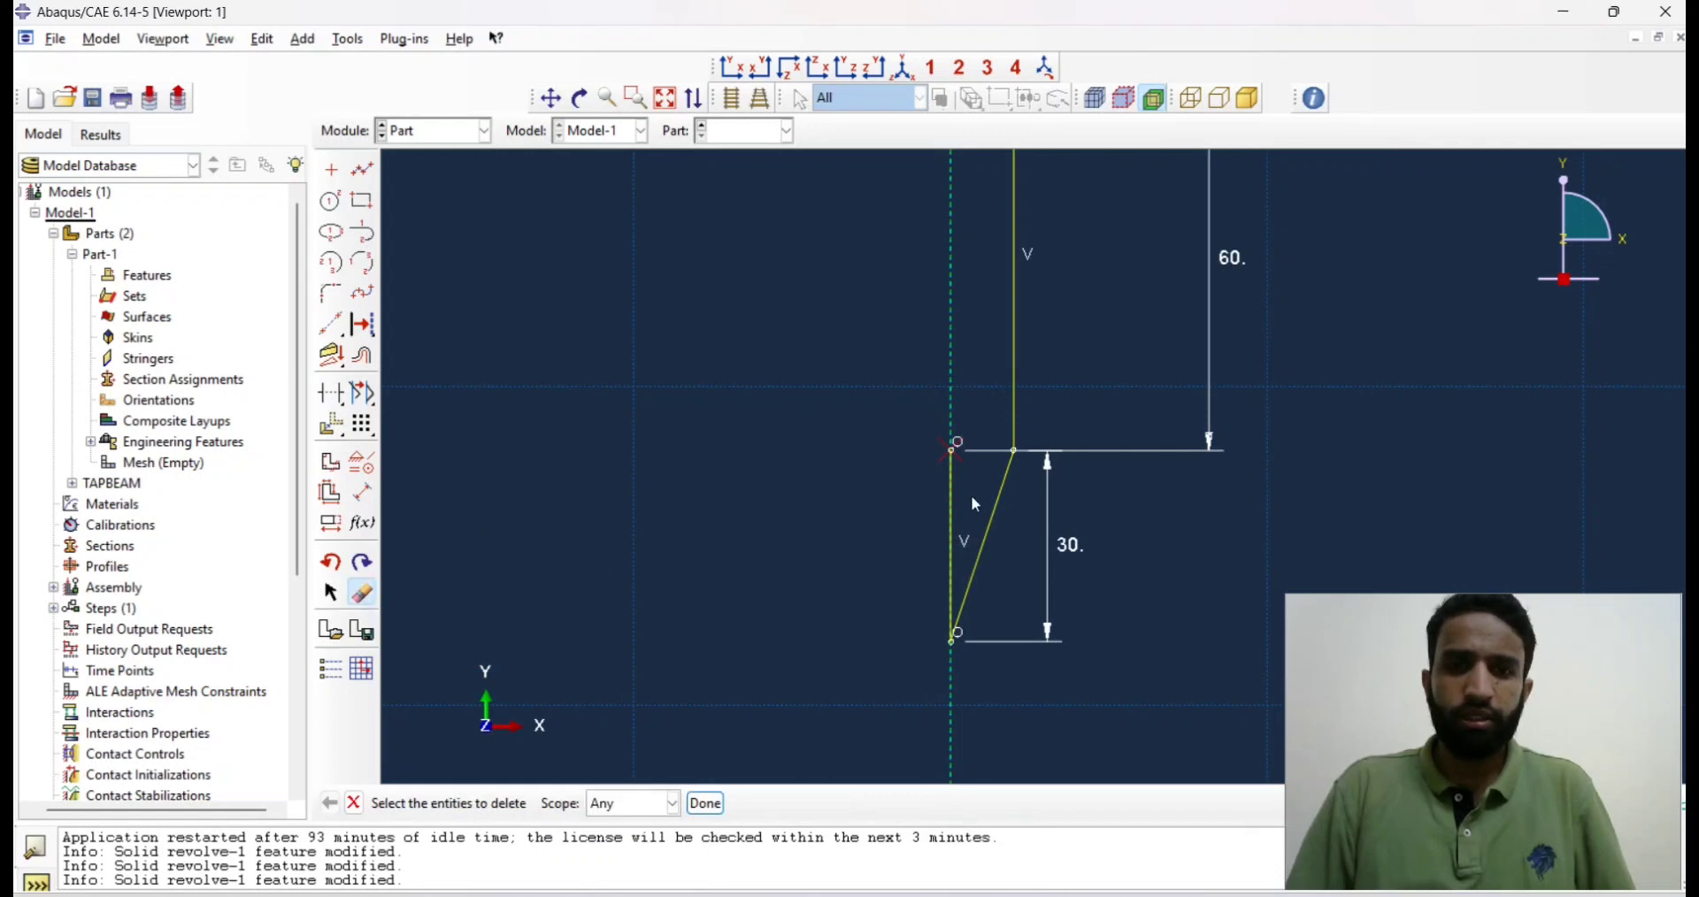
left_click(332, 400)
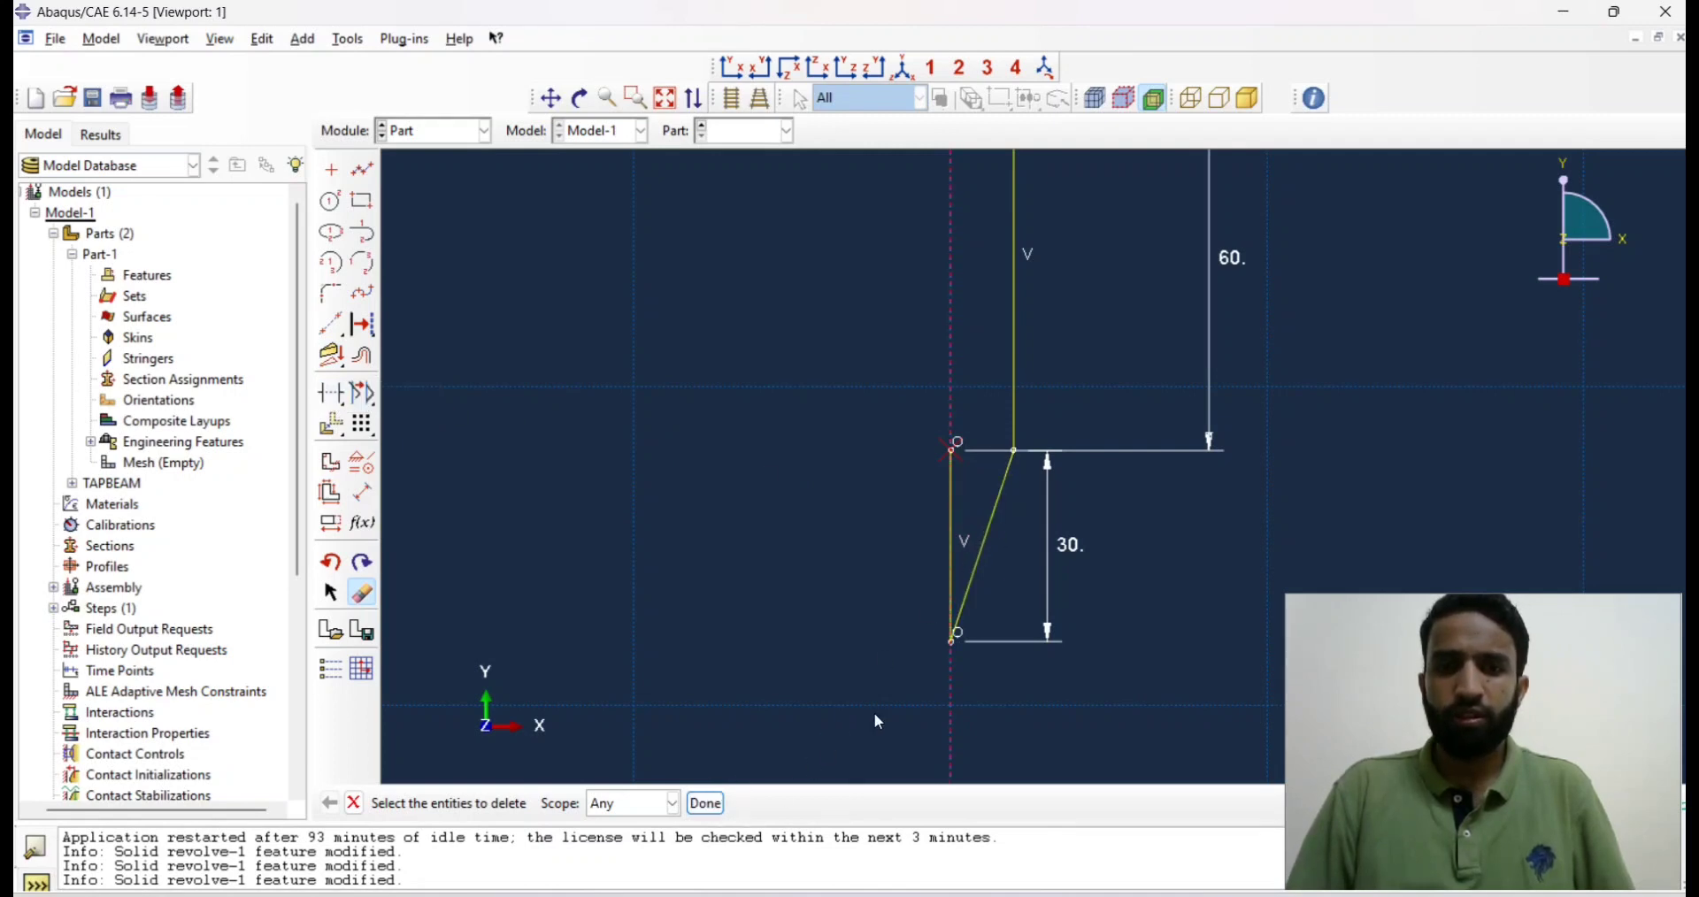
scroll(959, 524, "down", 1)
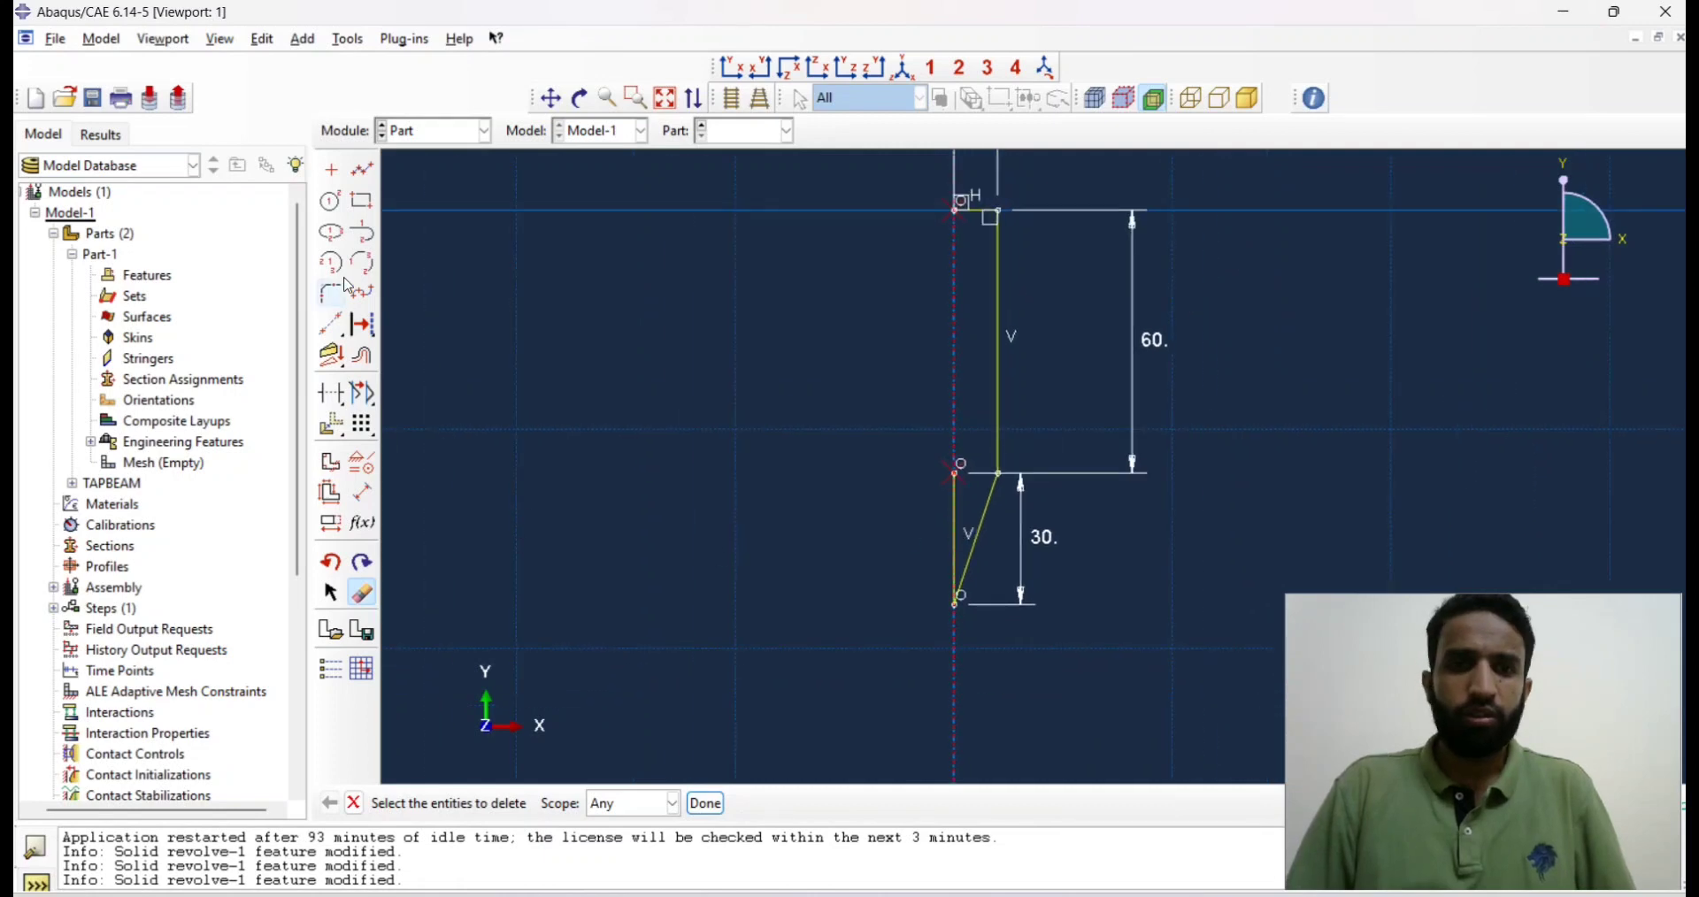
left_click(363, 169)
left_click(965, 219)
left_click(956, 604)
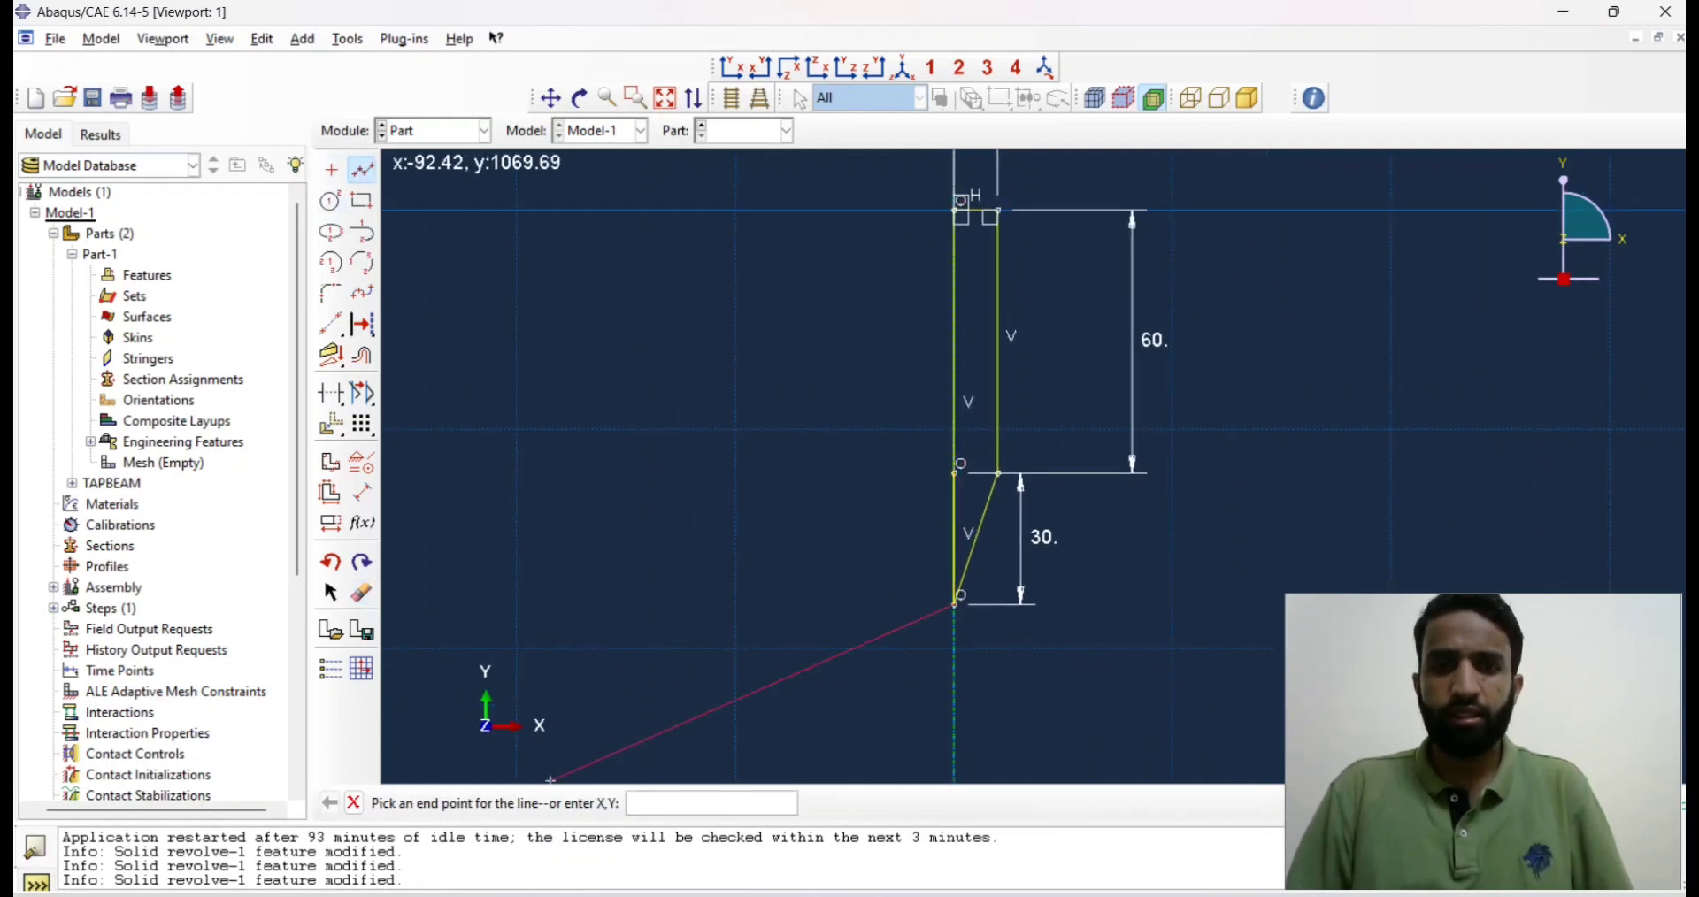
key("Escape")
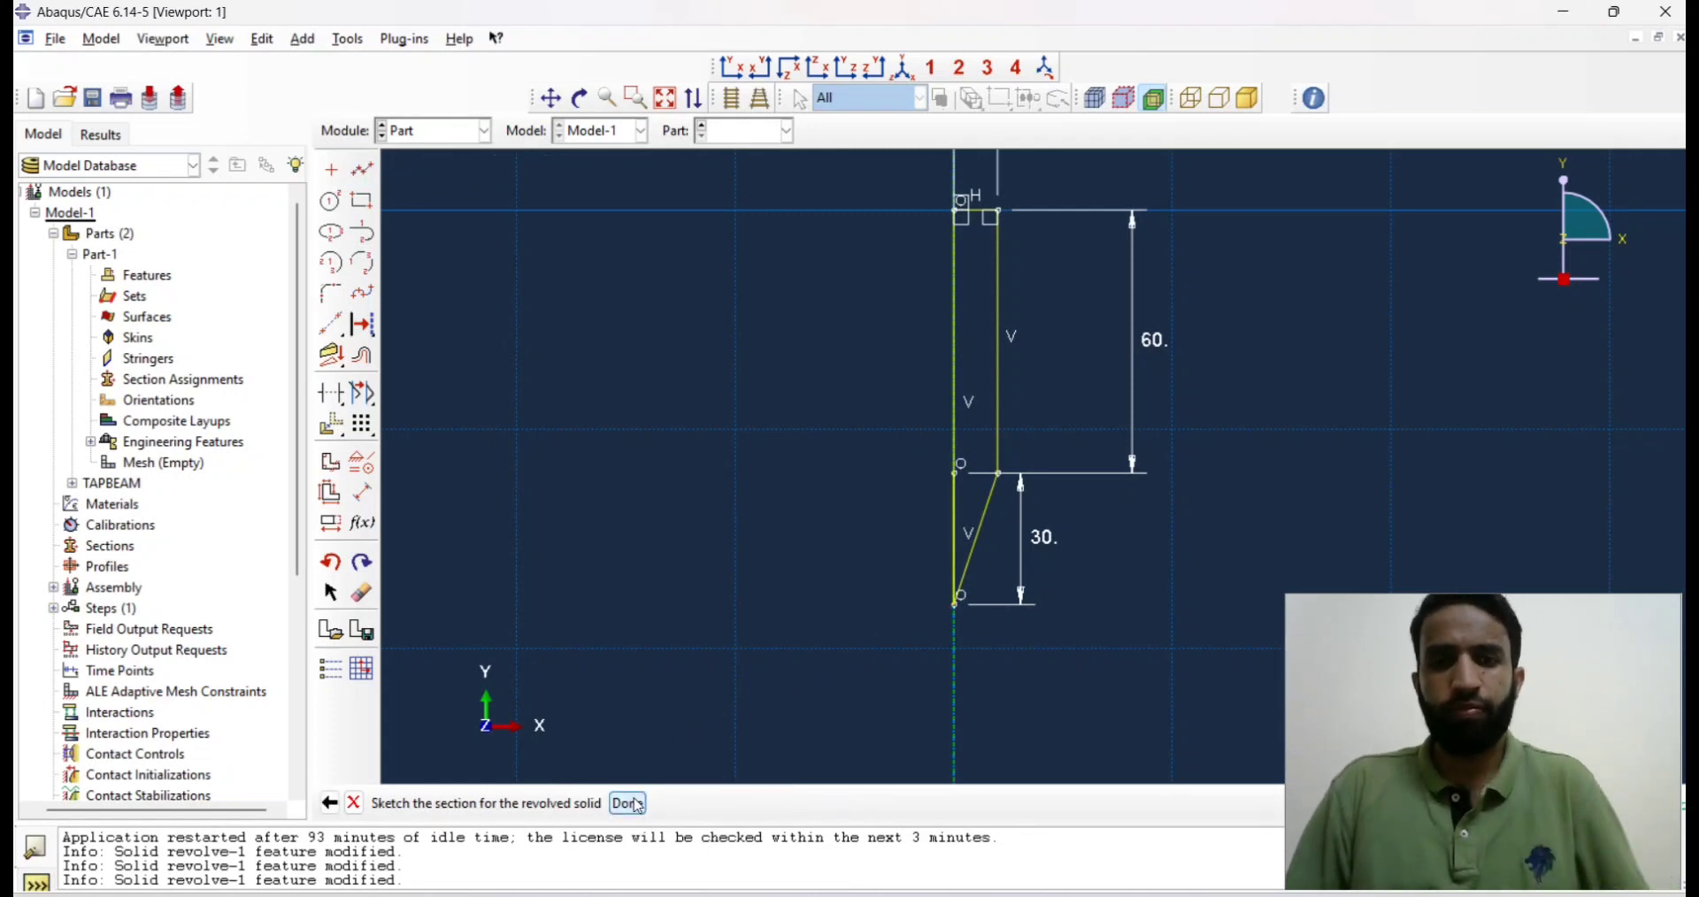
After the closed-section error, delete the dashed construction line, lower vertical segment and its 30 dimension.
left_click(629, 804)
left_click(852, 481)
scroll(1002, 570, "up", 3)
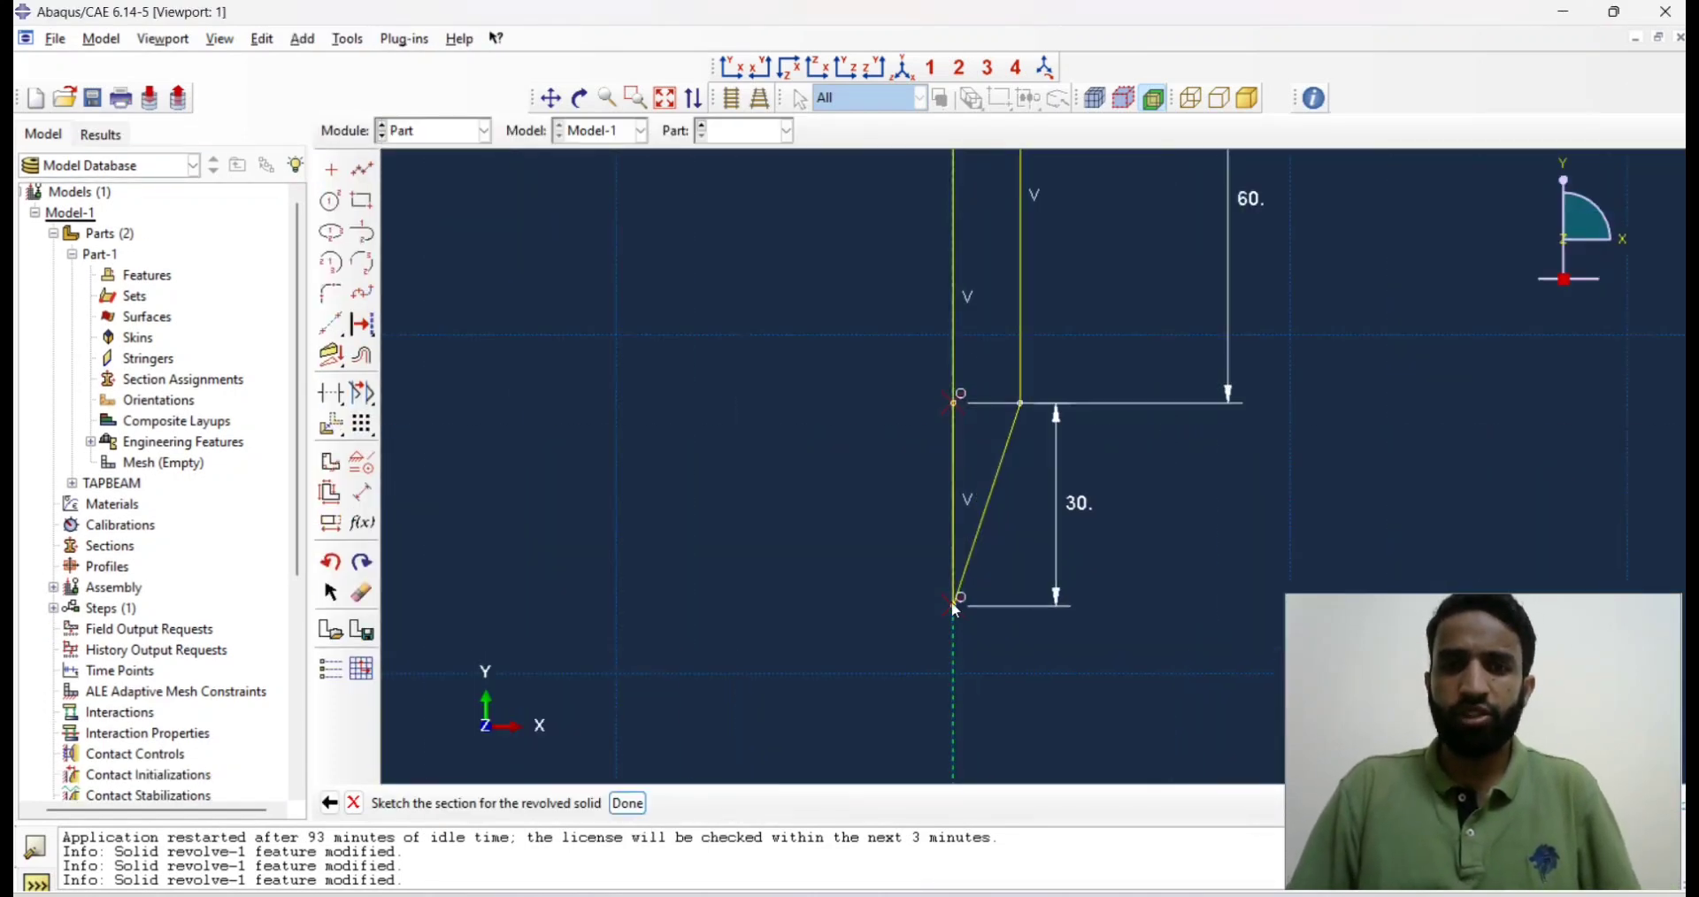
left_click(362, 593)
left_click(958, 440)
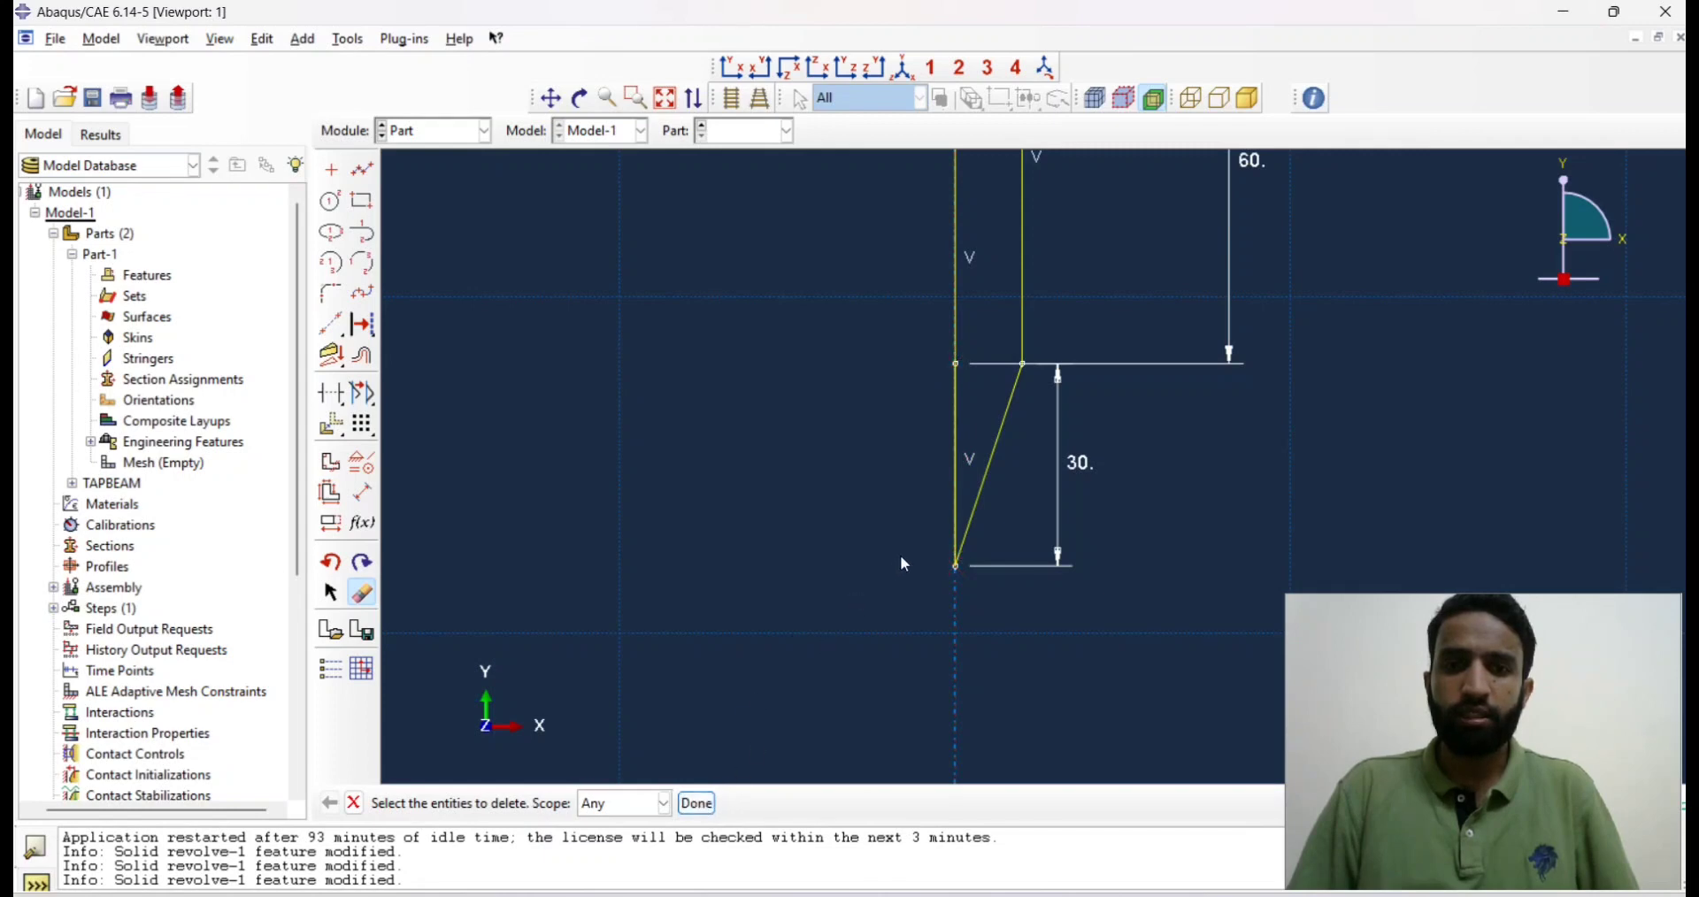
left_click(959, 407)
left_click(698, 804)
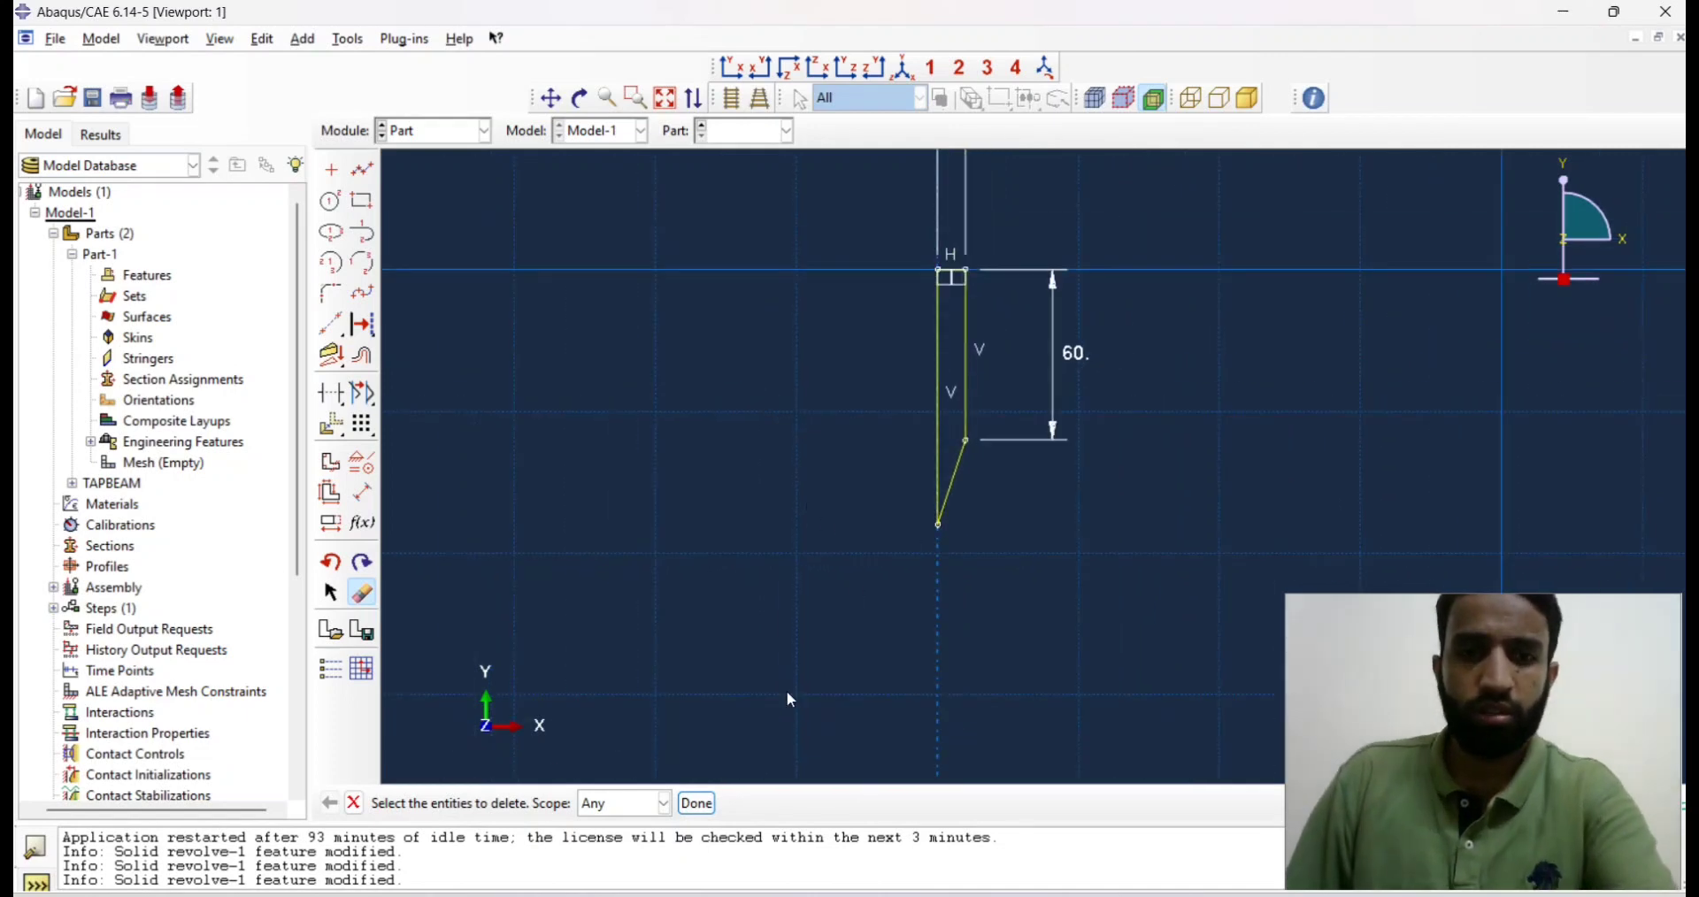
left_click(697, 803)
Dismiss the missing-centreline message and delete the upper left vertical line.
left_click(634, 805)
left_click(851, 479)
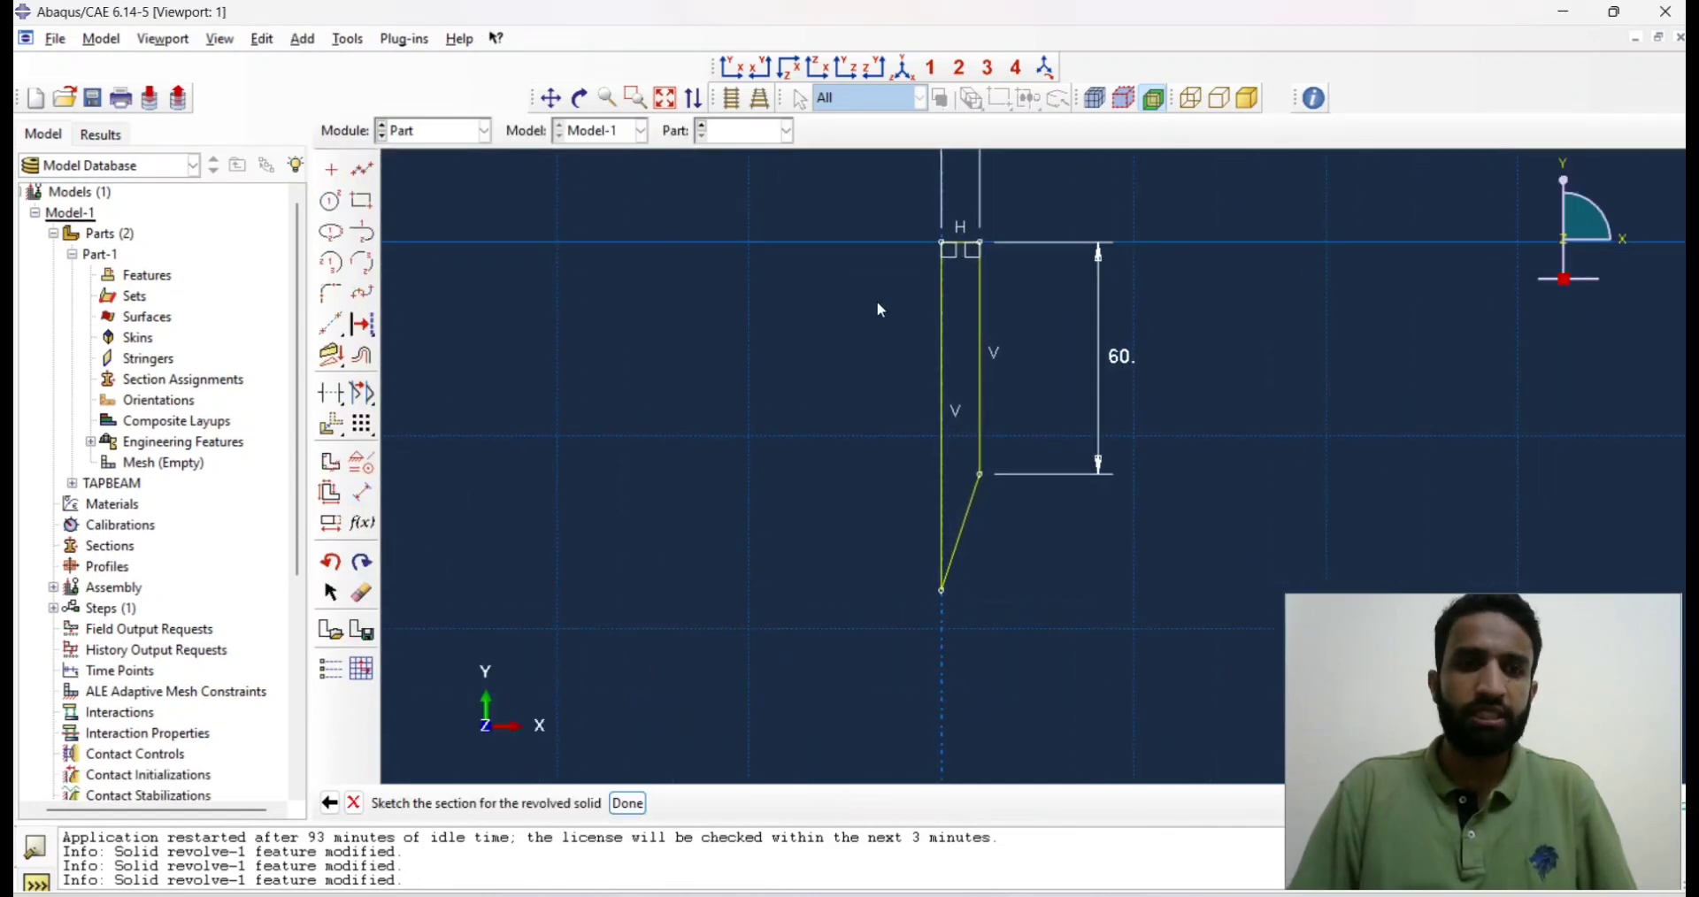
scroll(945, 566, "down", 2)
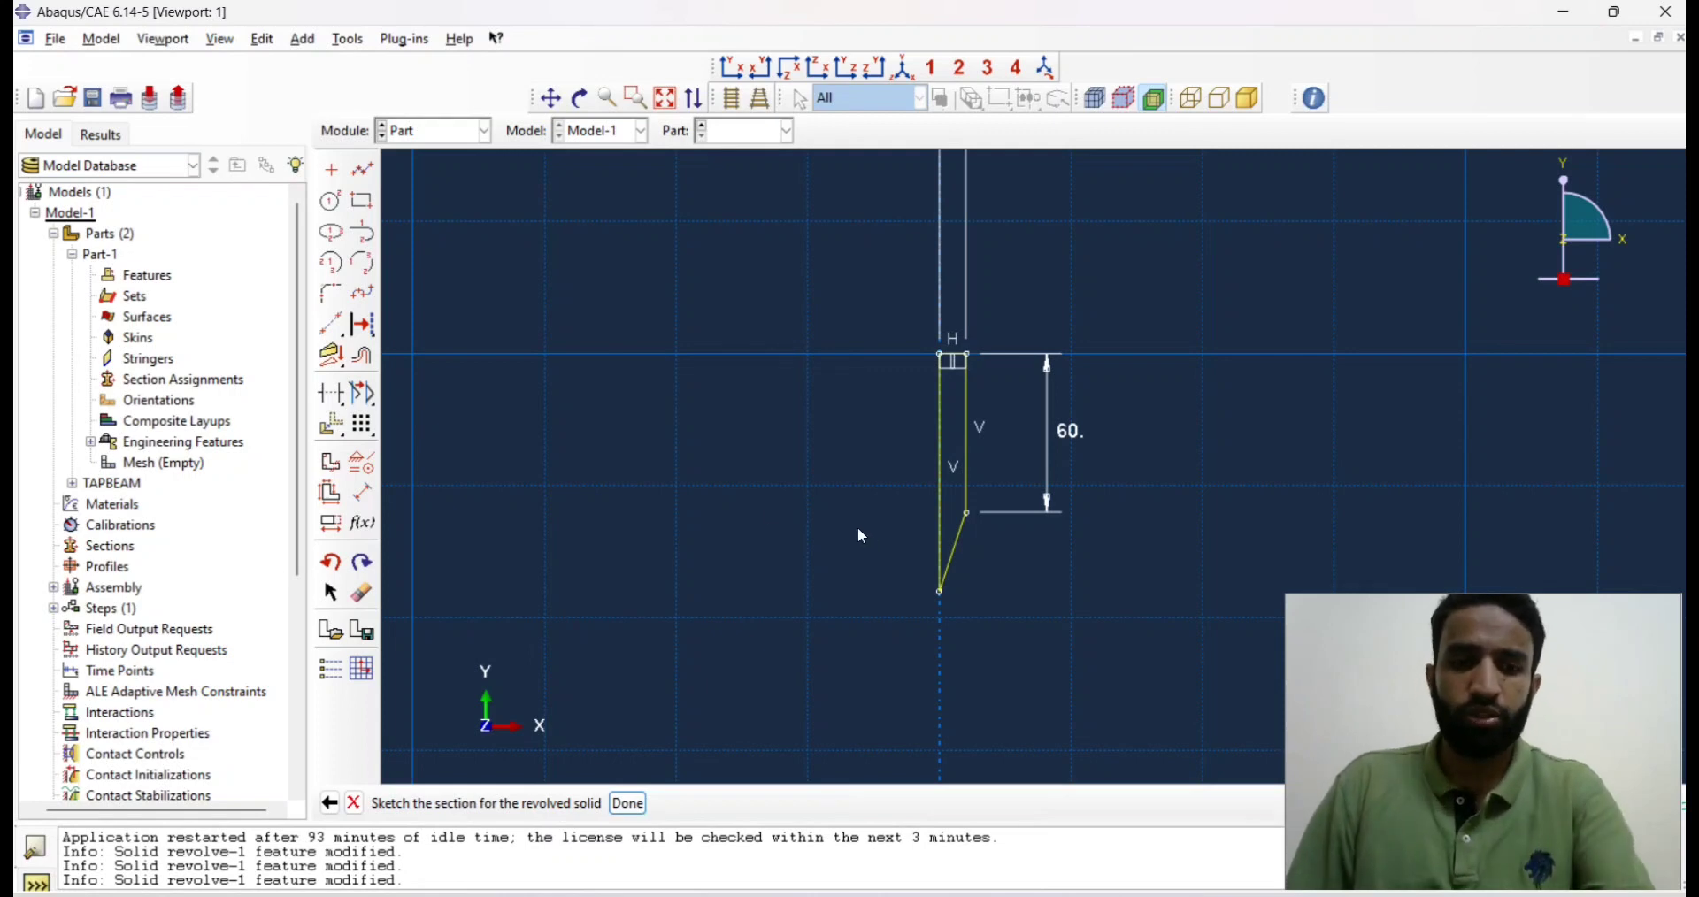
left_click(943, 478)
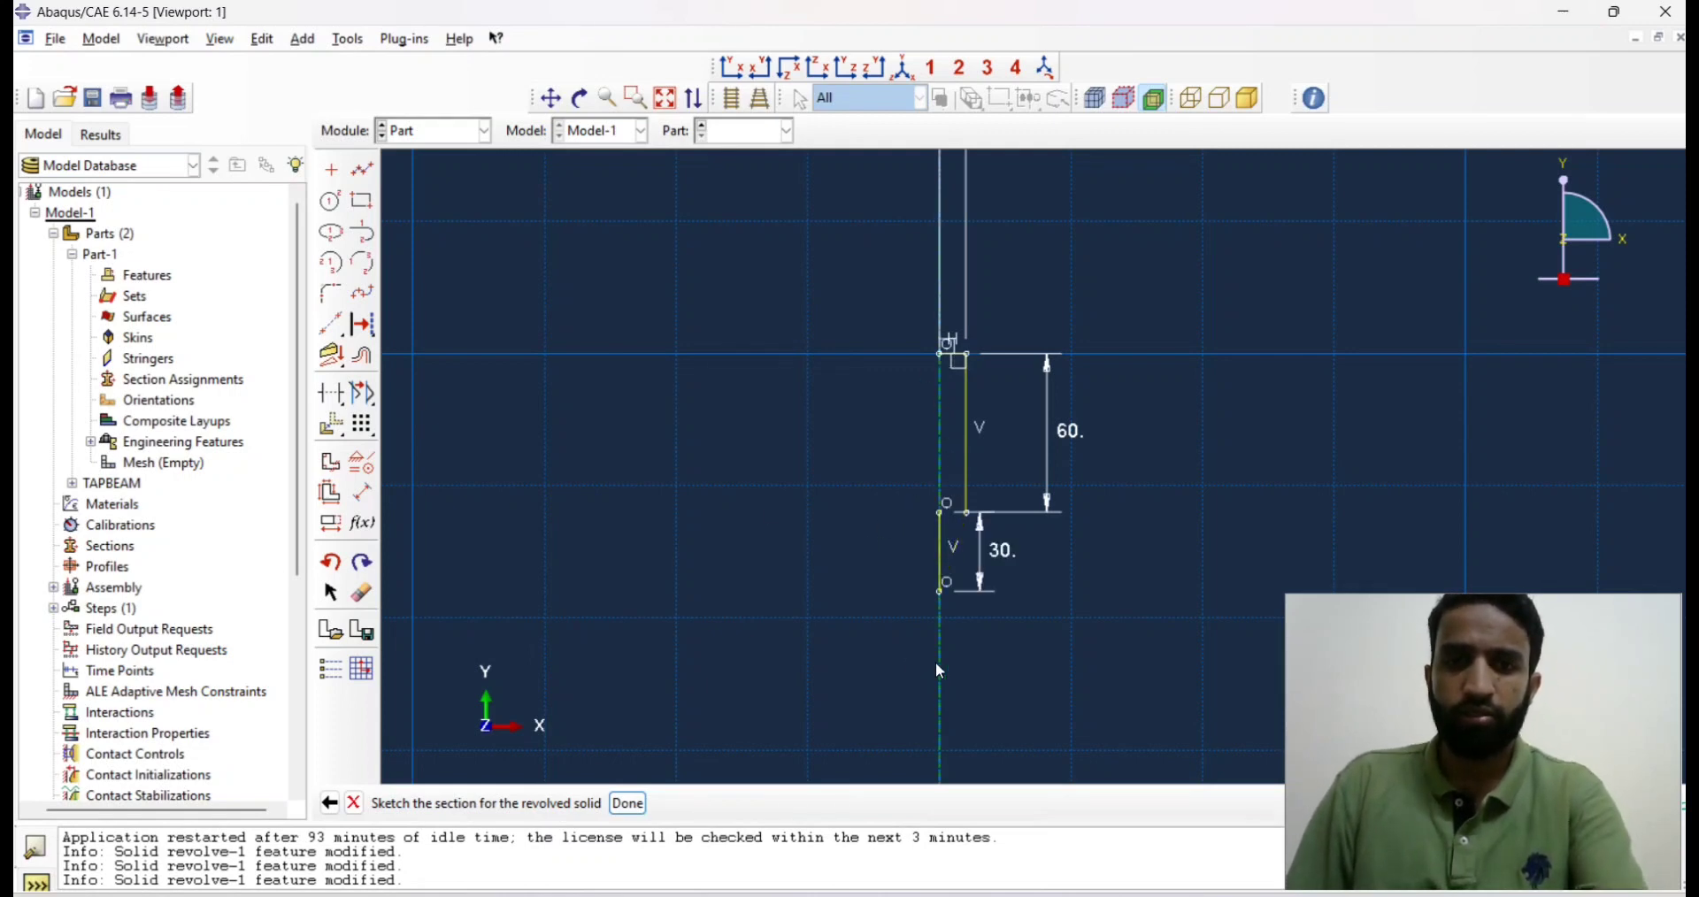
scroll(936, 662, "up", 4)
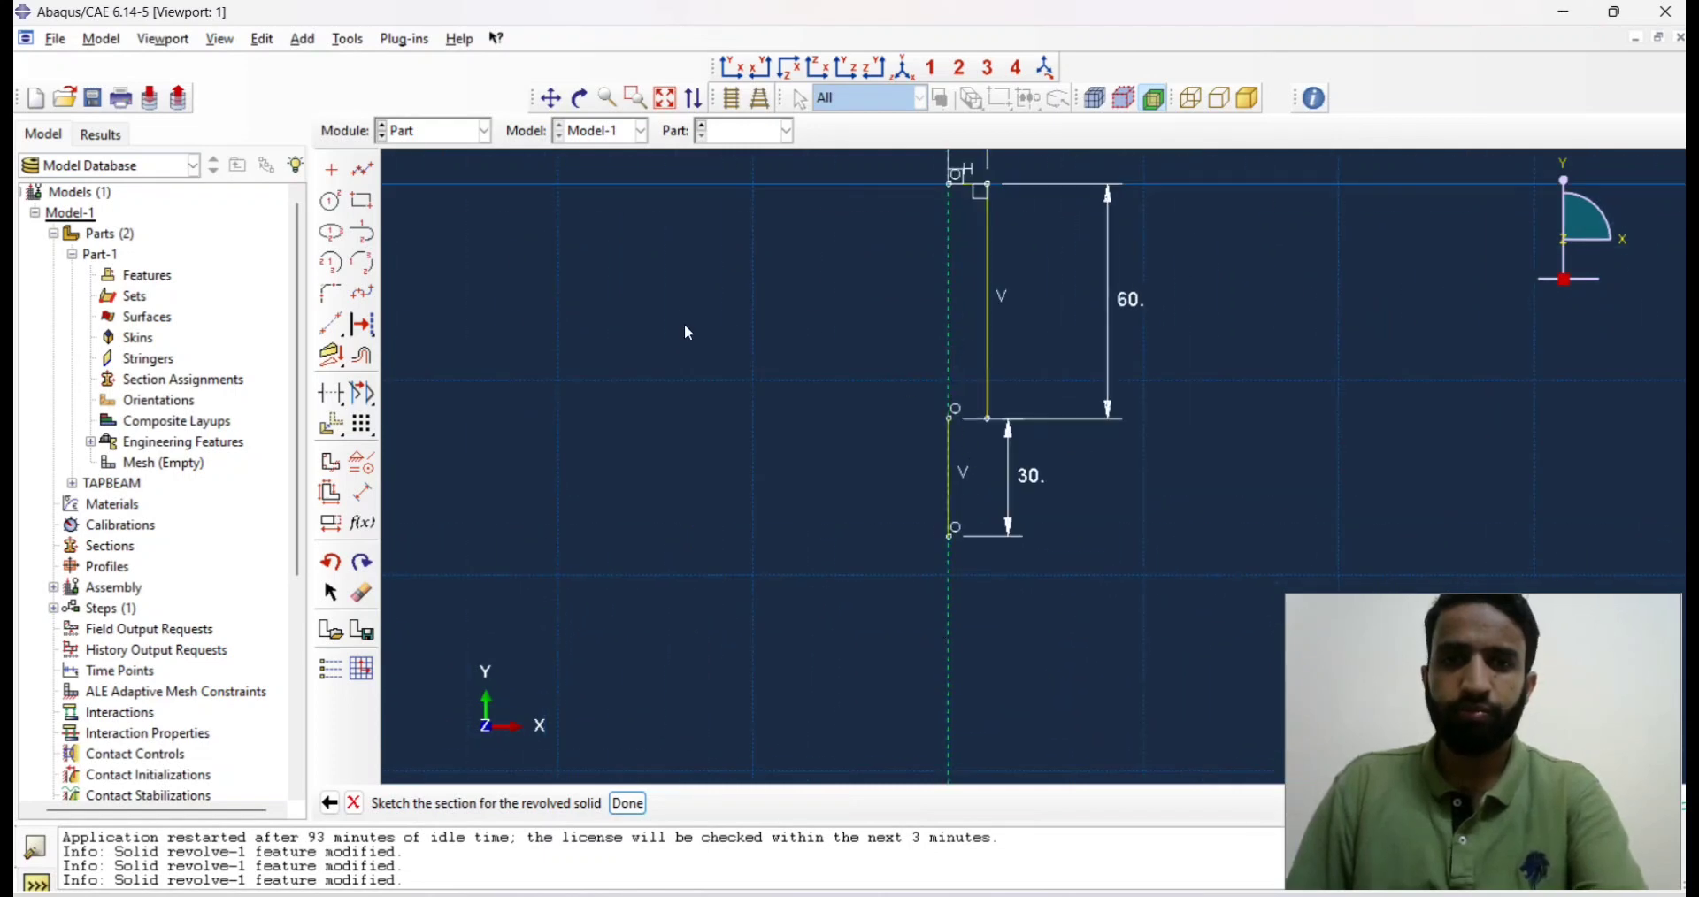
Draw a line from the right vertex down to the bottom vertex.
left_click(364, 169)
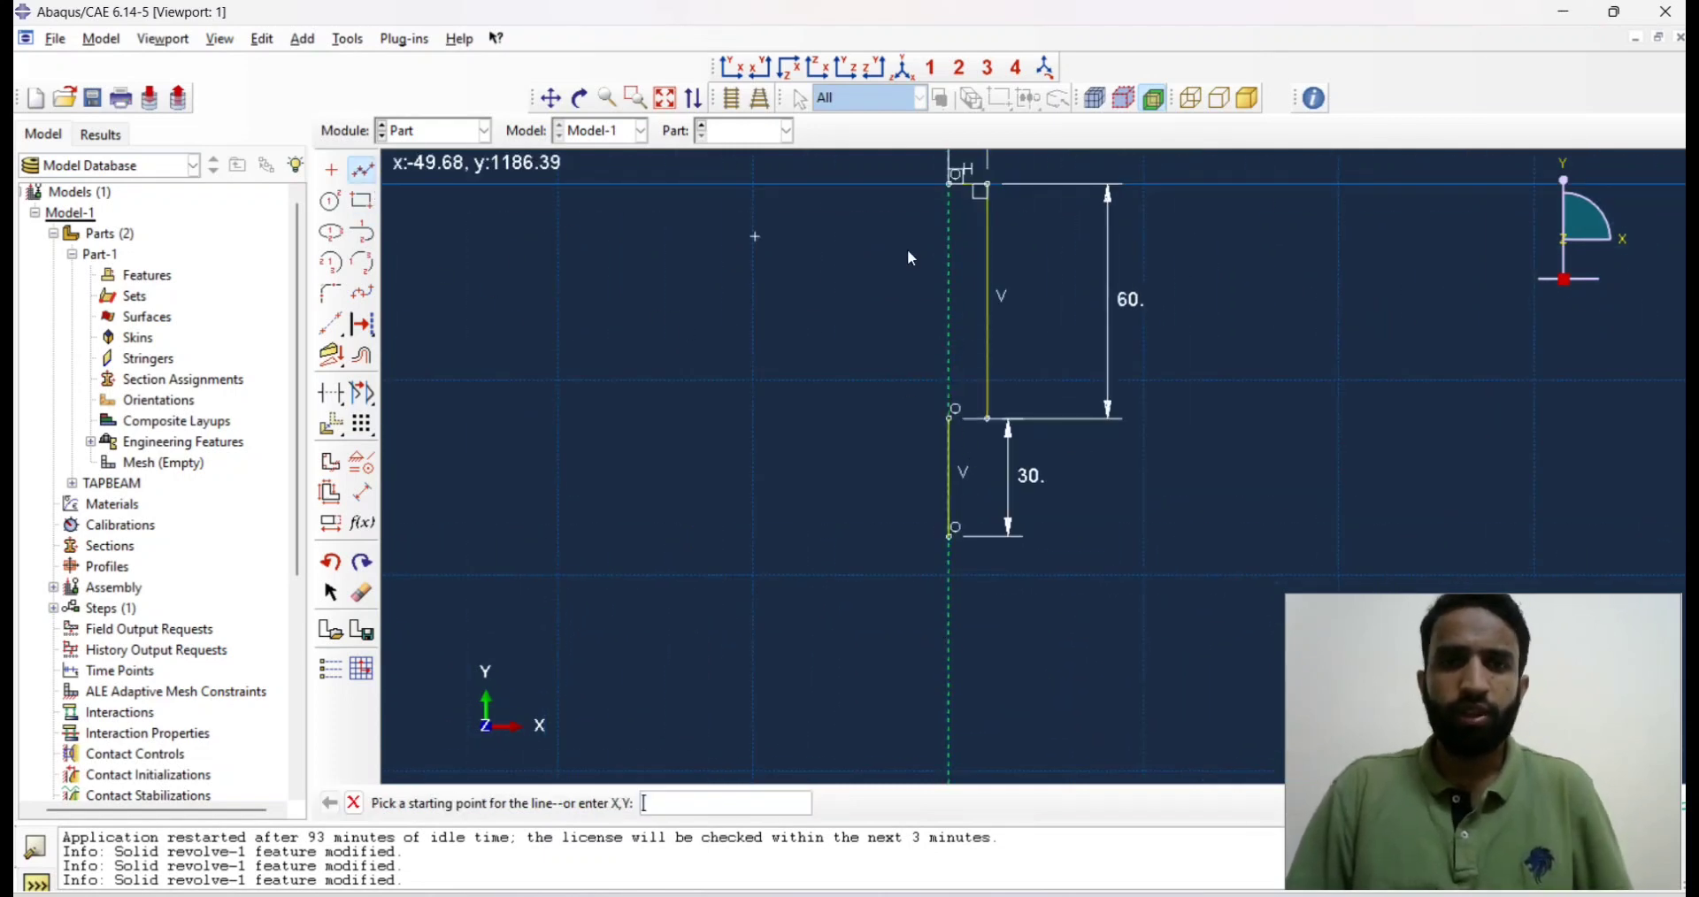
left_click(990, 422)
left_click(952, 533)
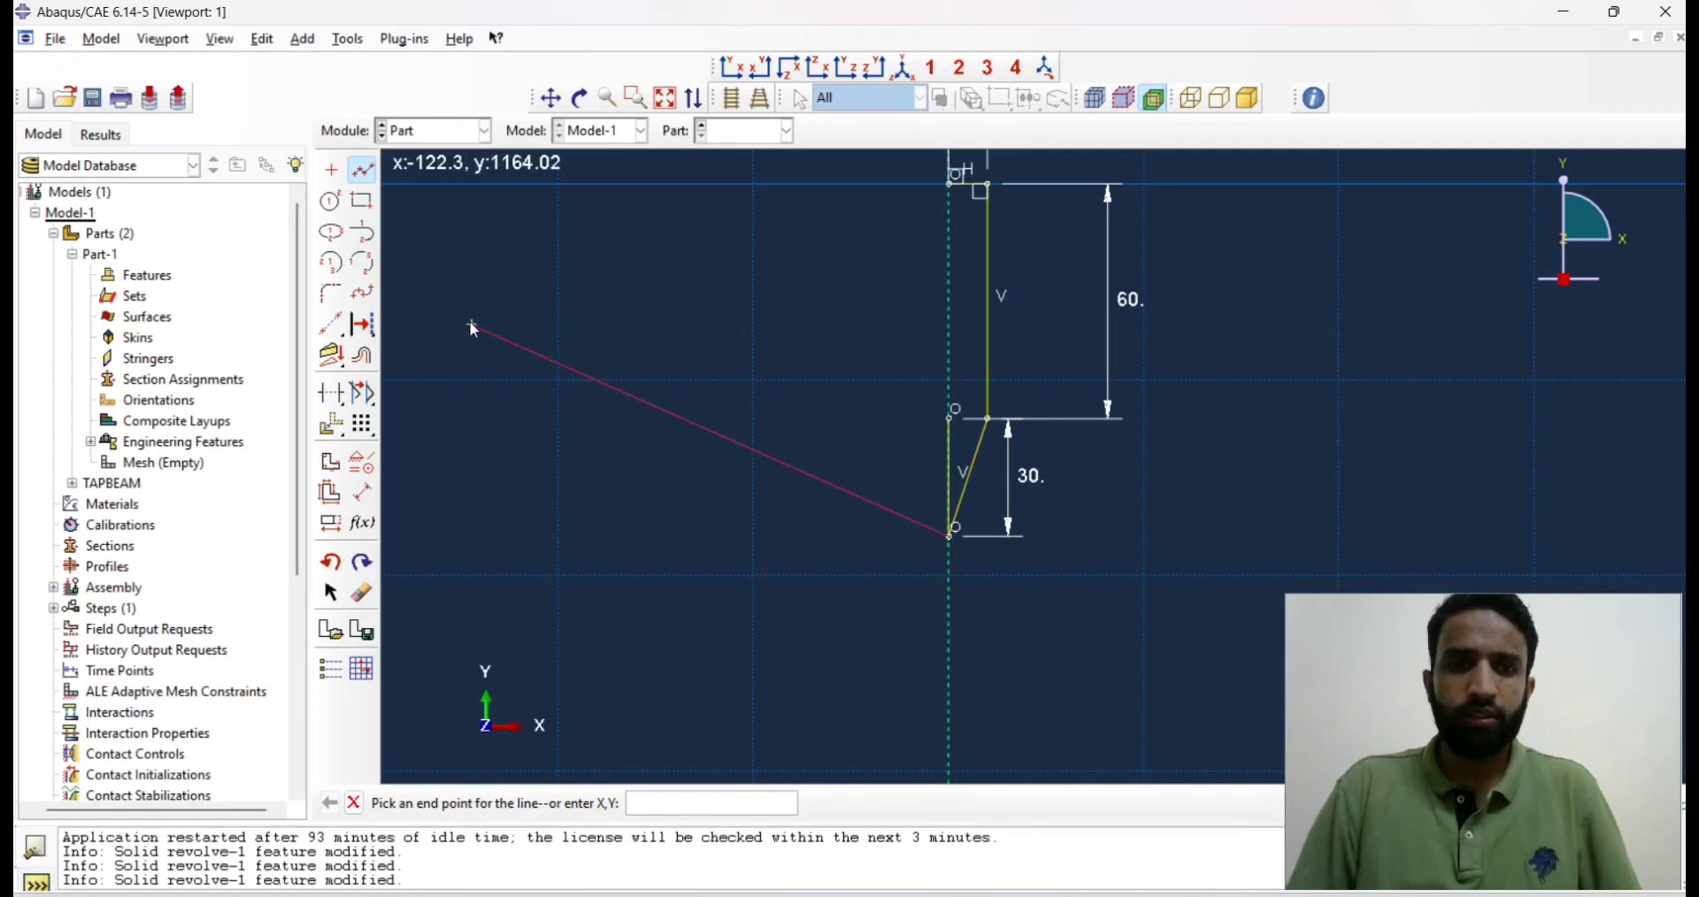
left_click(362, 492)
Delete the left vertical line, its vertical constraint and the 30 dimension.
left_click(362, 593)
scroll(955, 447, "down", 6)
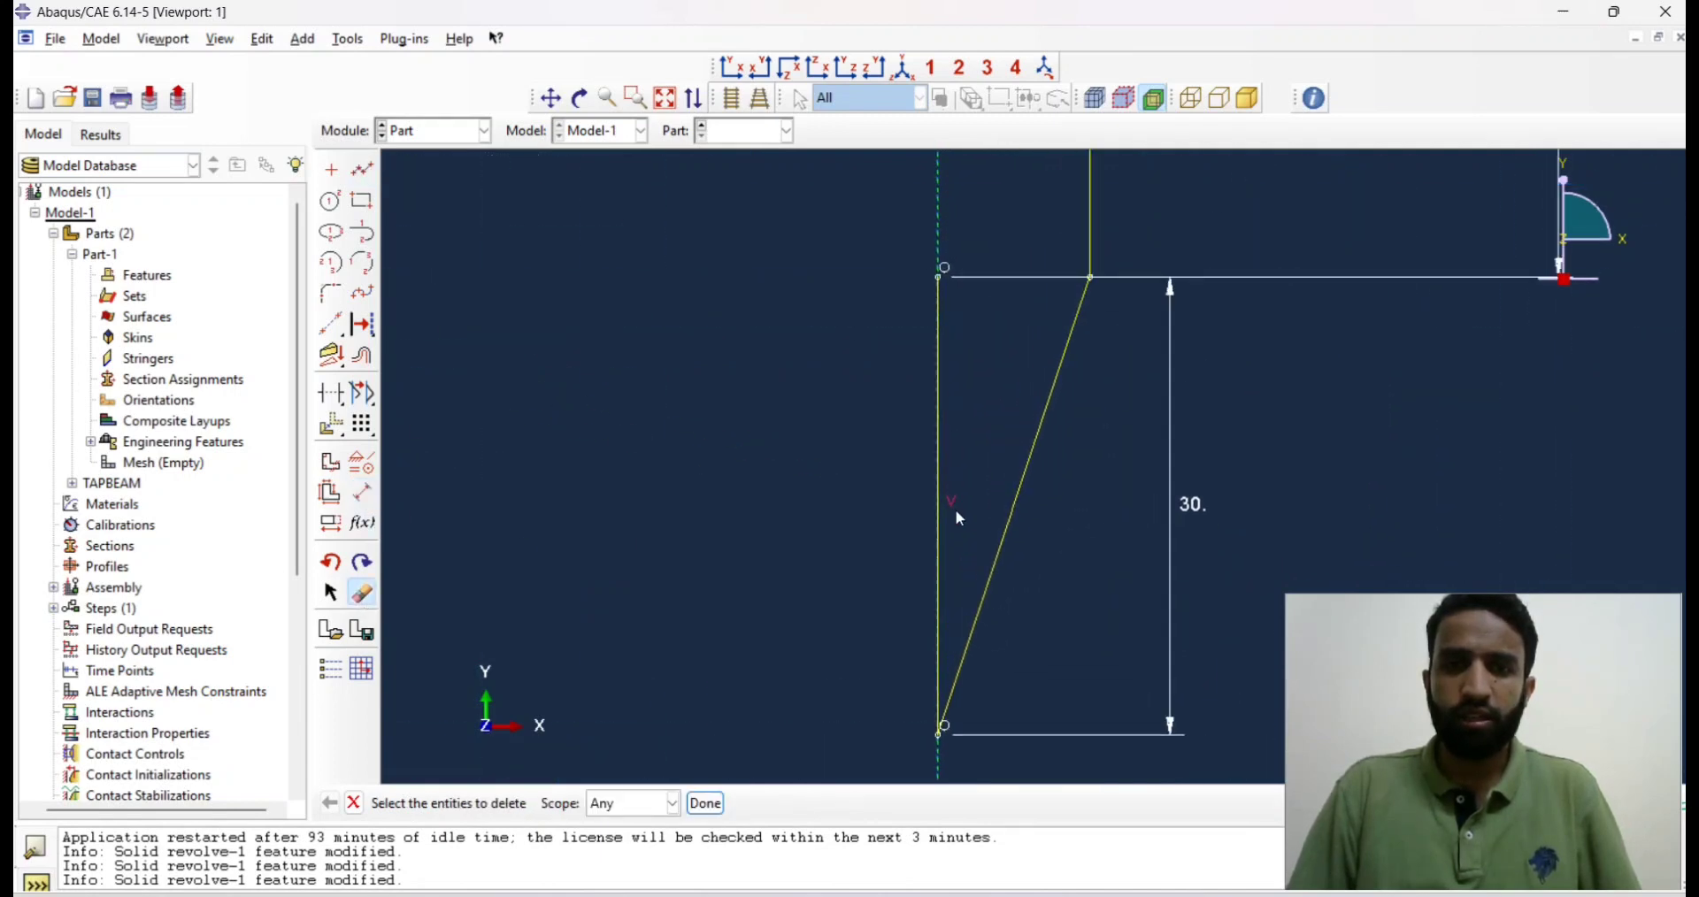
scroll(867, 513, "up", 5)
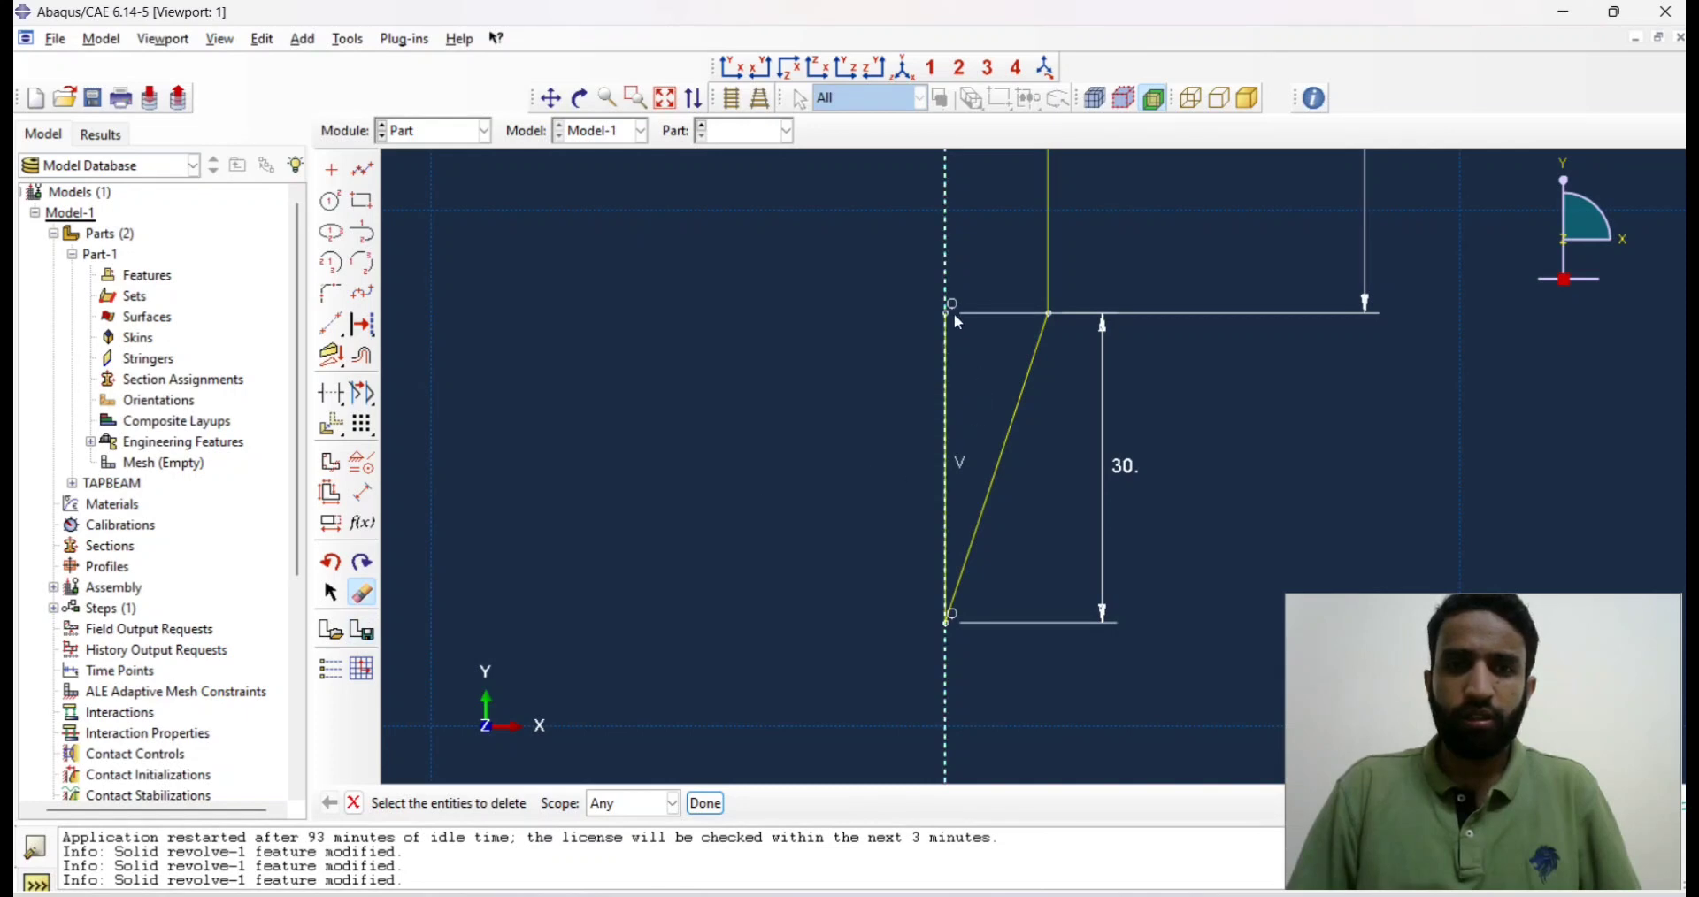
left_click(947, 345)
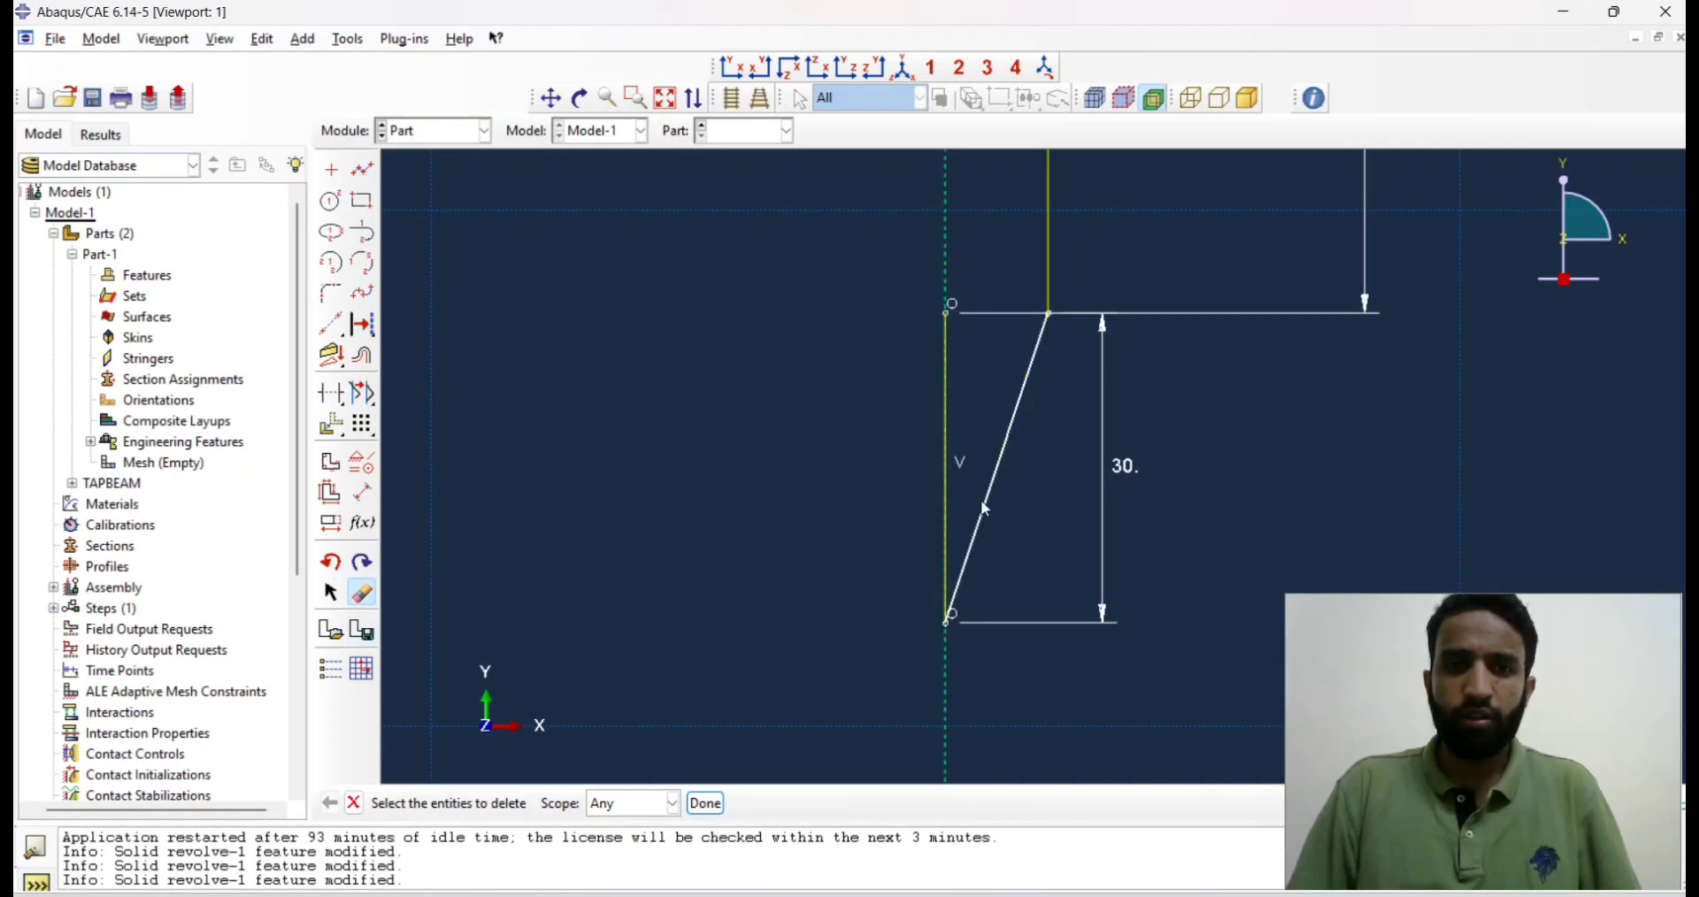
left_click(948, 453)
scroll(938, 469, "up", 5)
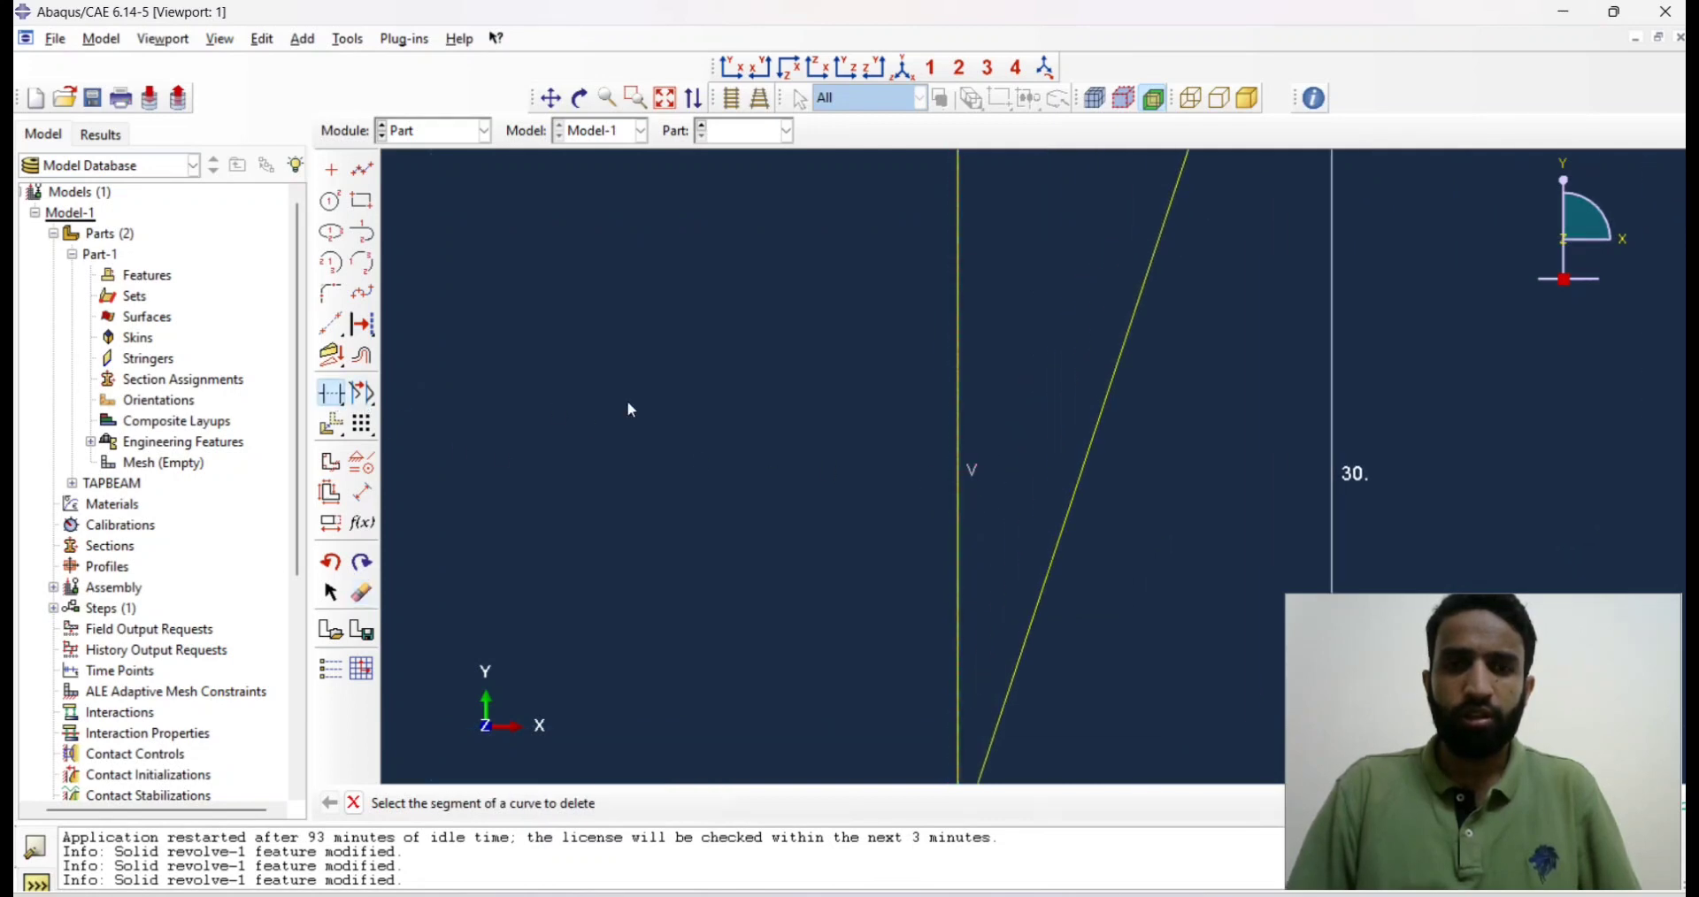
left_click(959, 389)
scroll(830, 479, "down", 3)
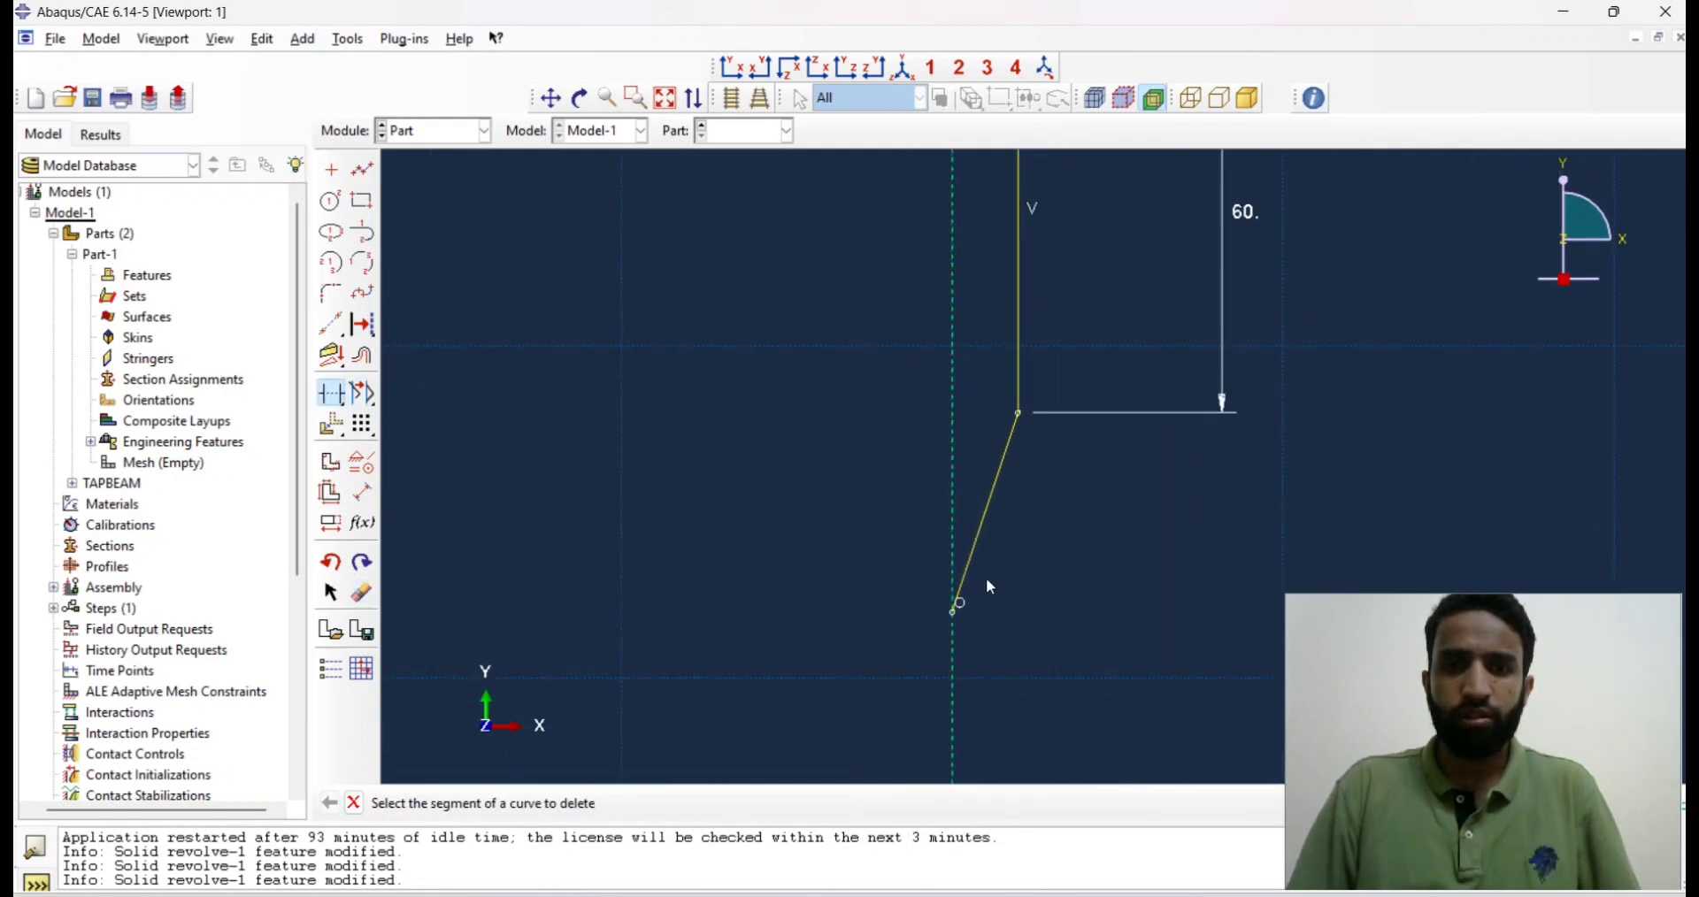
scroll(985, 577, "down", 2)
Draw a vertical line from the top vertex to the bottom vertex to close the profile.
left_click(363, 169)
left_click(968, 259)
left_click(968, 598)
key("Escape")
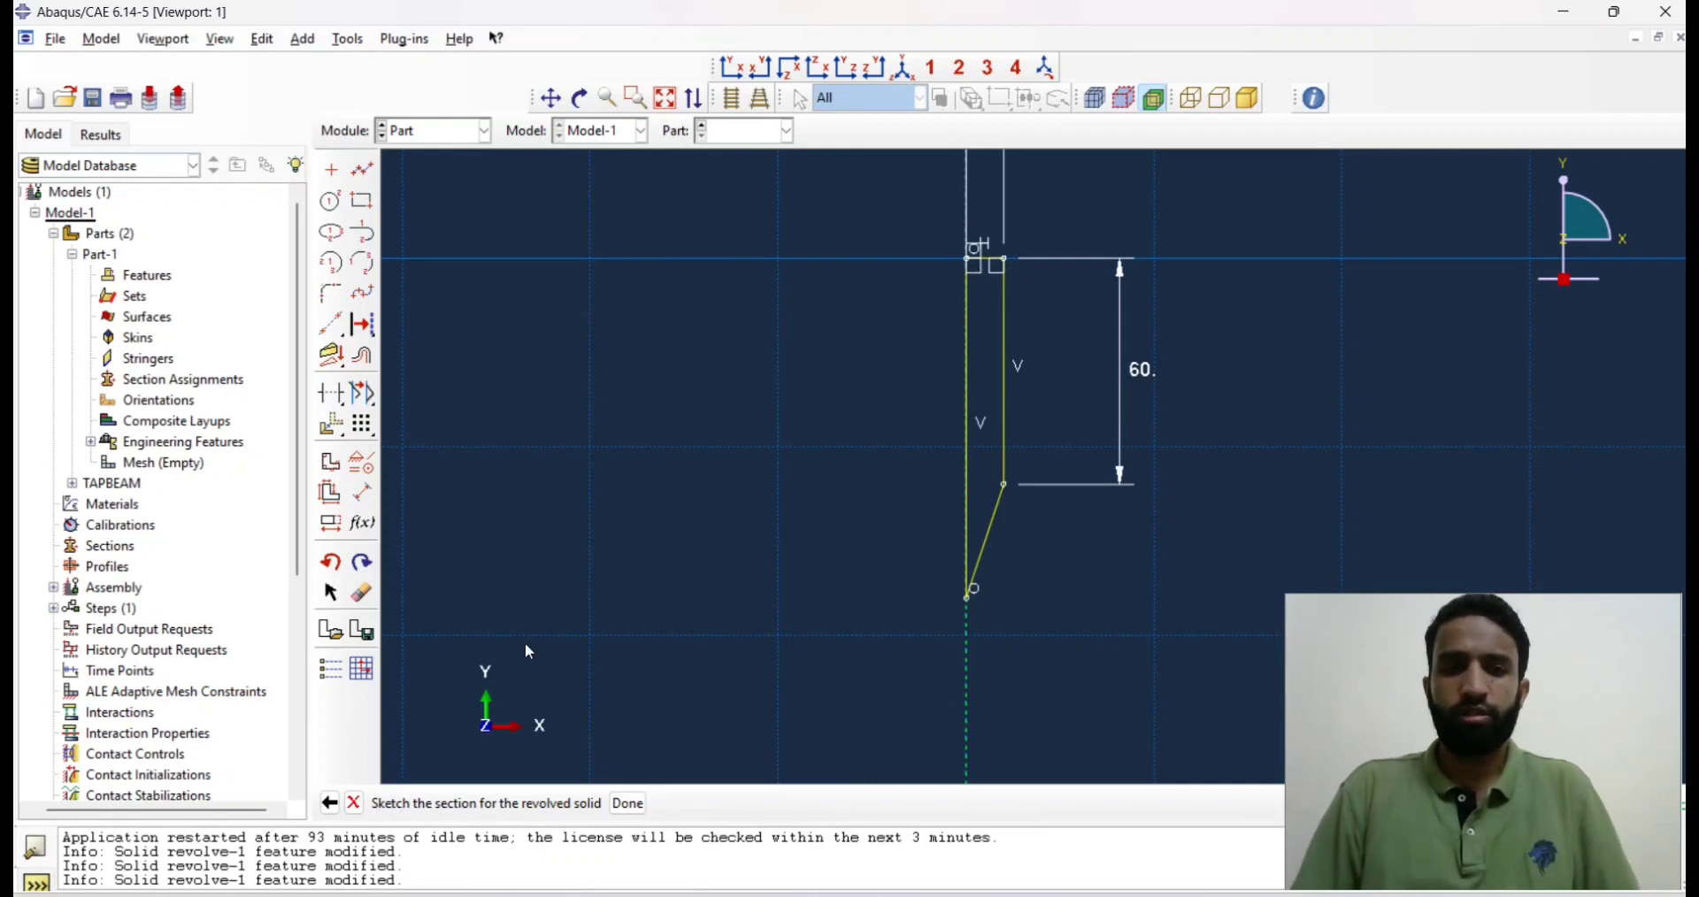
Revolve the closed profile 360° into the solid BULLET part and rotate it to view sideways.
left_click(629, 804)
mouse_move(148, 243)
left_mouse_down()
mouse_move(183, 262)
mouse_move(590, 280)
left_mouse_up()
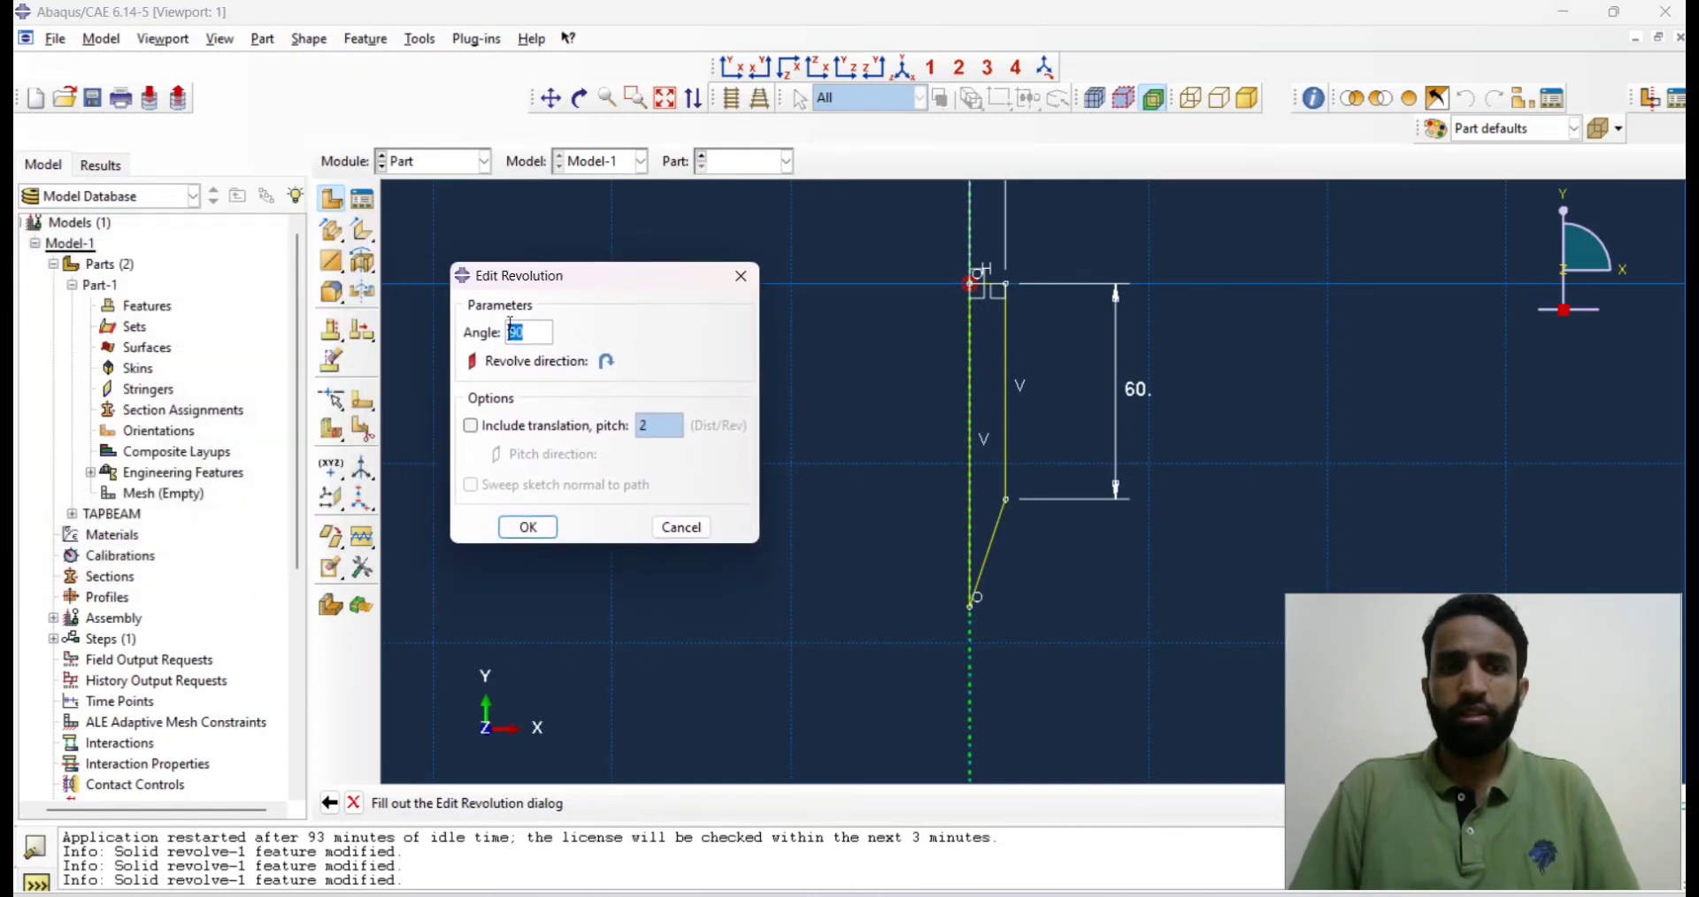
type("3")
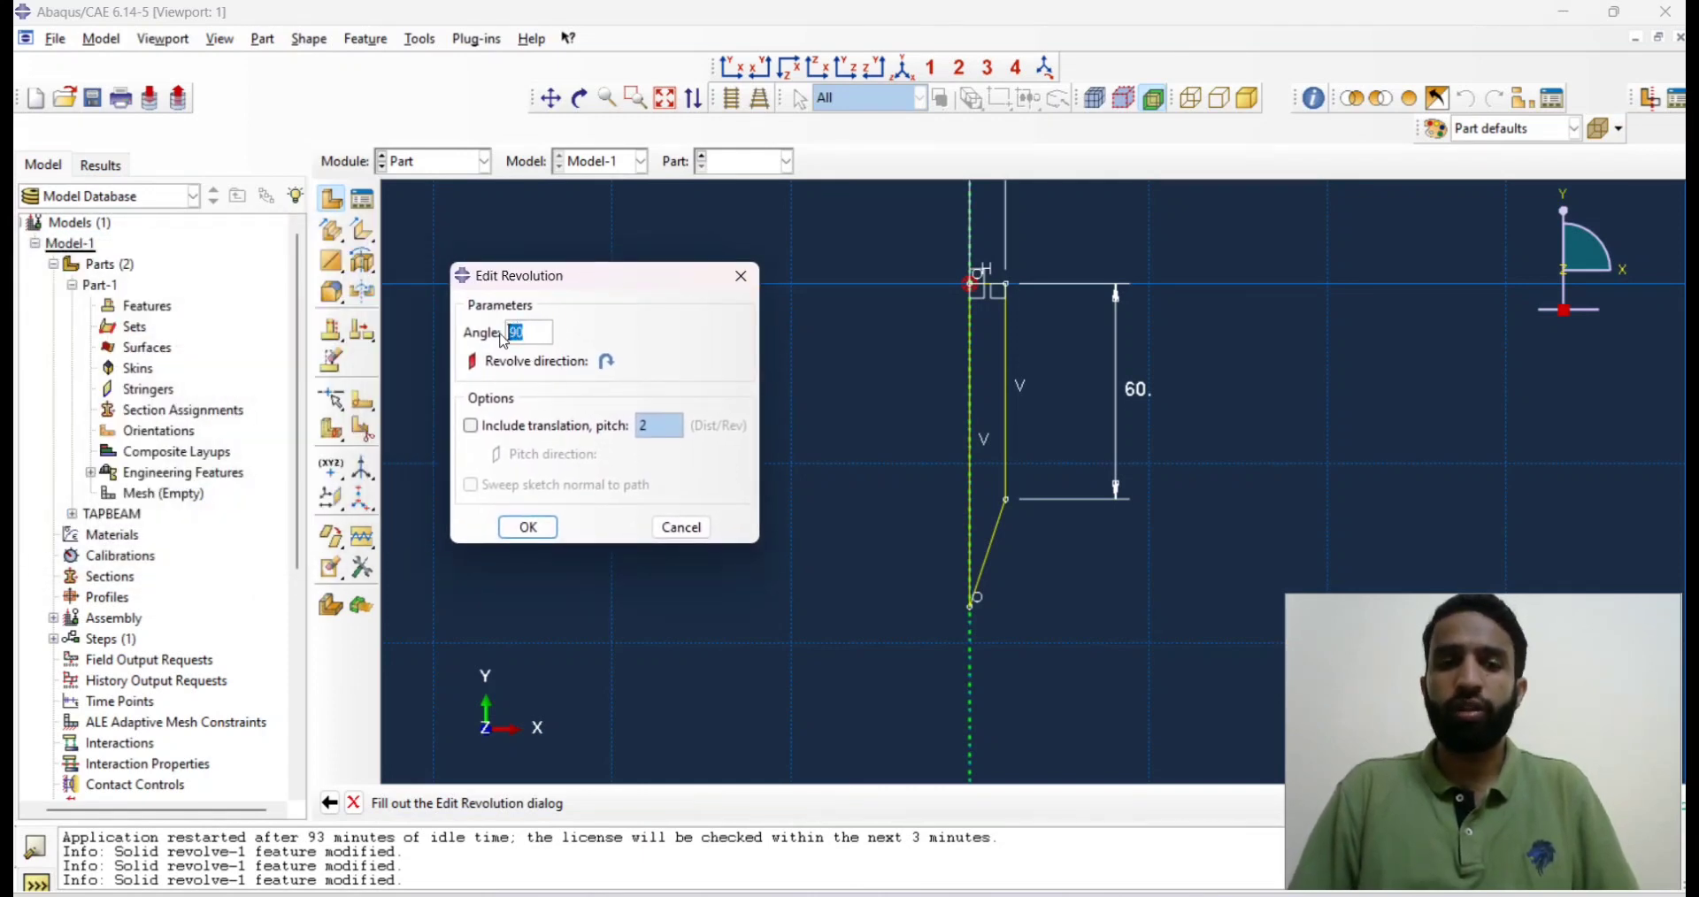
type("60")
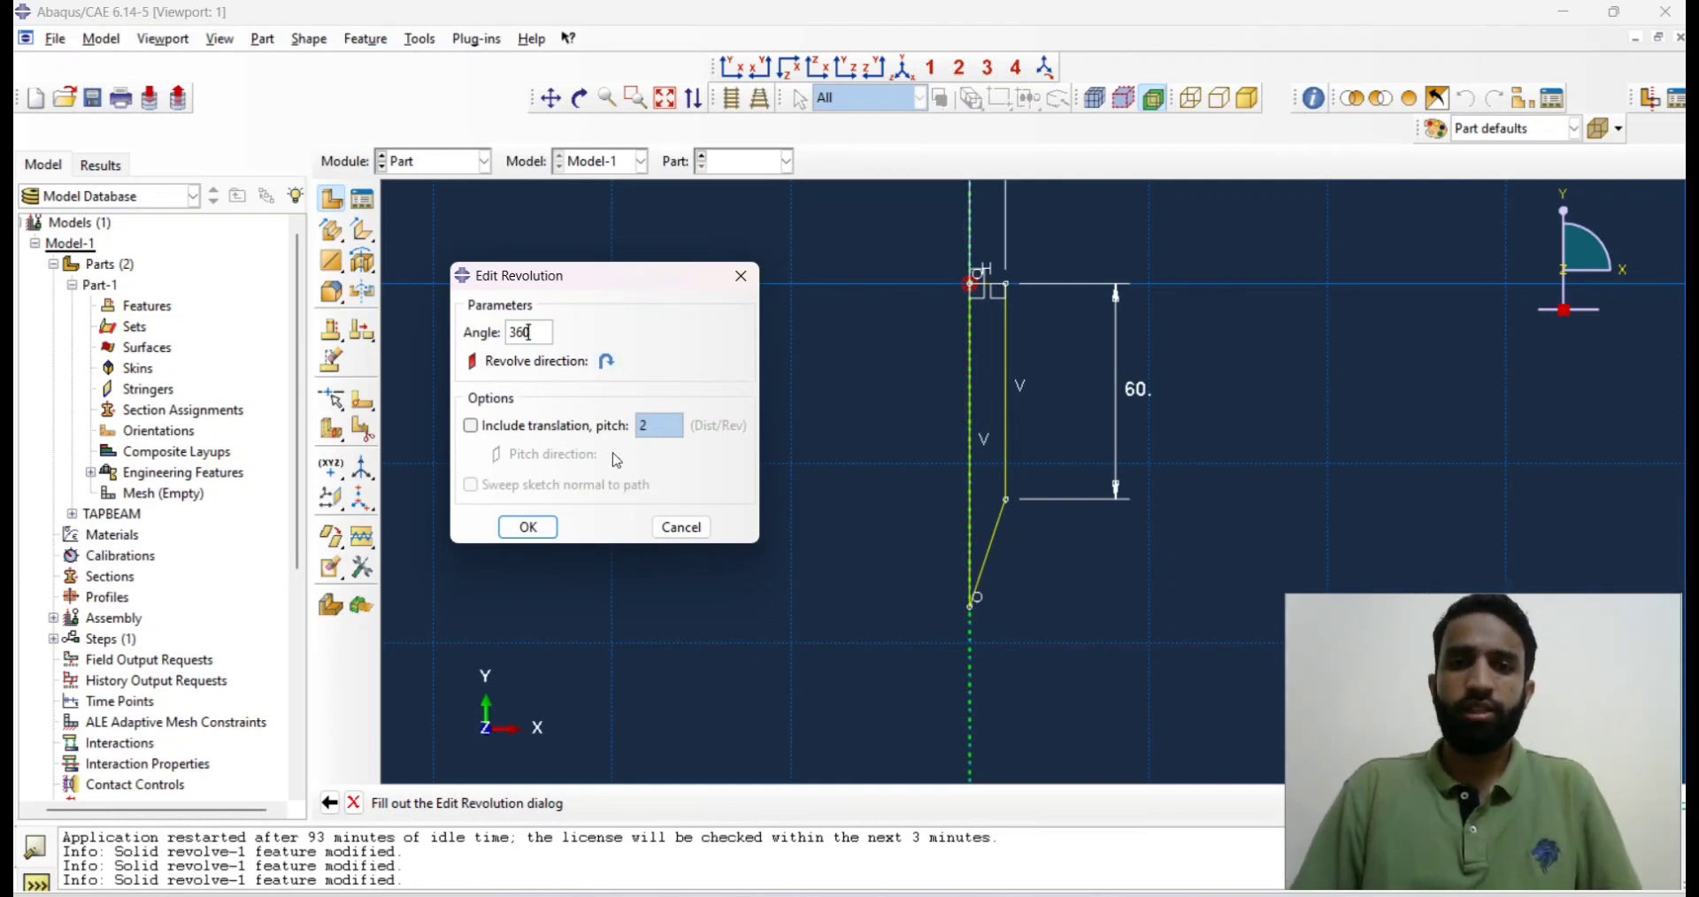
left_click(552, 533)
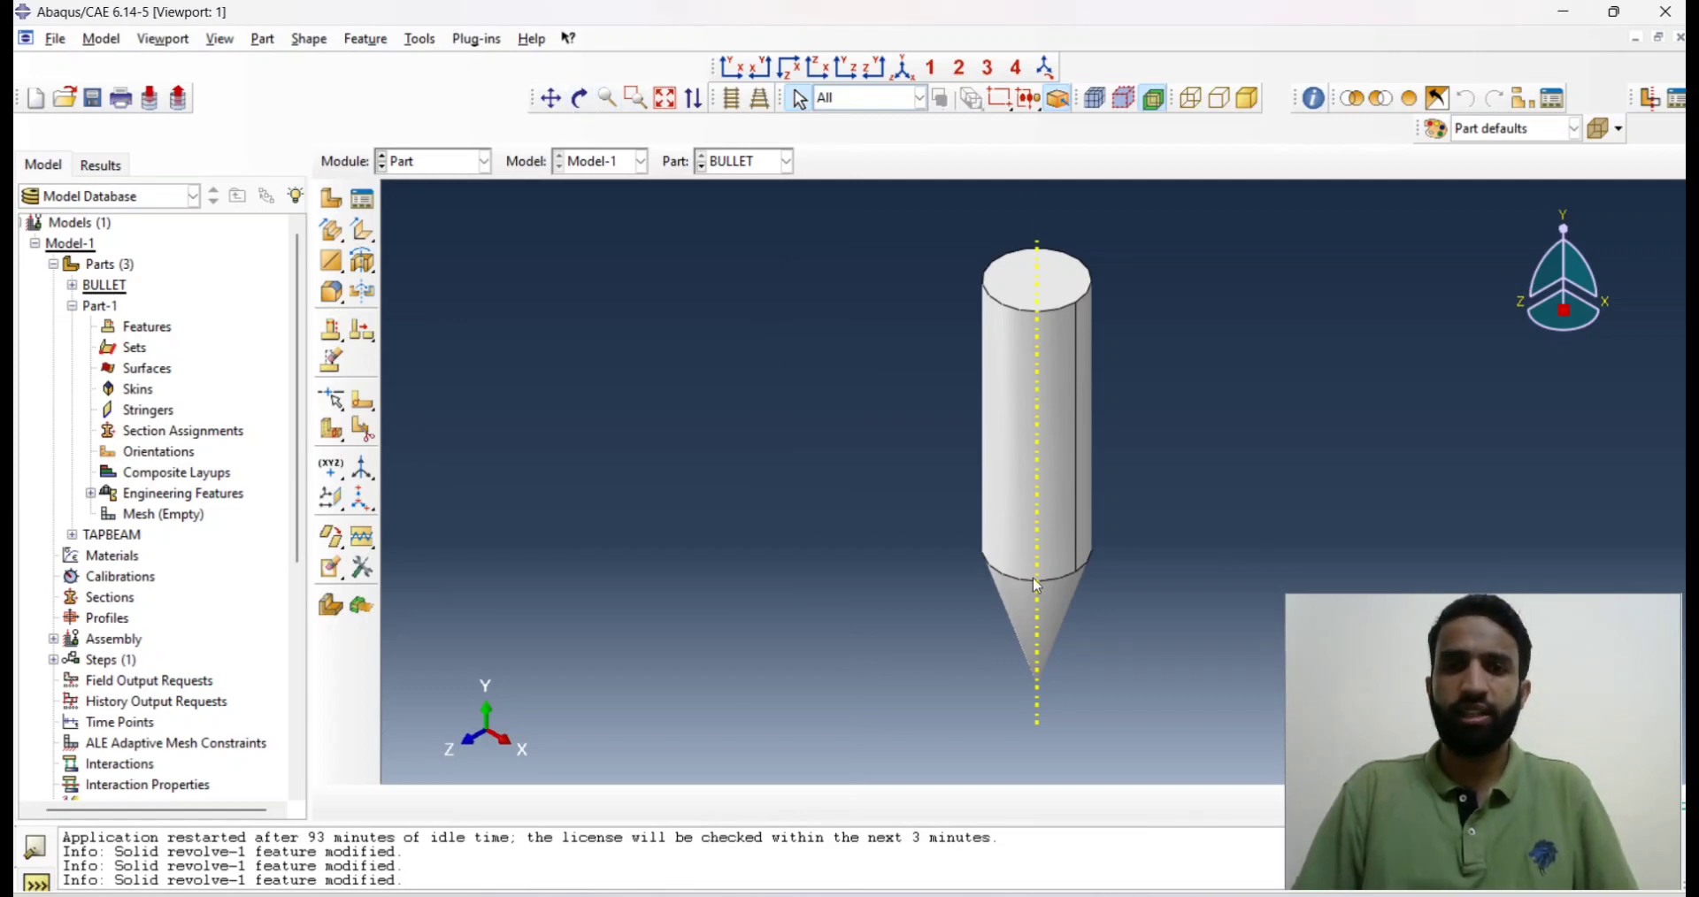
left_click(580, 98)
left_click_drag(1195, 380, 690, 222)
Query the distance between the cylinder's far-end vertex and the cone junction, reading 60.
left_click(421, 39)
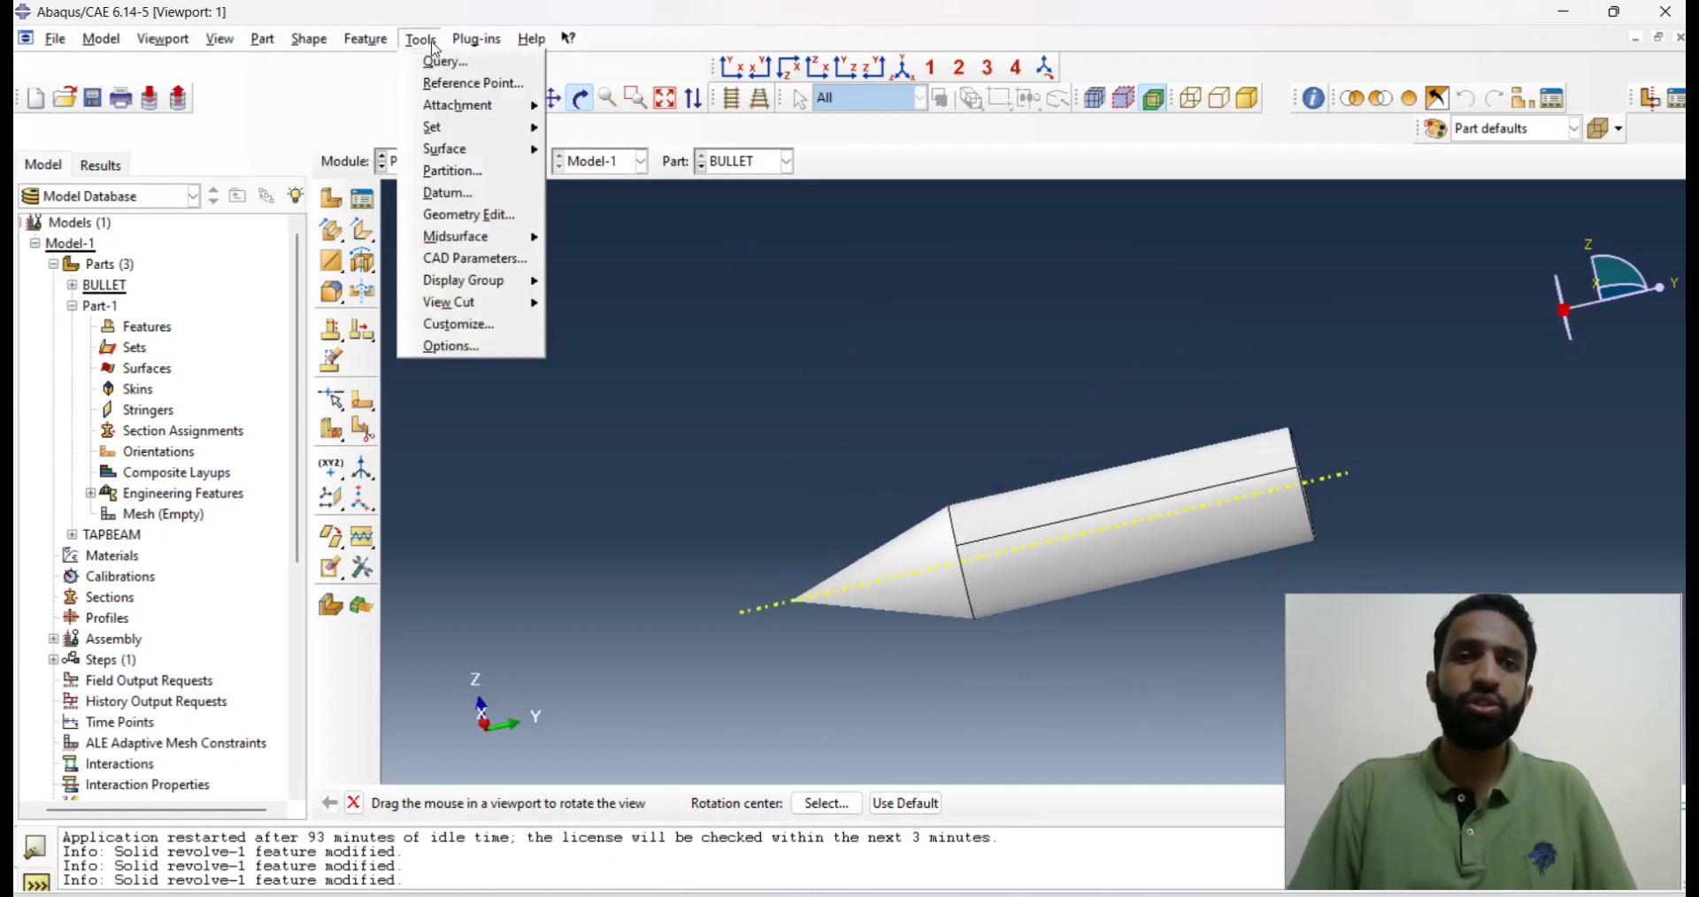
left_click(439, 61)
left_click_drag(176, 310, 374, 181)
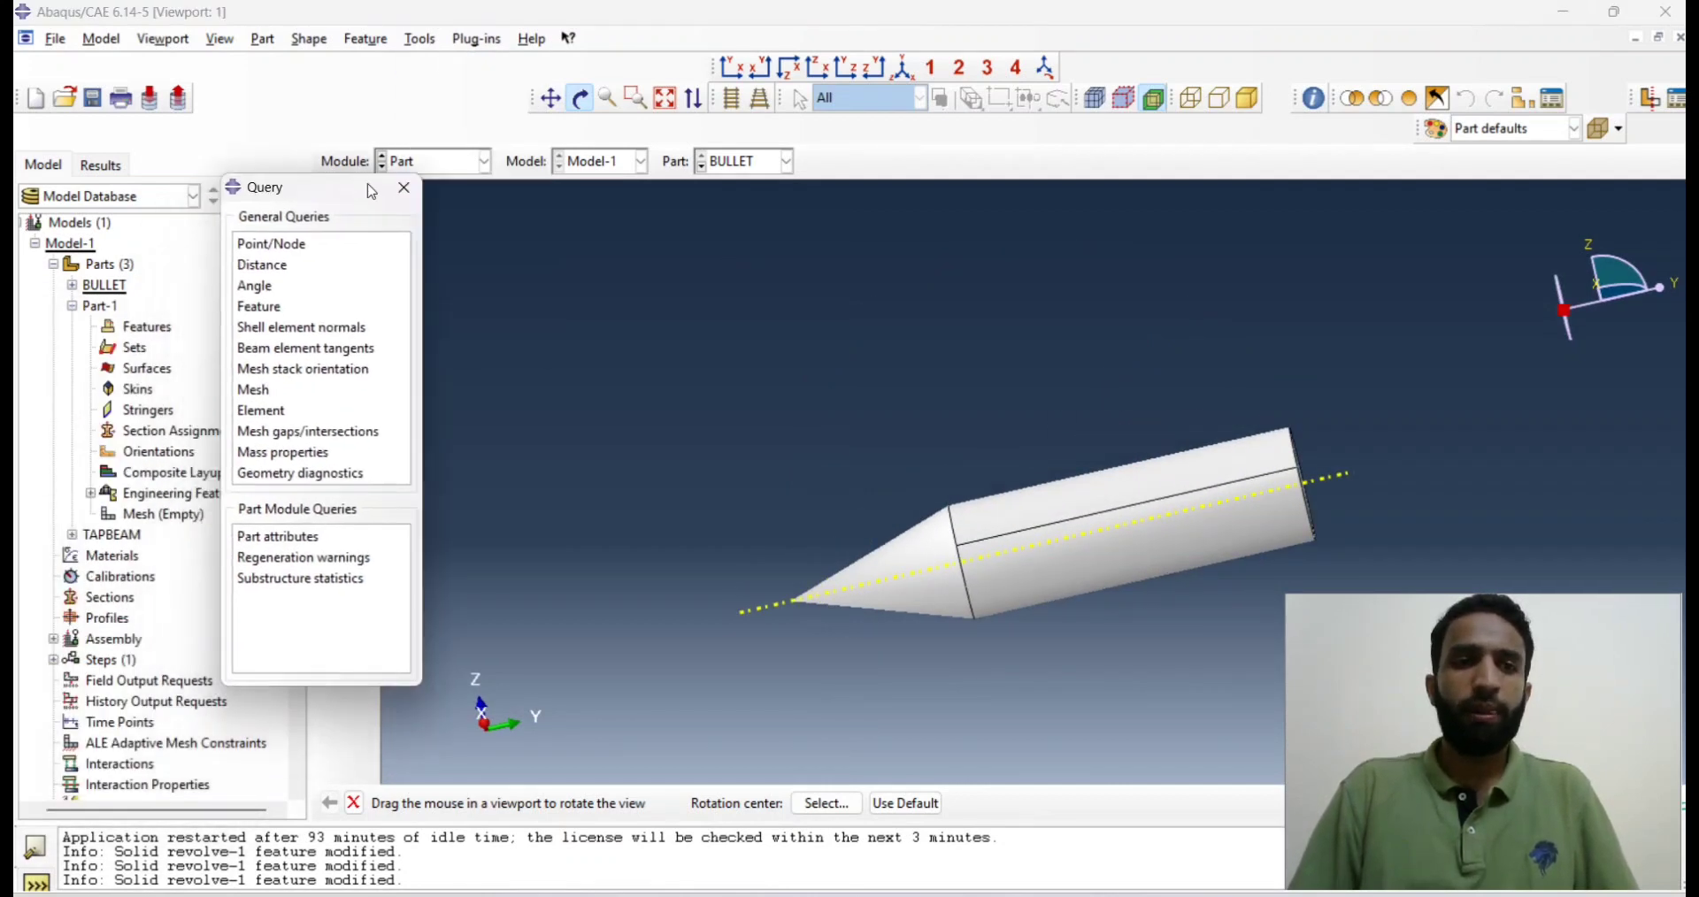
left_click(276, 266)
scroll(1300, 469, "up", 3)
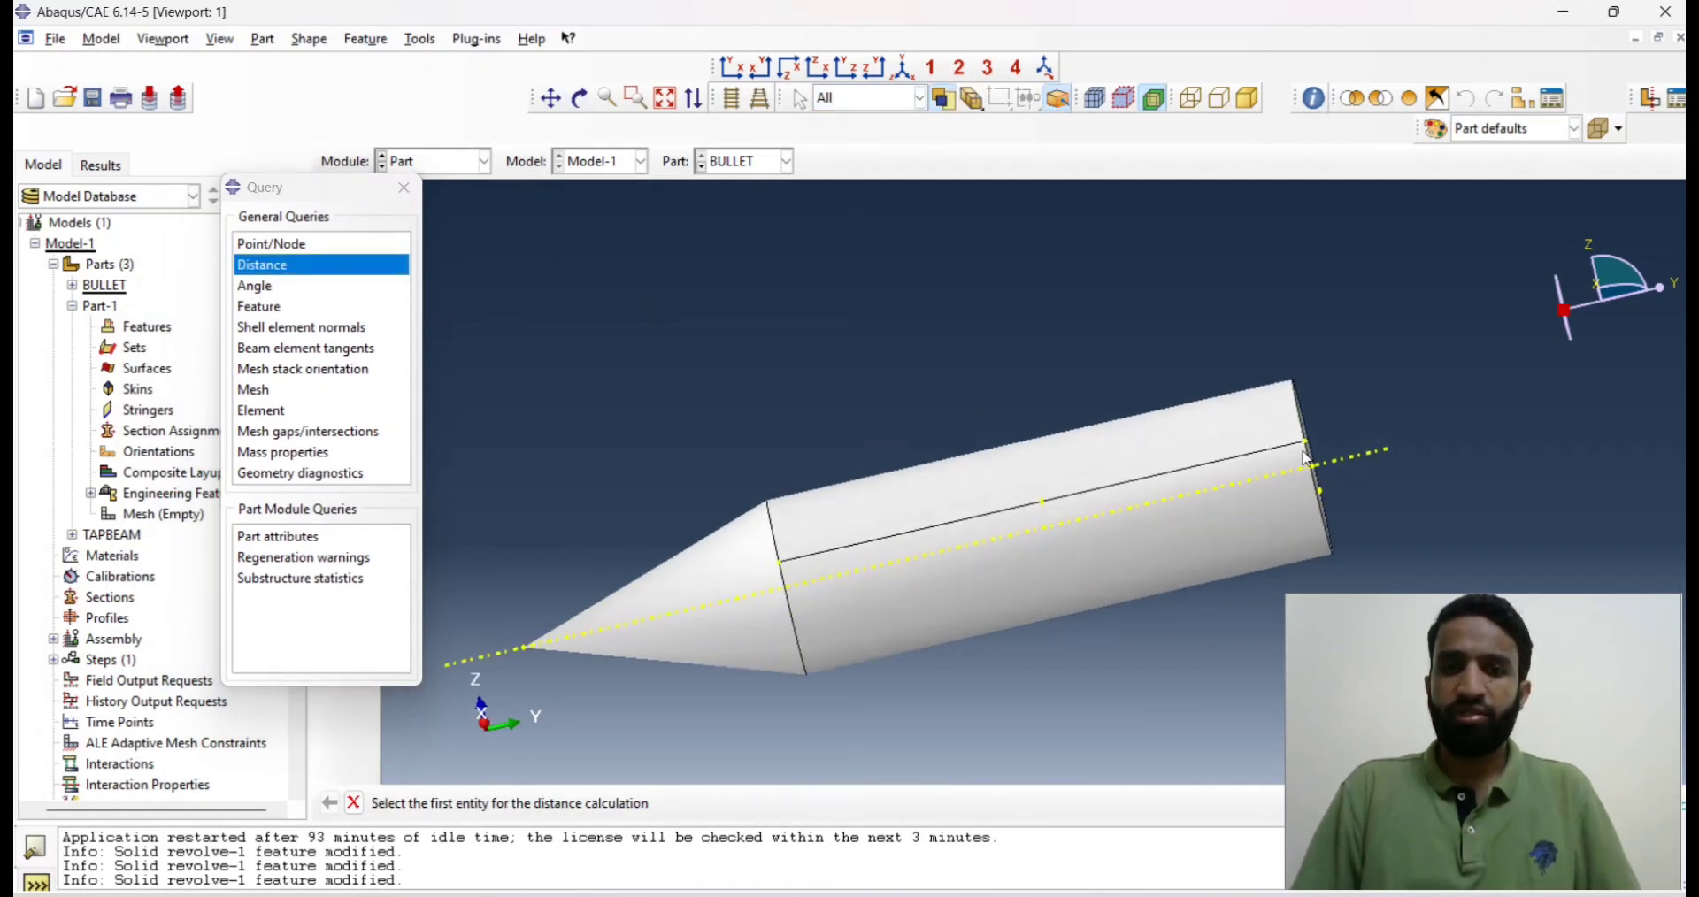
scroll(1312, 451, "up", 3)
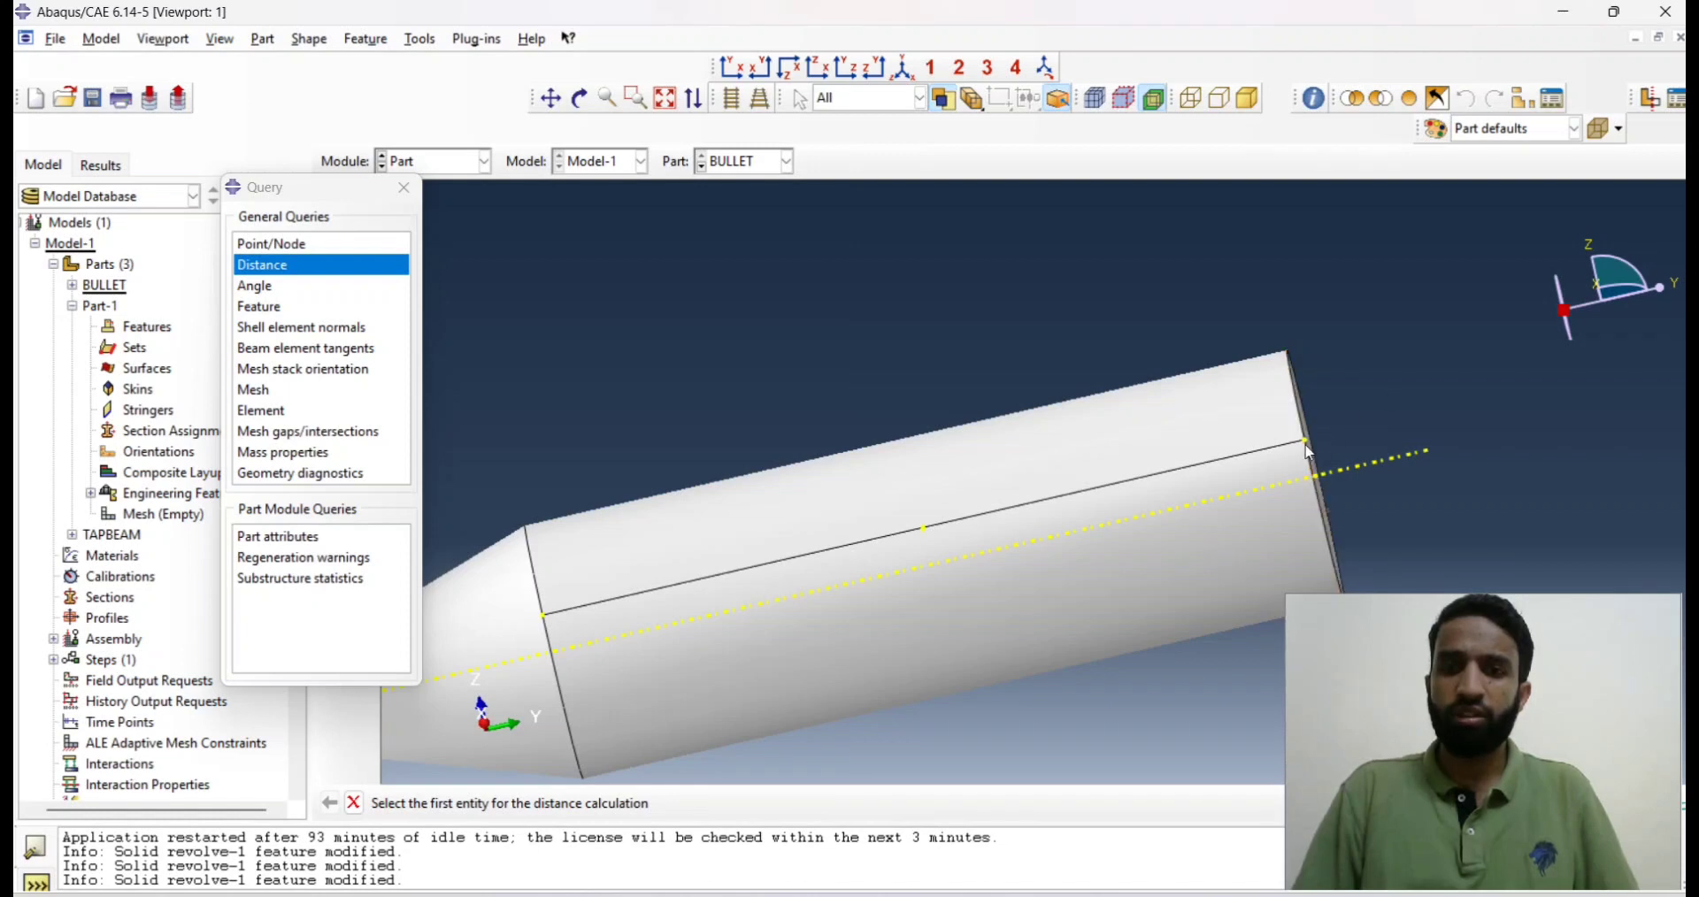
left_click(1308, 442)
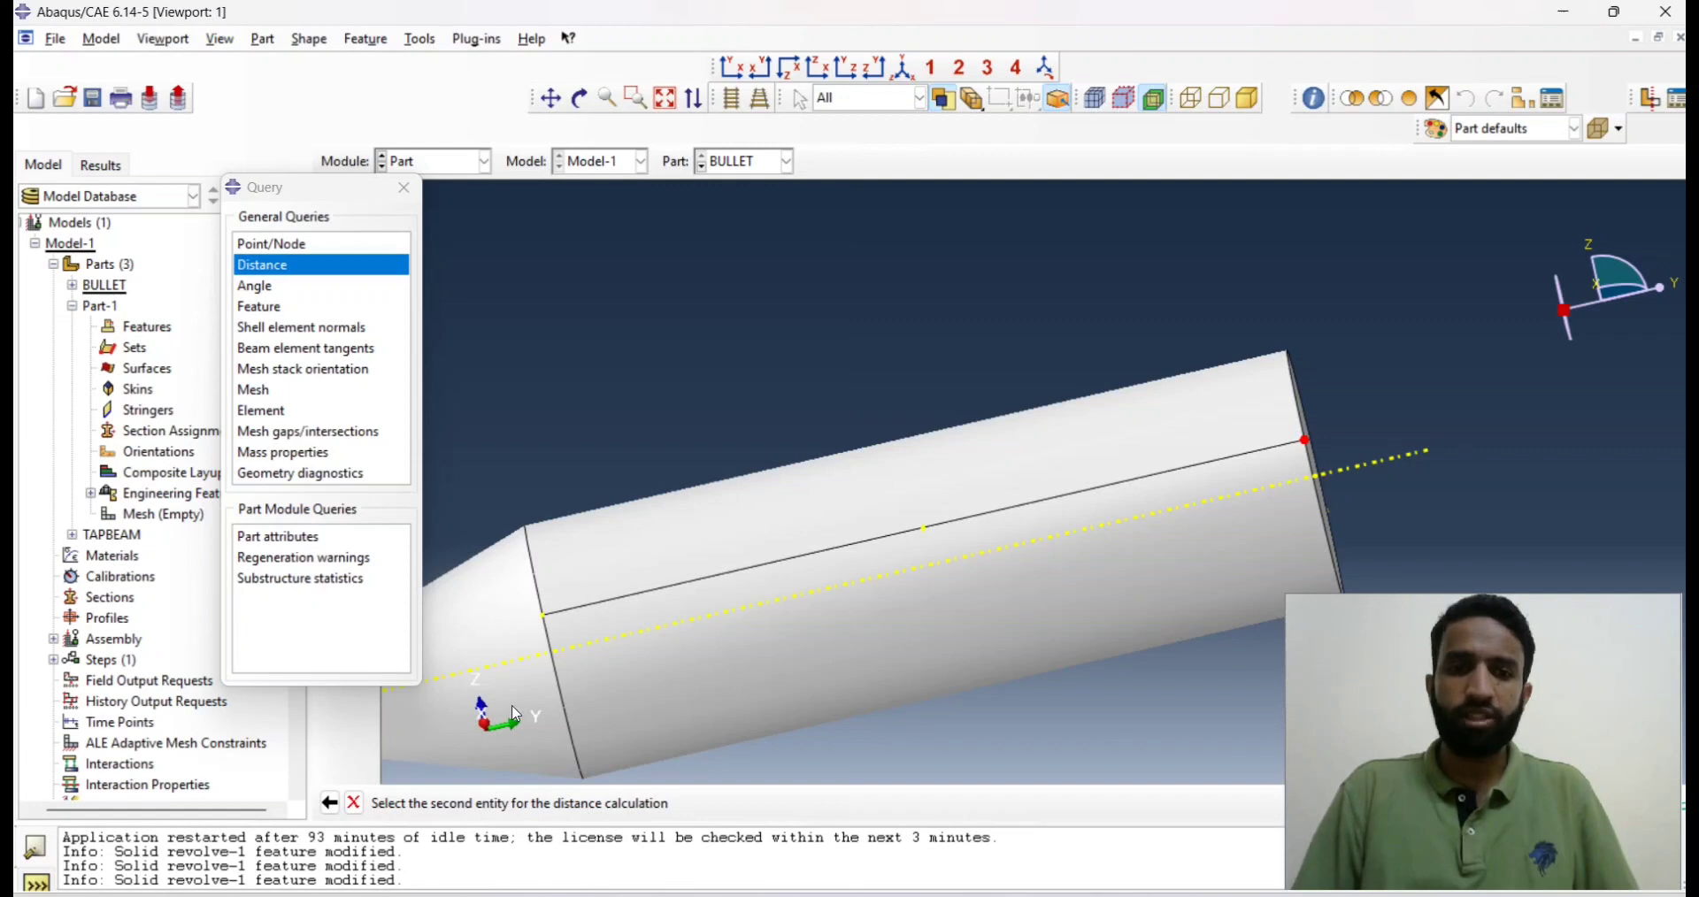
left_click(544, 617)
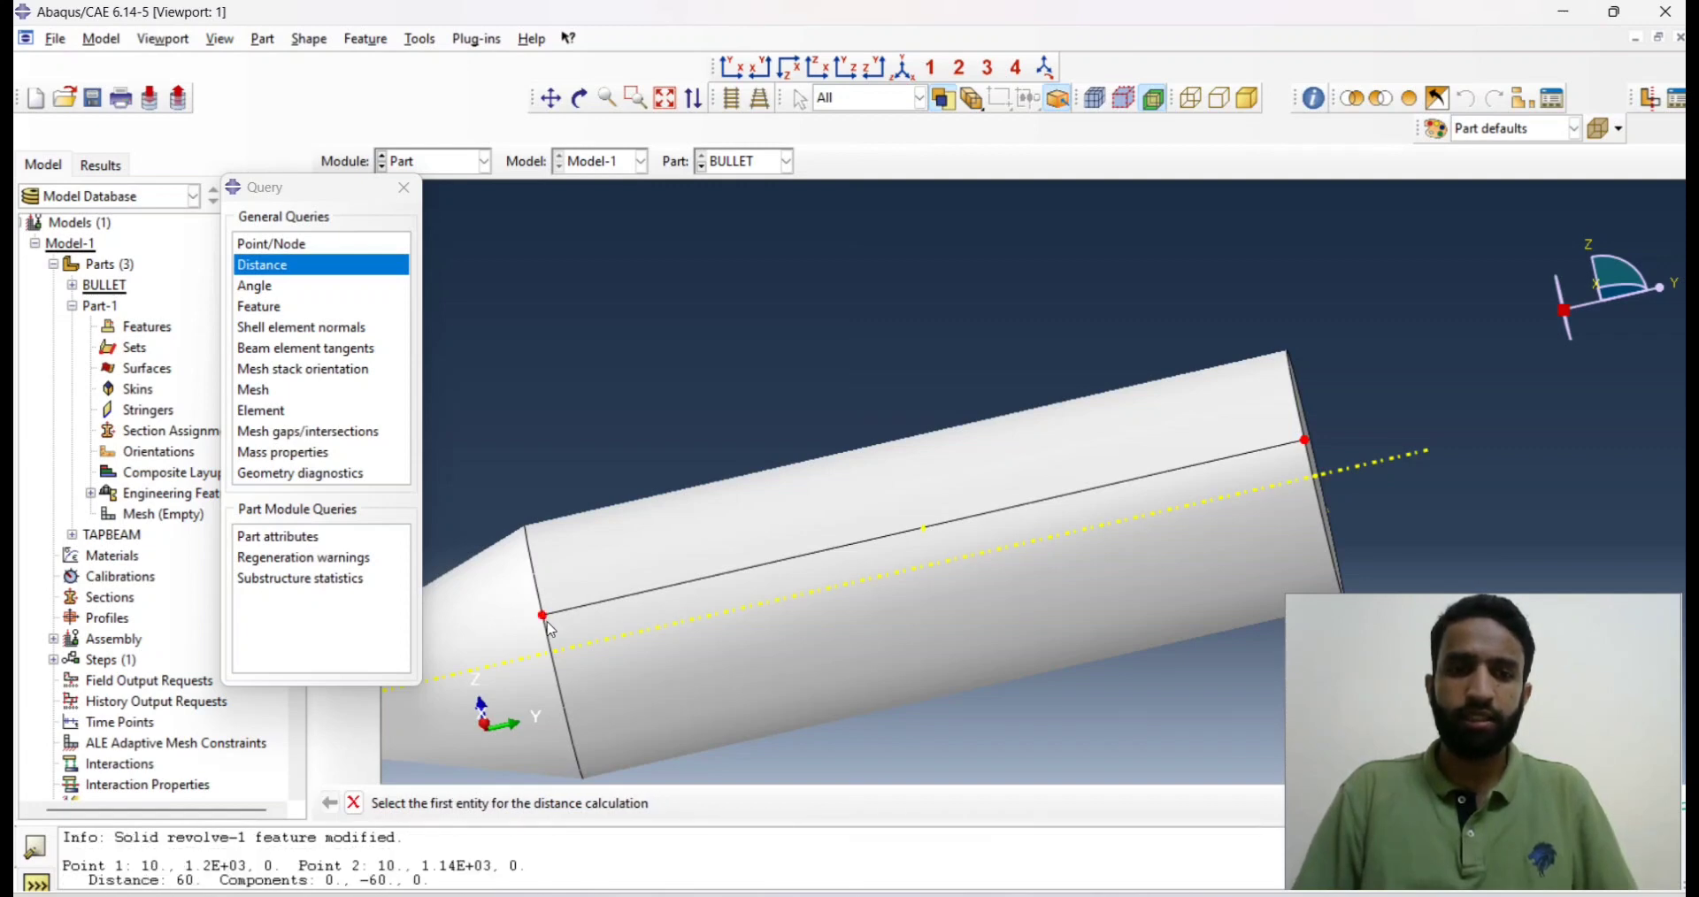
double_click(196, 883)
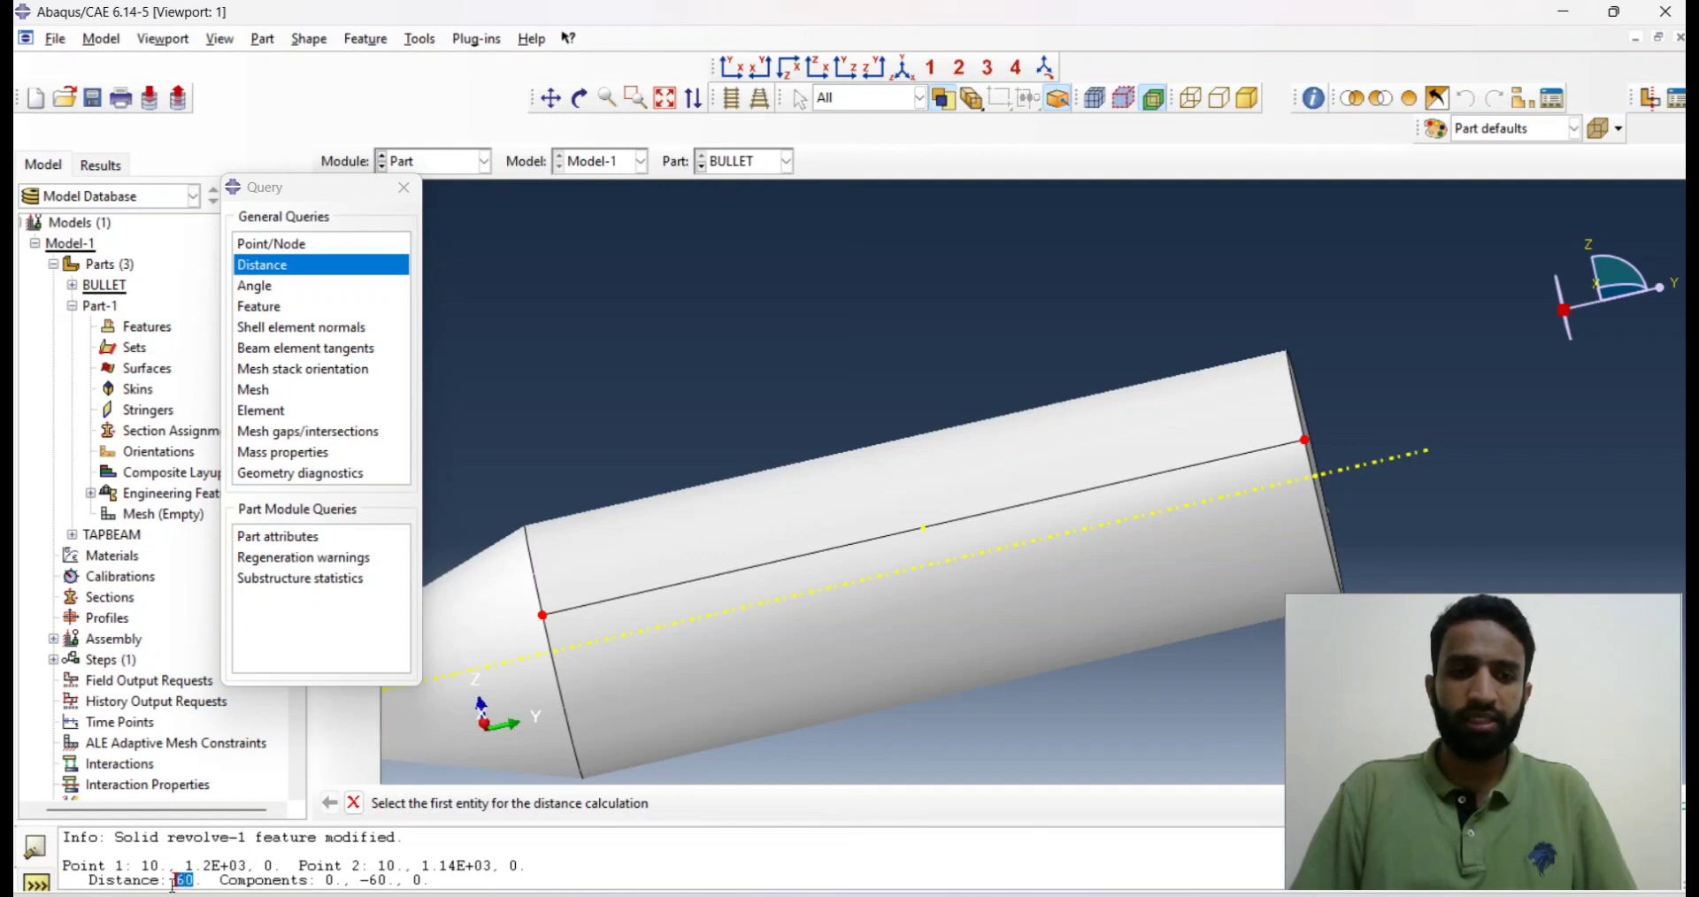
left_click(167, 882)
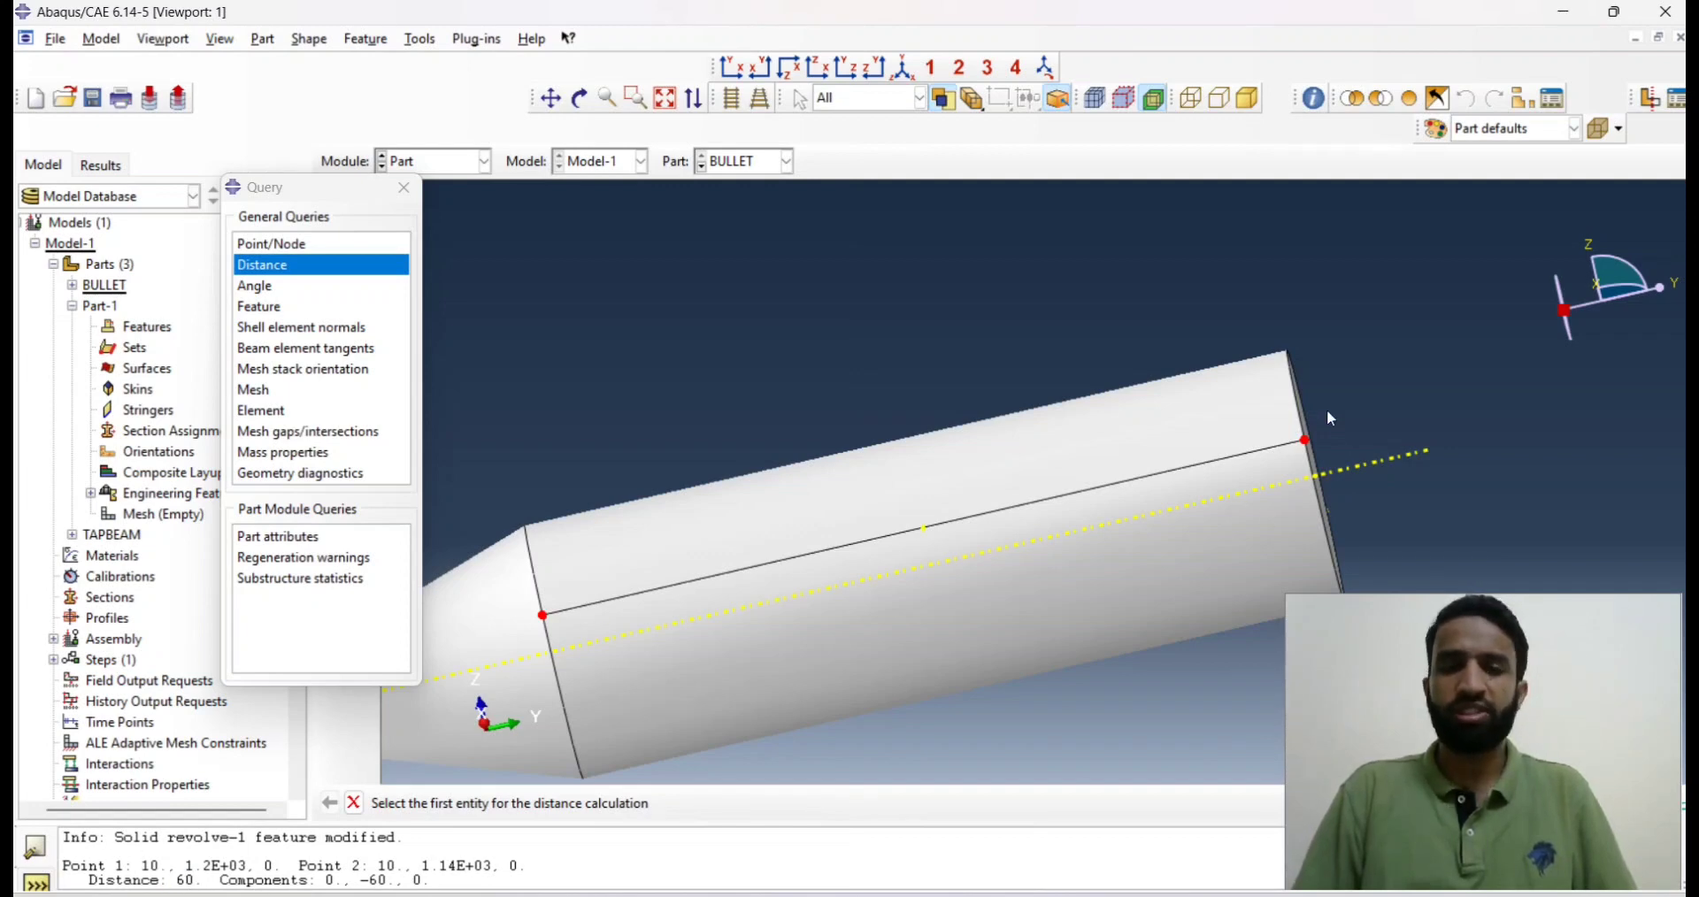
Check the Module list and stay in the Part module.
scroll(1345, 385, "up", 2)
scroll(623, 331, "up", 2)
left_click(465, 164)
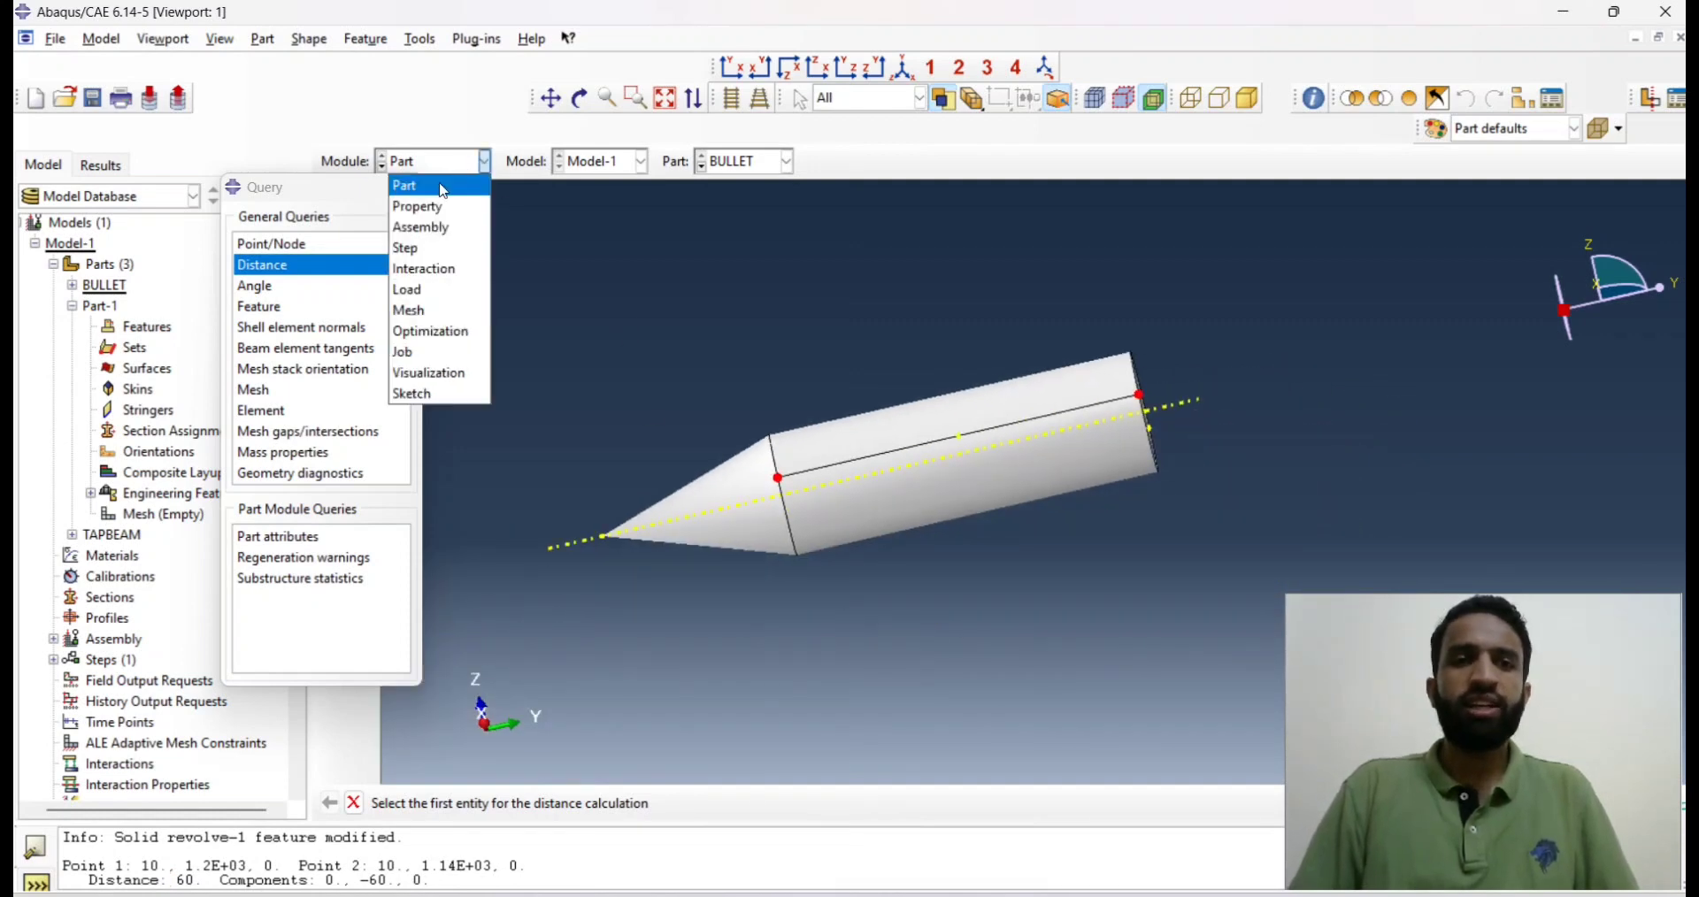
left_click(440, 184)
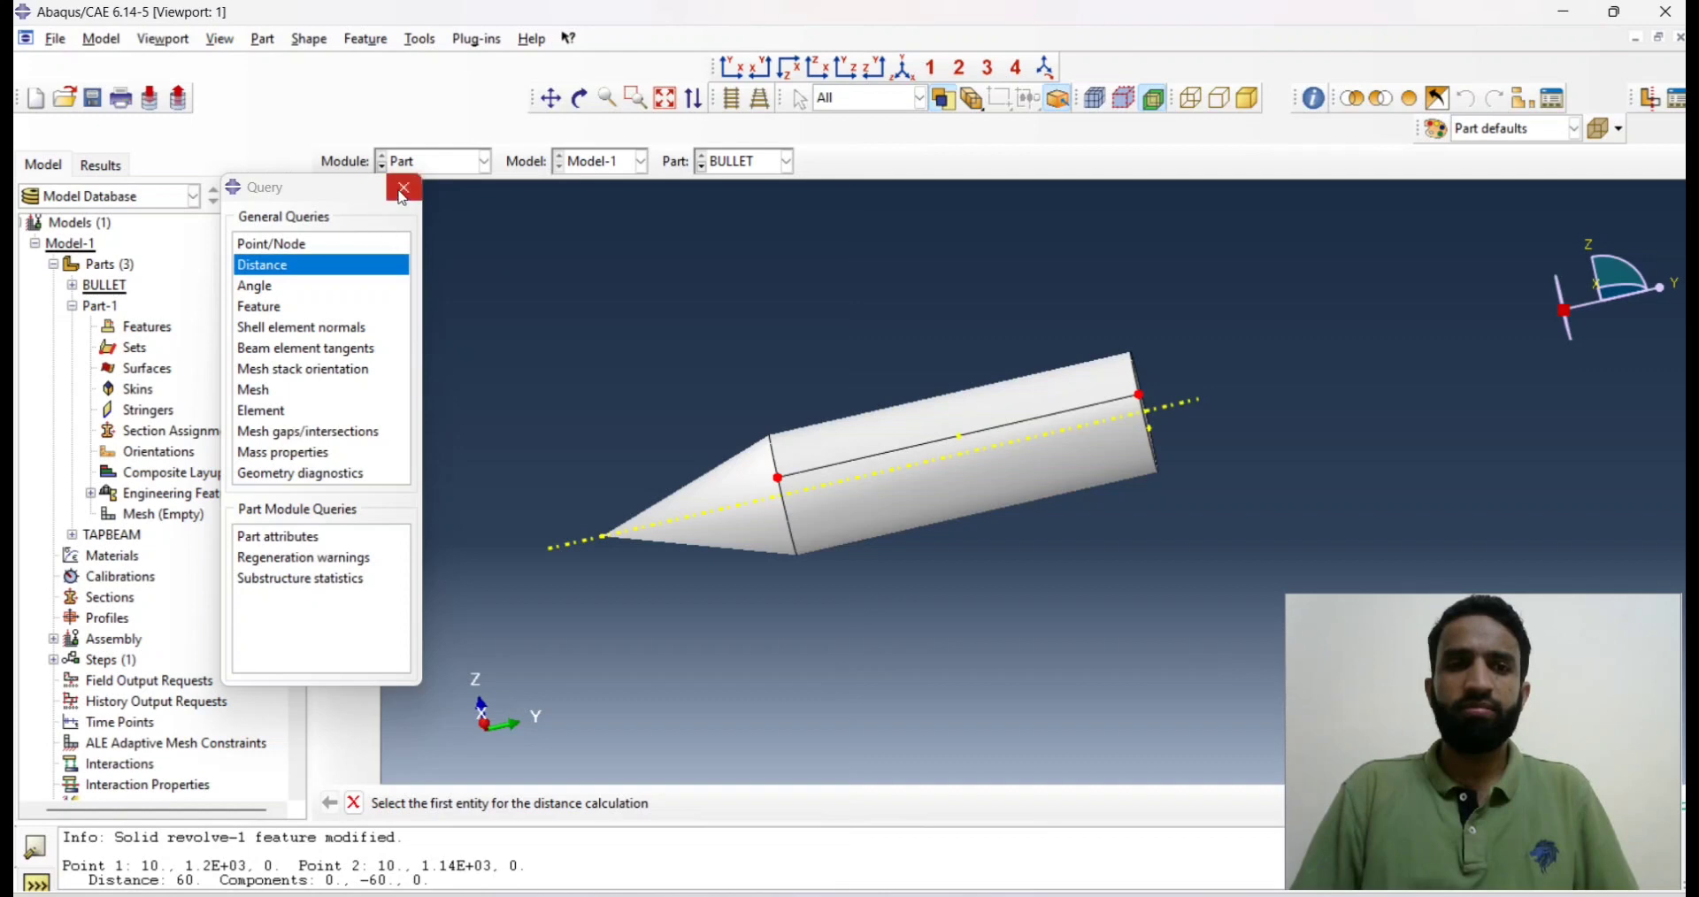
Close the distance query, start a new part, and bring up the OneNote spring sketch.
left_click(403, 188)
left_click(332, 199)
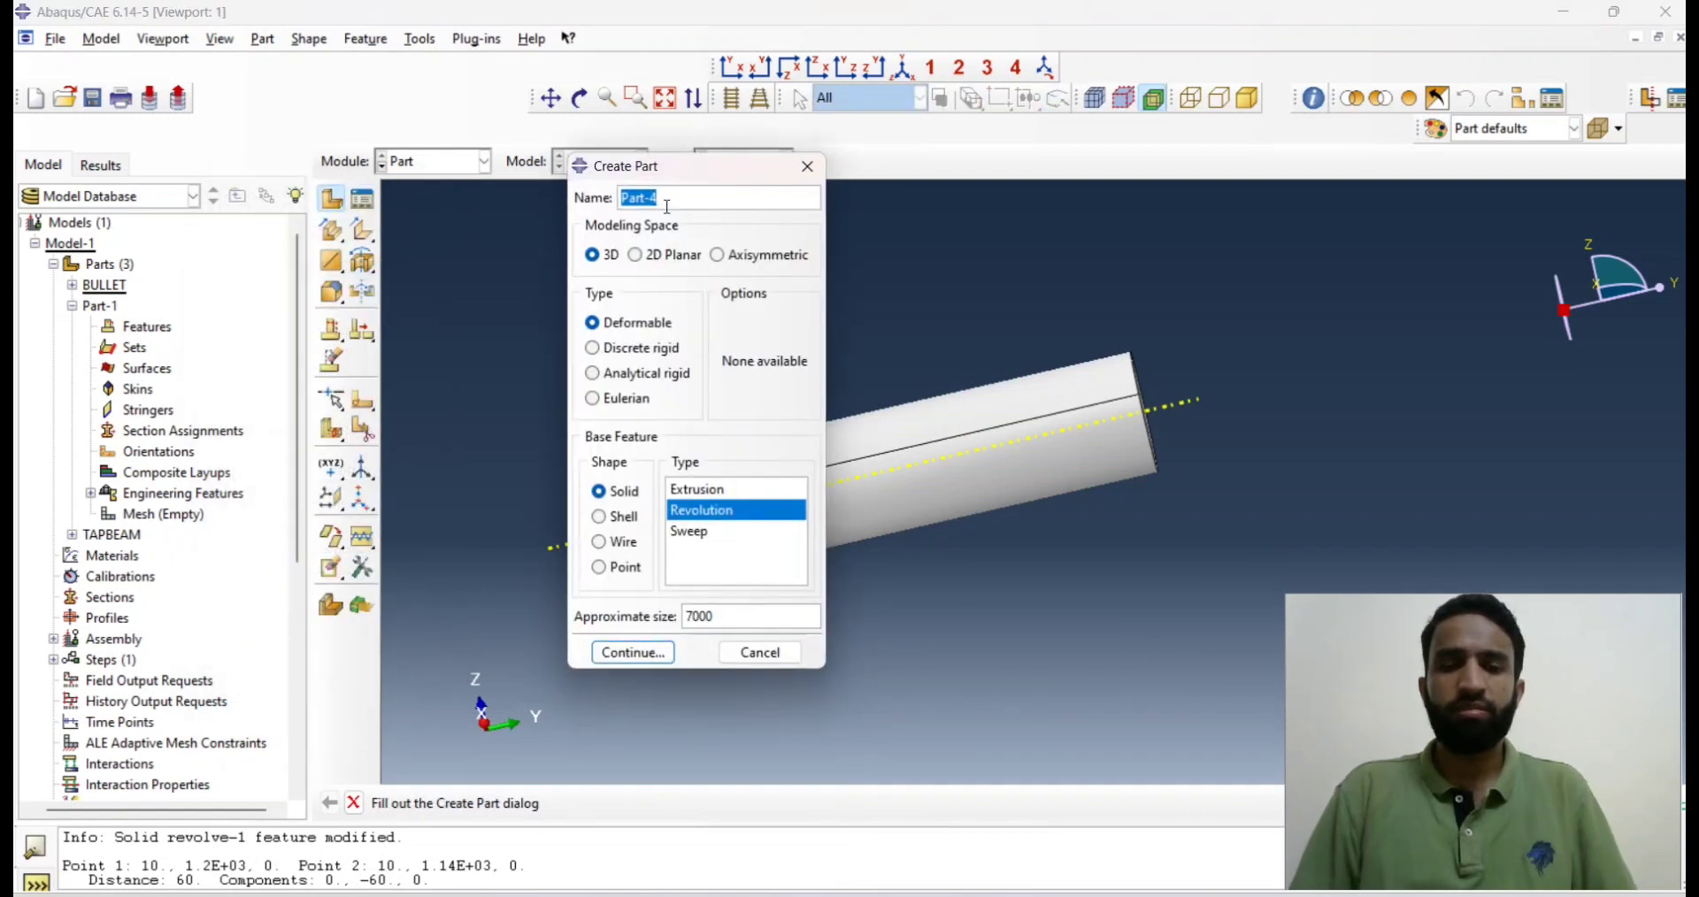
left_click(1050, 885)
scroll(984, 491, "down", 2)
scroll(1051, 553, "up", 3)
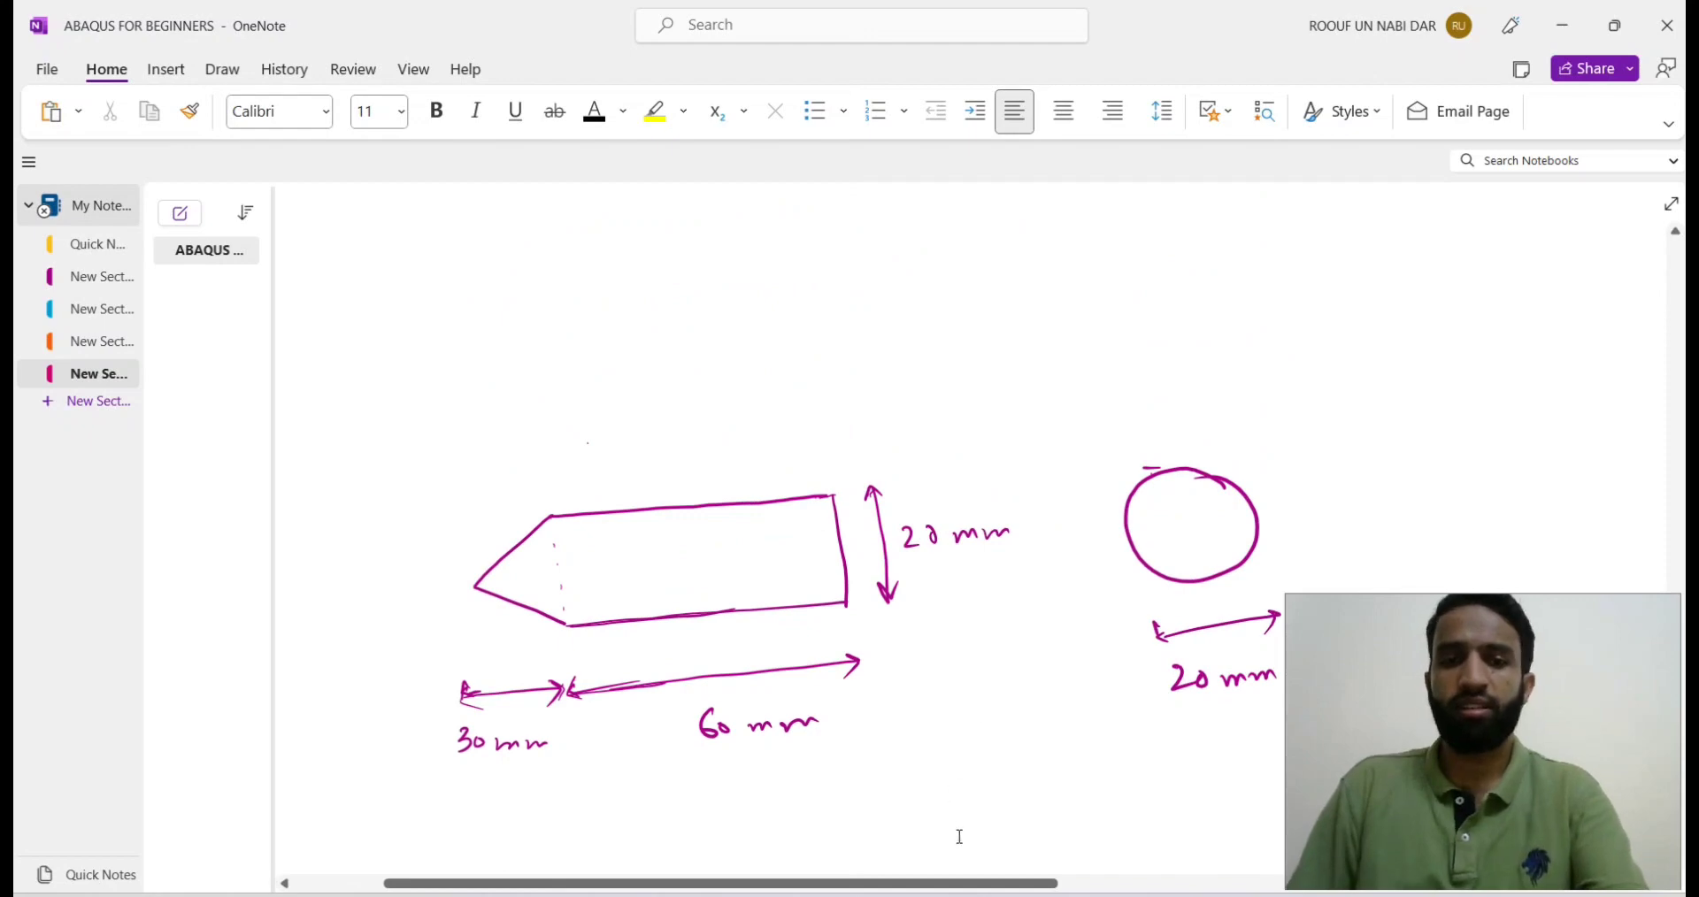
left_click_drag(959, 883, 1196, 883)
scroll(1111, 640, "down", 2)
left_click_drag(1055, 885, 1403, 885)
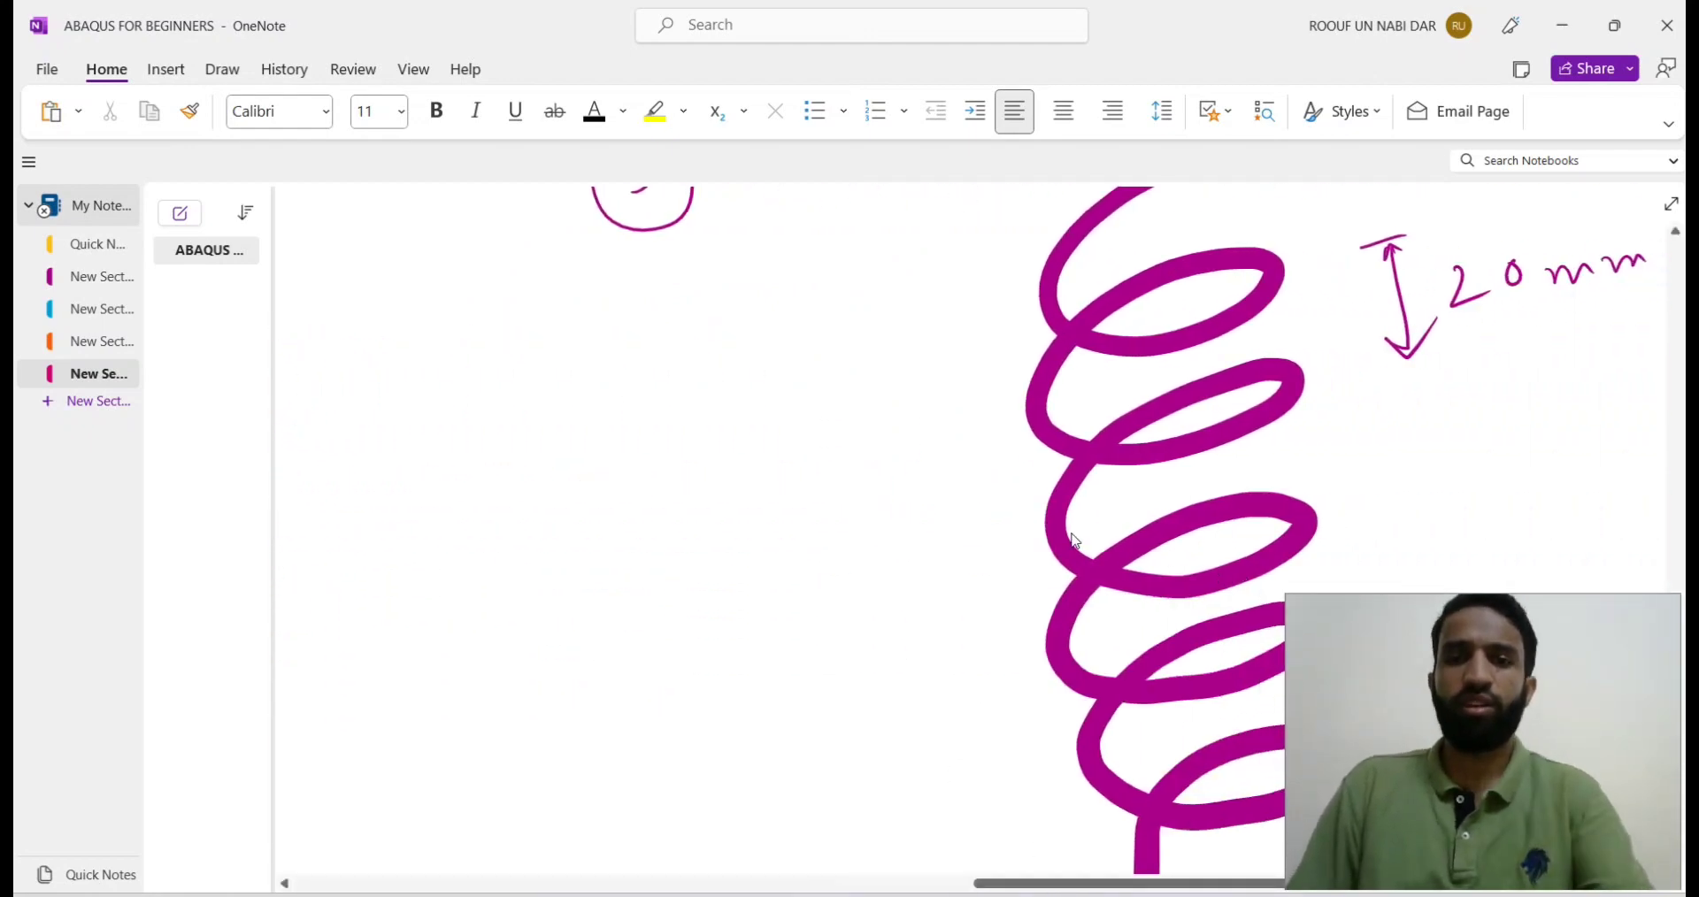
Scroll the OneNote page to review the spring's 20 mm pitch and 50 mm width.
scroll(1094, 520, "down", 3, "ctrl")
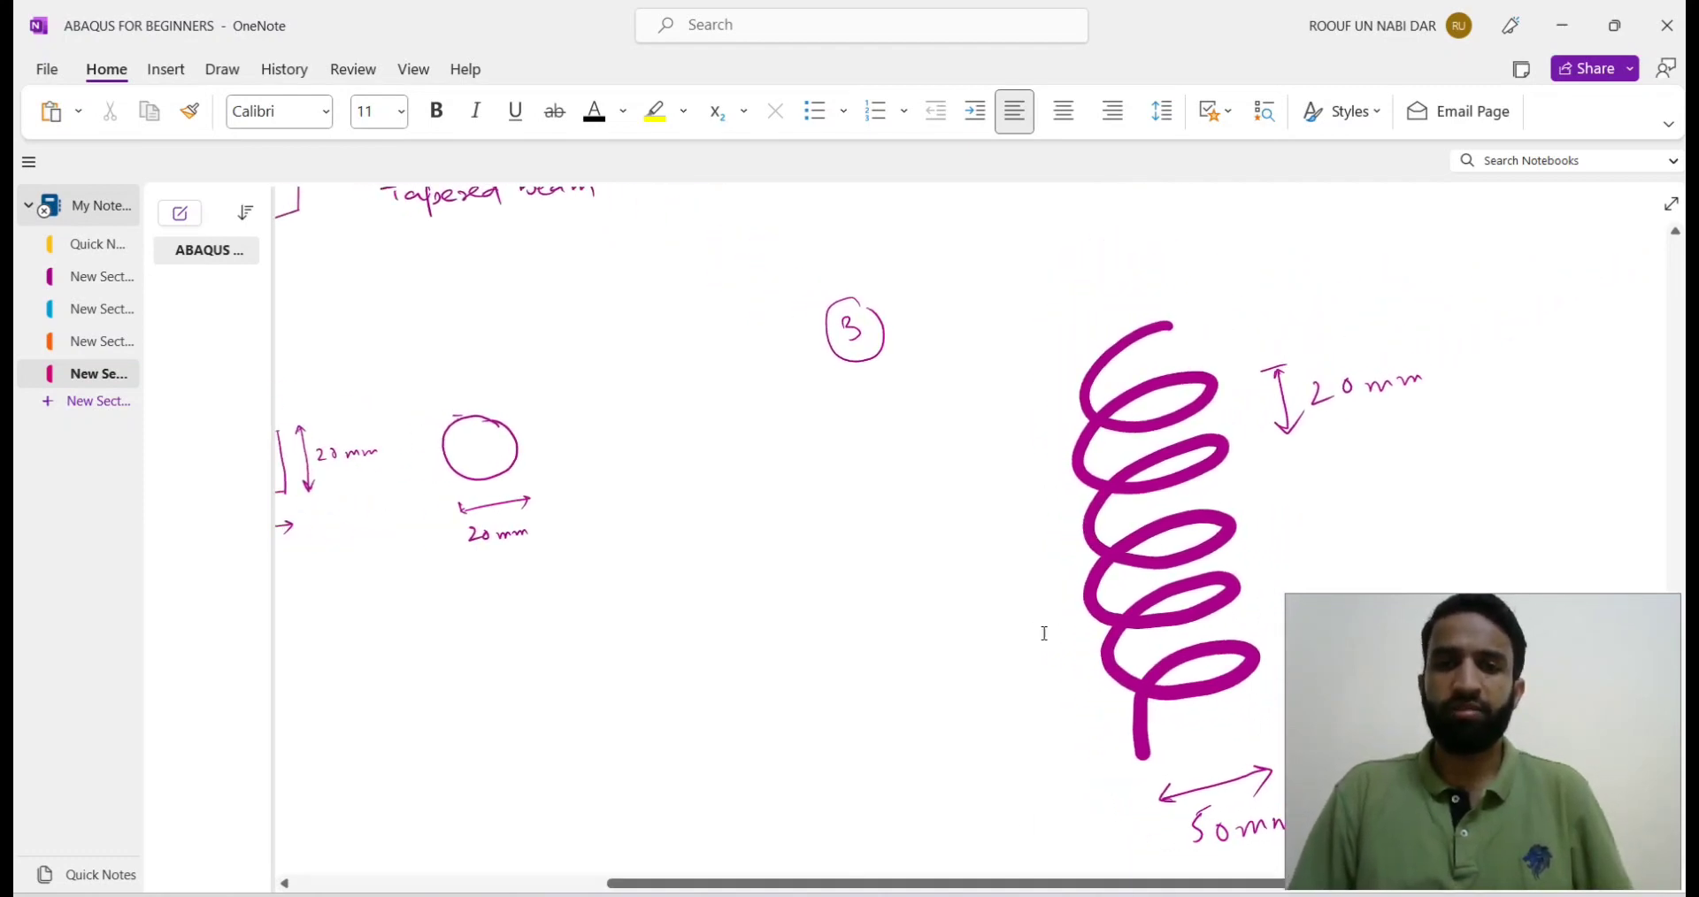
scroll(985, 590, "down", 1, "ctrl")
scroll(985, 590, "down", 1, "ctrl")
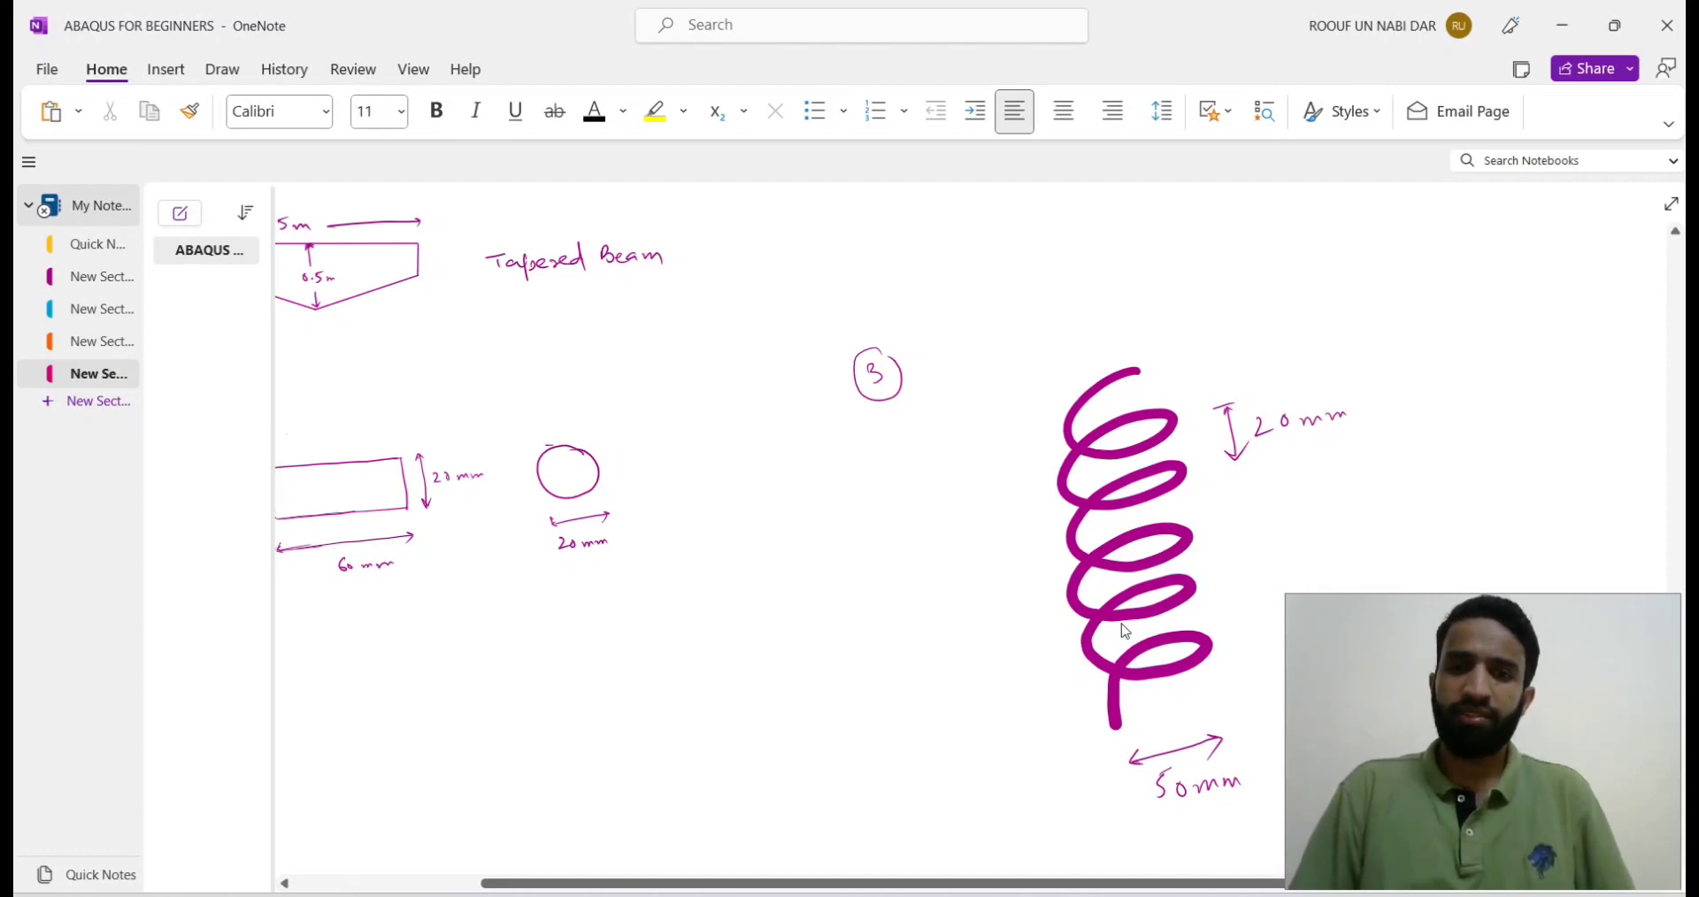
Create a 3D deformable solid revolution part named SPRING and continue to its sketch.
key("alt+Tab")
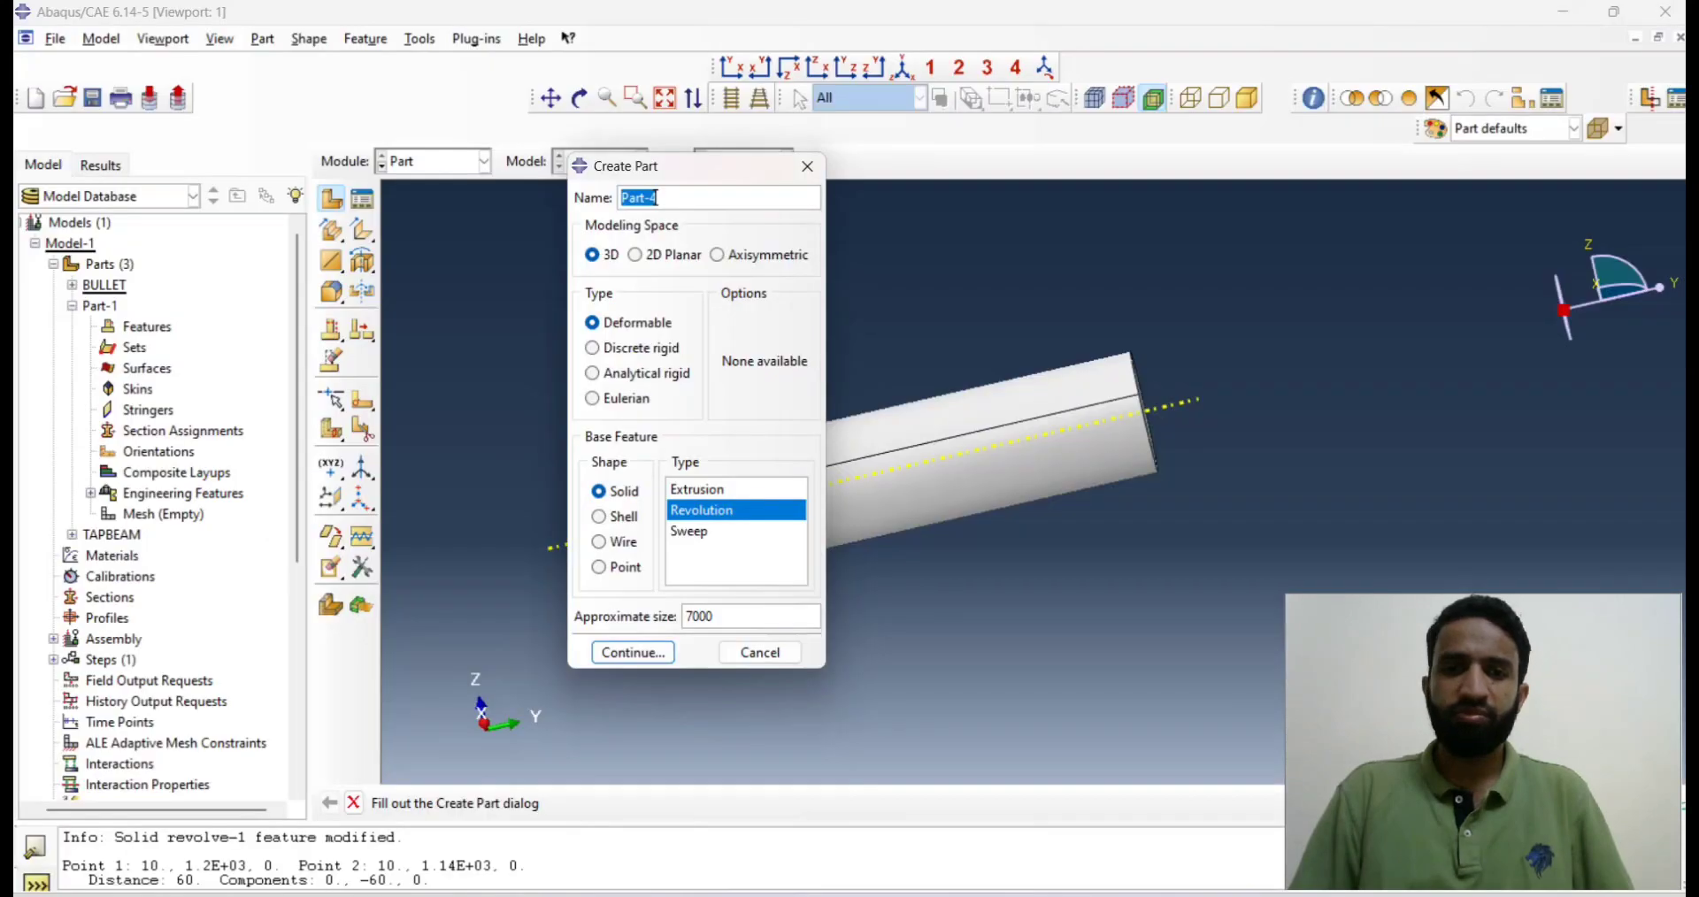
left_click_drag(747, 166, 917, 167)
left_click(877, 490)
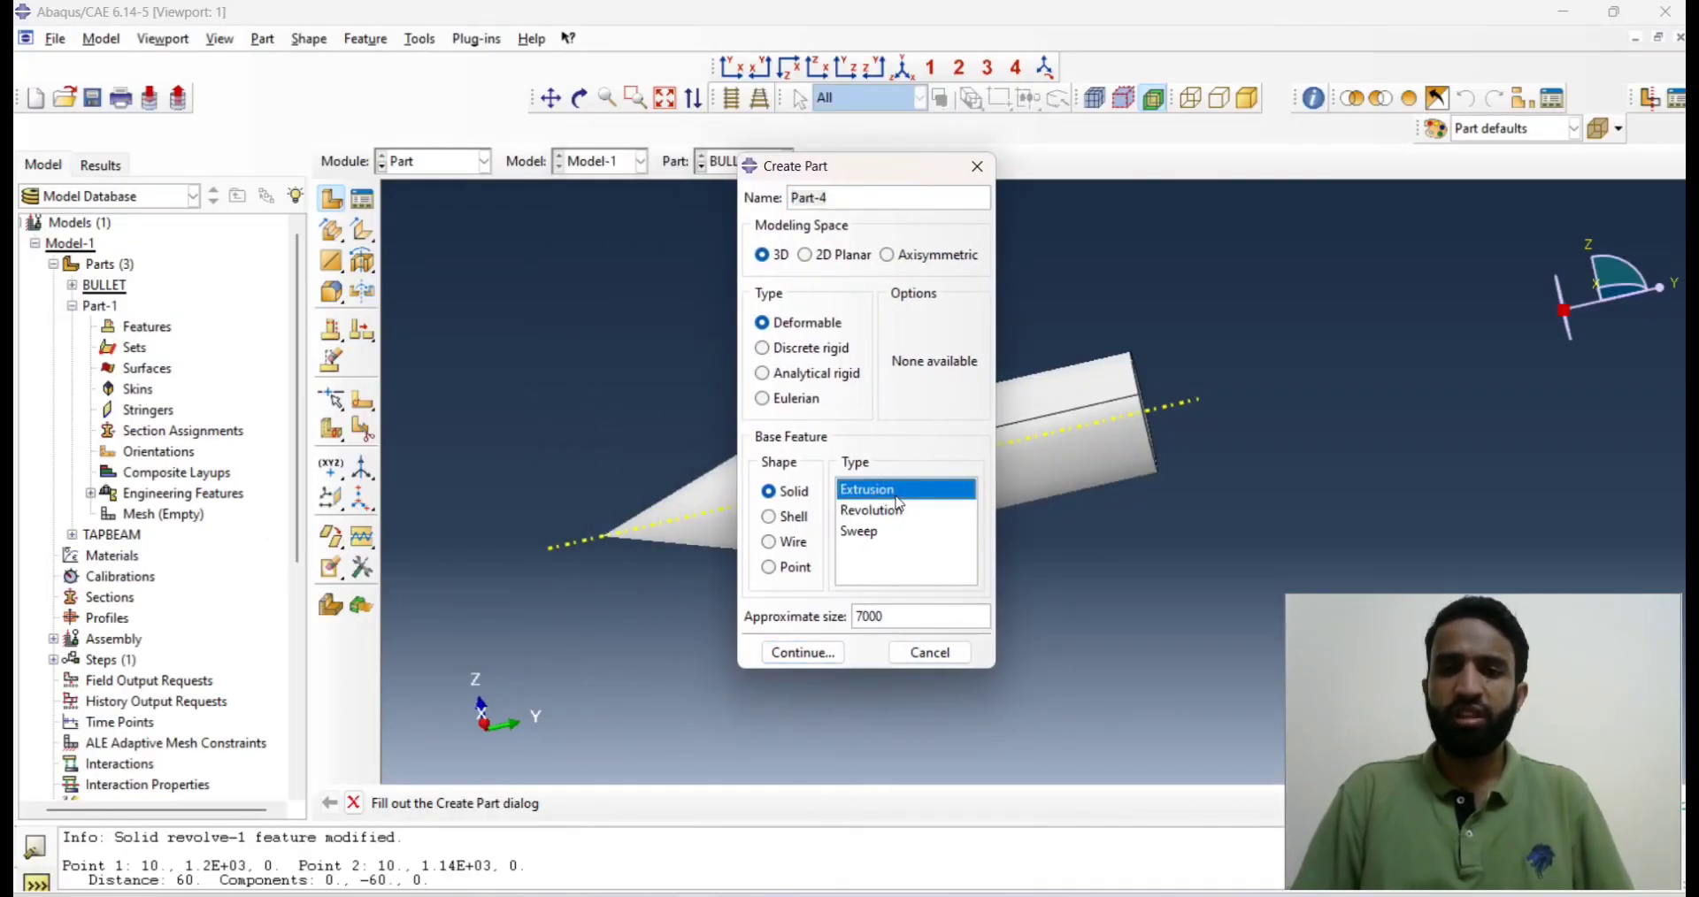
scroll(1327, 447, "up", 2)
left_click(897, 513)
scroll(1166, 443, "down", 3)
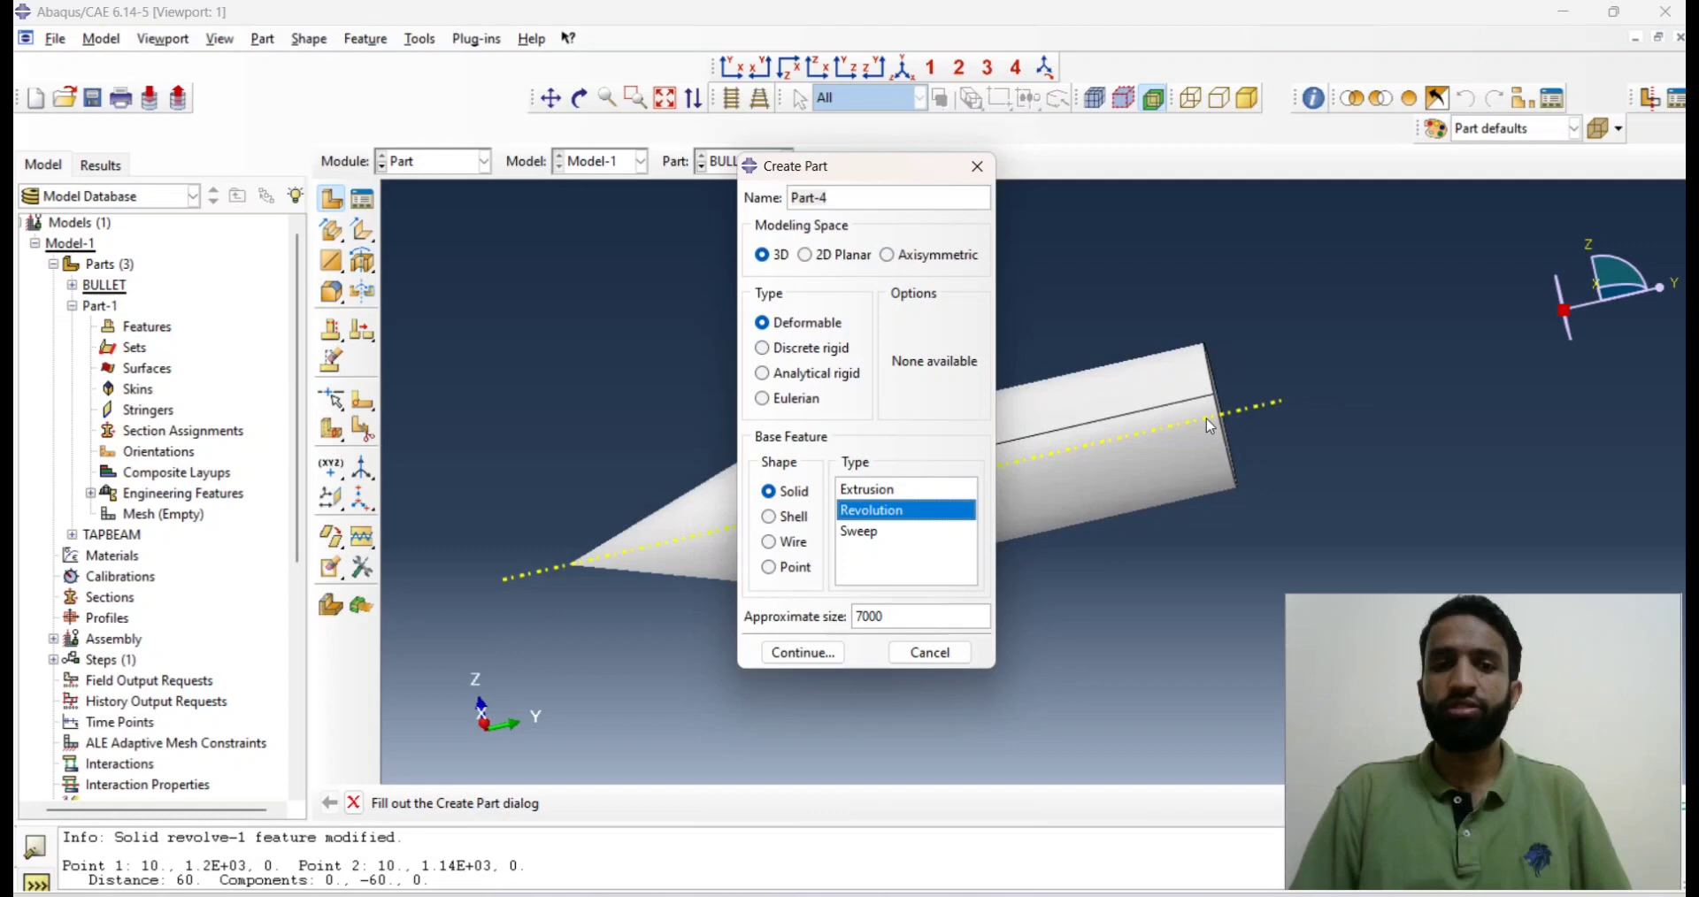
left_click(867, 535)
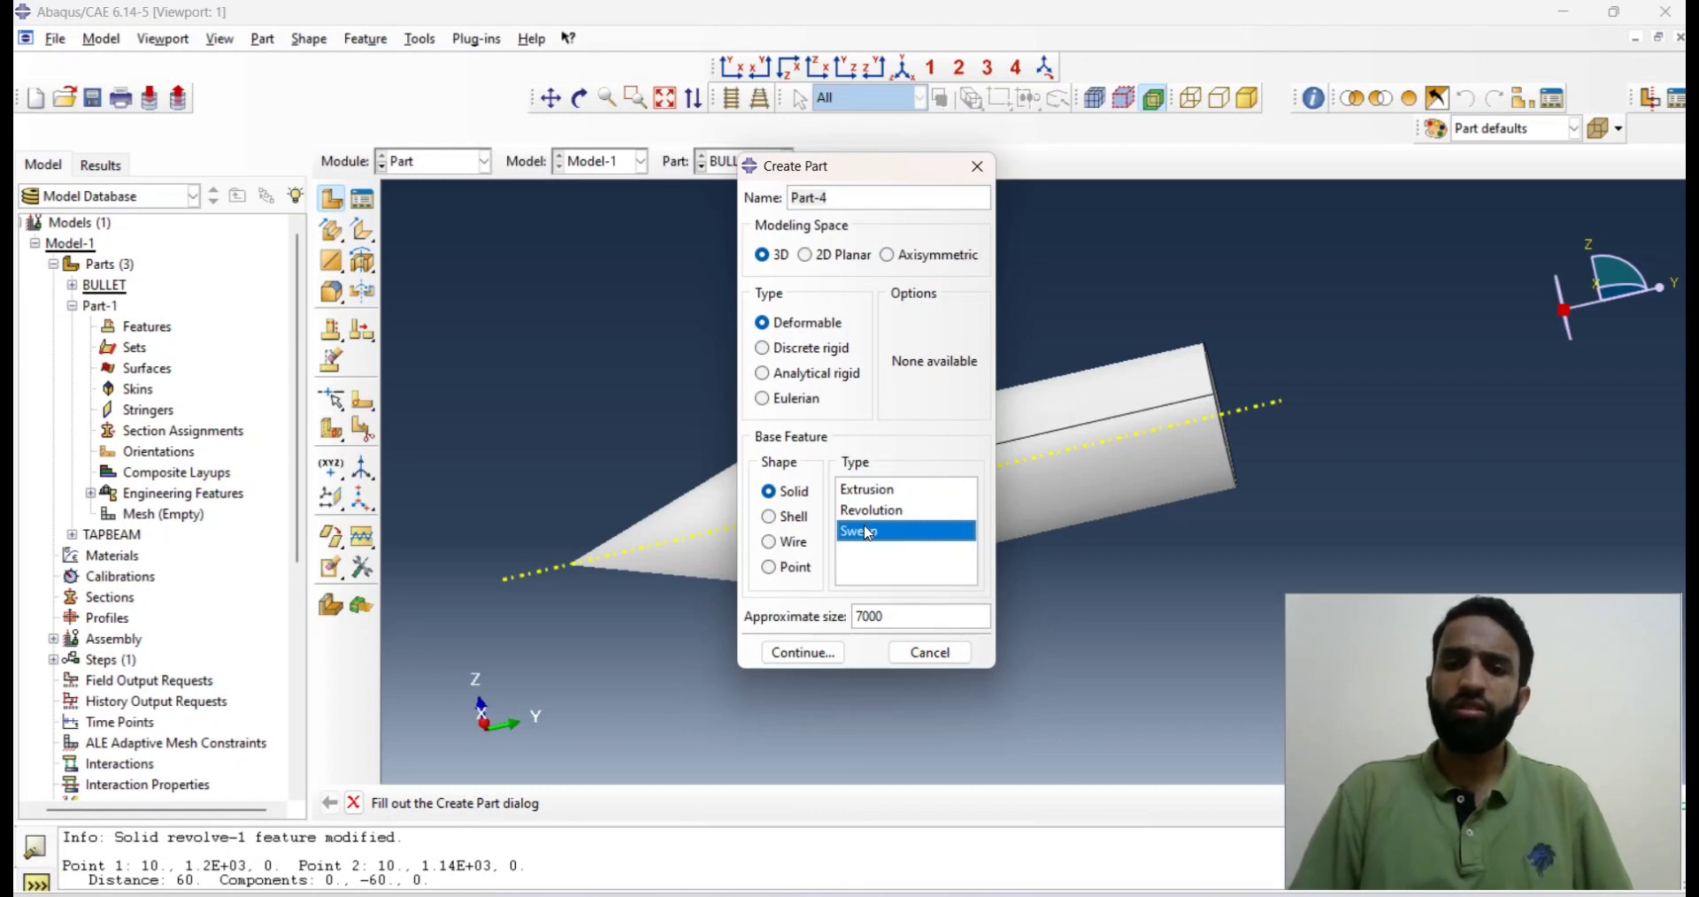
left_click(874, 515)
triple_click(842, 196)
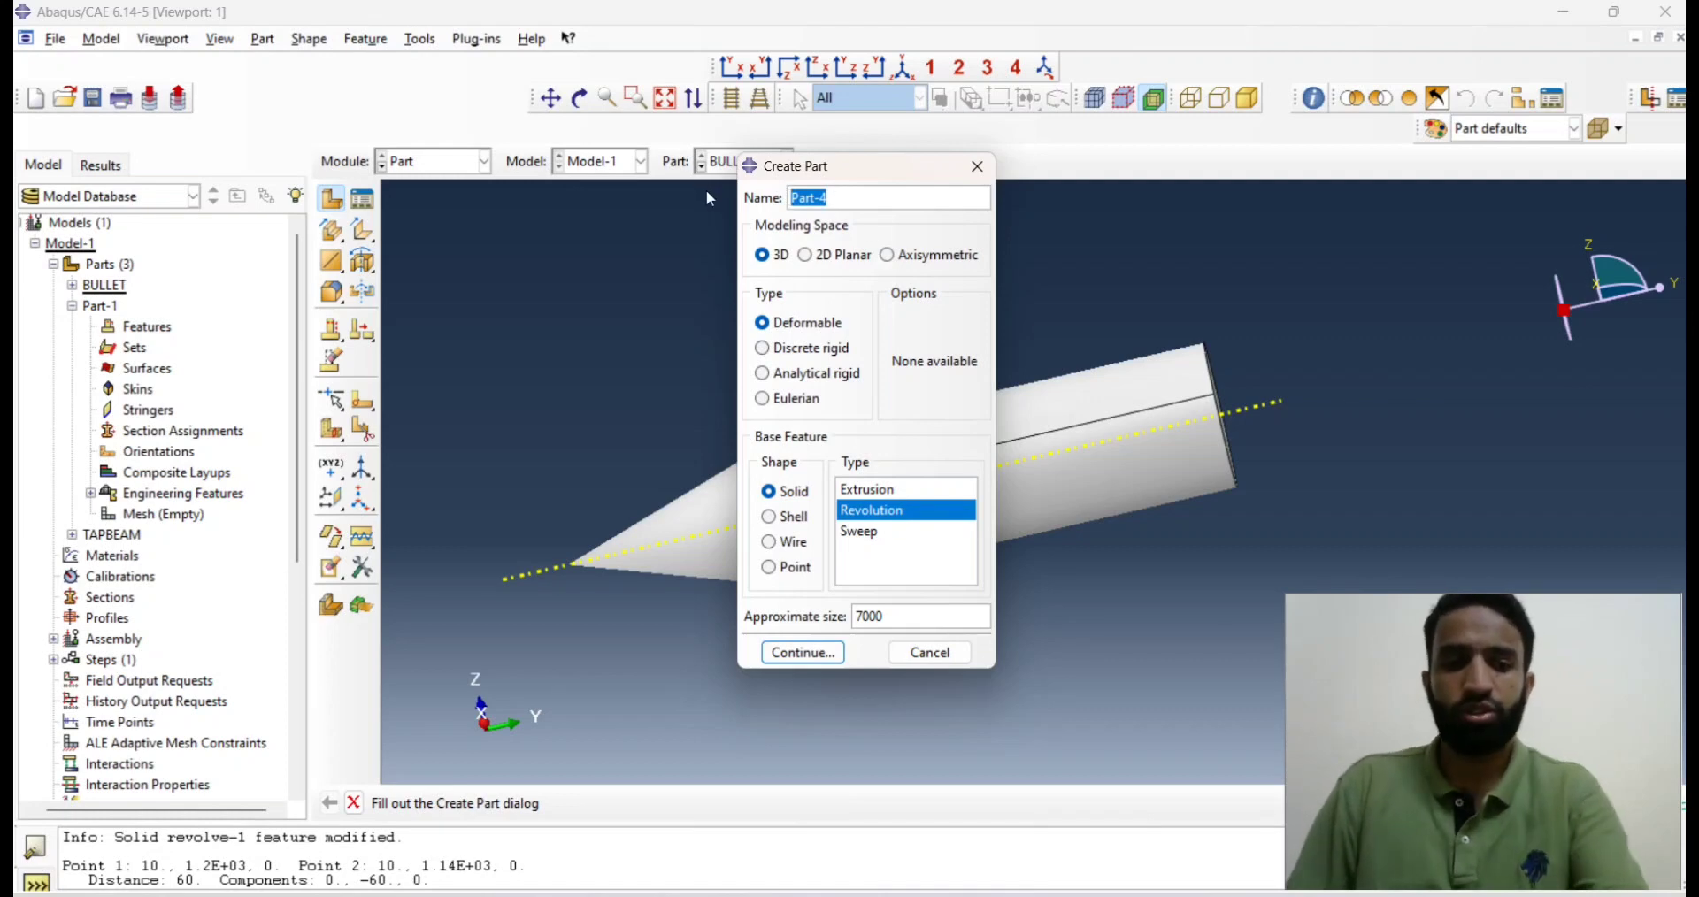
type("SPRING")
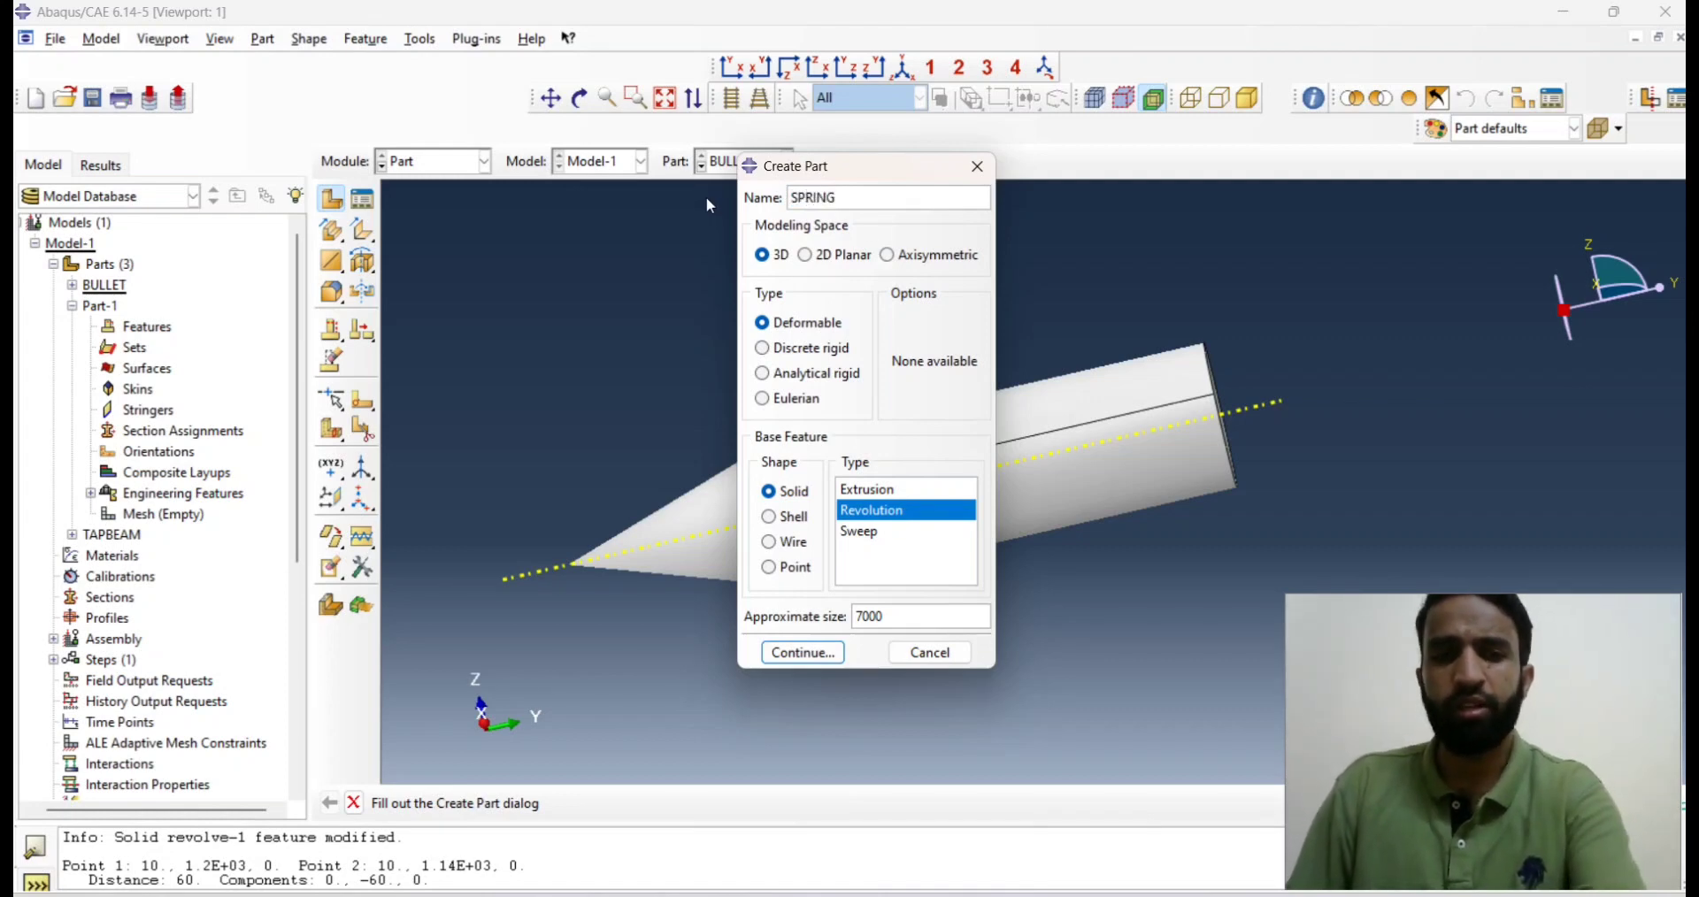
left_click(805, 652)
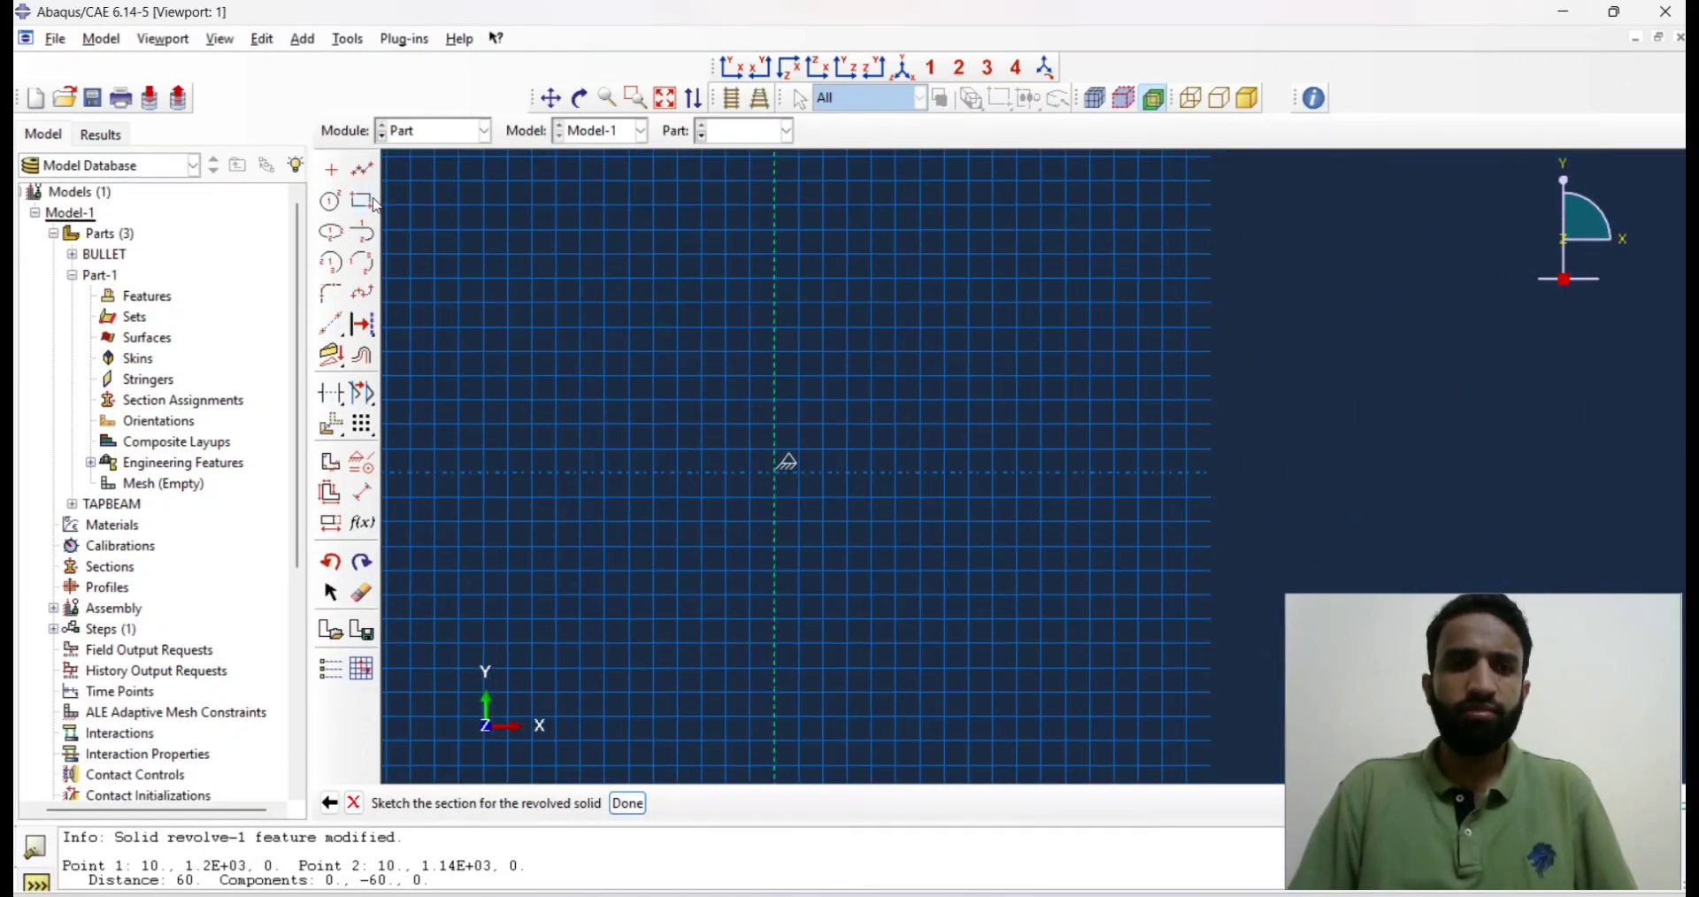
Draw a small circle beside the revolve axis, then check the OneNote sketch and minimize it.
scroll(620, 319, "up", 1)
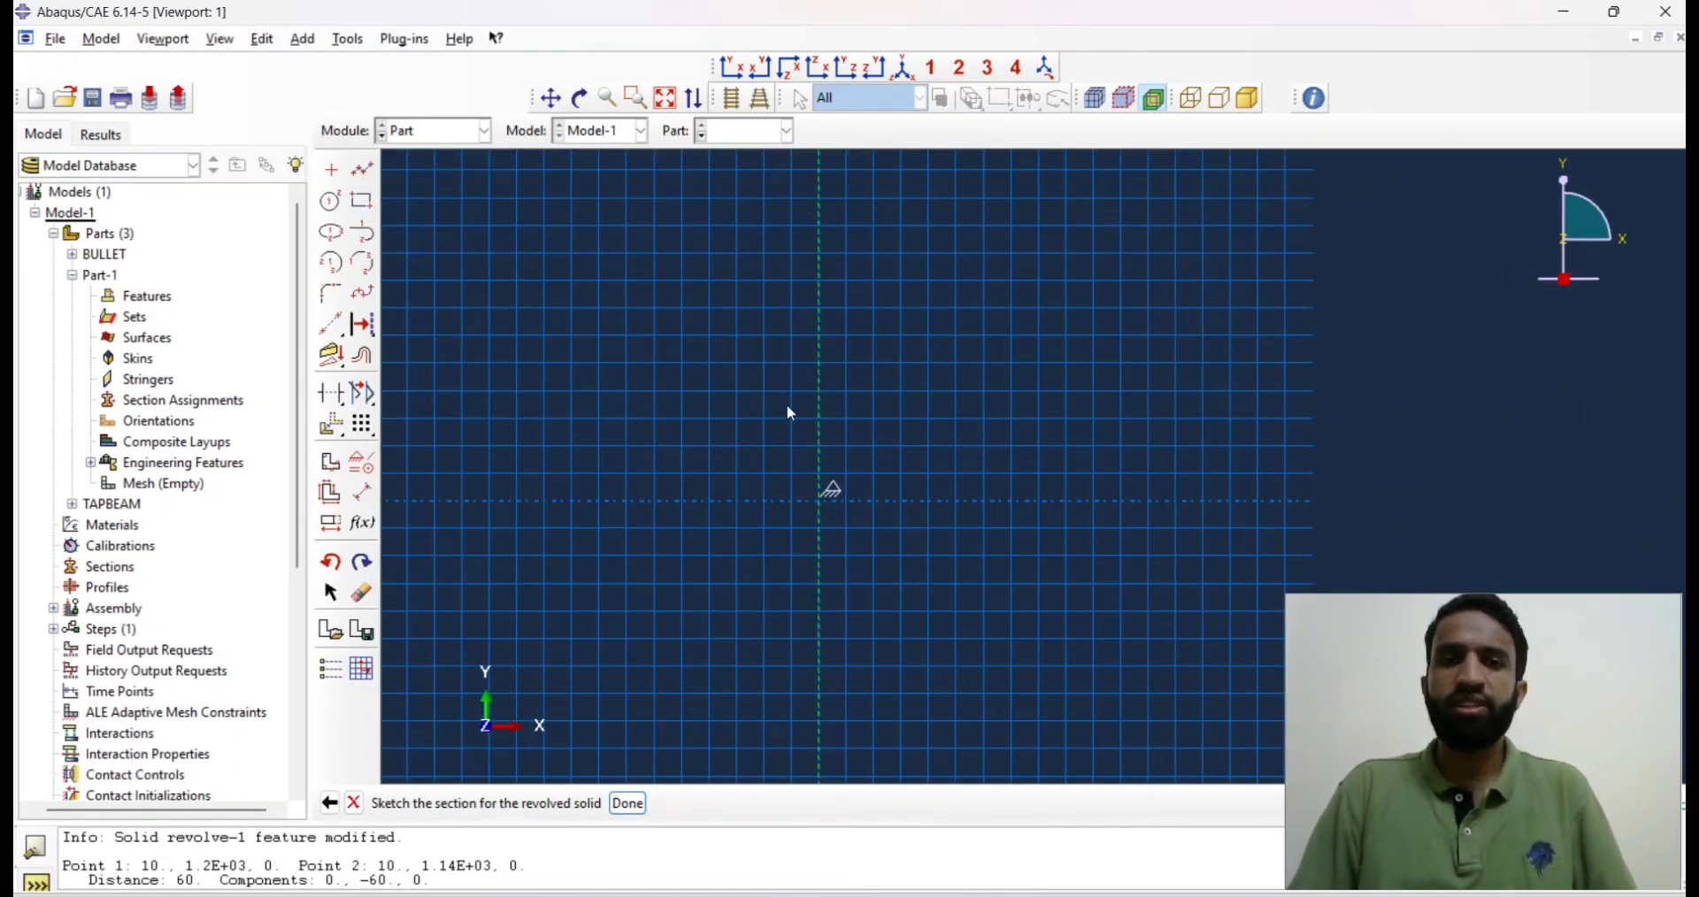
left_click(338, 211)
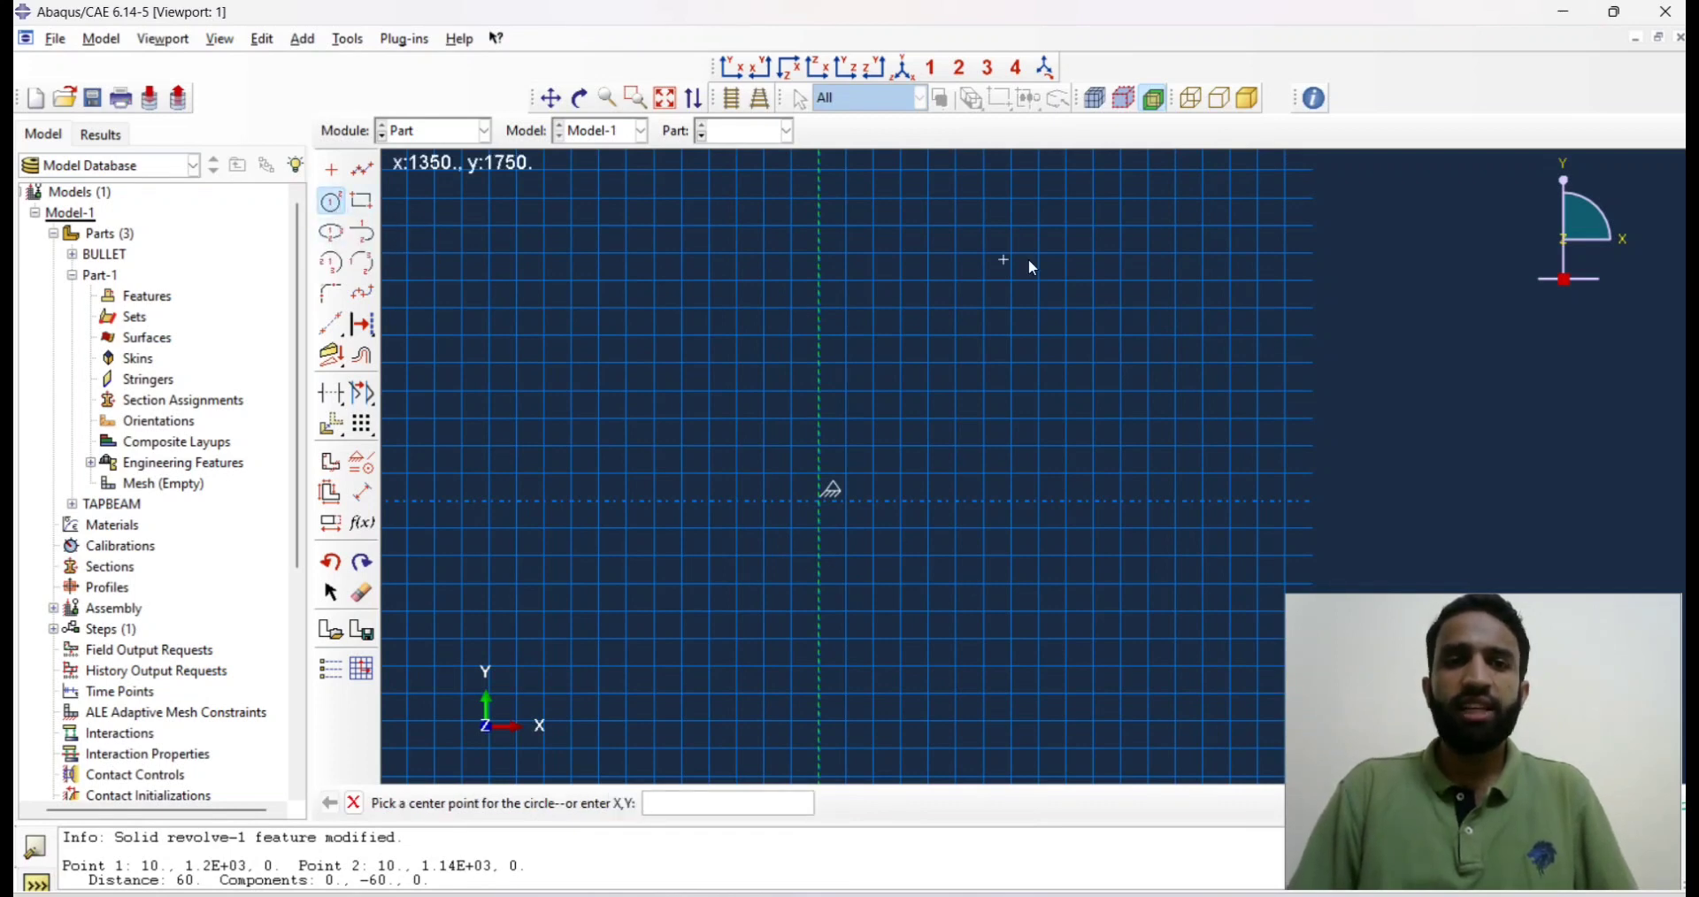
left_click(943, 250)
left_click(943, 259)
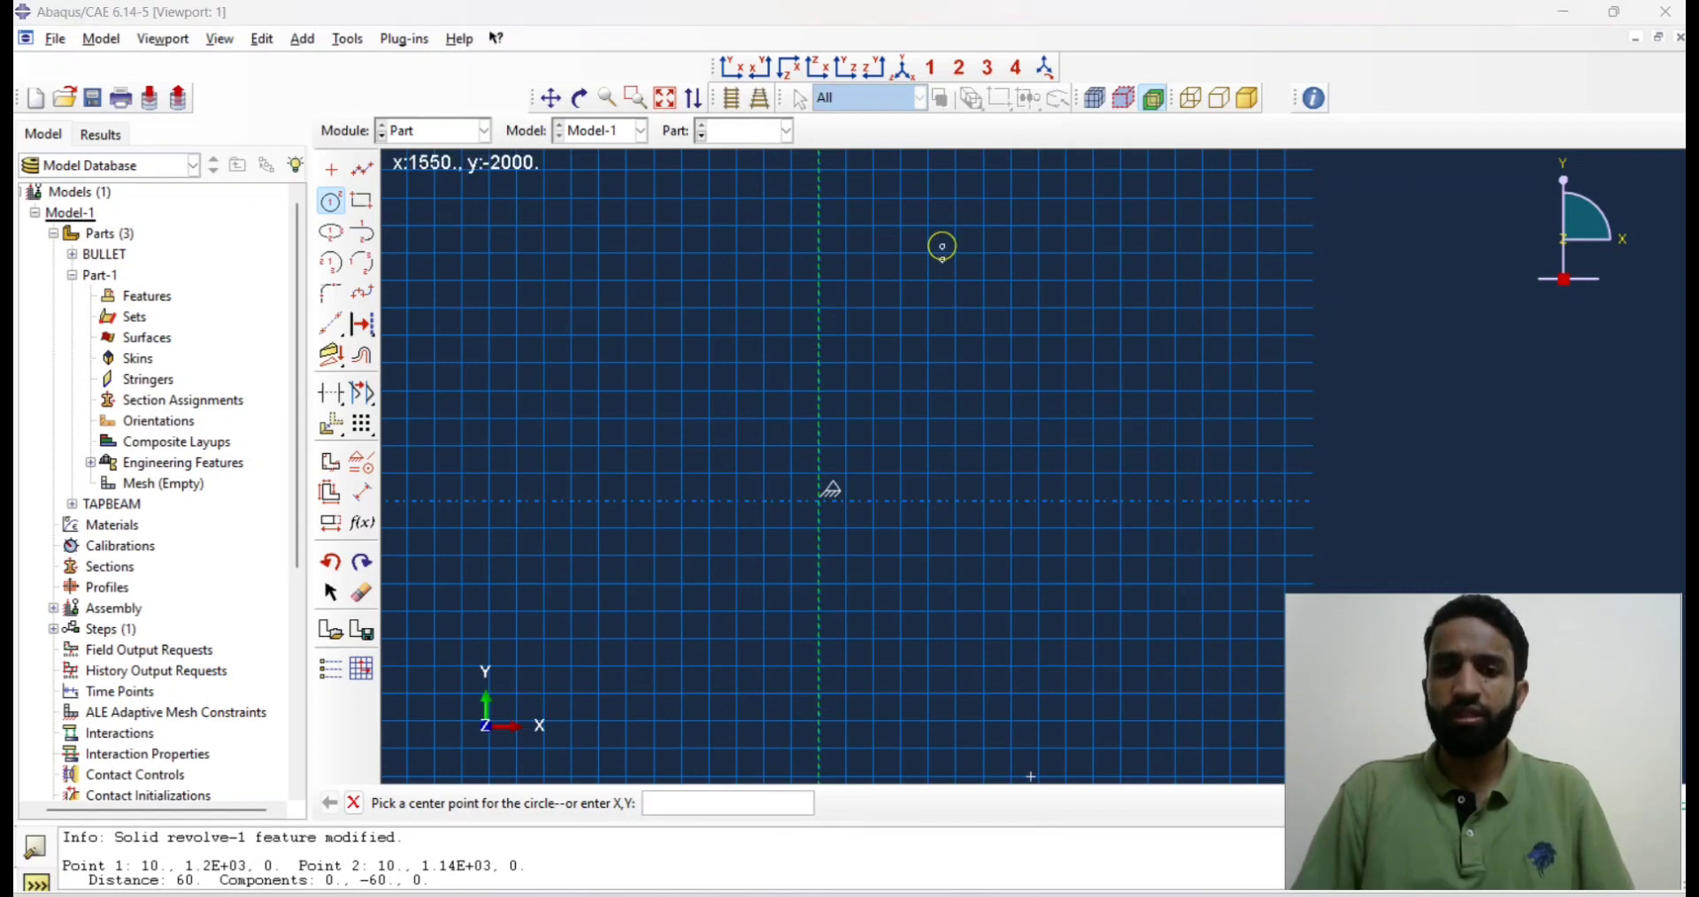
key("alt+Tab")
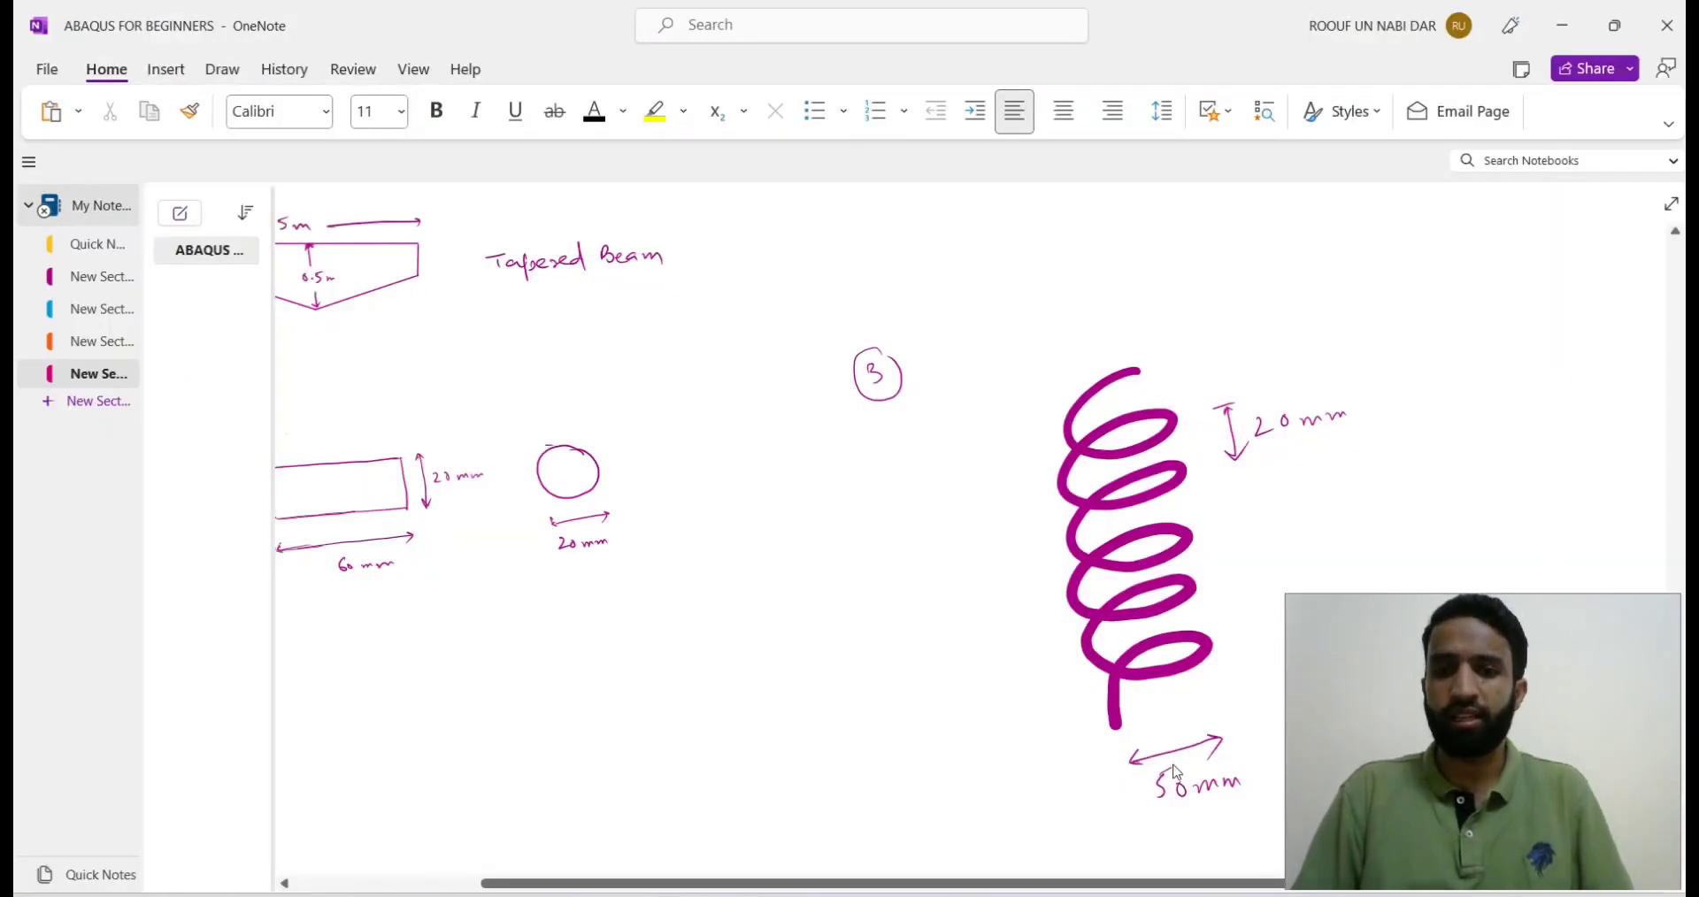
left_click(1555, 30)
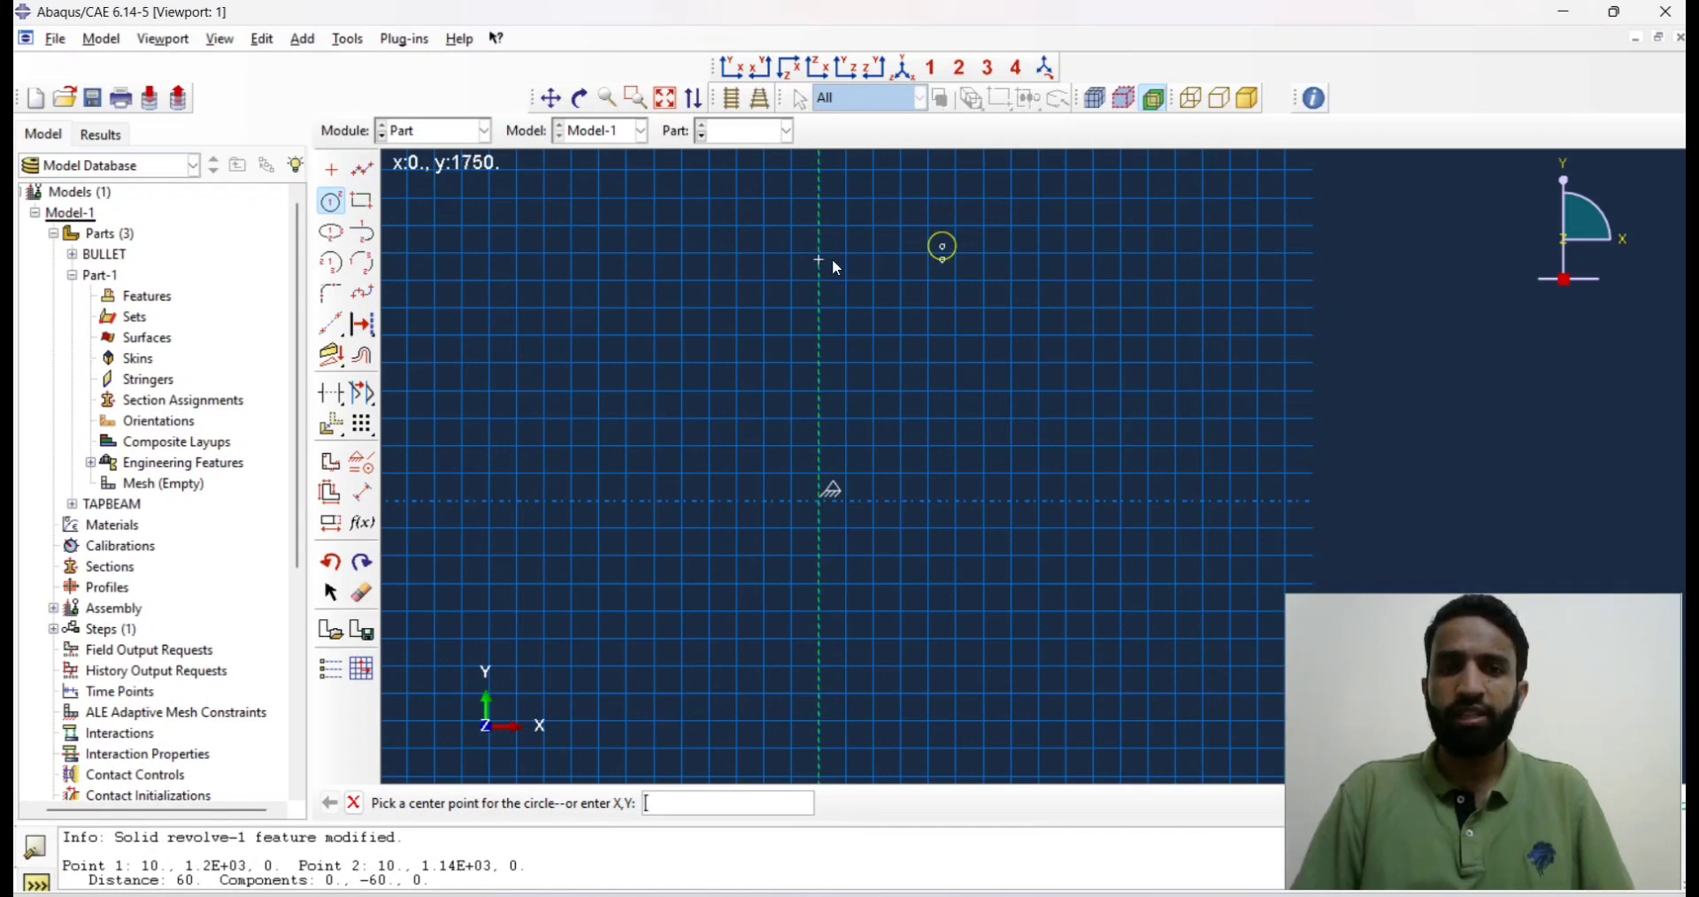
Draw a vertical line along the centreline.
left_click(820, 502)
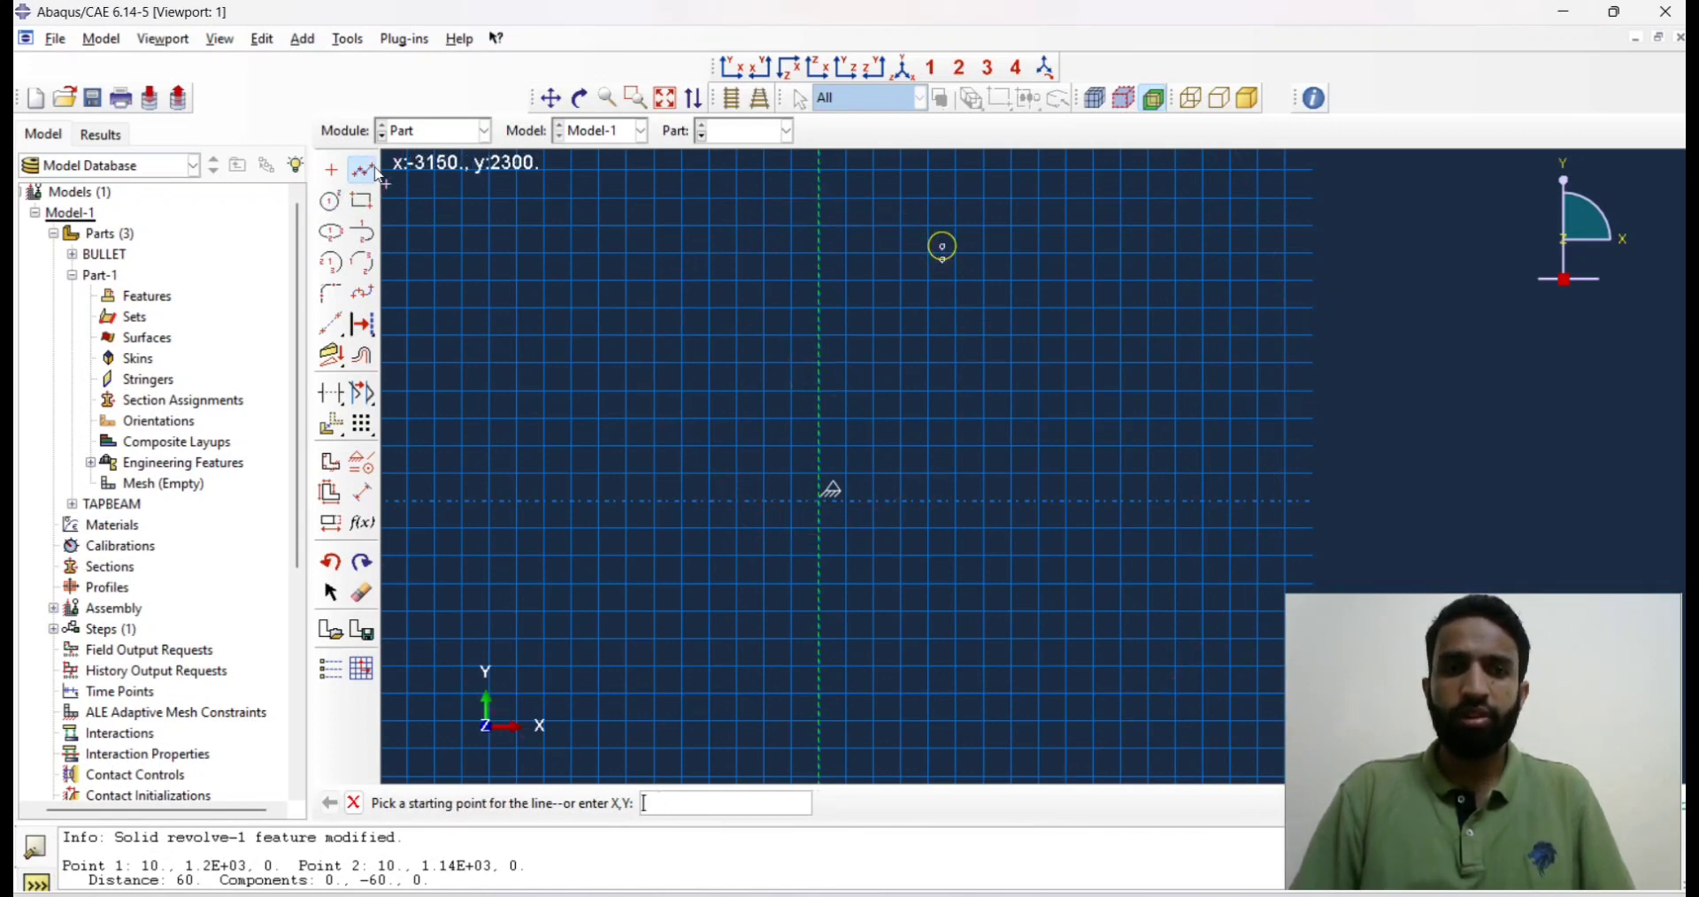
left_click(818, 169)
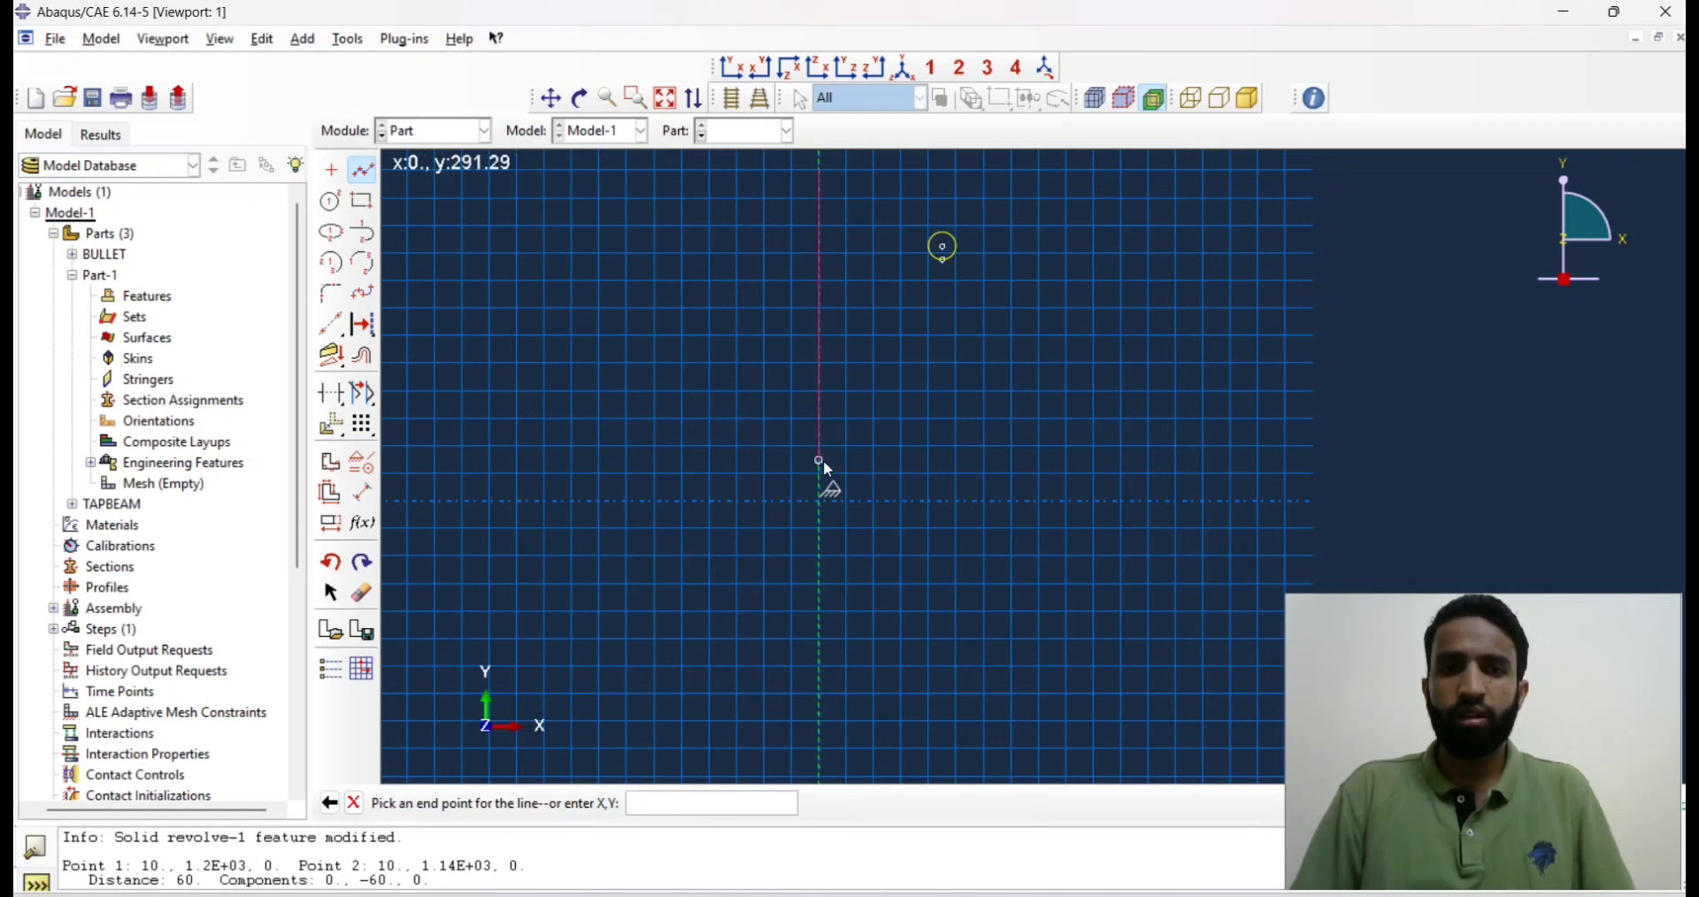
left_click(820, 460)
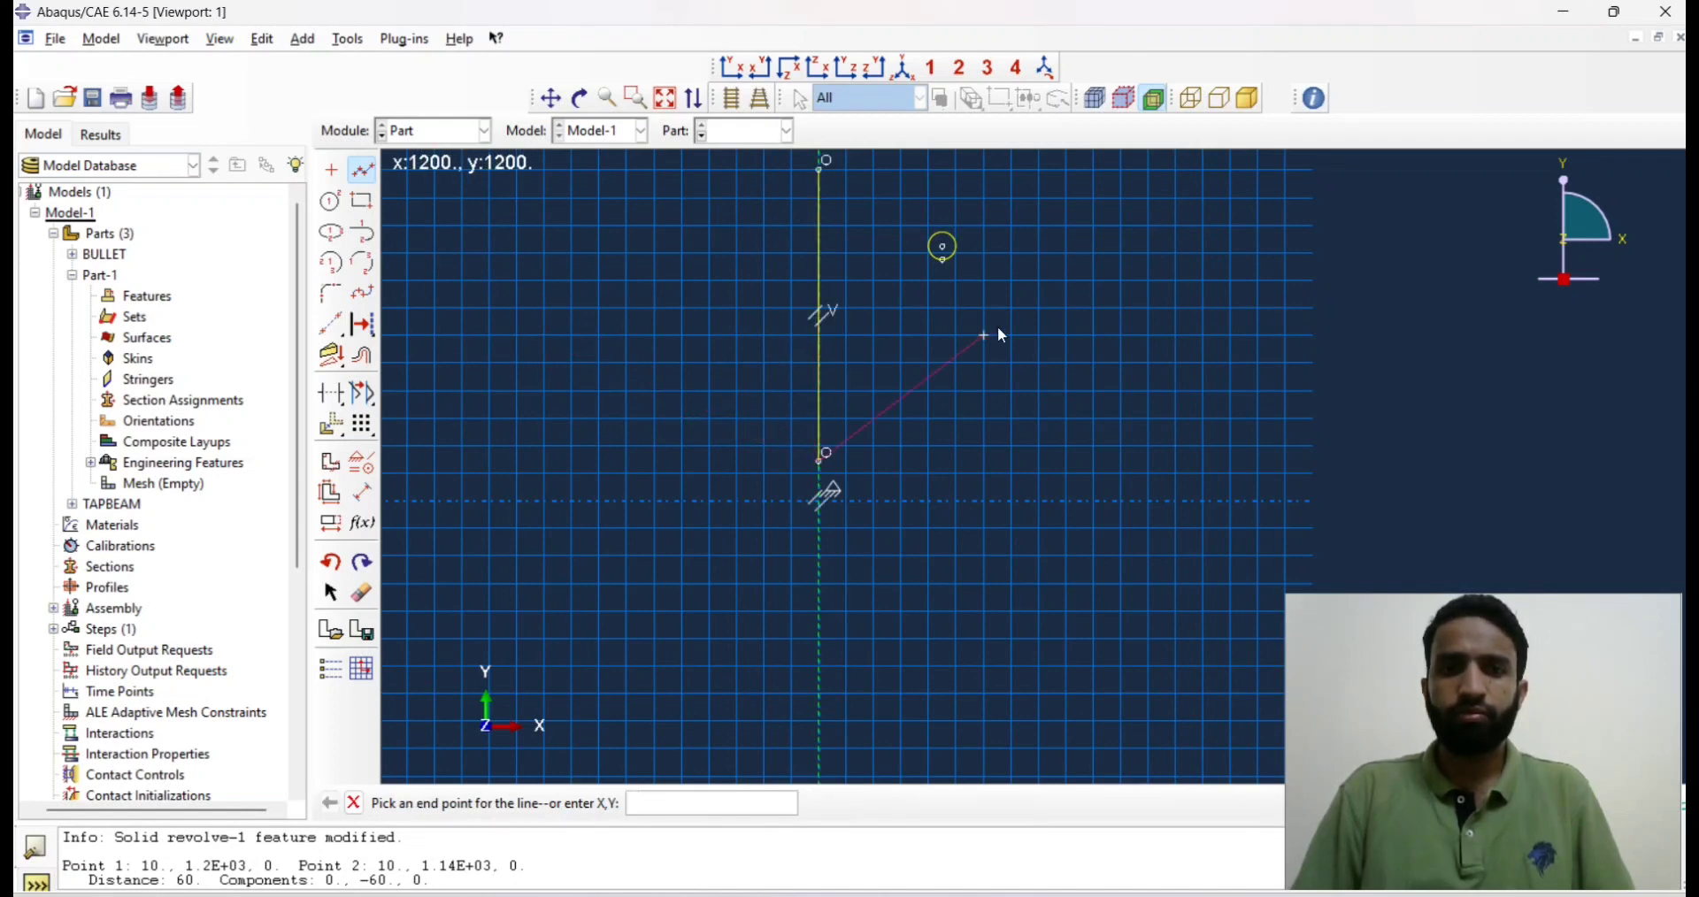
scroll(1002, 320, "down", 1)
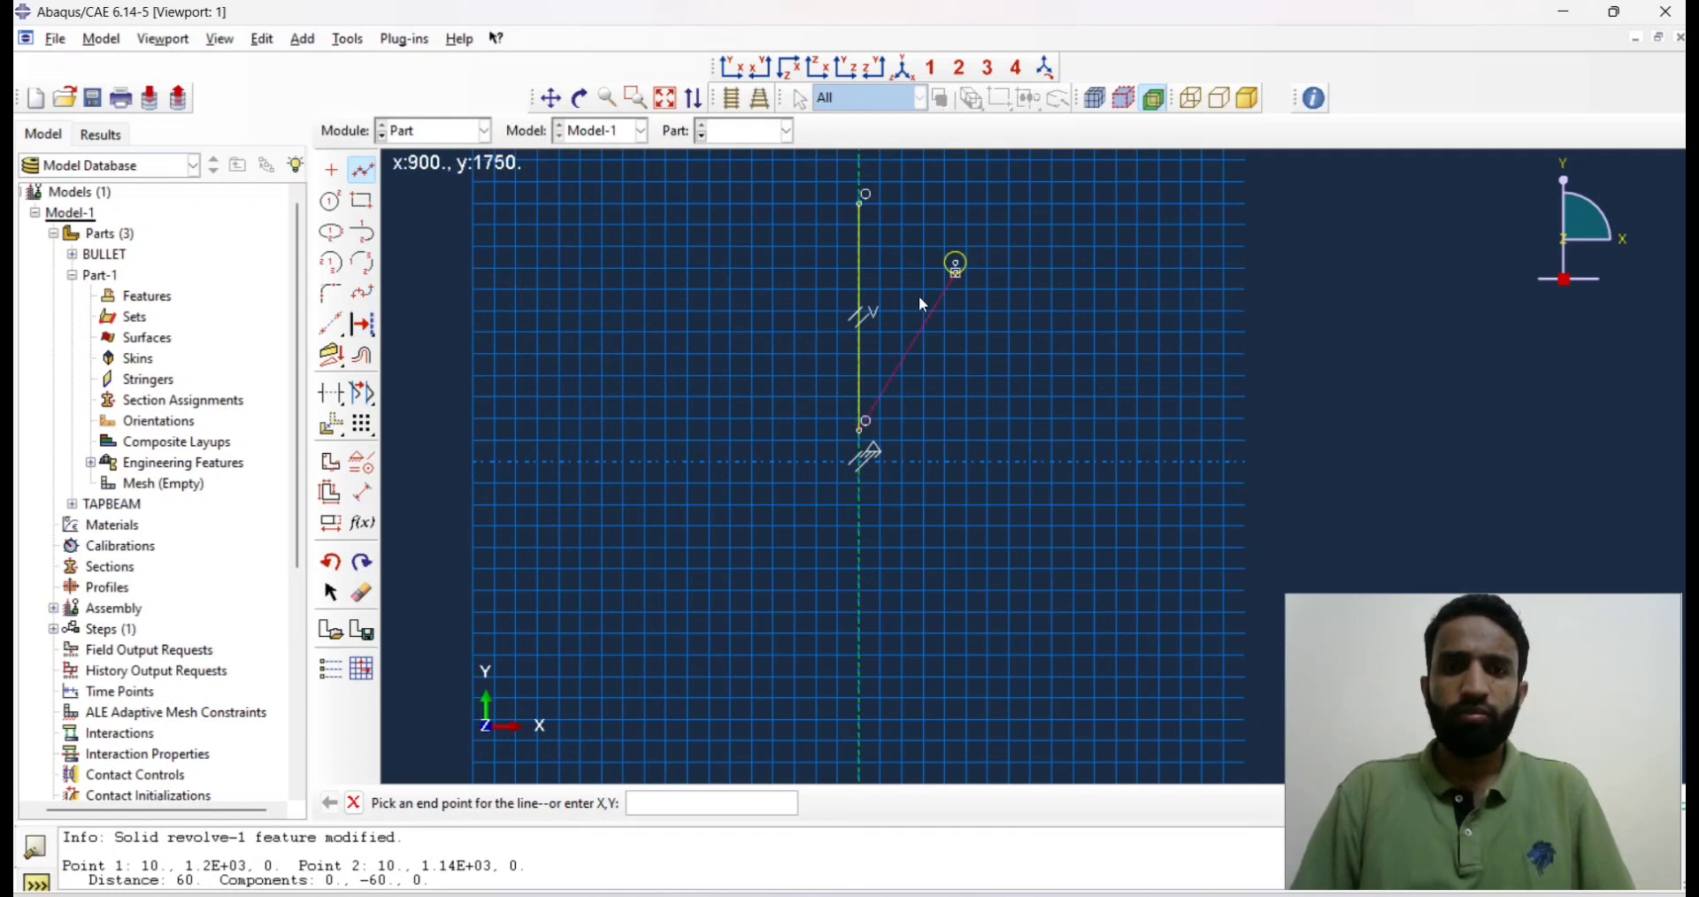
Replace the small circle with a new circle drawn right of the vertical line.
left_click(361, 594)
left_click(951, 263)
left_click(706, 803)
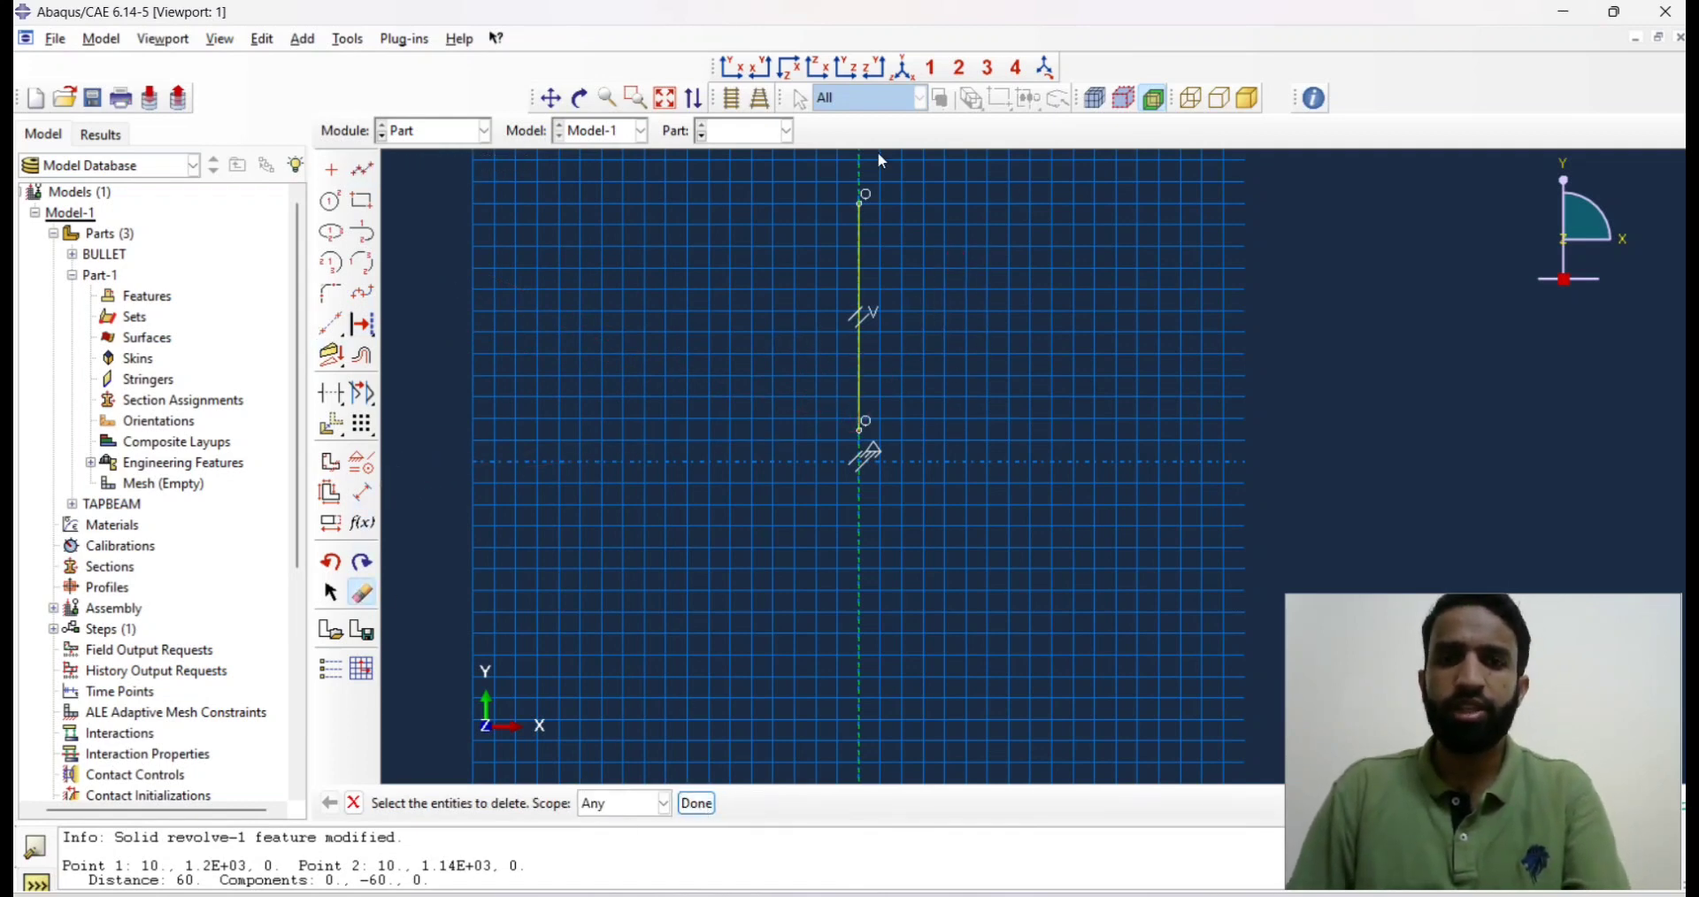
scroll(894, 188, "up", 2)
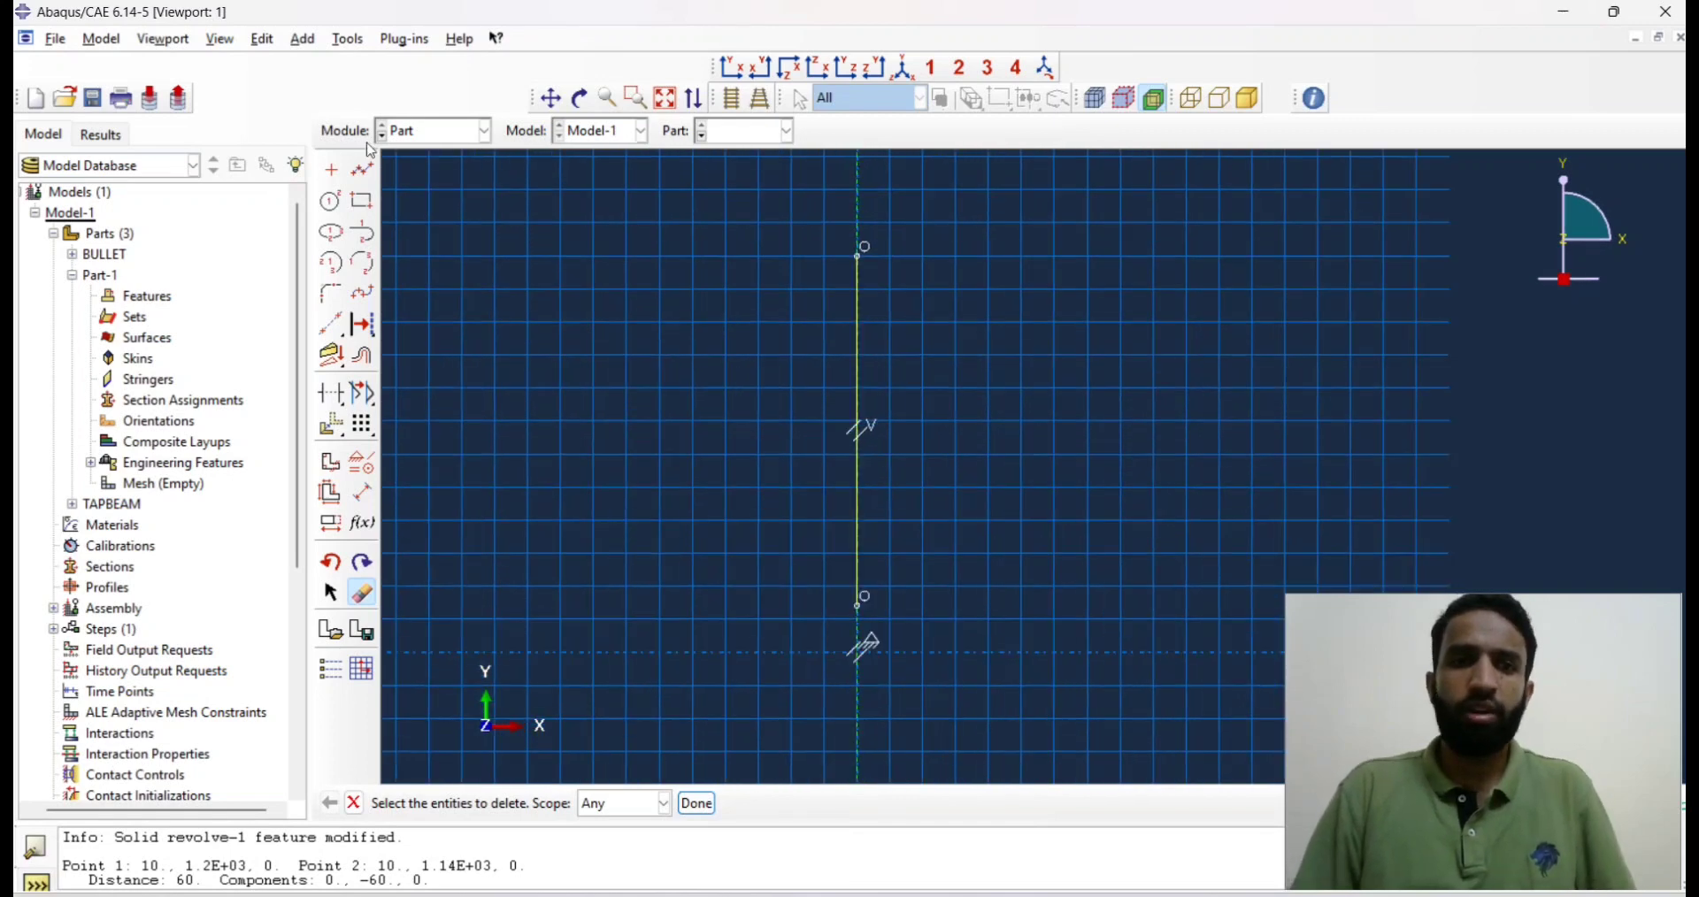
left_click(332, 203)
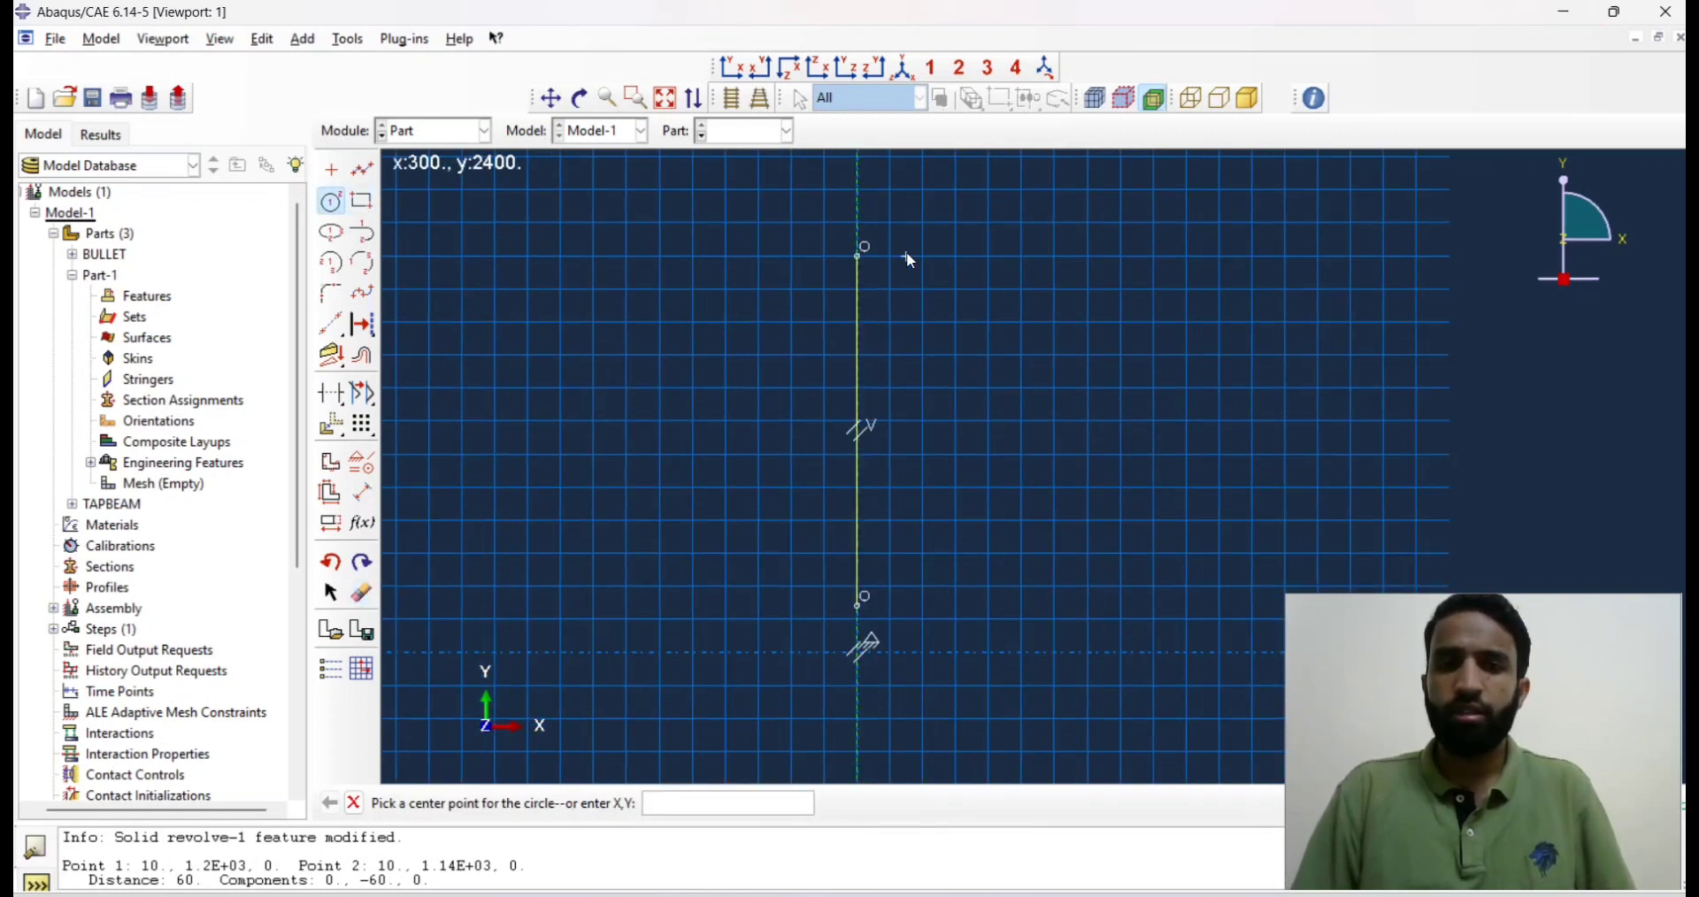
left_click(1055, 256)
left_click(1073, 282)
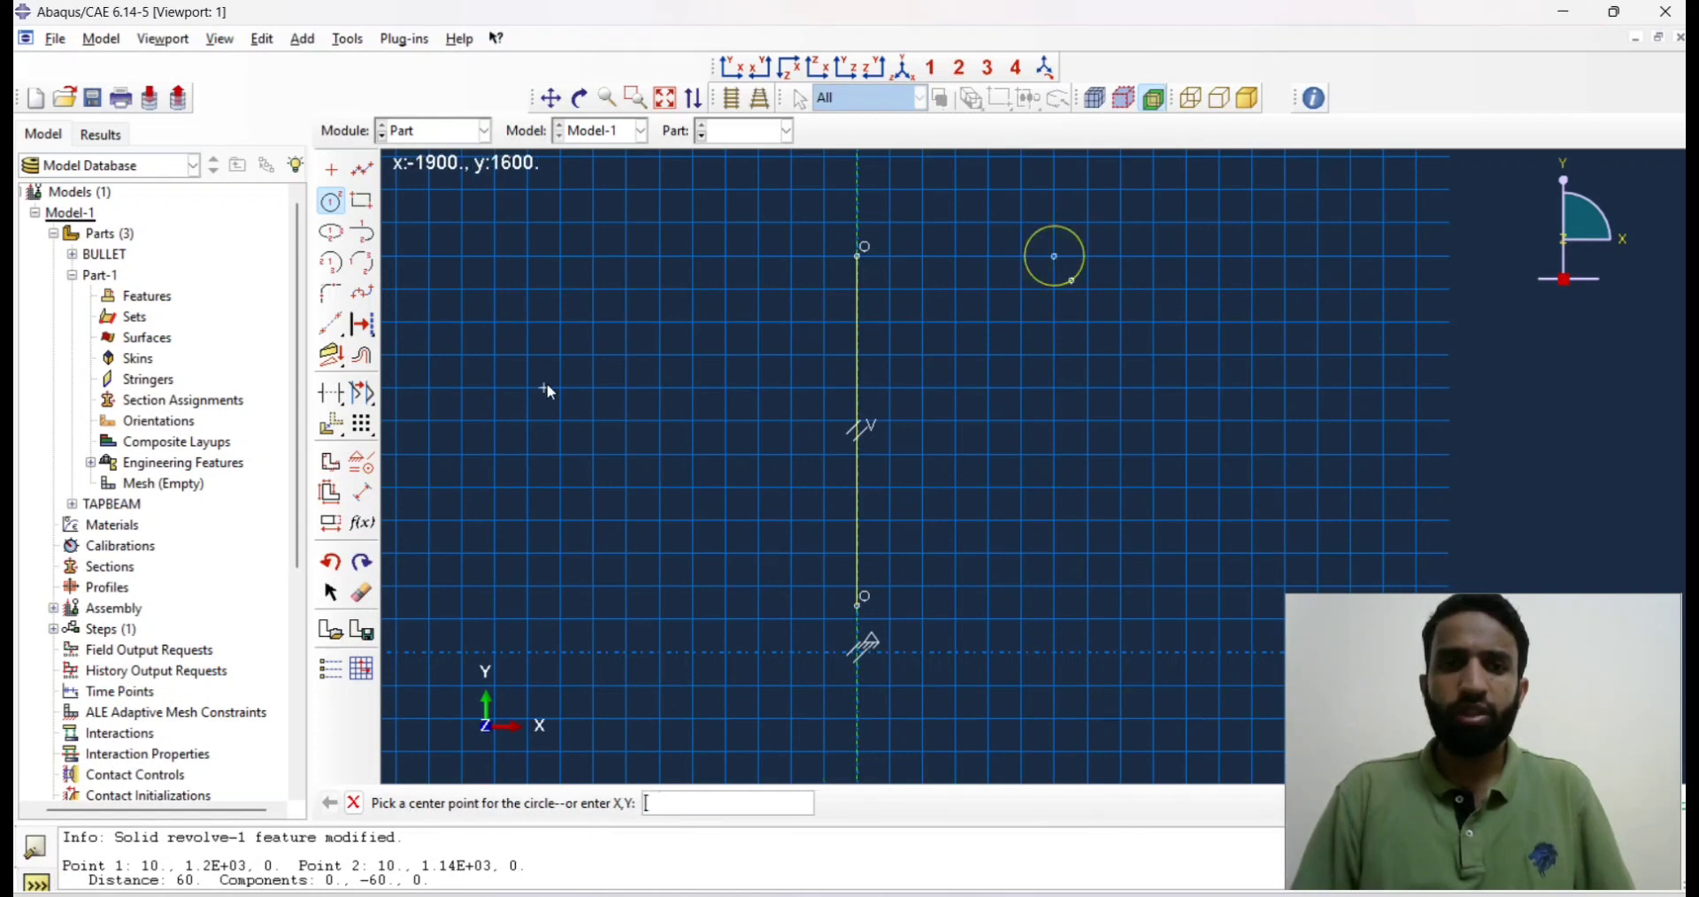
Dimension the circle to size 2.
left_click(365, 501)
left_click(1054, 258)
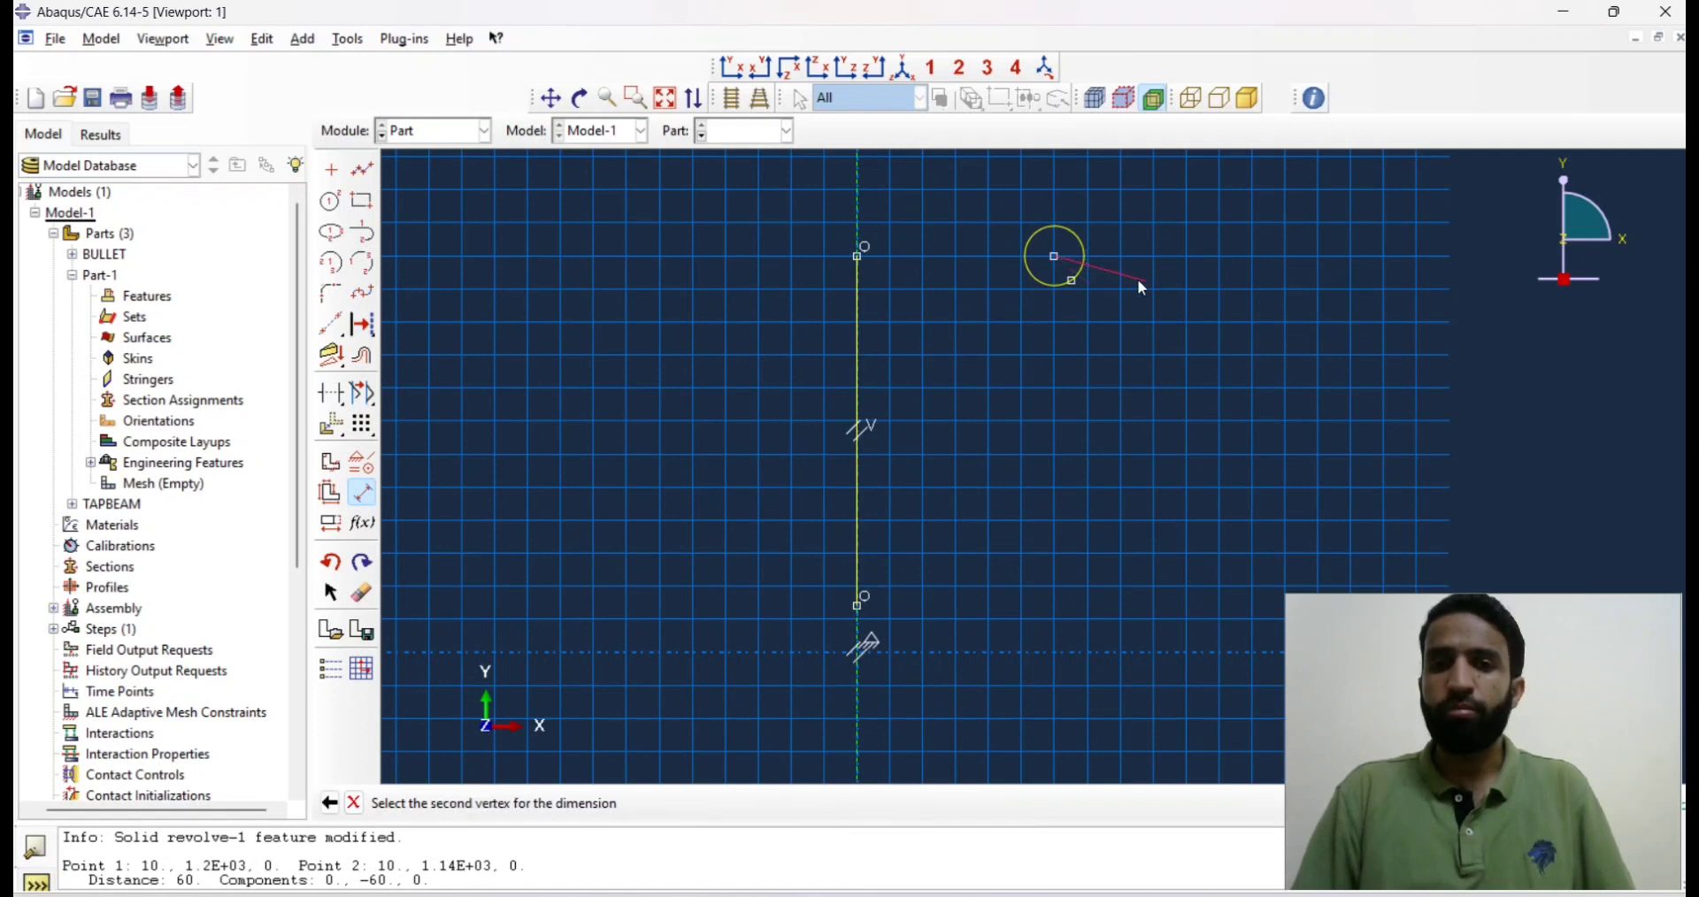
left_click(1072, 282)
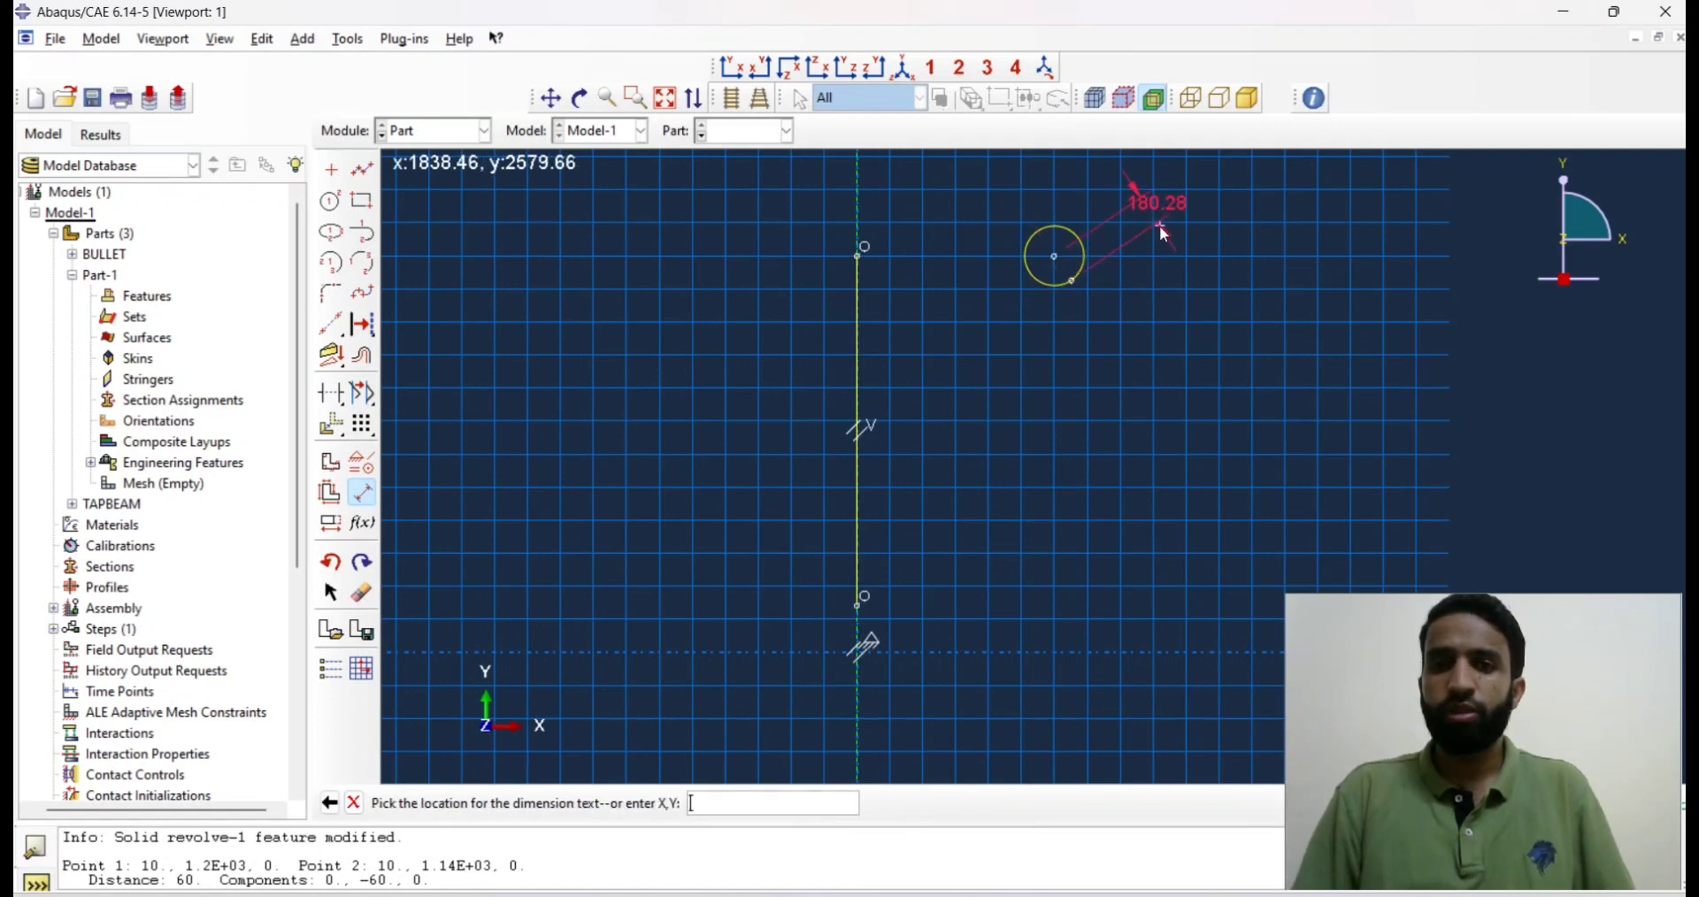
left_click(1159, 225)
scroll(1141, 215, "down", 2)
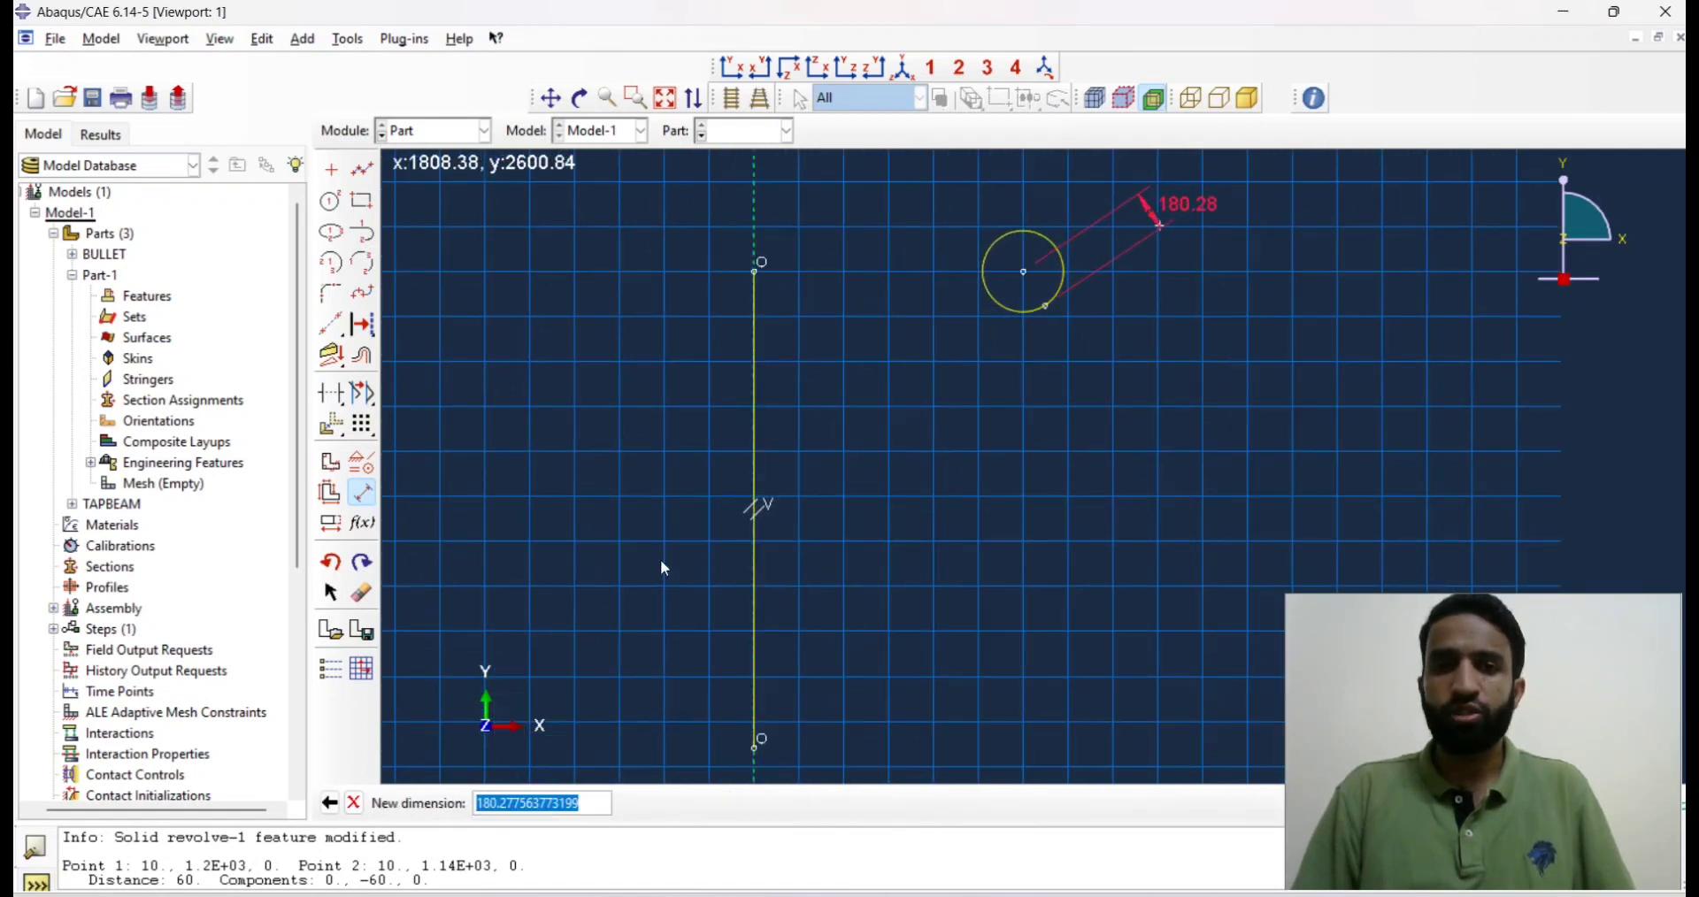
type("2")
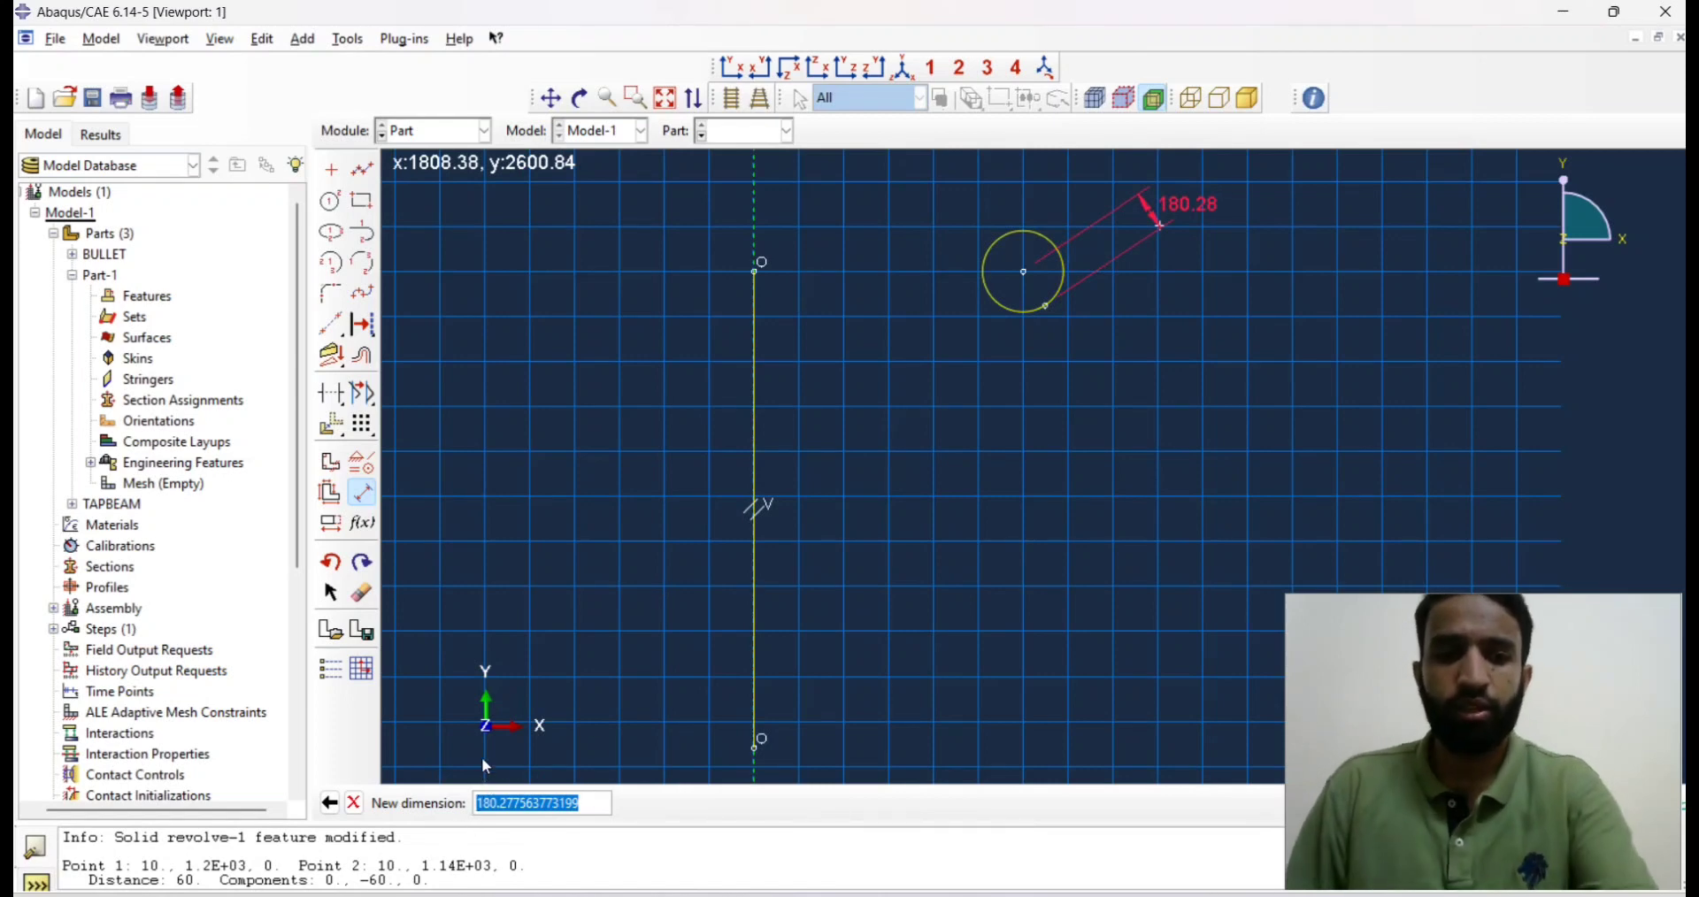
key("Return")
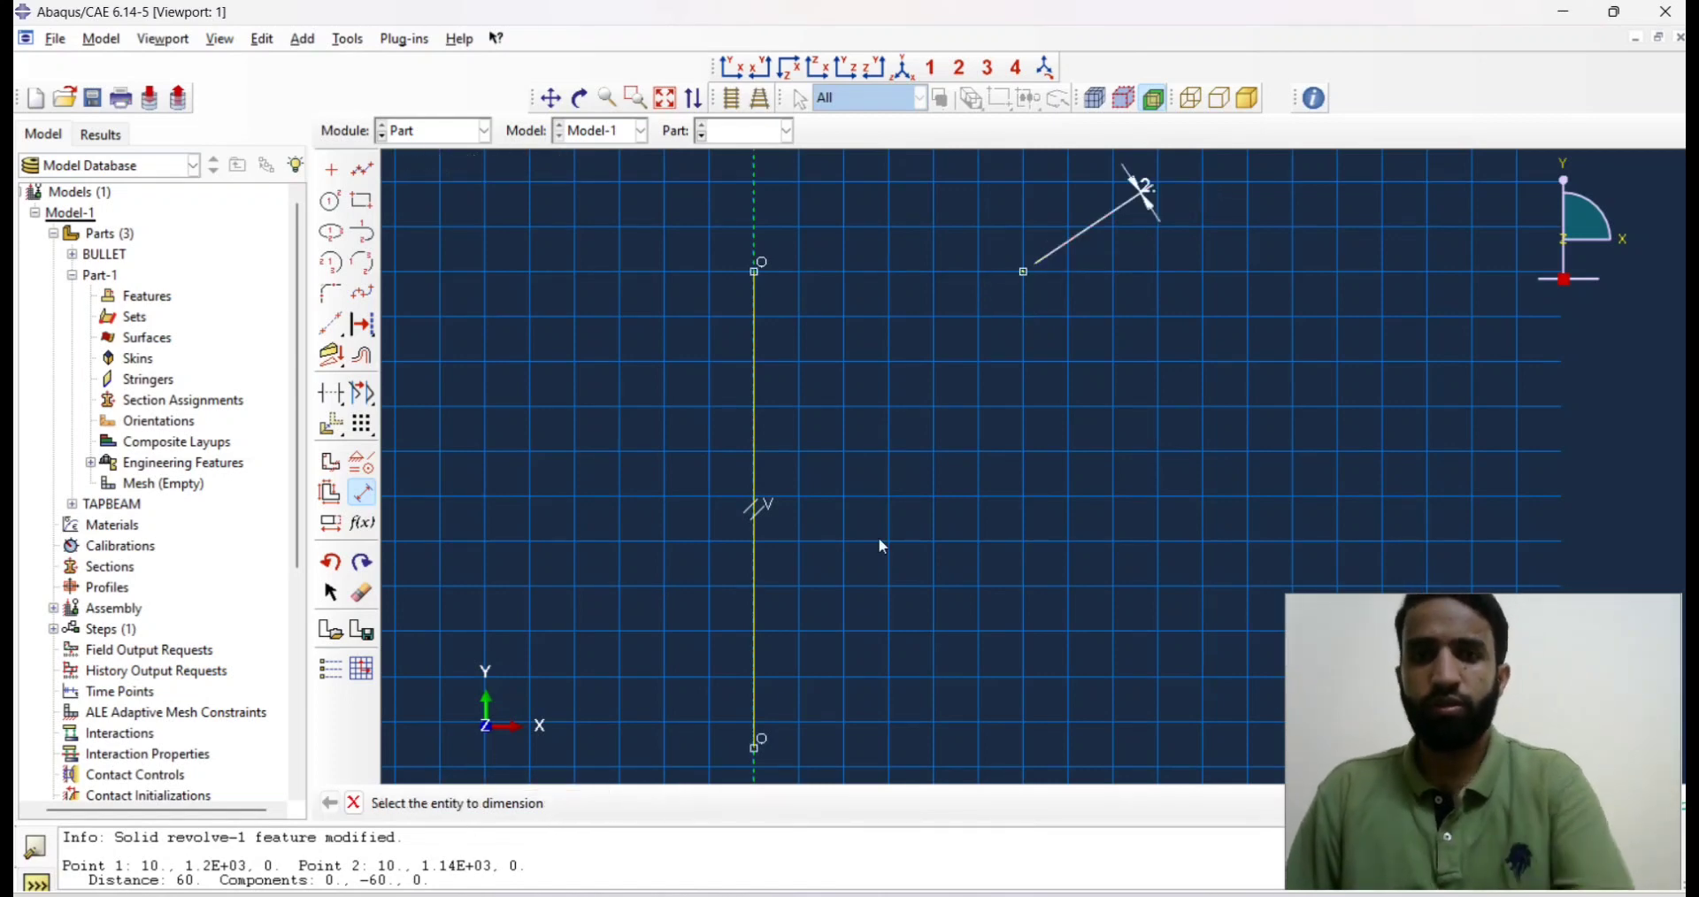
scroll(961, 261, "down", 1)
scroll(955, 258, "down", 3)
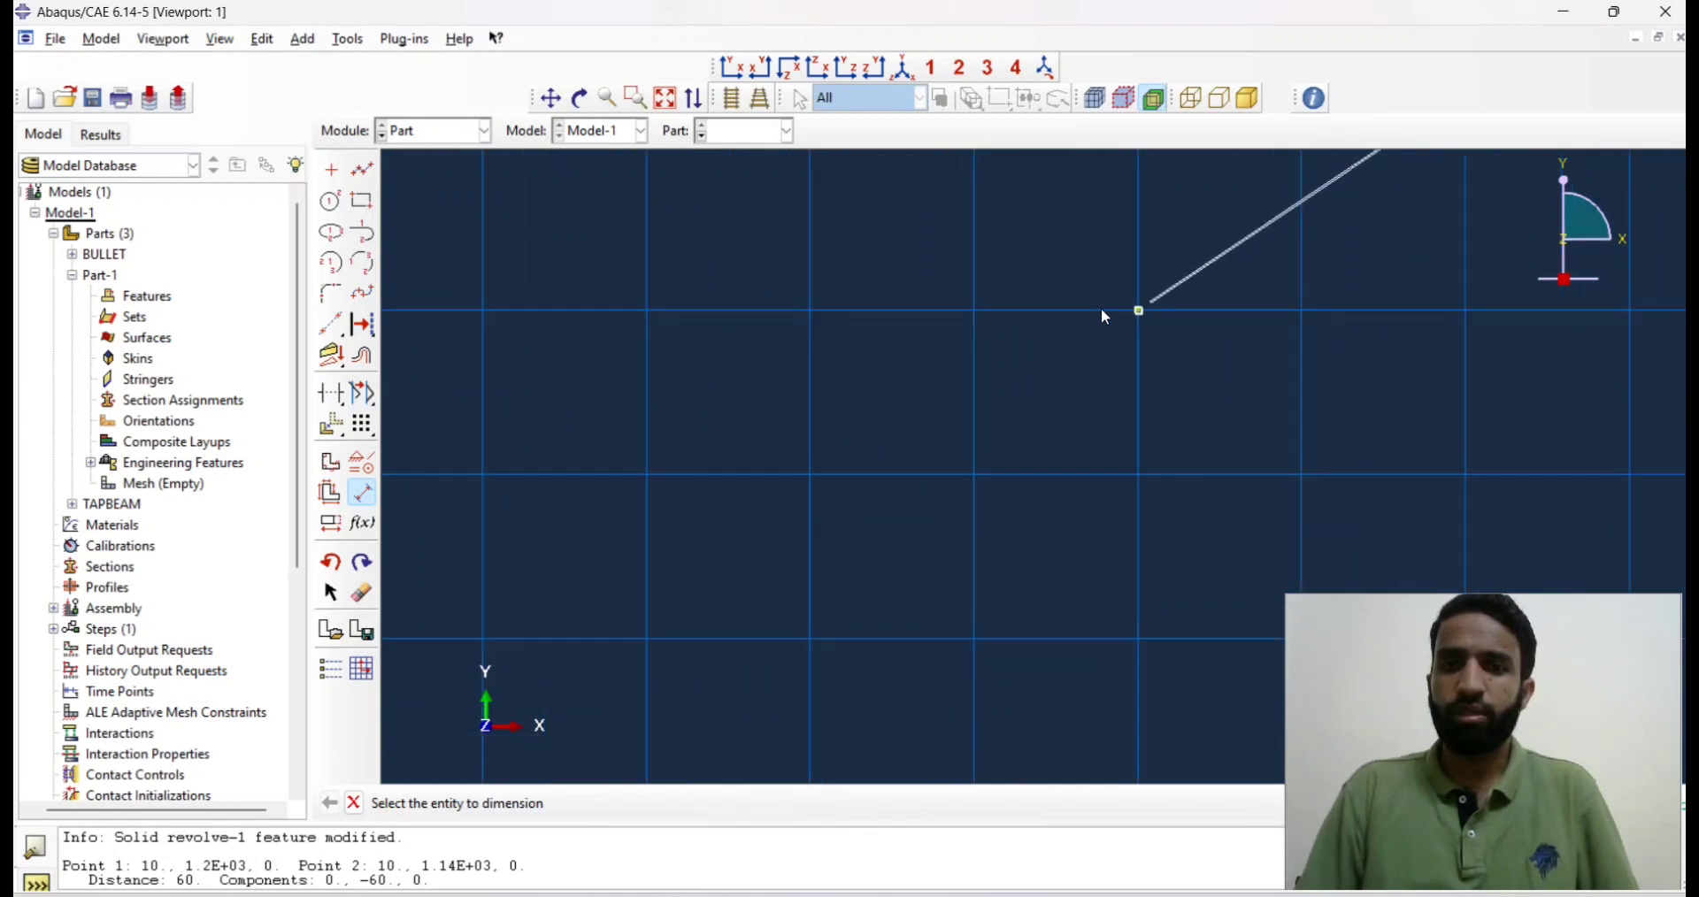
scroll(1126, 317, "up", 2)
scroll(1096, 312, "down", 2)
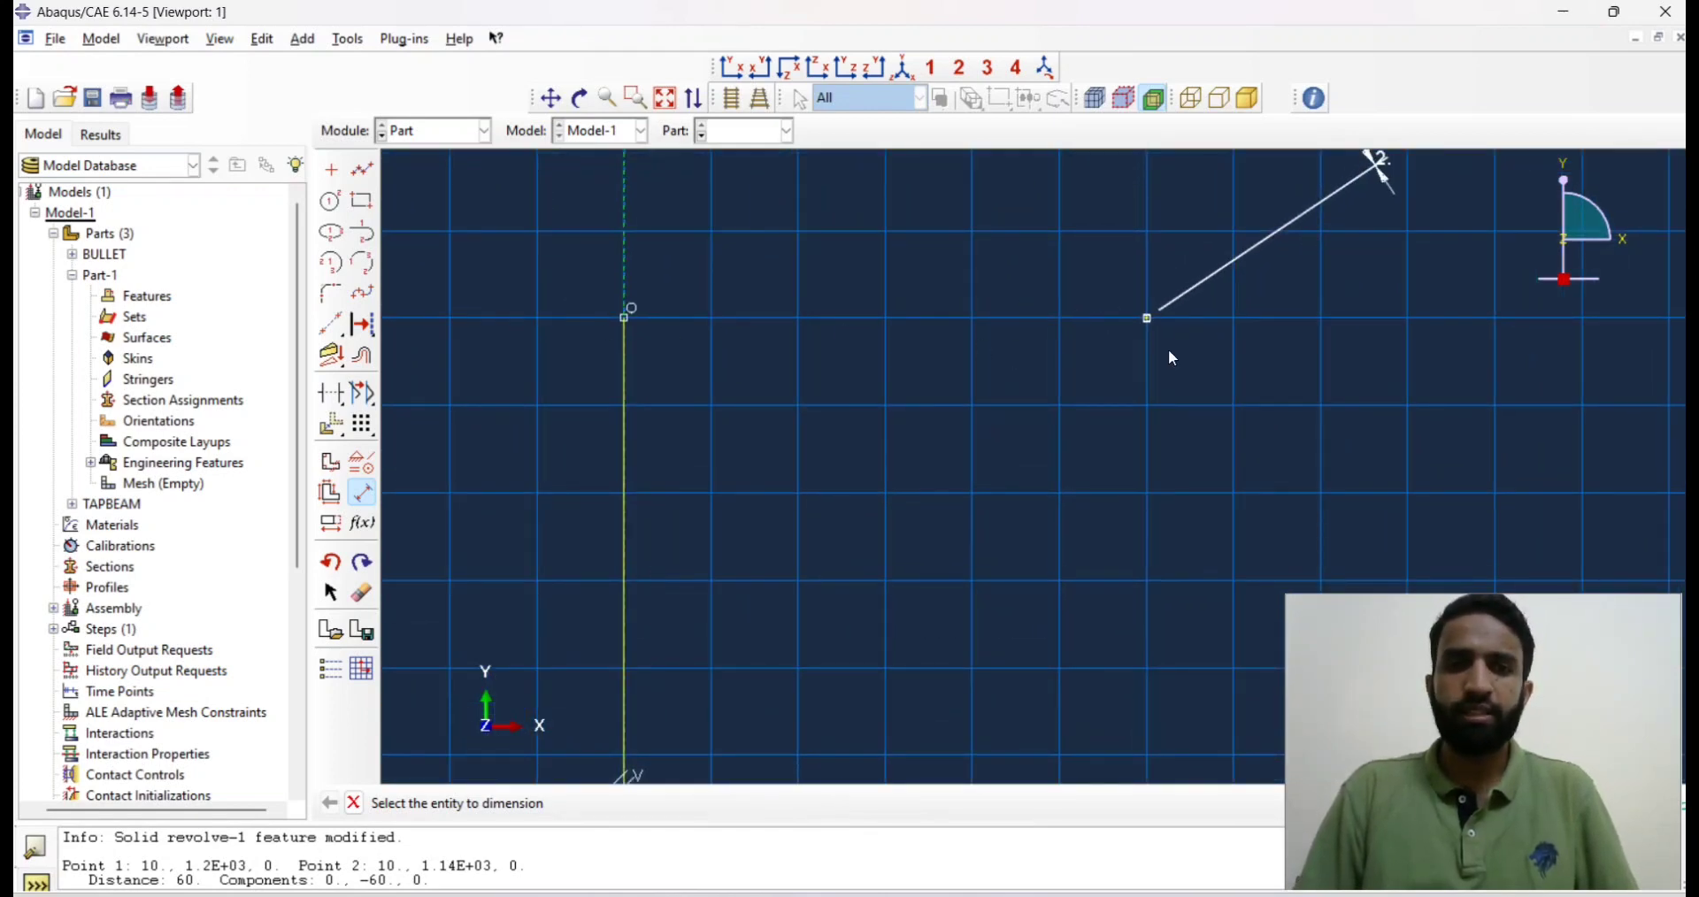
Dimension the circle centre 25 horizontally from the vertical line.
left_click(626, 319)
left_click(1147, 320)
left_click(933, 416)
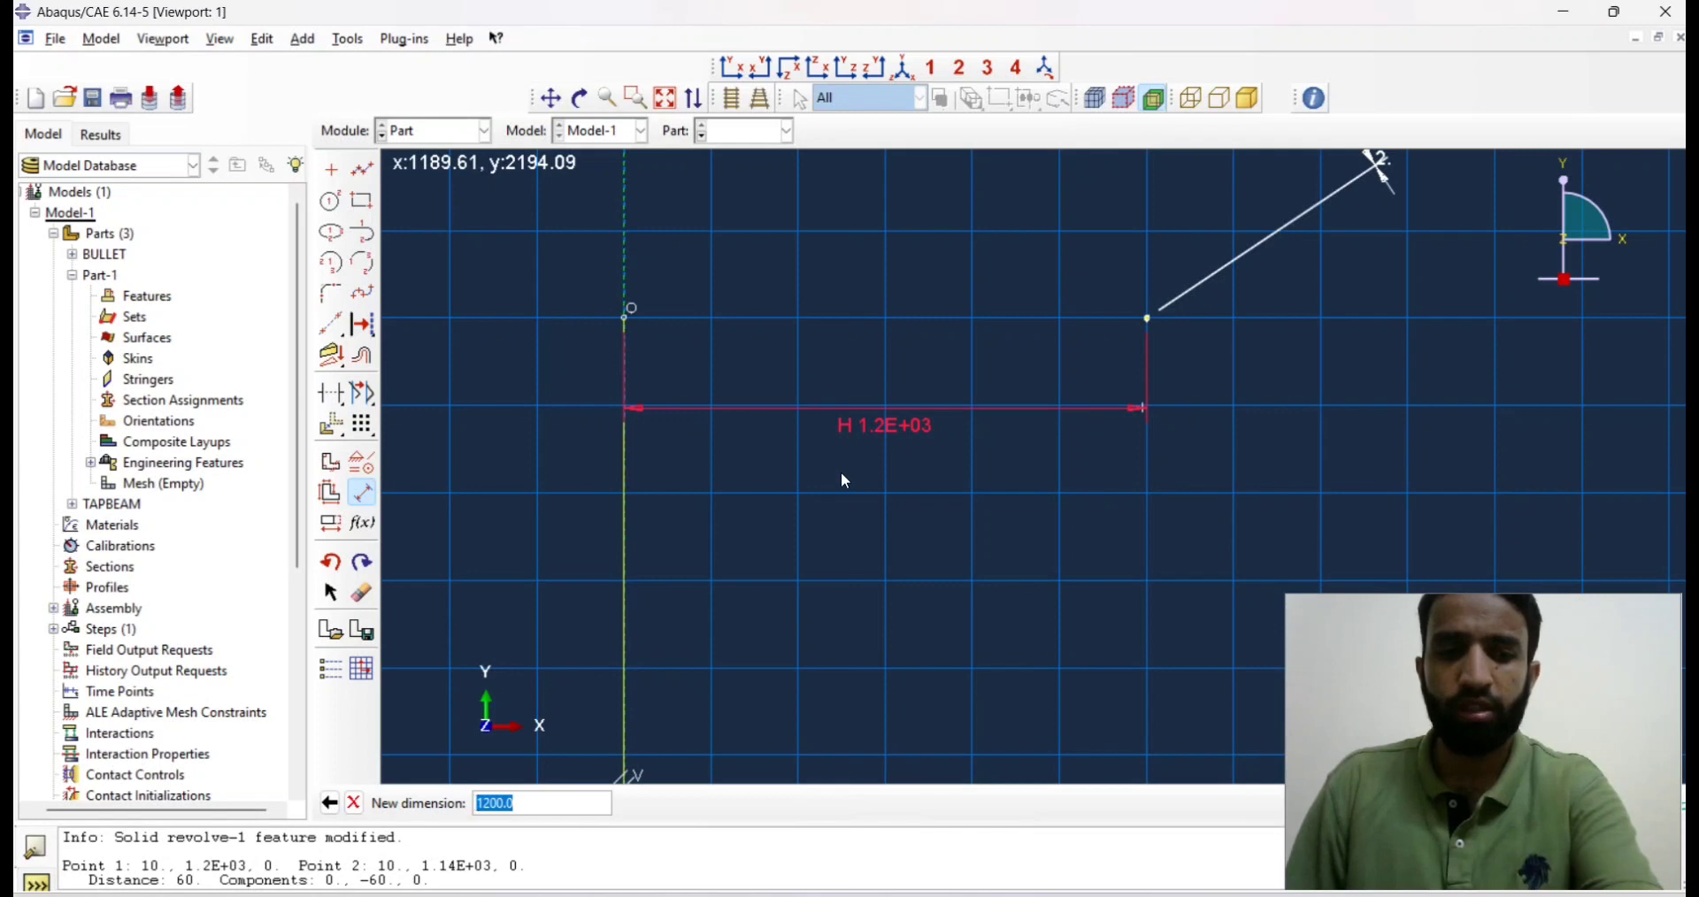
type("25")
key("Return")
scroll(603, 302, "up", 2)
scroll(602, 323, "up", 3)
scroll(978, 425, "up", 2)
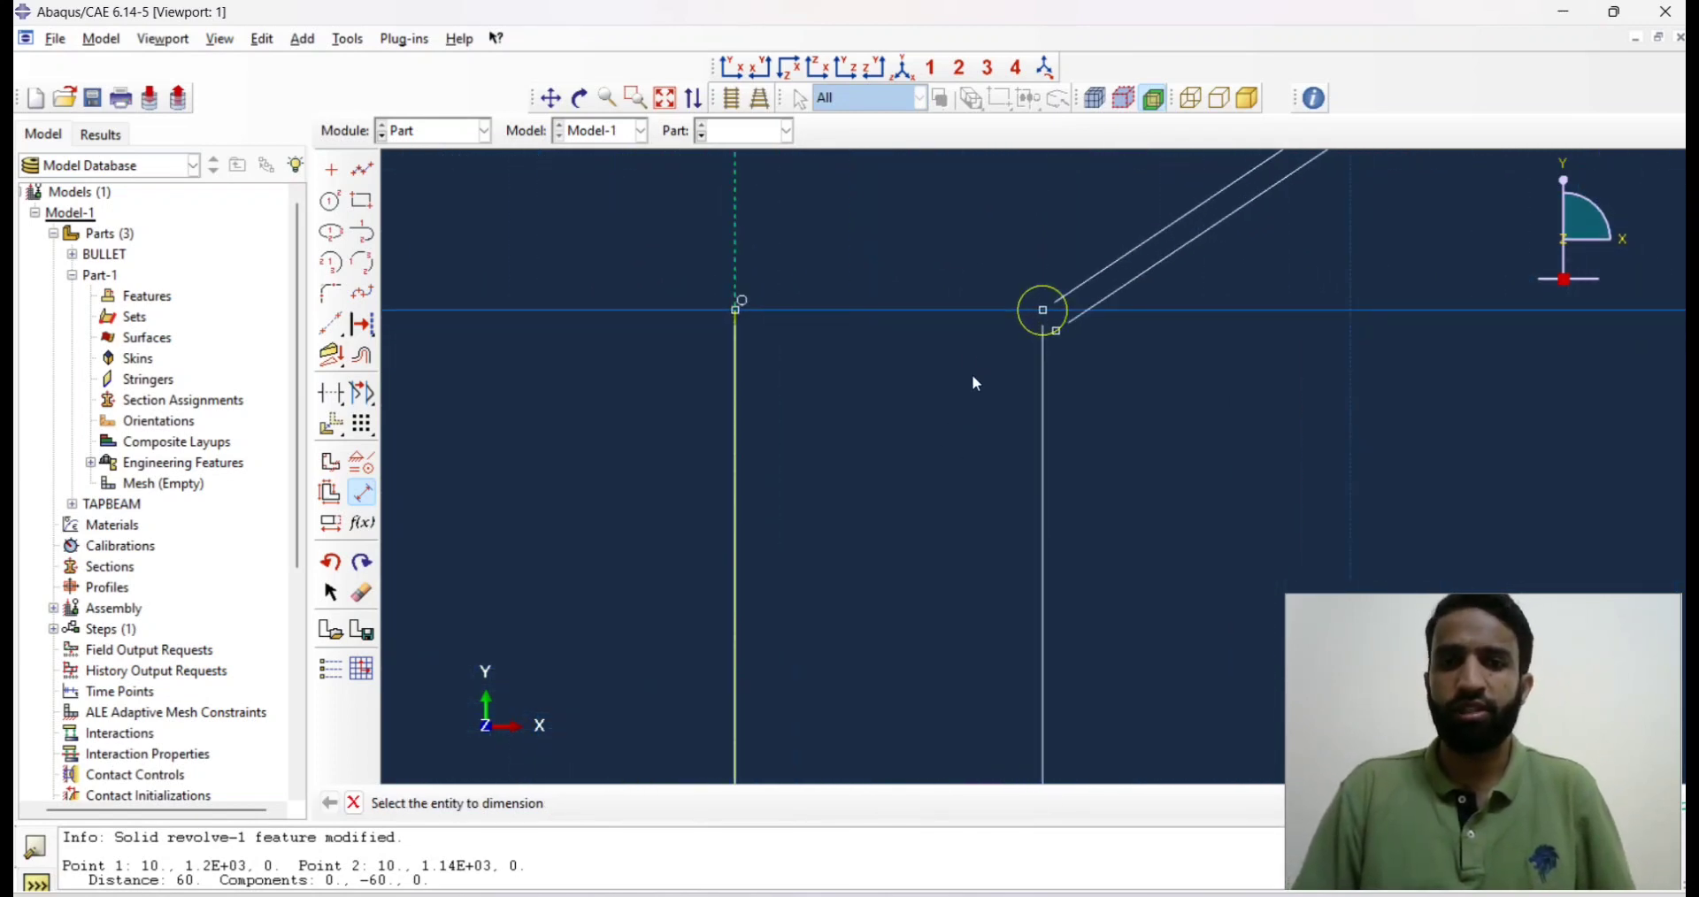
scroll(584, 329, "up", 4)
scroll(959, 299, "down", 1)
scroll(963, 295, "down", 5)
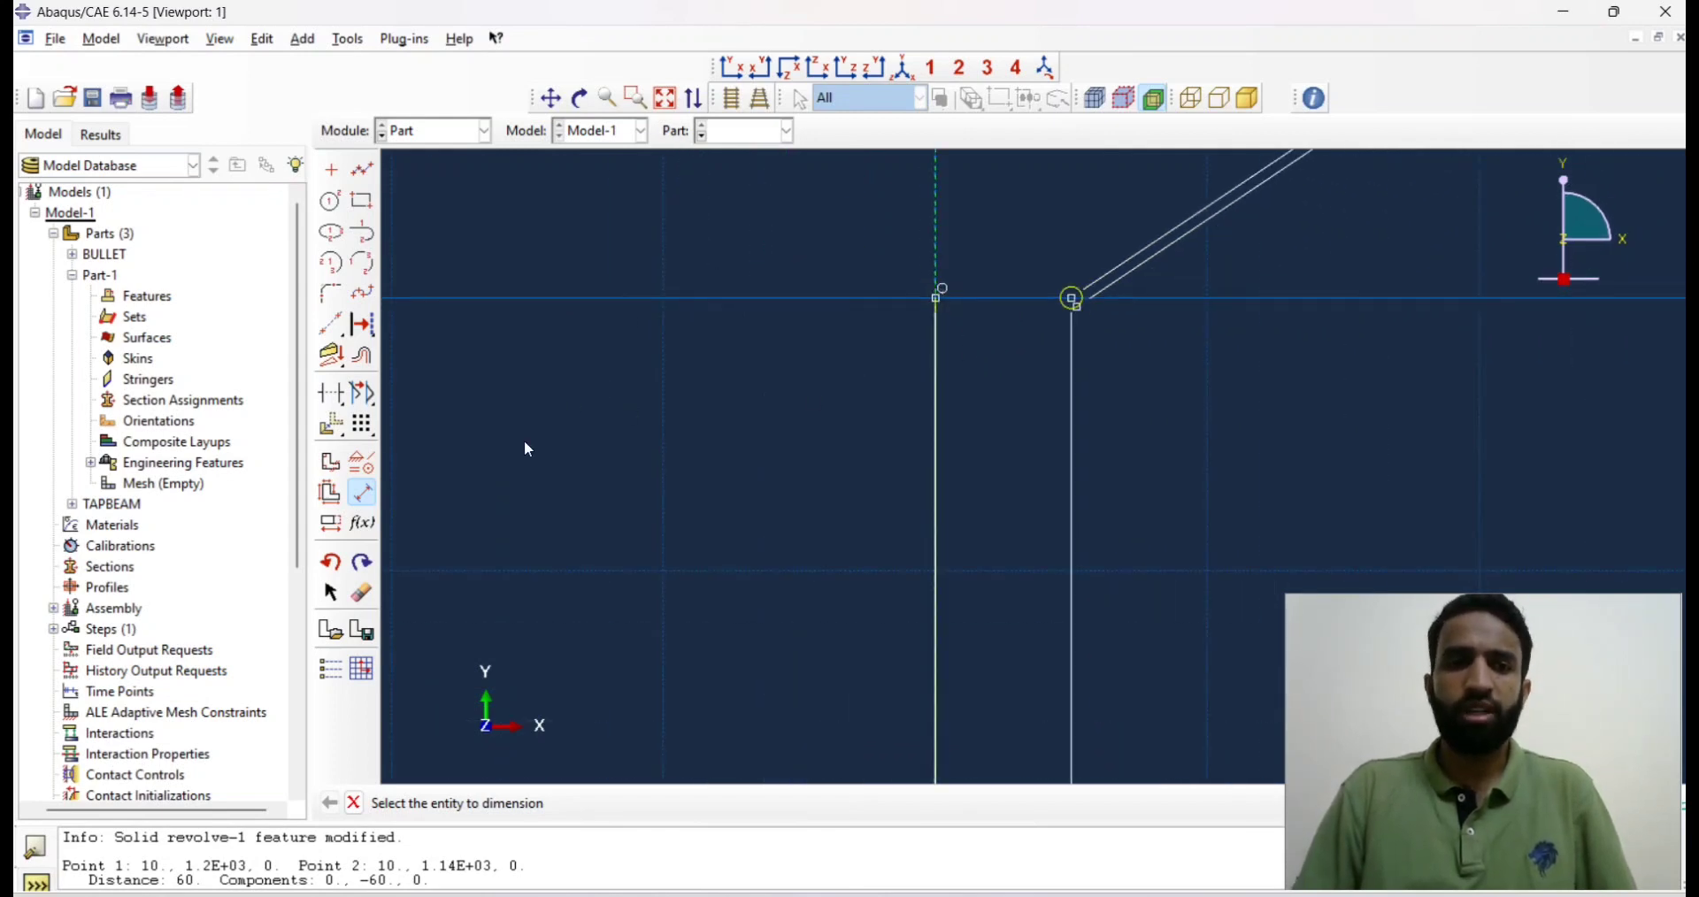
Auto-Trim away the vertical line and finish the sketch for the revolve.
left_click(364, 598)
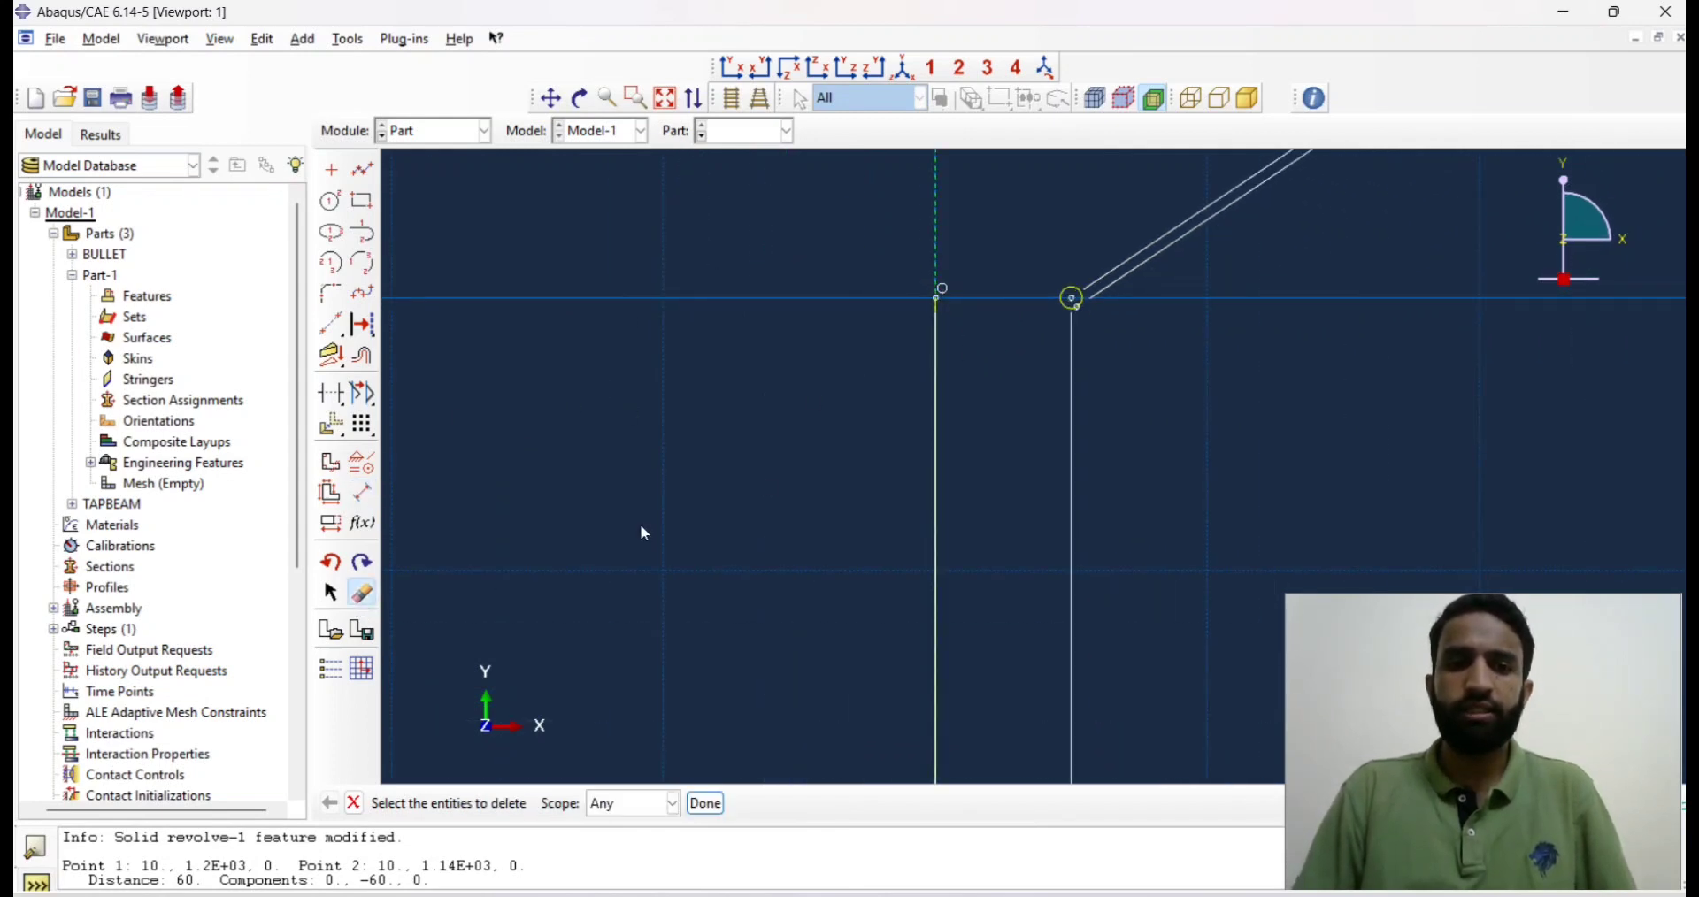
left_click(331, 394)
left_click(935, 438)
scroll(893, 425, "down", 5)
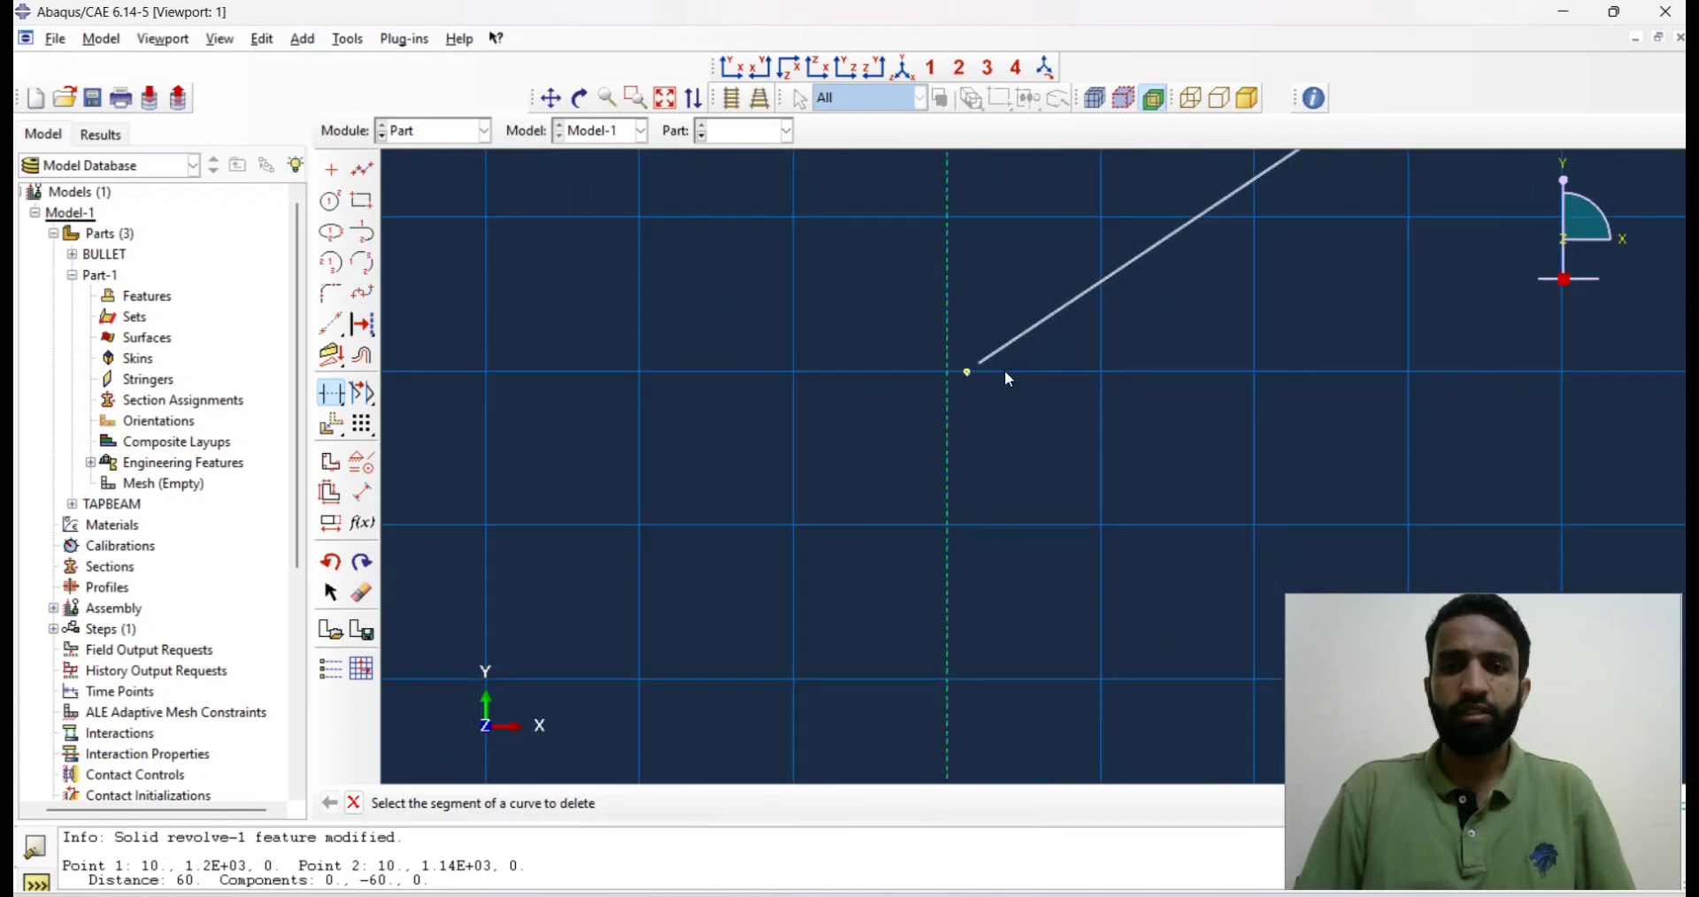
middle_click(605, 667)
left_click(629, 805)
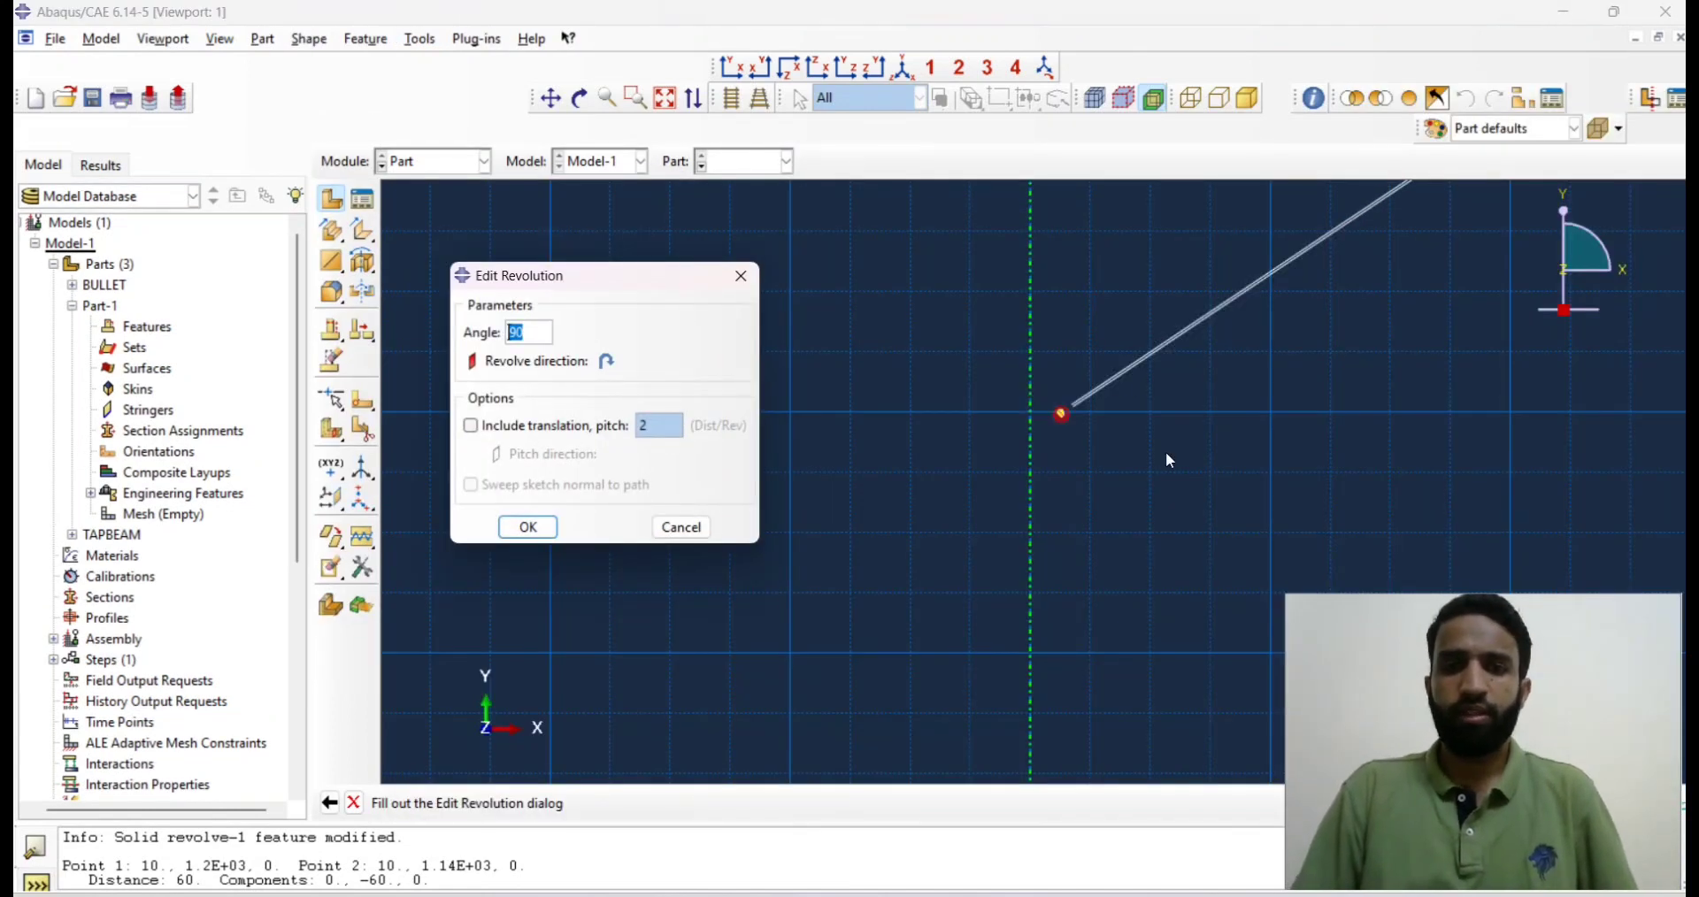
Change the revolve angle from 90 to 3600 degrees and add a translation pitch of 20.
scroll(1025, 414, "up", 3)
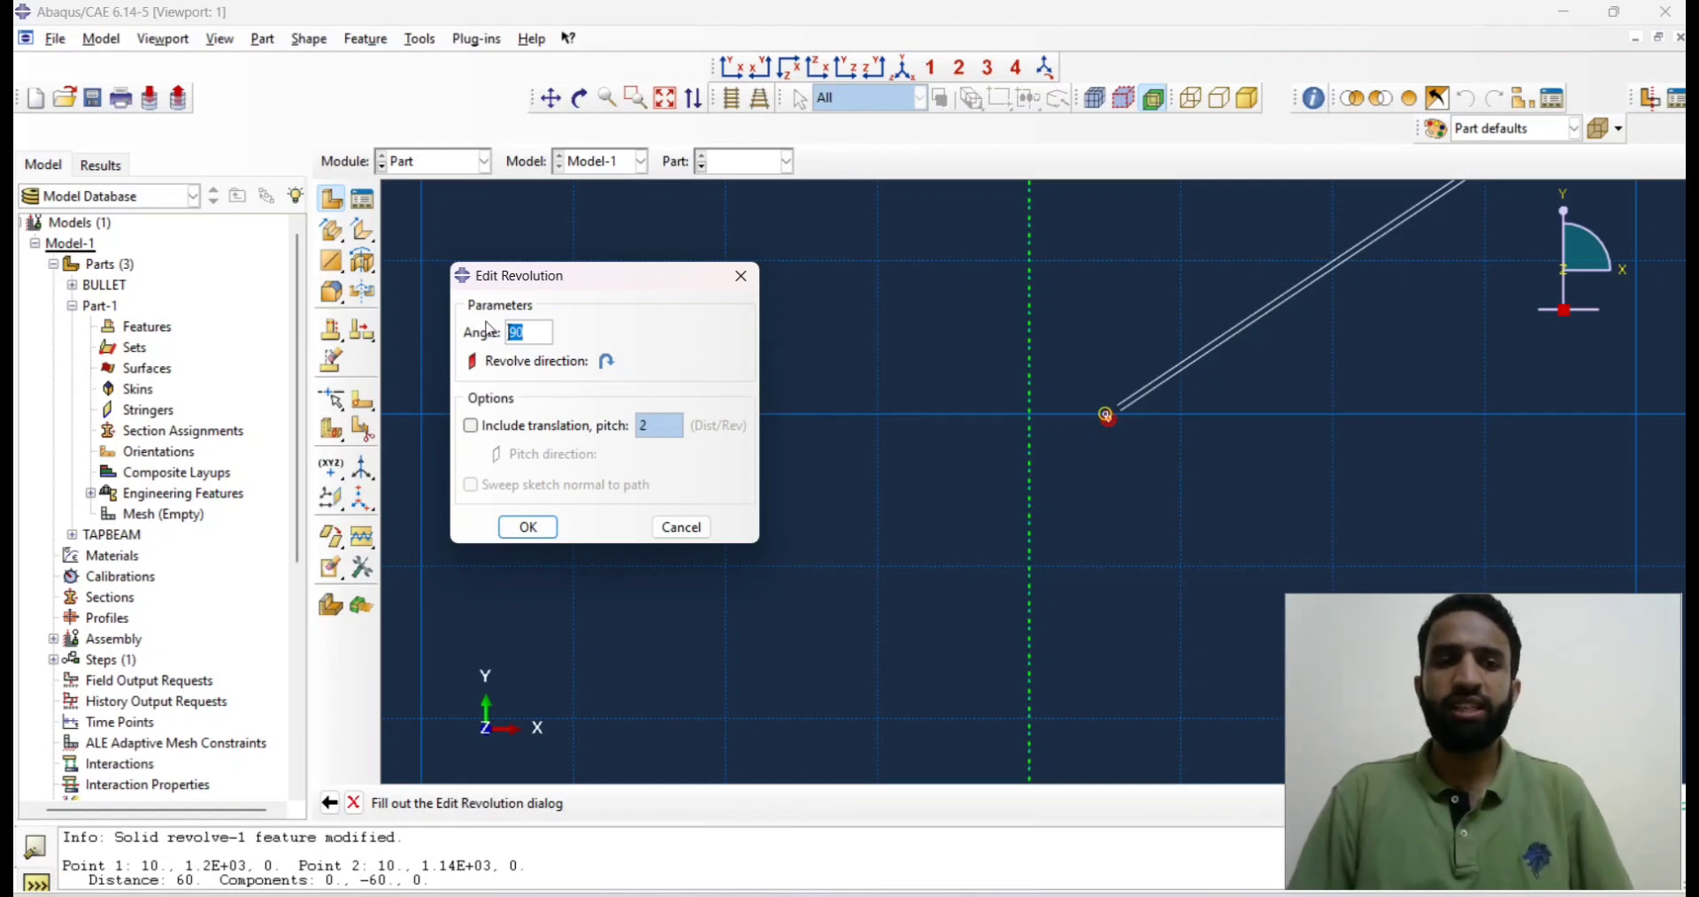
key("BackSpace")
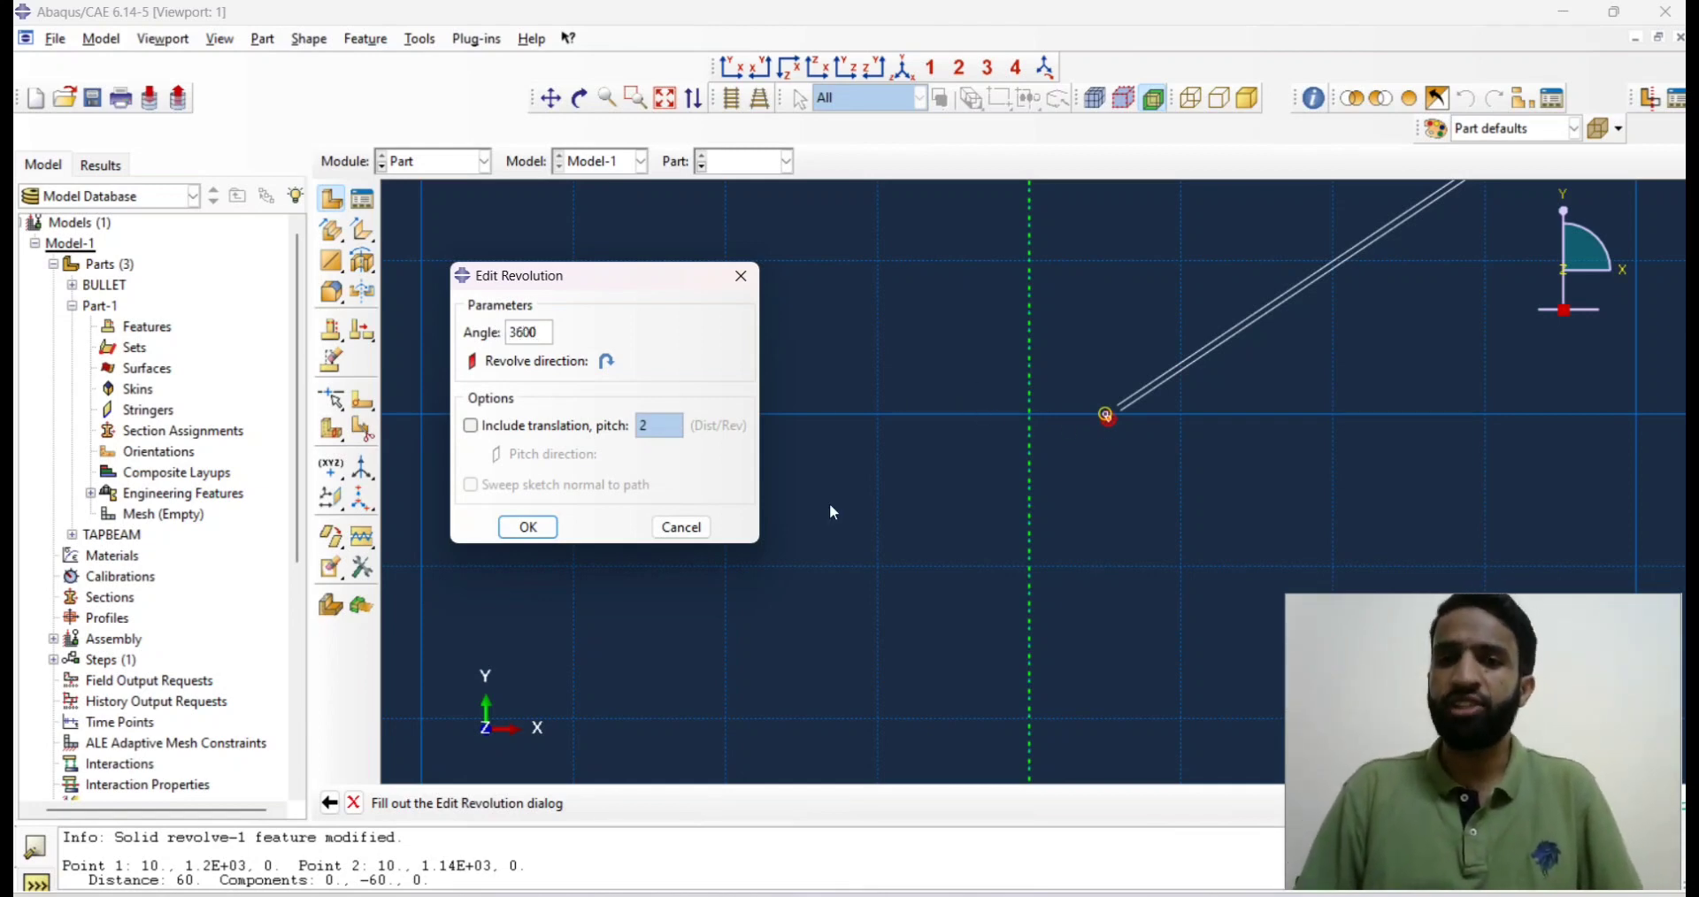
scroll(1060, 609, "up", 2)
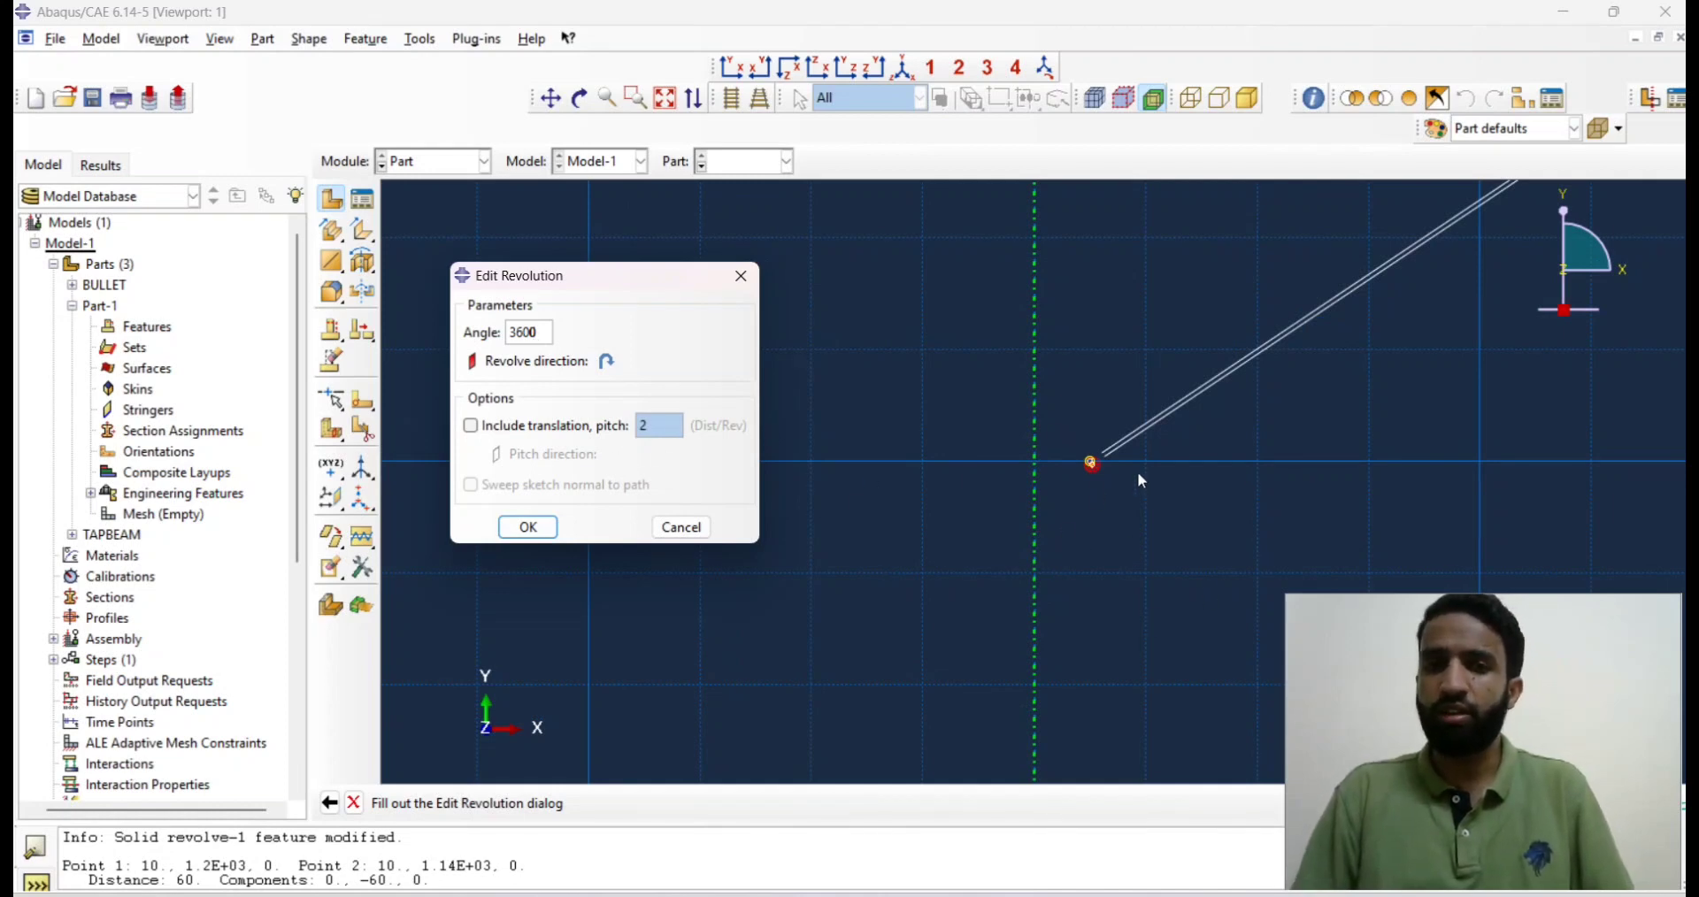
left_click(507, 433)
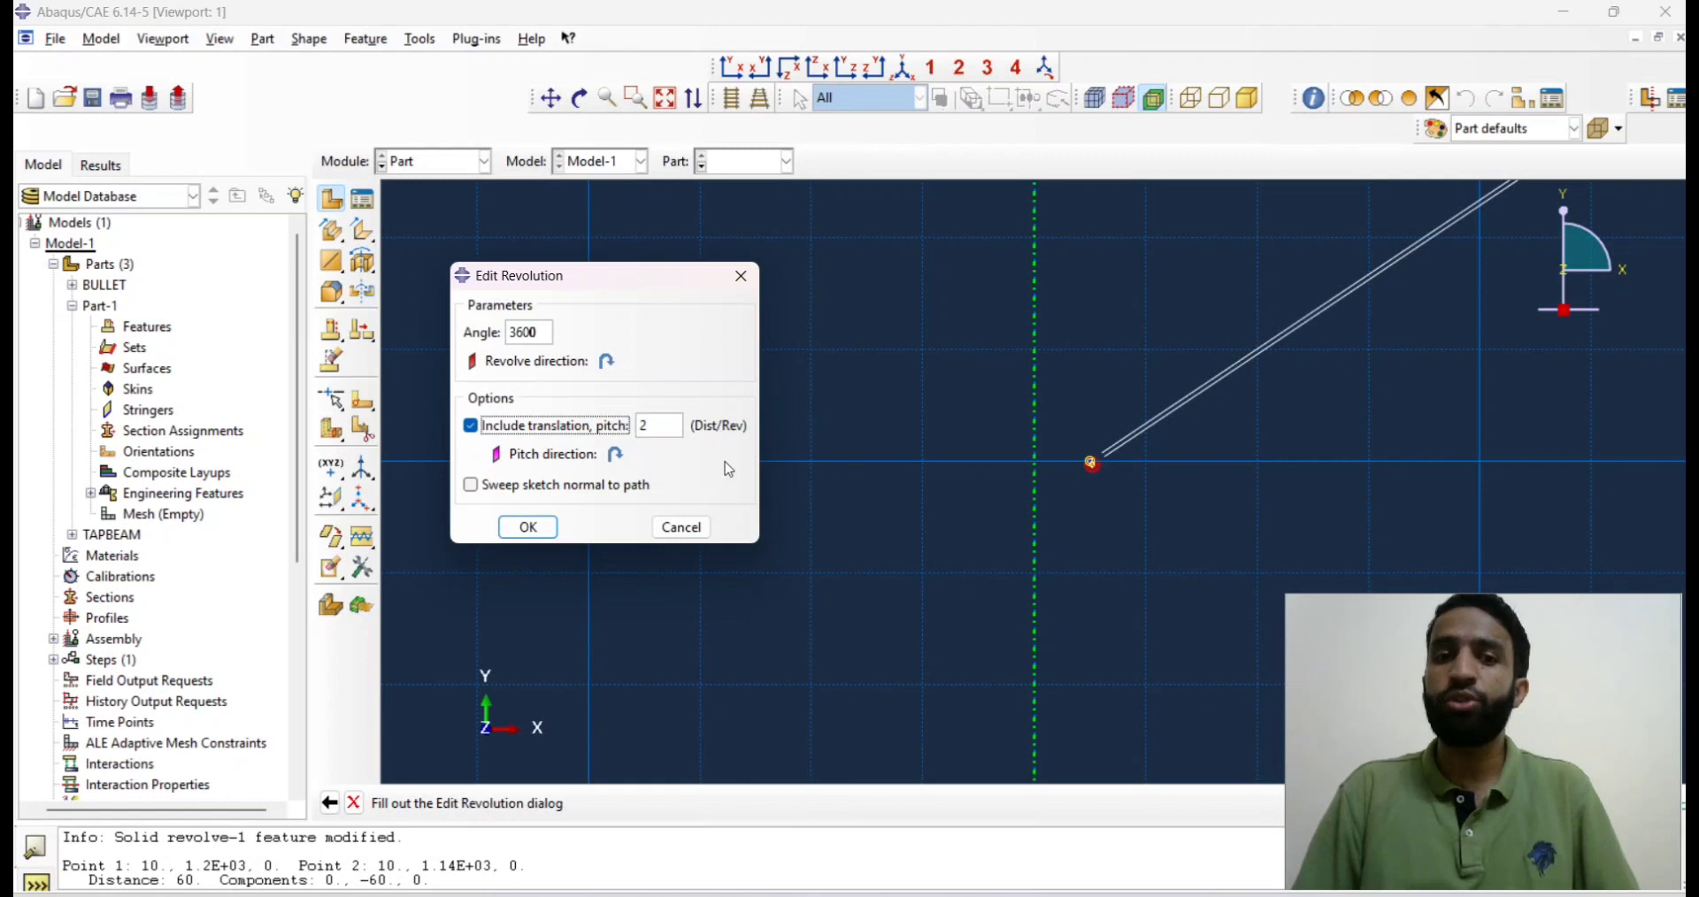
left_click(660, 423)
key("alt+Tab")
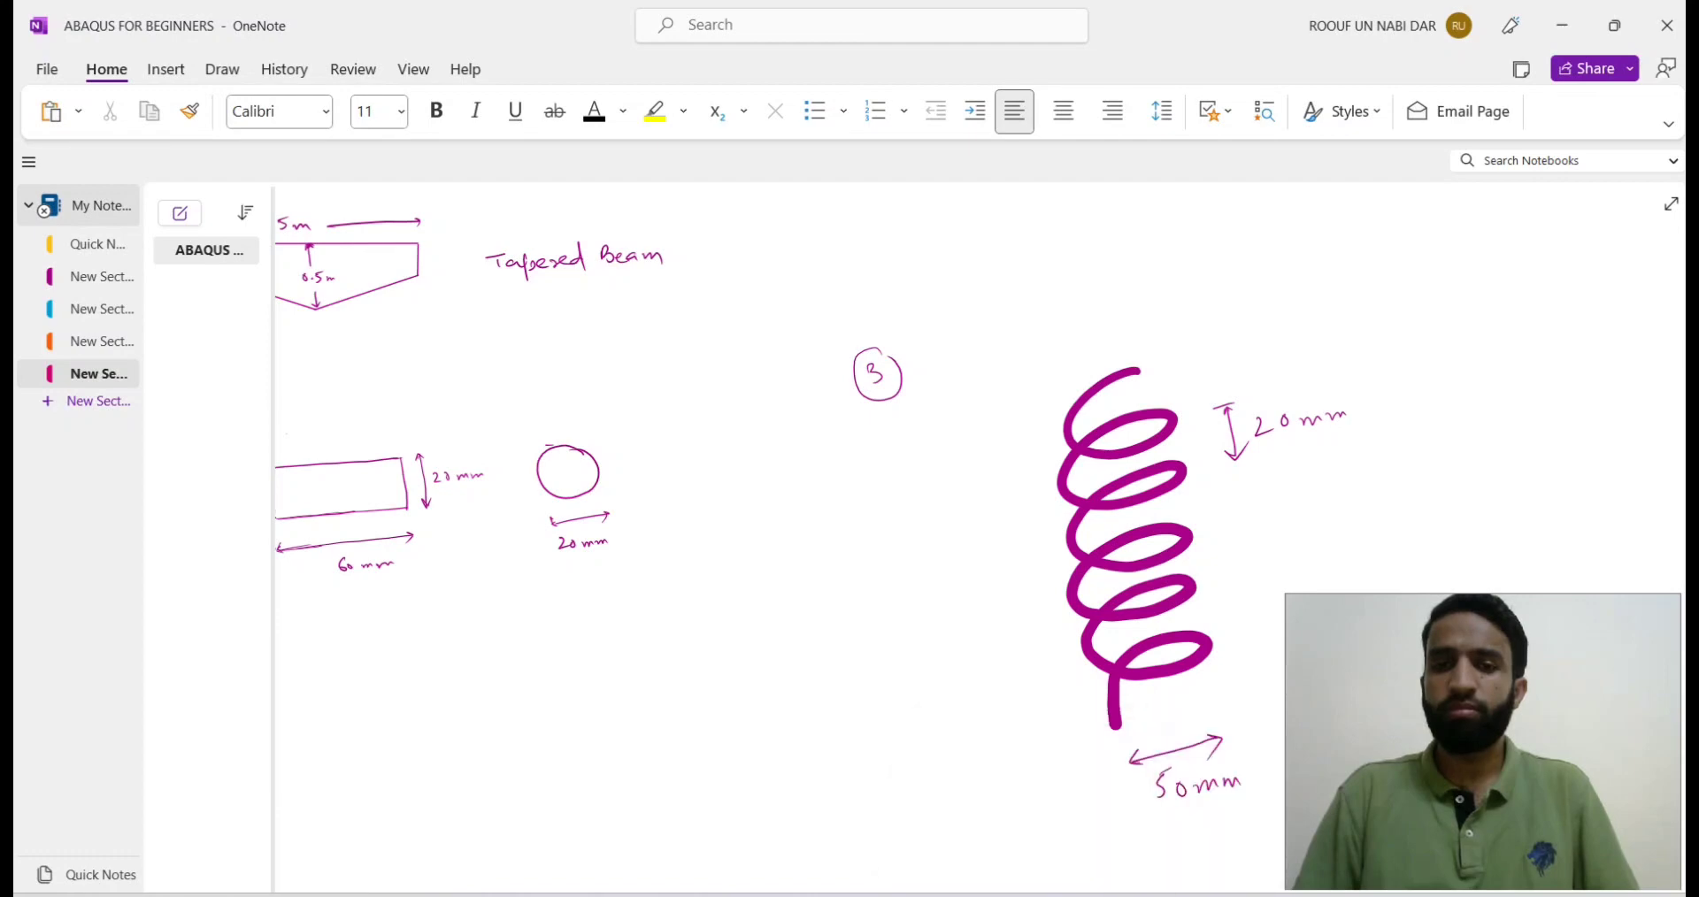
key("alt+Tab")
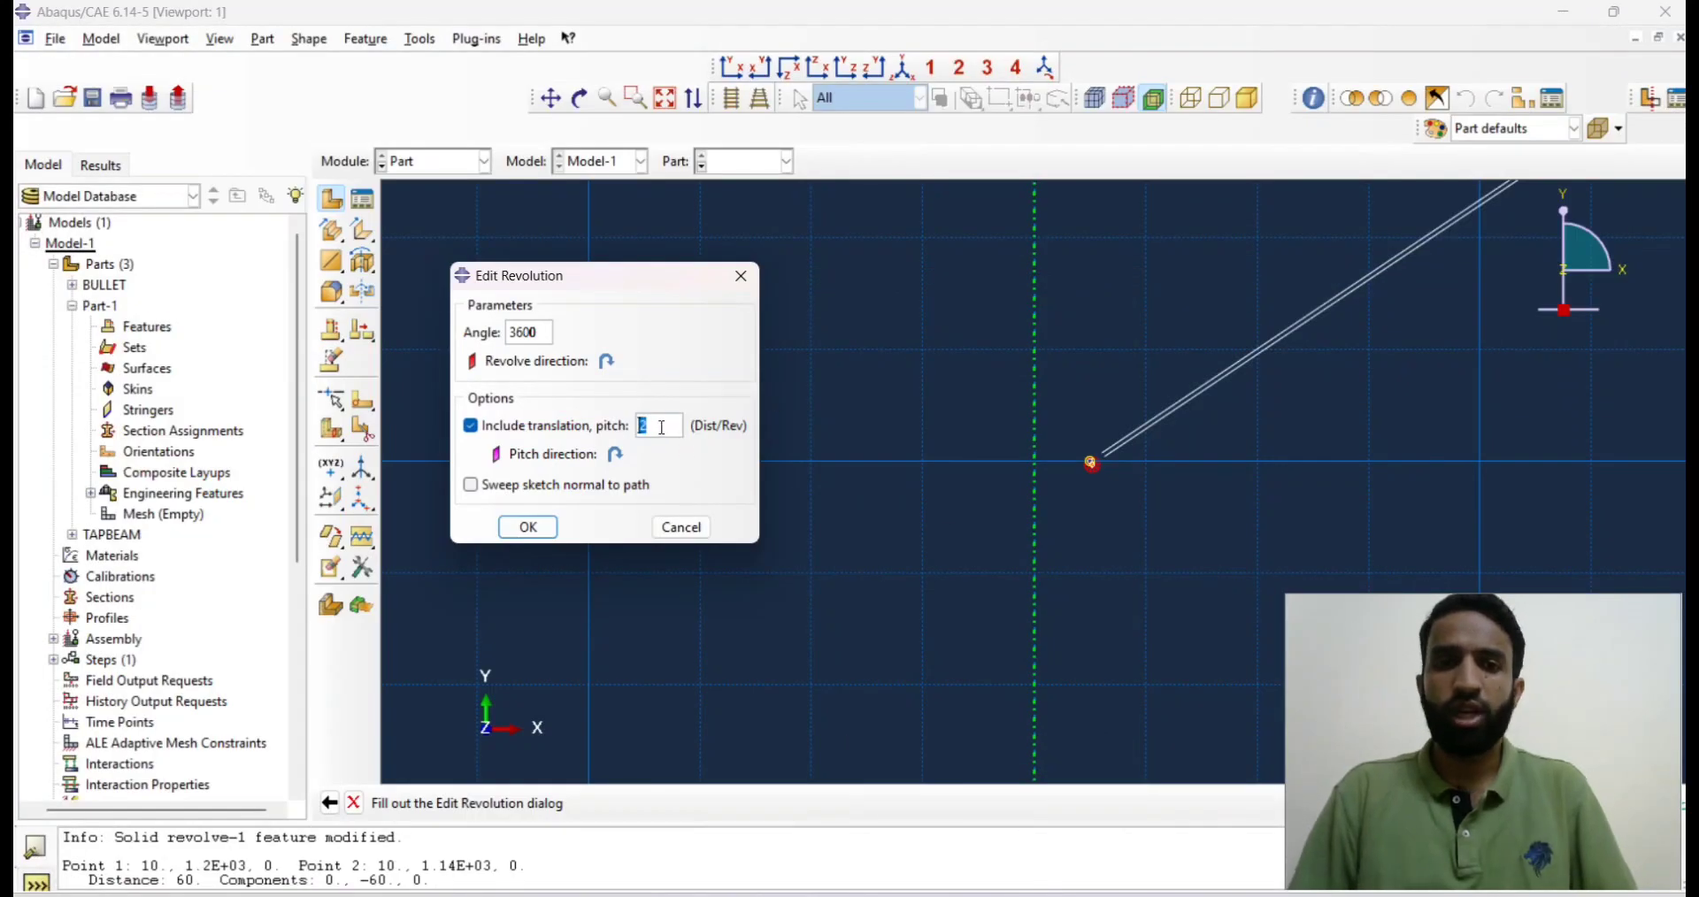
type("20")
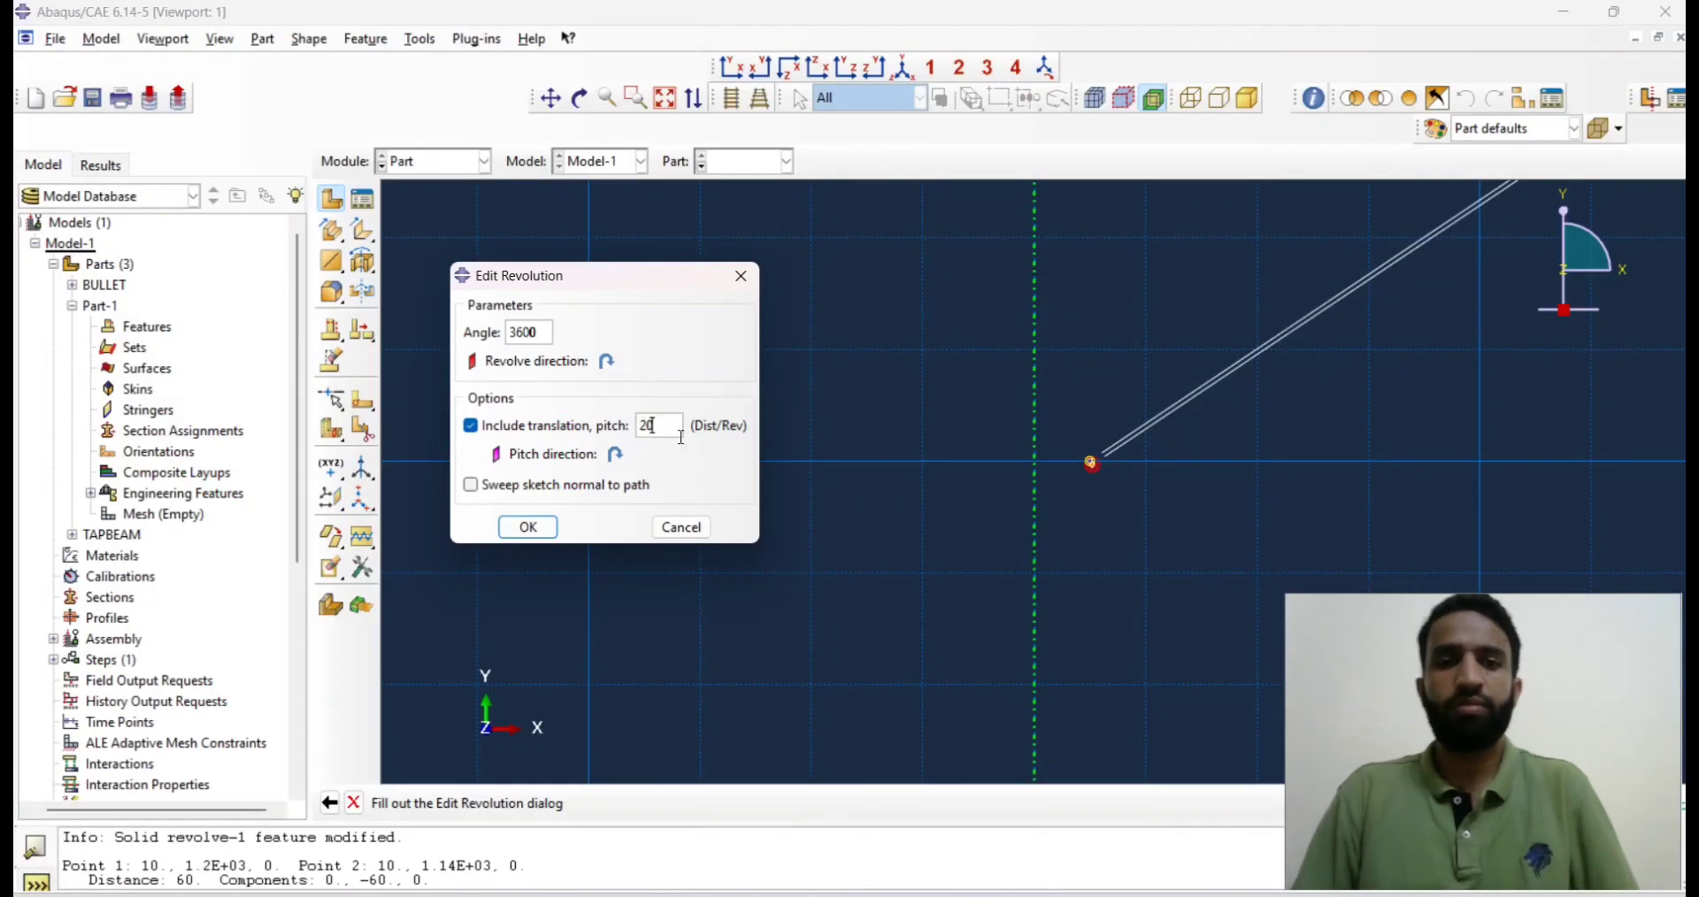
left_click(529, 527)
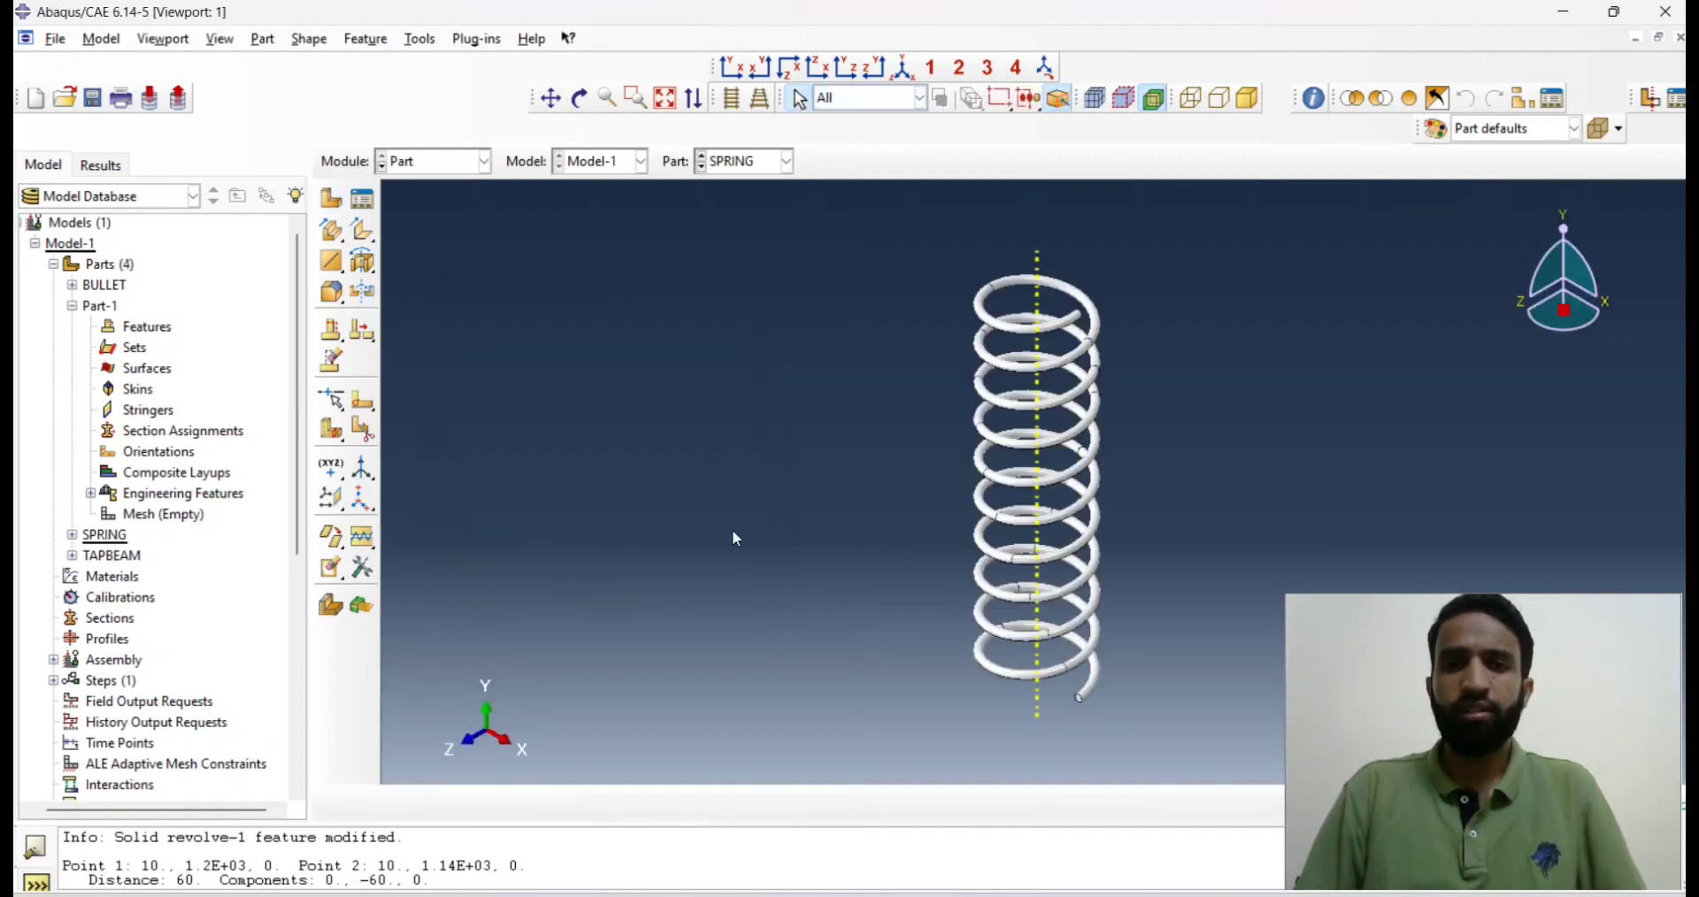
Orbit the view to lay the spring sideways and inspect its ten evenly spaced coils.
left_click(580, 99)
left_click_drag(1111, 310, 894, 449)
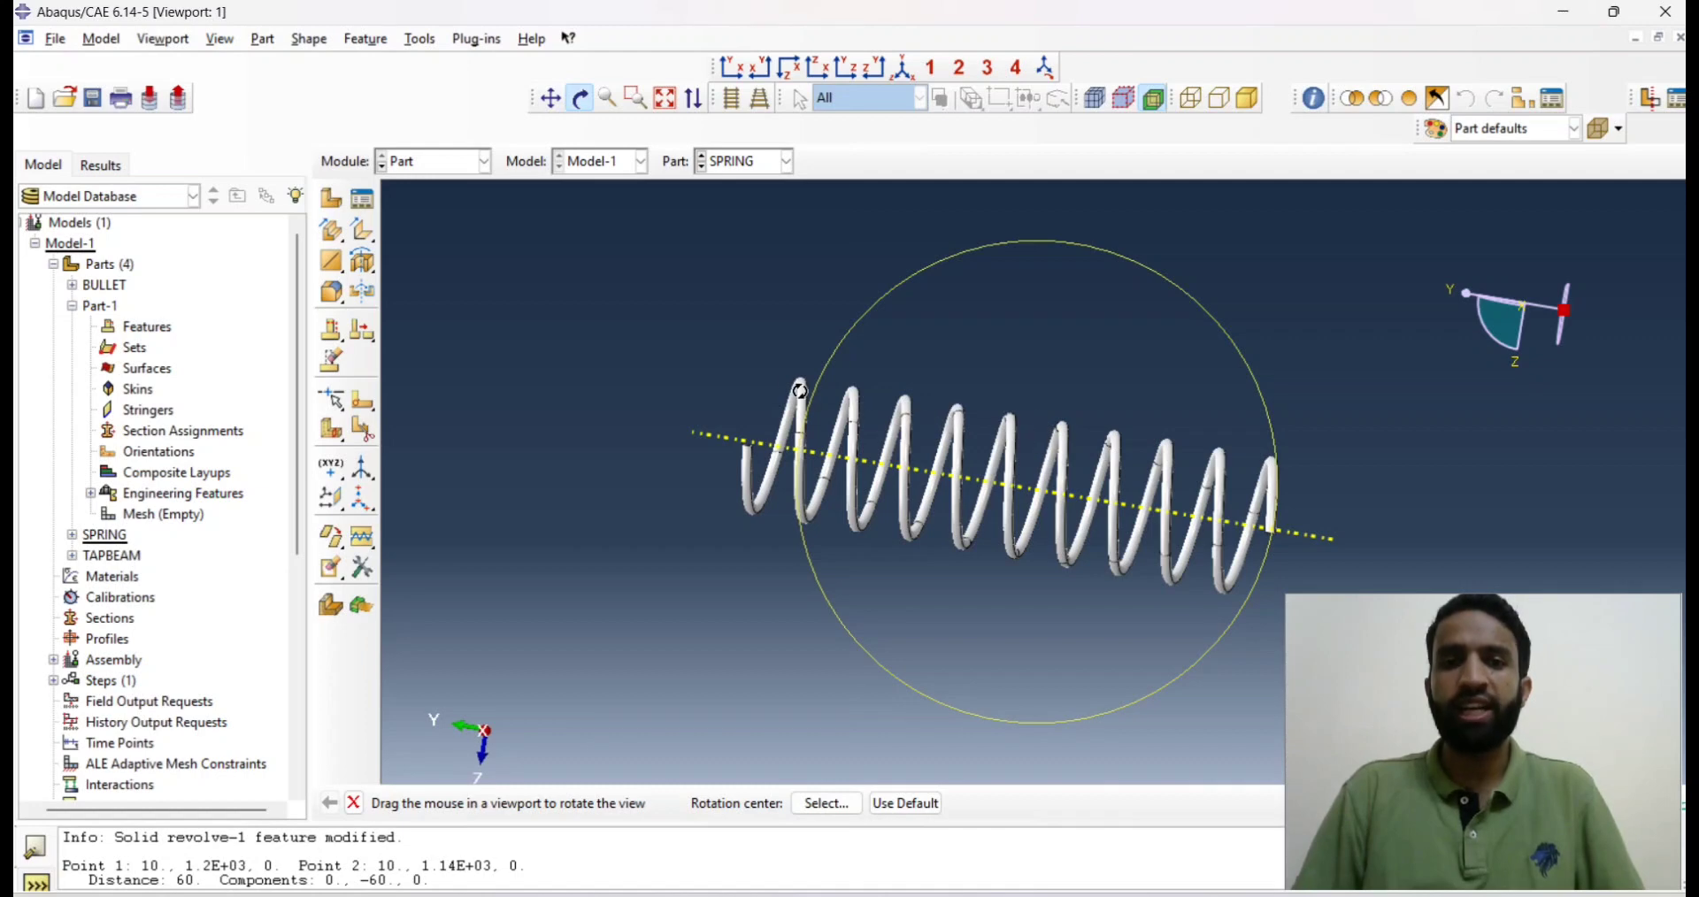
left_click_drag(1077, 424, 1048, 402)
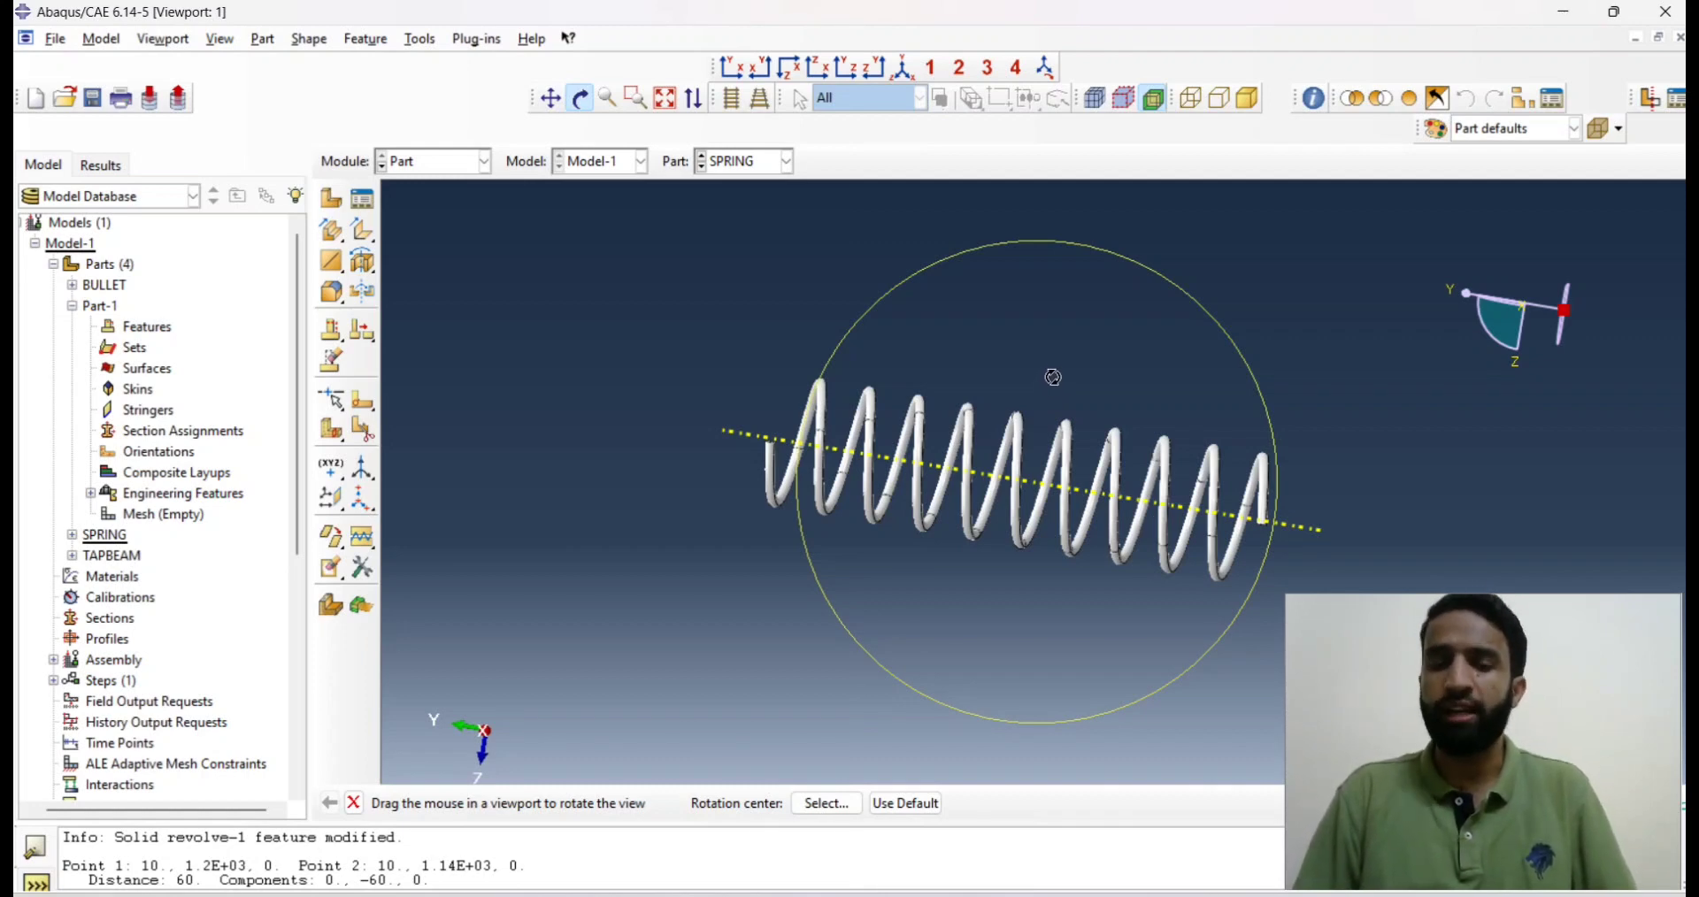
left_click_drag(843, 390, 792, 382)
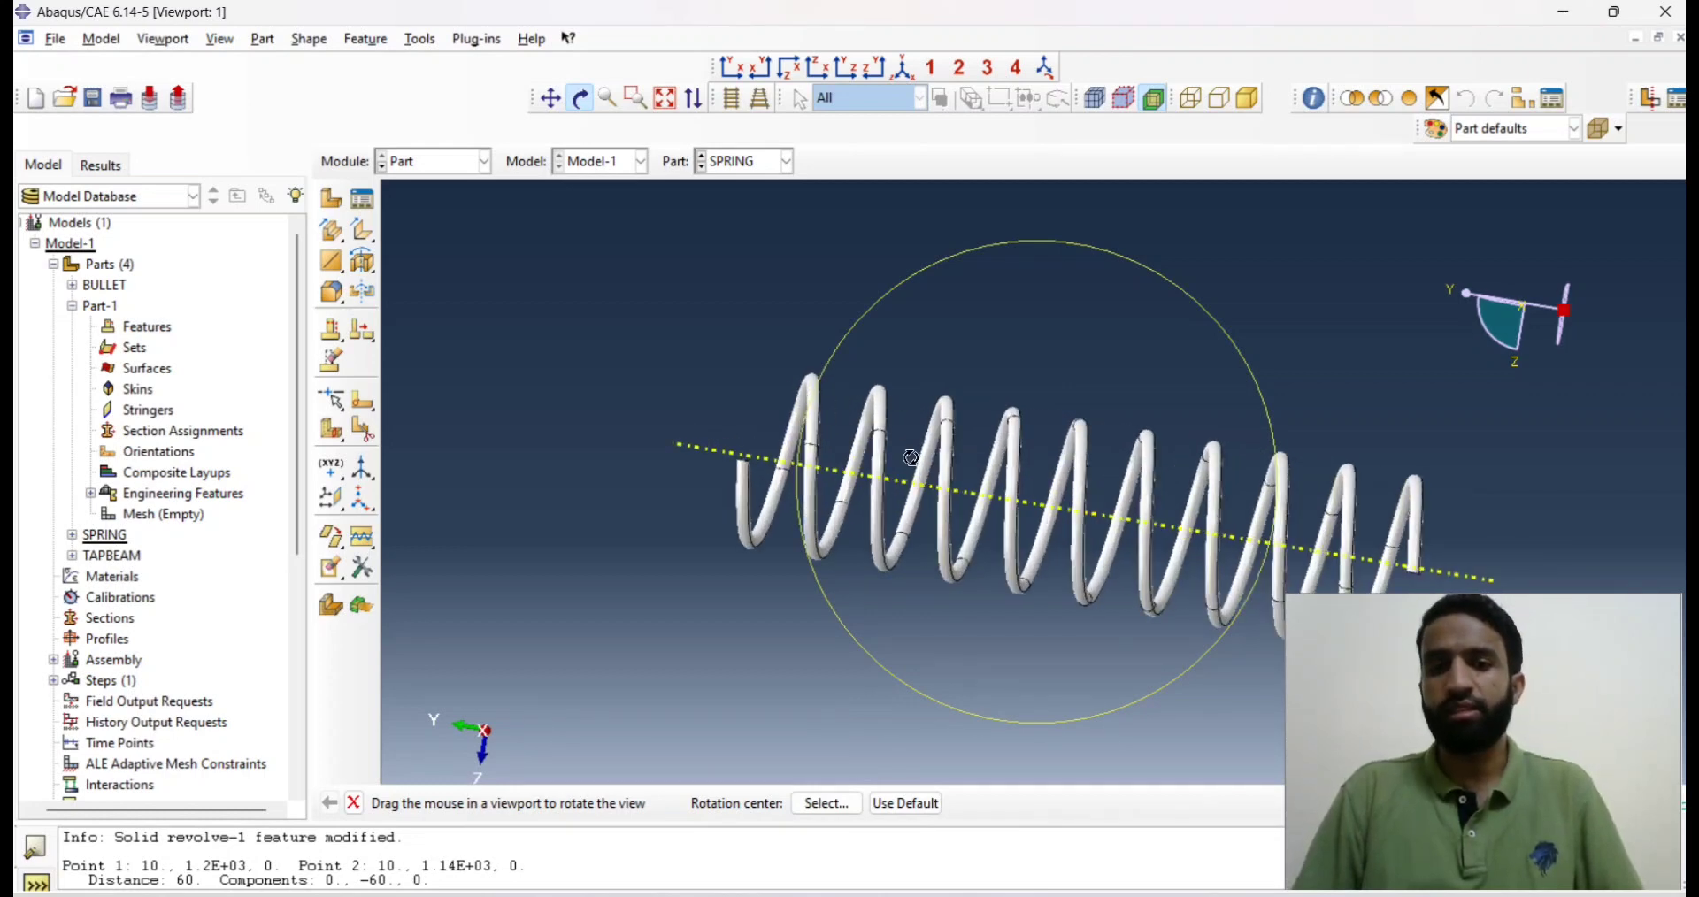
left_click_drag(1155, 492, 841, 330)
scroll(1011, 425, "up", 2)
left_click(443, 166)
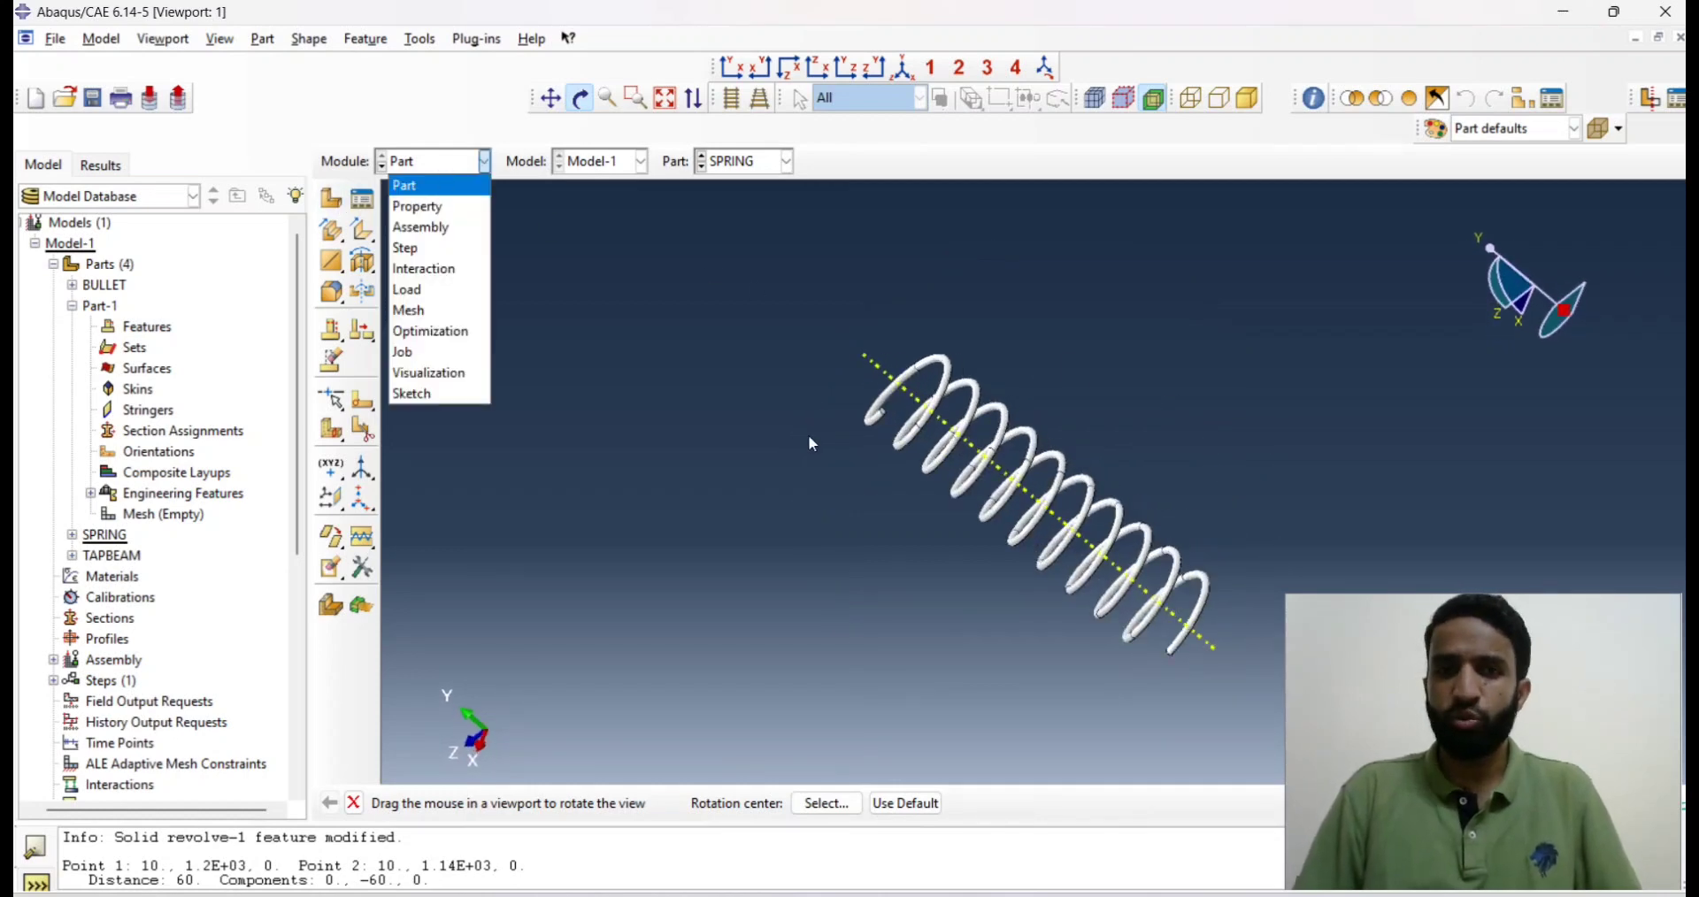
left_click(789, 398)
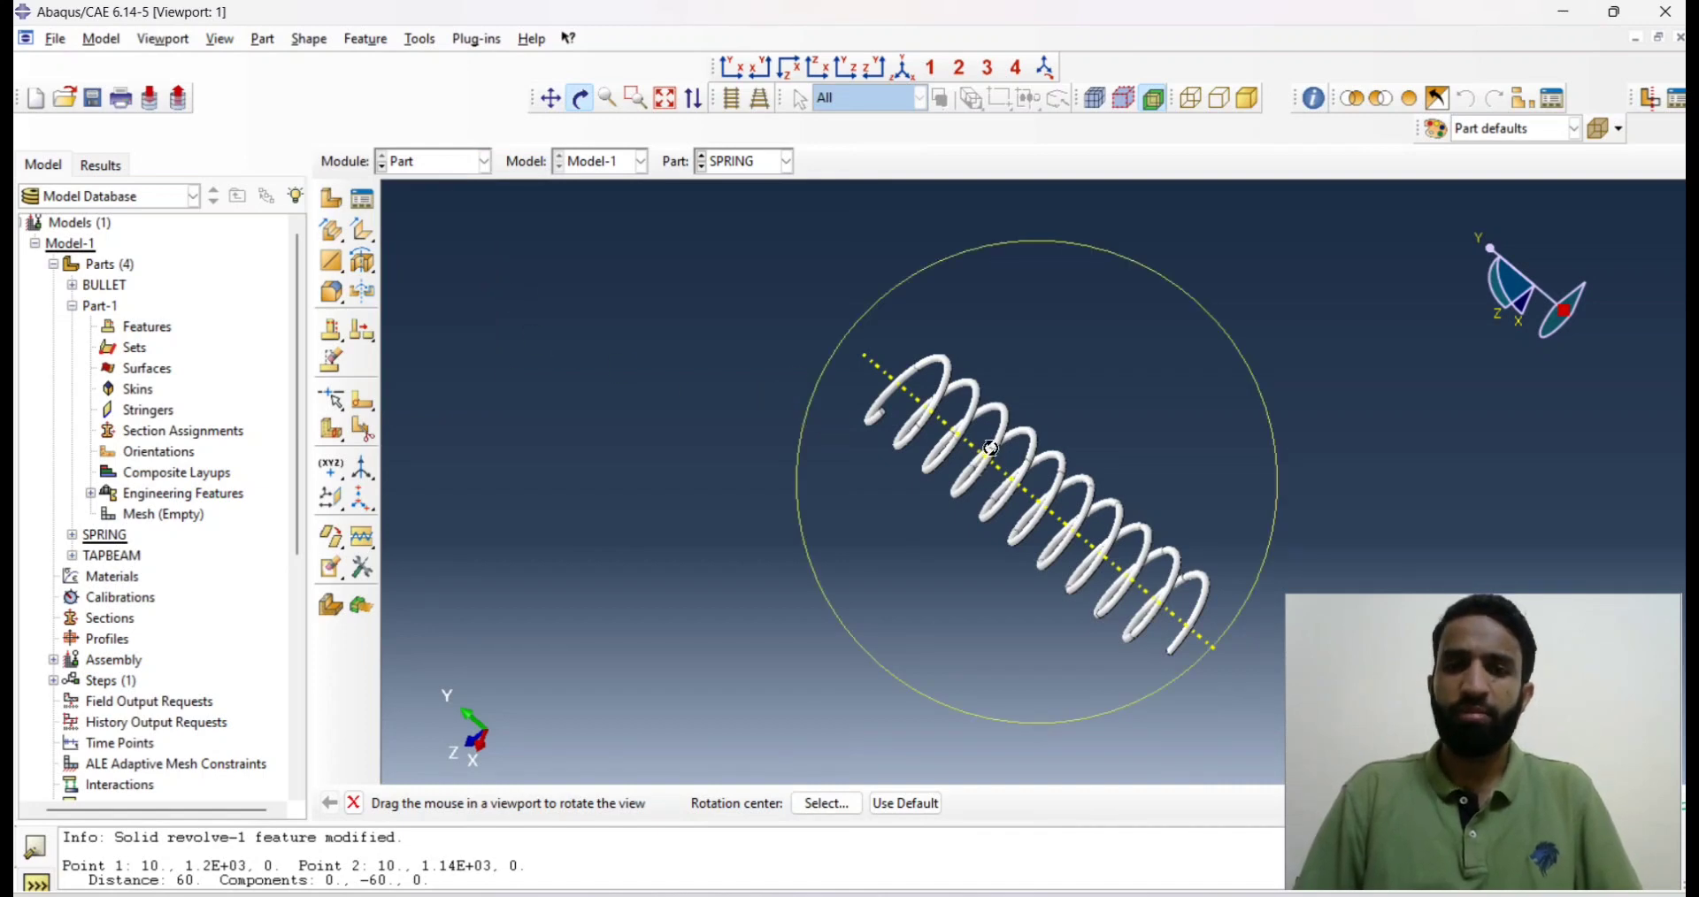